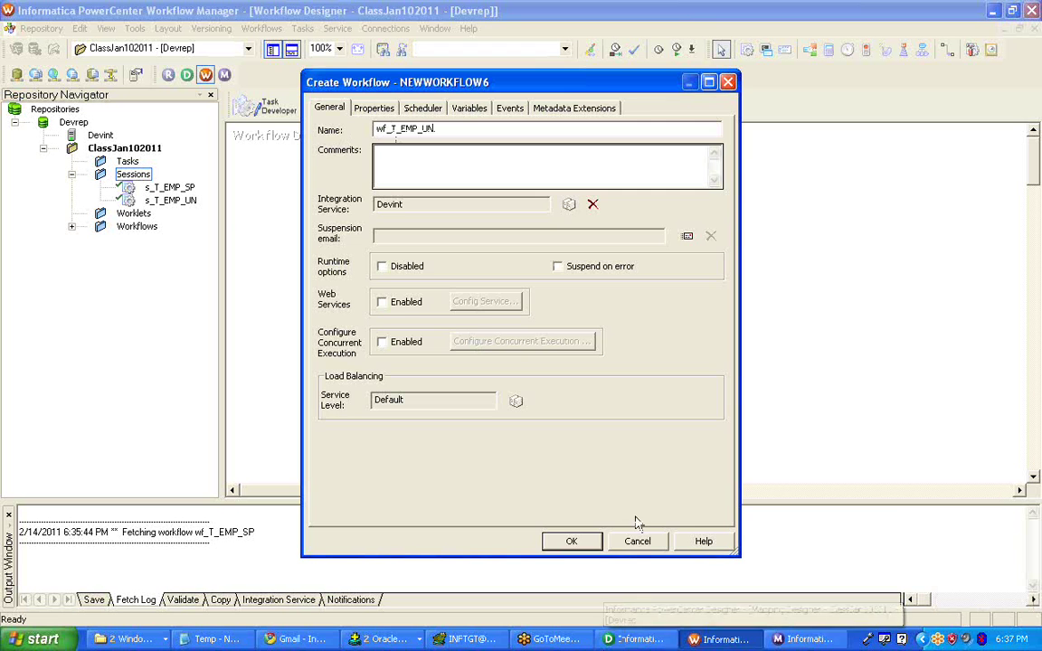
# - Create workflow wf_T_EMP_UN, add session s_T_EMP_UN and link the Start task to it
pyautogui.click(564, 541)
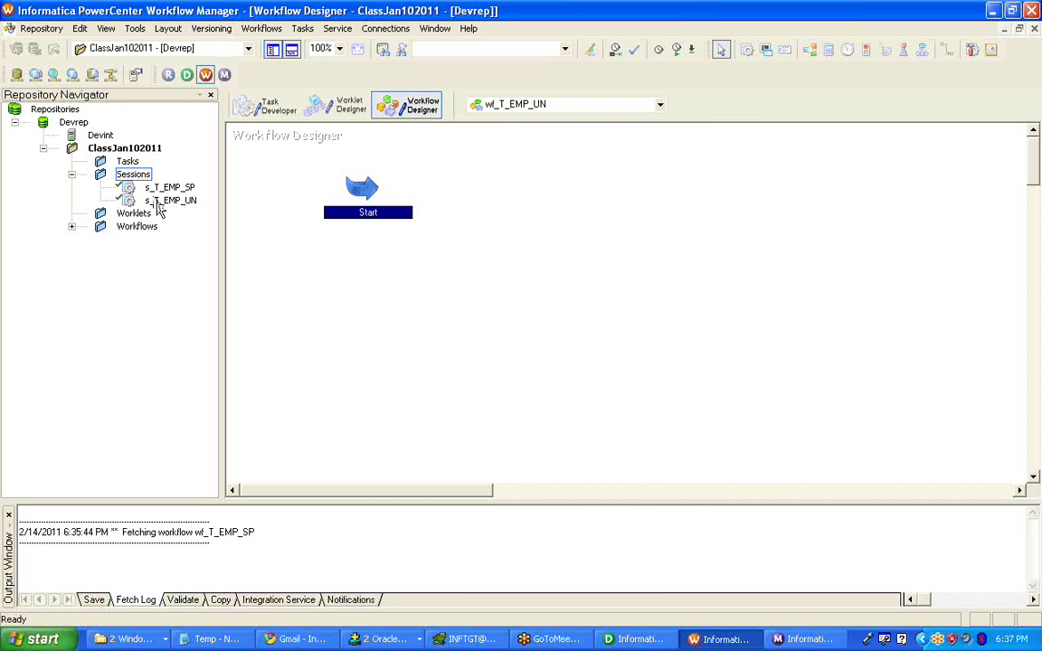
pyautogui.moveTo(169, 200); pyautogui.dragTo(644, 177)
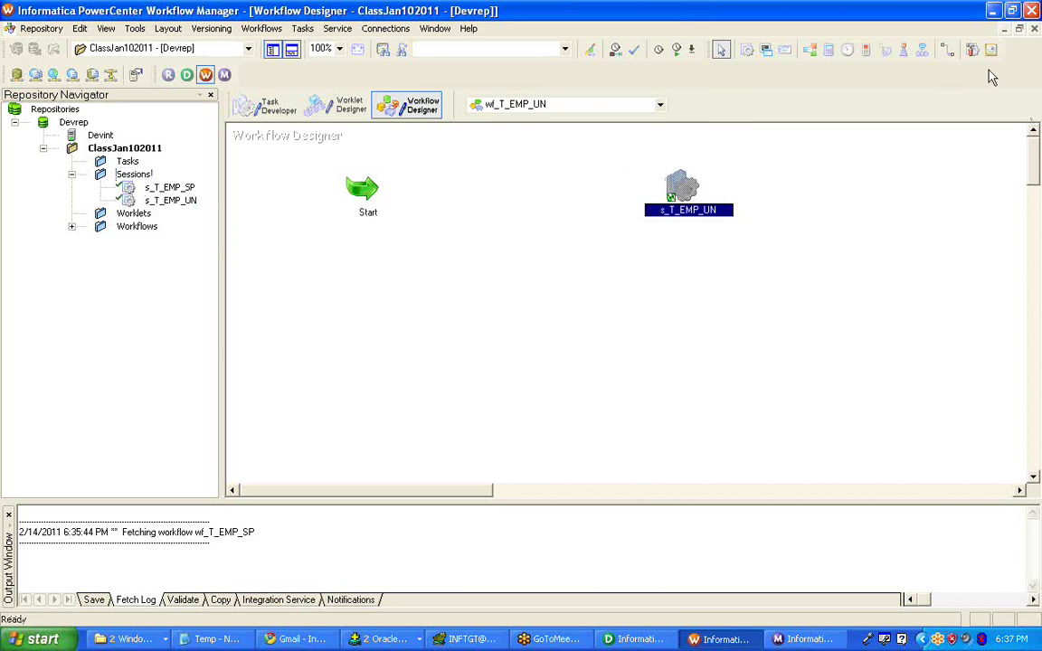
pyautogui.click(947, 51)
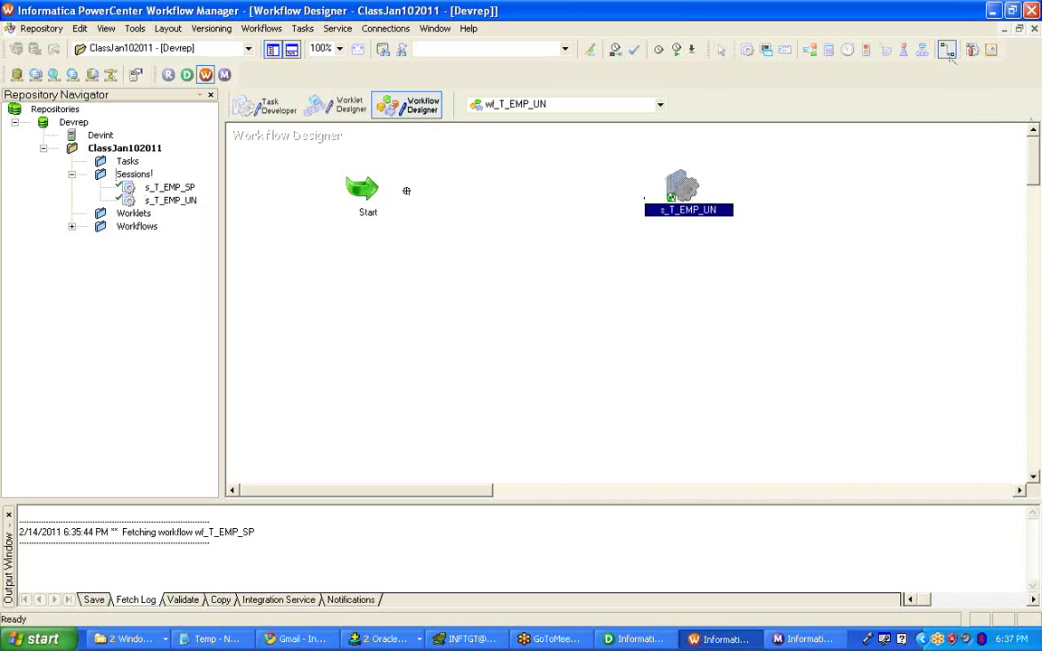
pyautogui.moveTo(369, 188); pyautogui.dragTo(604, 150)
pyautogui.click(947, 51)
pyautogui.moveTo(354, 181); pyautogui.dragTo(677, 185)
# - Save wf_T_EMP_UN to the repository, then bring up the open SQL*Plus windows
pyautogui.hotkey('ctrl', 's')
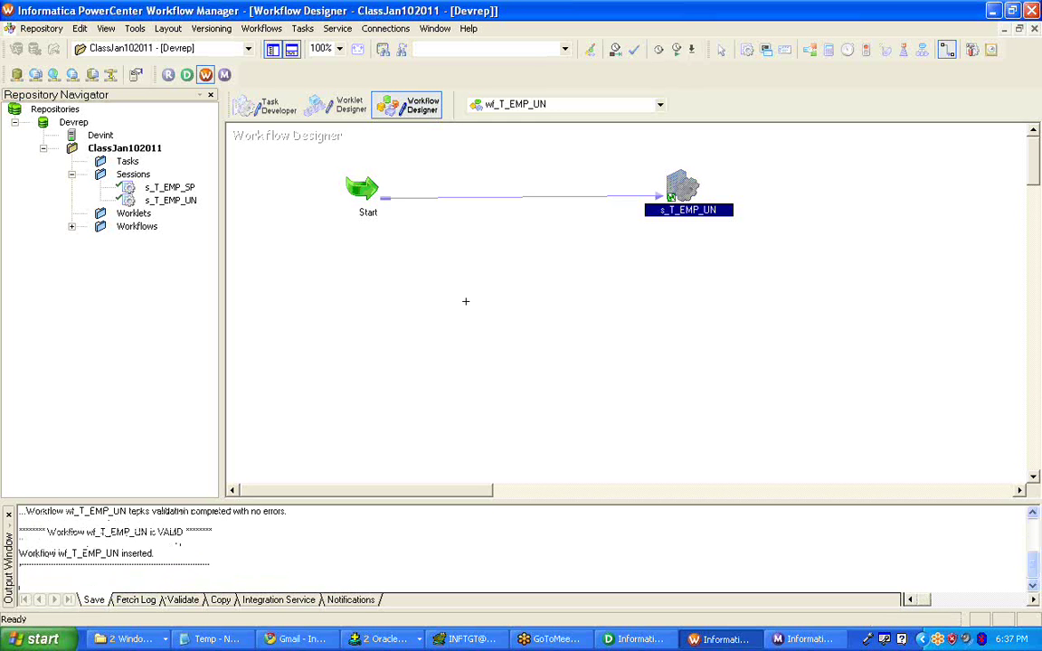
pyautogui.press('Escape')
pyautogui.rightClick(484, 246)
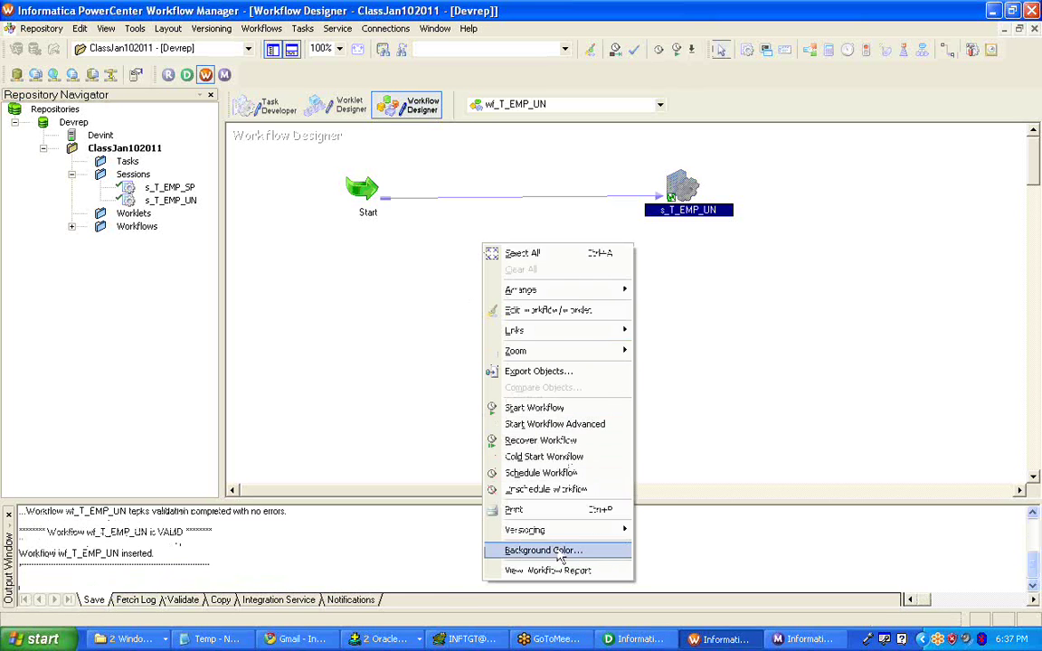
pyautogui.click(384, 639)
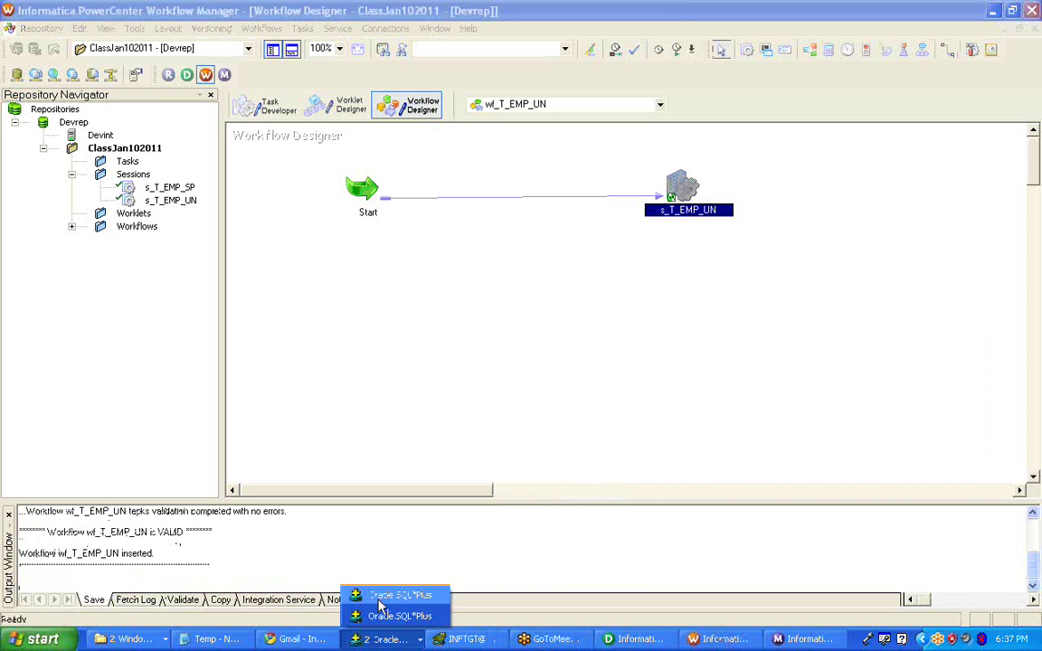
# - Confirm in SQL*Plus that the t_emp_un query returns no rows, then return to the workflow canvas menu
pyautogui.click(380, 606)
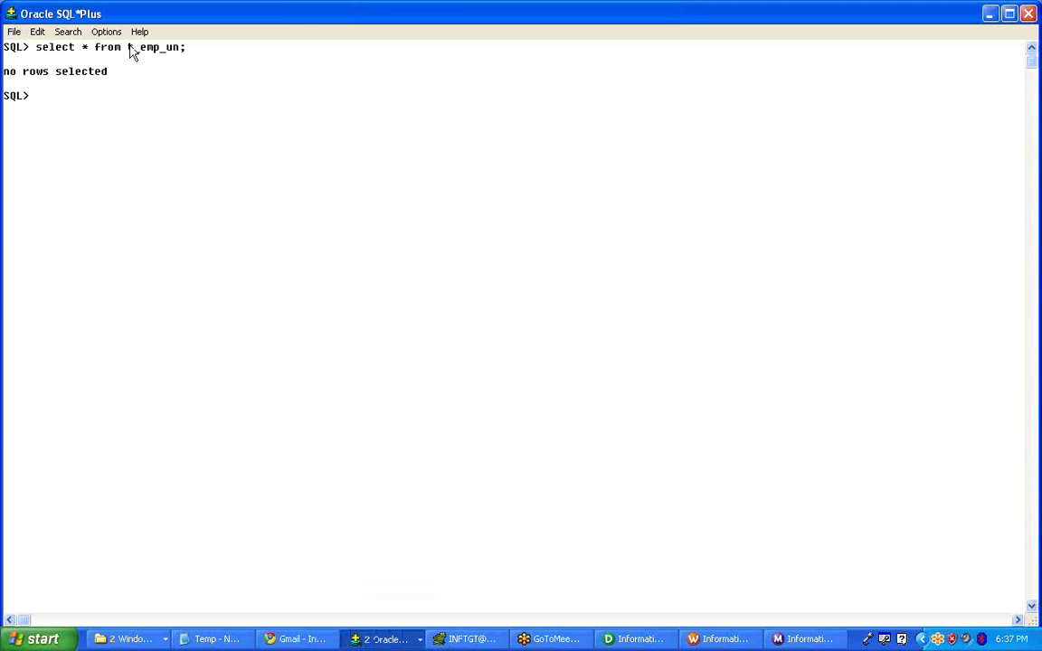
pyautogui.moveTo(130, 51); pyautogui.dragTo(208, 63)
pyautogui.click(207, 59)
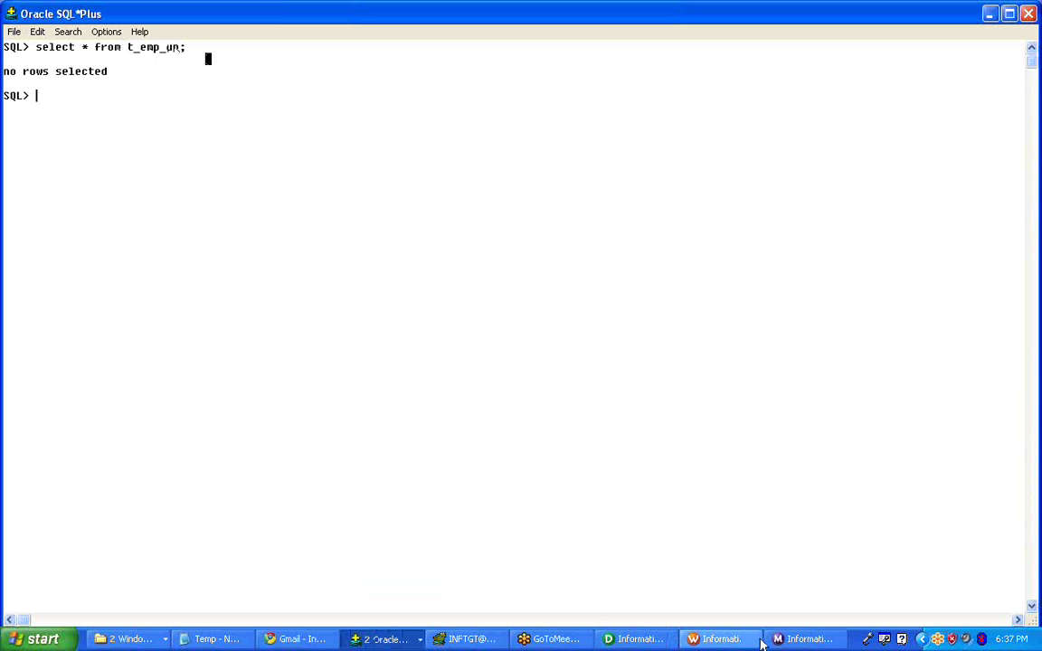
pyautogui.click(718, 639)
pyautogui.rightClick(461, 233)
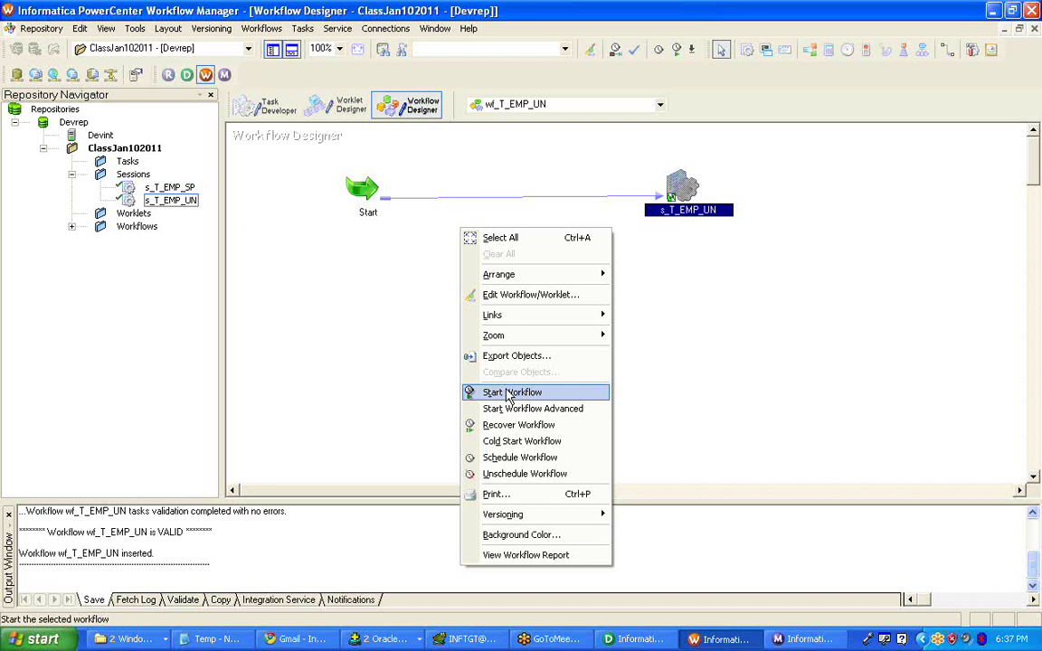
# - Start wf_T_EMP_UN and select the succeeded s_T_EMP_UN run in Workflow Monitor with widened names
pyautogui.click(509, 392)
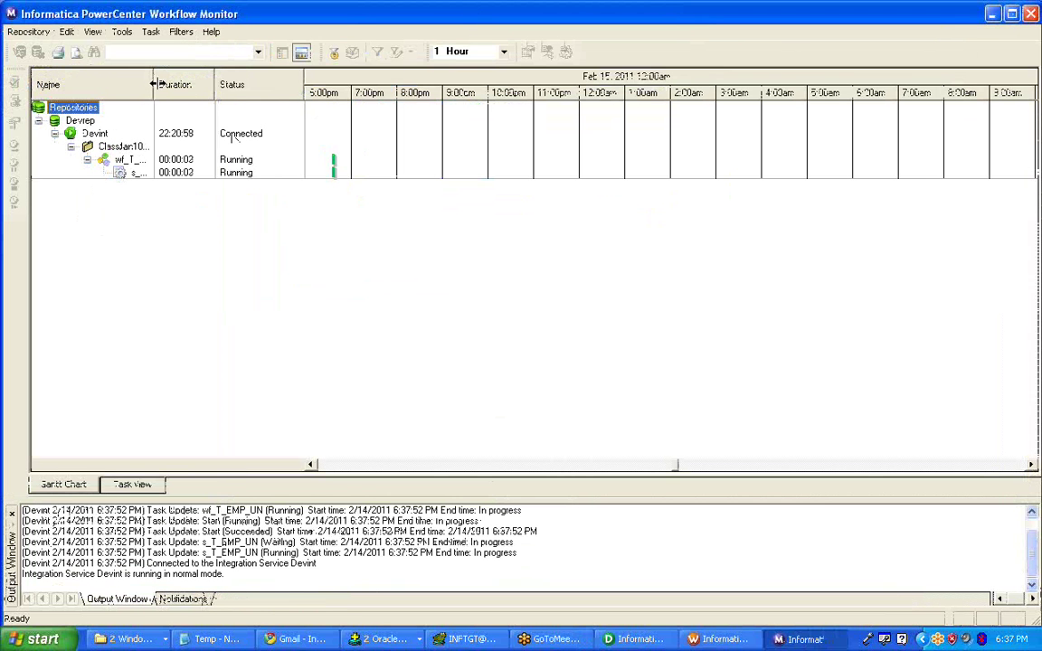
pyautogui.moveTo(154, 84); pyautogui.dragTo(241, 84)
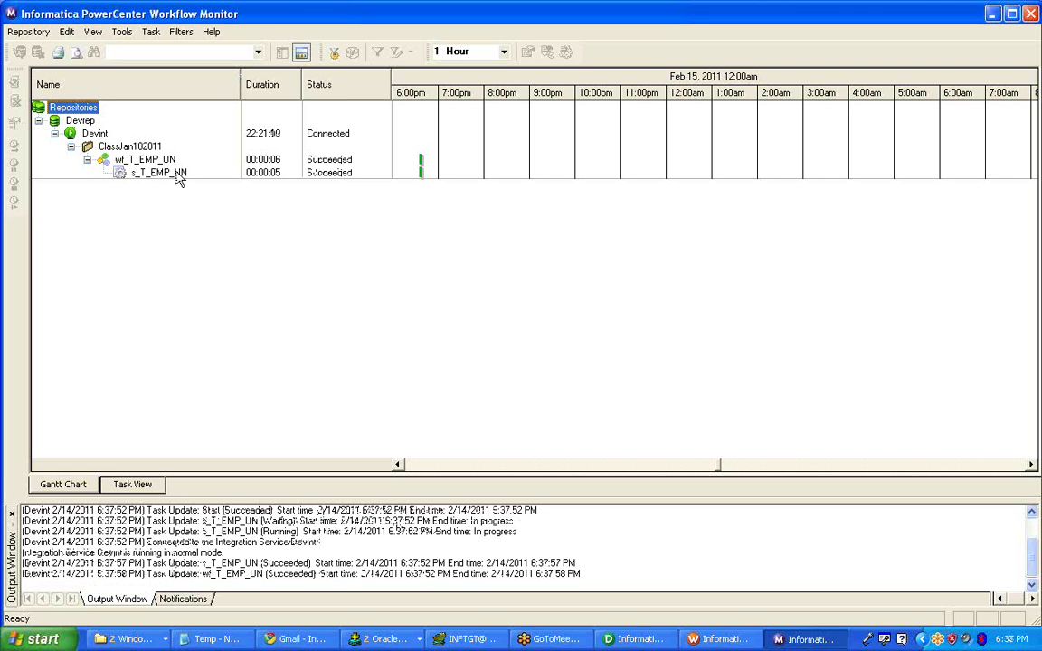
pyautogui.click(178, 178)
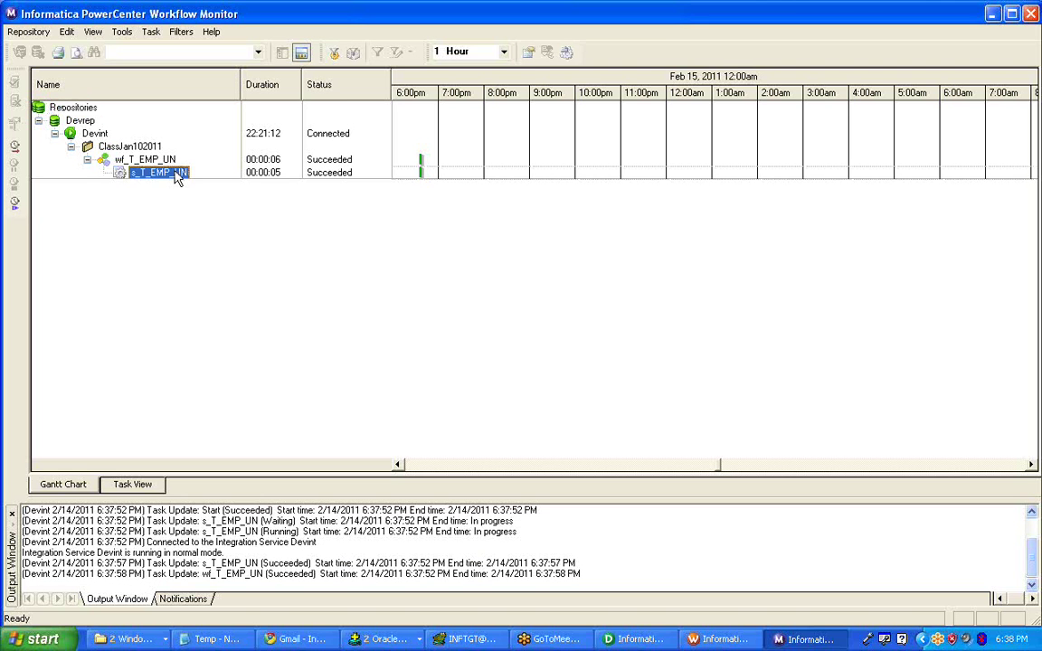
pyautogui.rightClick(177, 175)
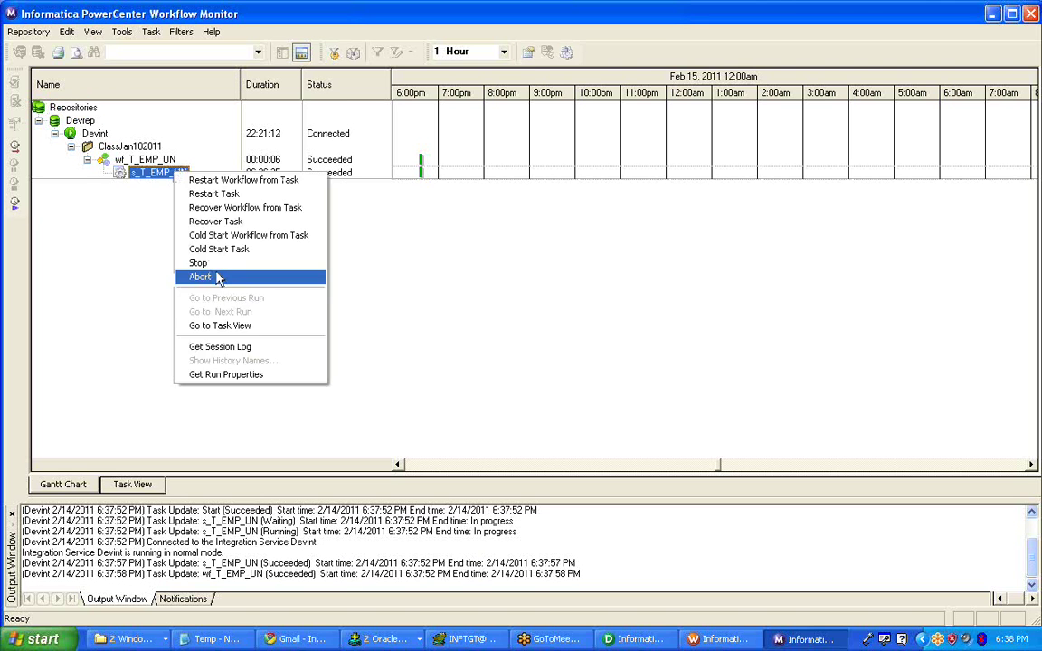
# - Show the s_T_EMP_UN run properties in a floating window
pyautogui.click(233, 375)
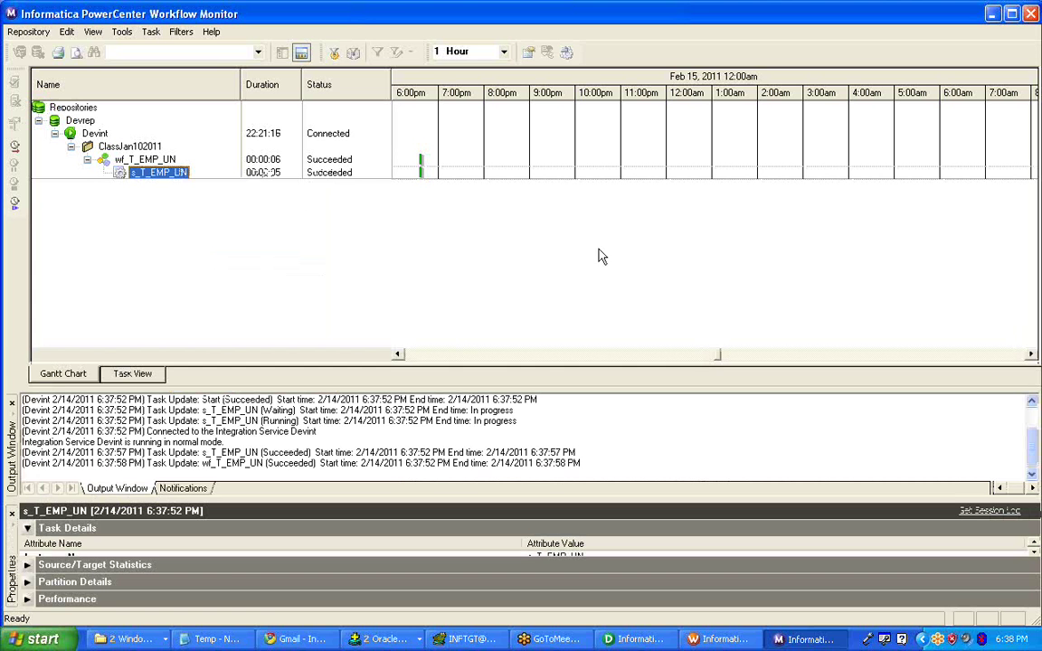
pyautogui.moveTo(15, 548); pyautogui.dragTo(443, 144)
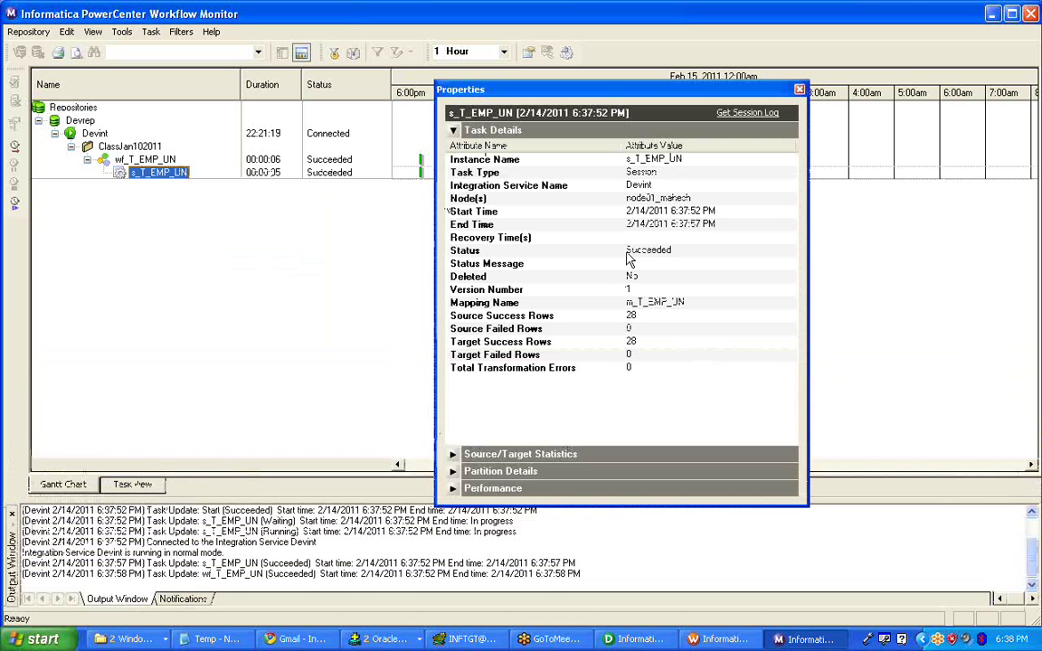
pyautogui.moveTo(611, 98); pyautogui.dragTo(745, 41)
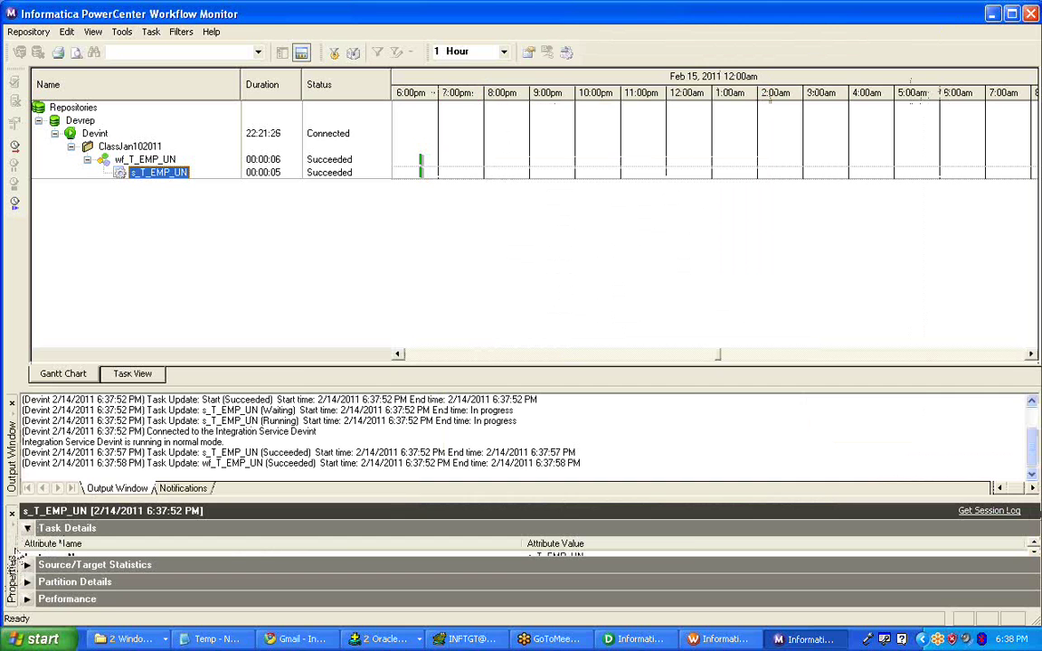
pyautogui.moveTo(16, 502); pyautogui.dragTo(547, 208)
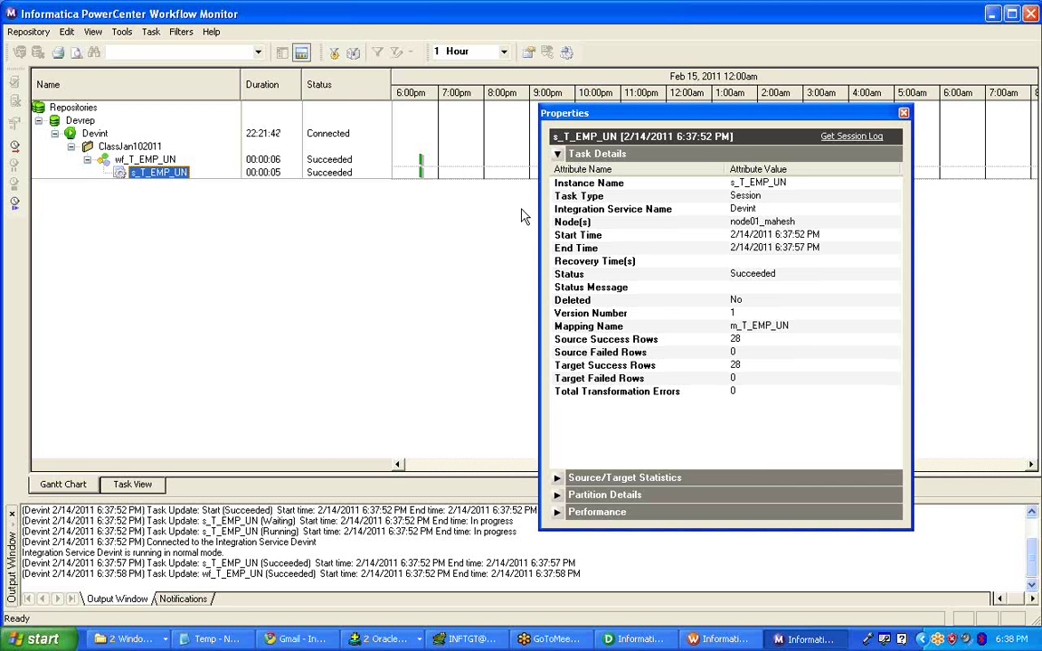
# - Point out the 28 source and 28 target success rows, then bring SQL*Plus forward
pyautogui.click(674, 339)
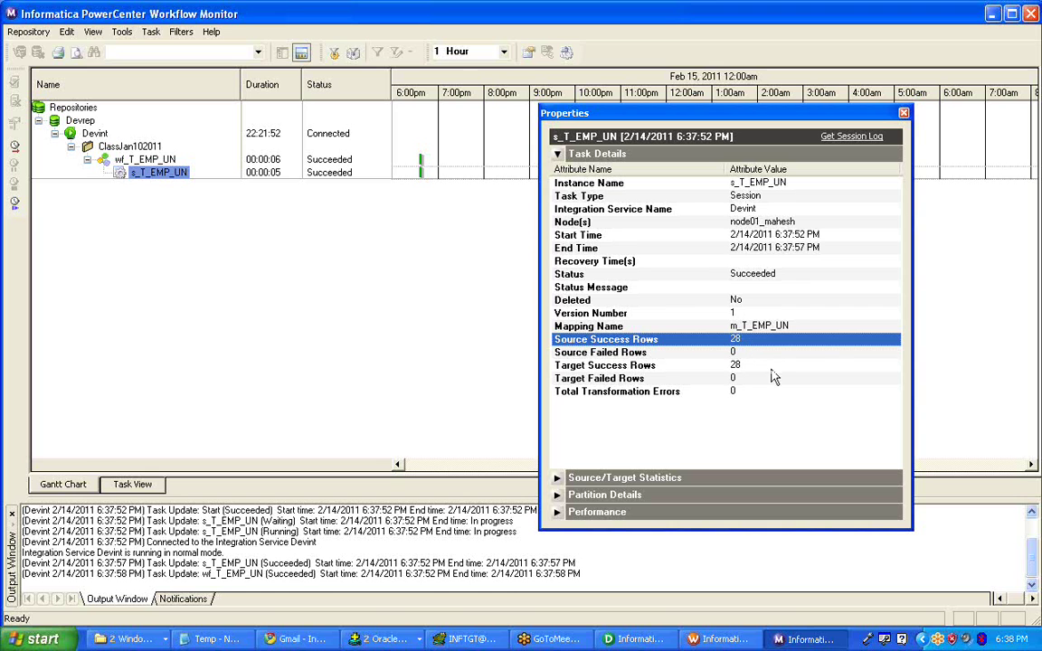
pyautogui.click(766, 365)
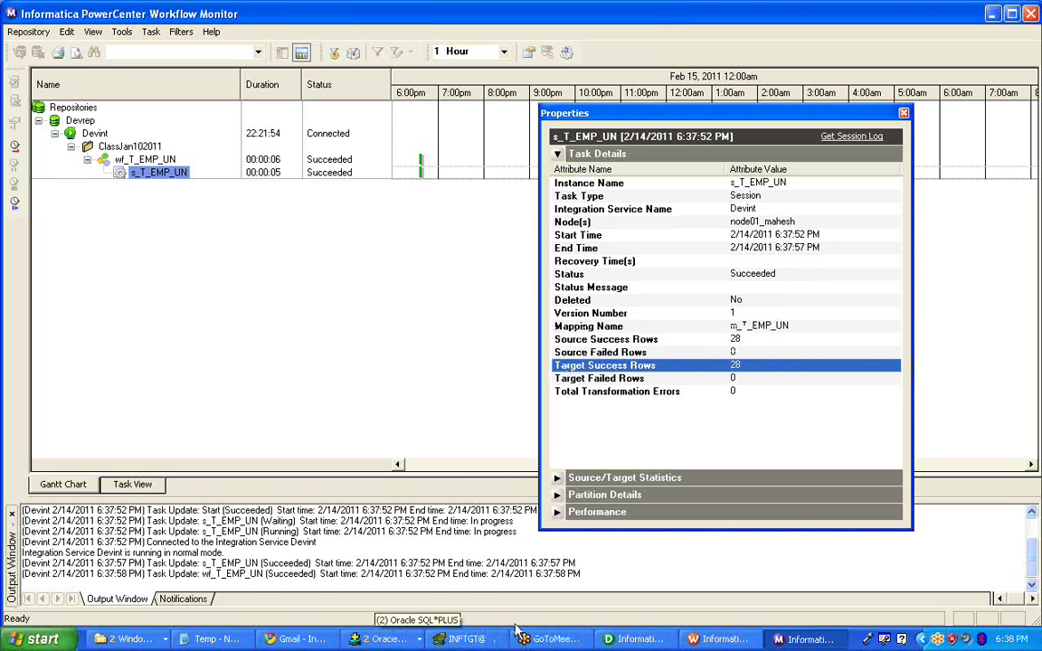
pyautogui.click(379, 639)
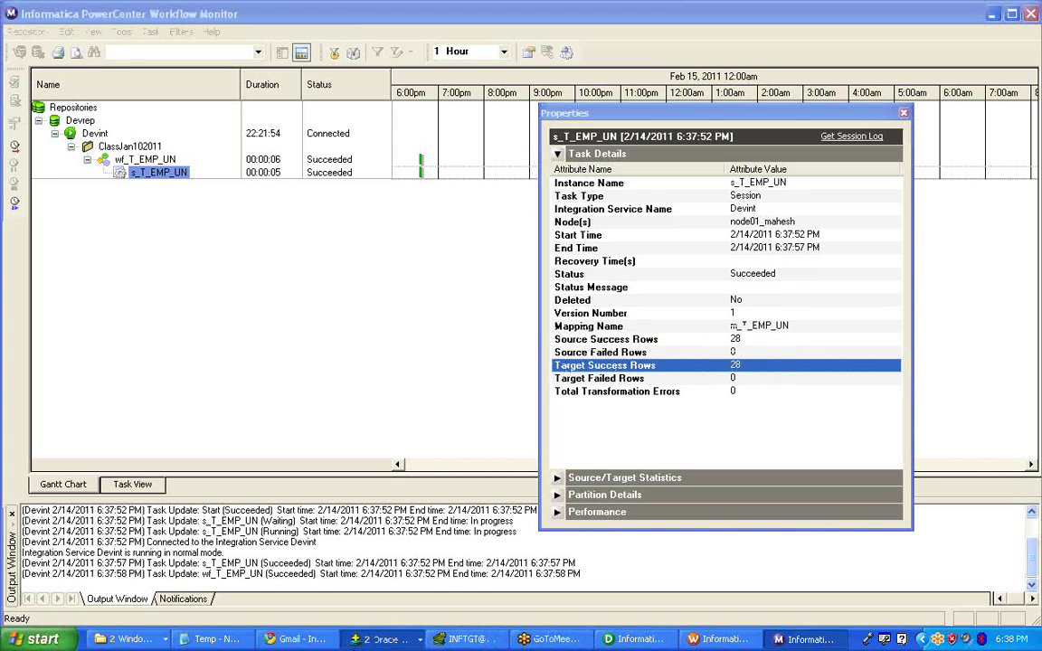
pyautogui.click(357, 556)
# - Set pagesize 30 and linesize 200, then re-run the t_emp_un select with /
pyautogui.write('s')
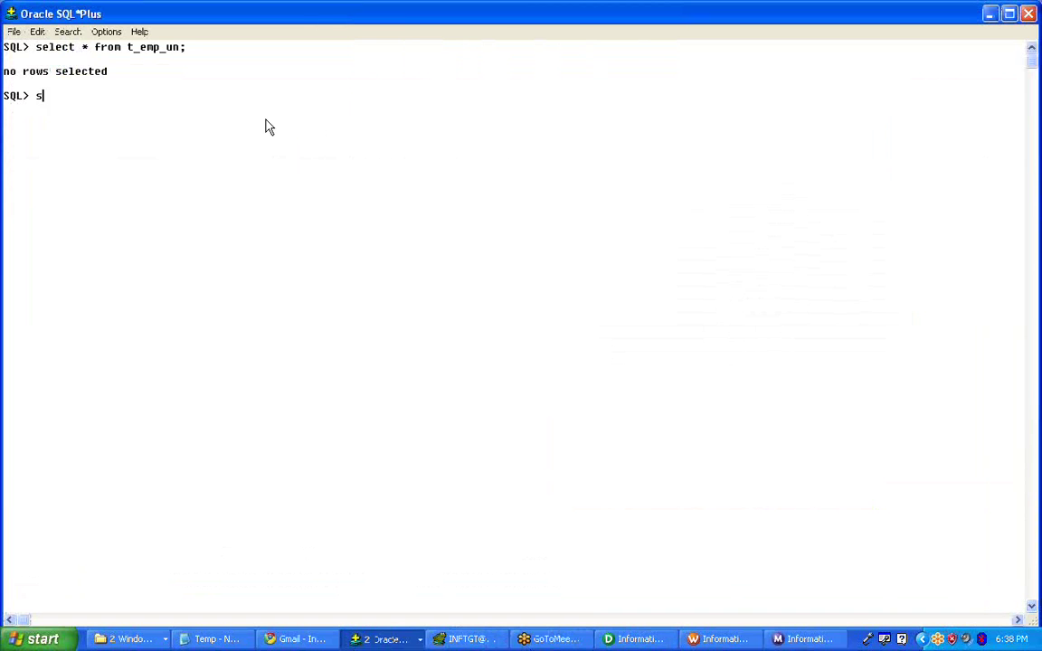
pyautogui.write('et pagesize 30')
pyautogui.press('Return')
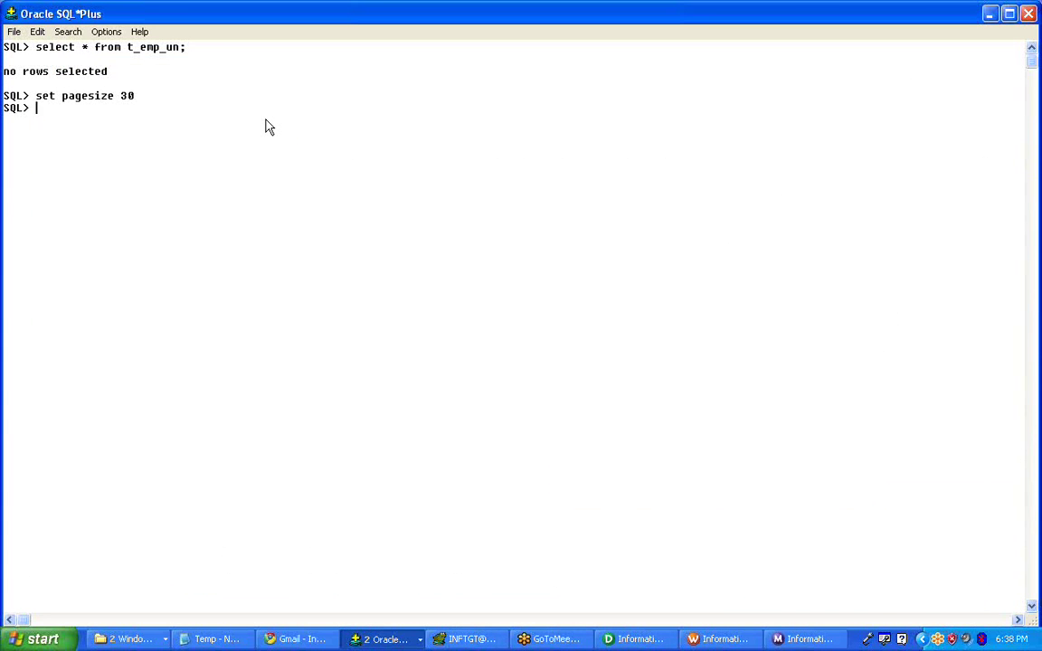
pyautogui.write('set linesize 200')
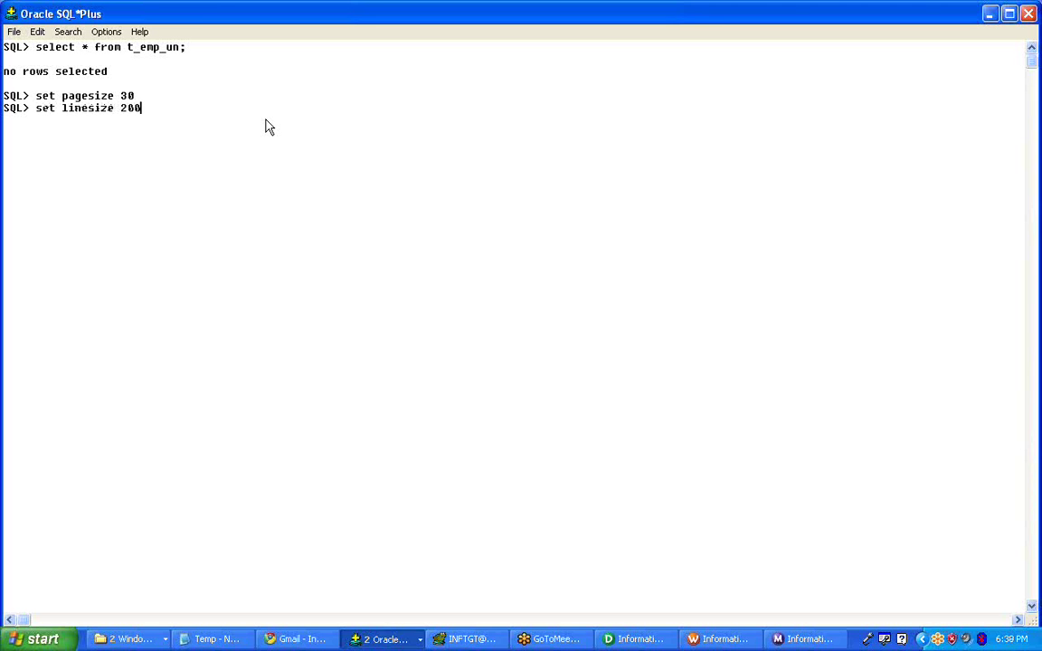
pyautogui.press('Return')
pyautogui.write('select')
pyautogui.press('BackSpace')
pyautogui.press('BackSpace')
pyautogui.press('BackSpace')
pyautogui.press('BackSpace')
pyautogui.press('BackSpace')
pyautogui.press('BackSpace')
pyautogui.press('BackSpace')
pyautogui.write('/')
pyautogui.press('Return')
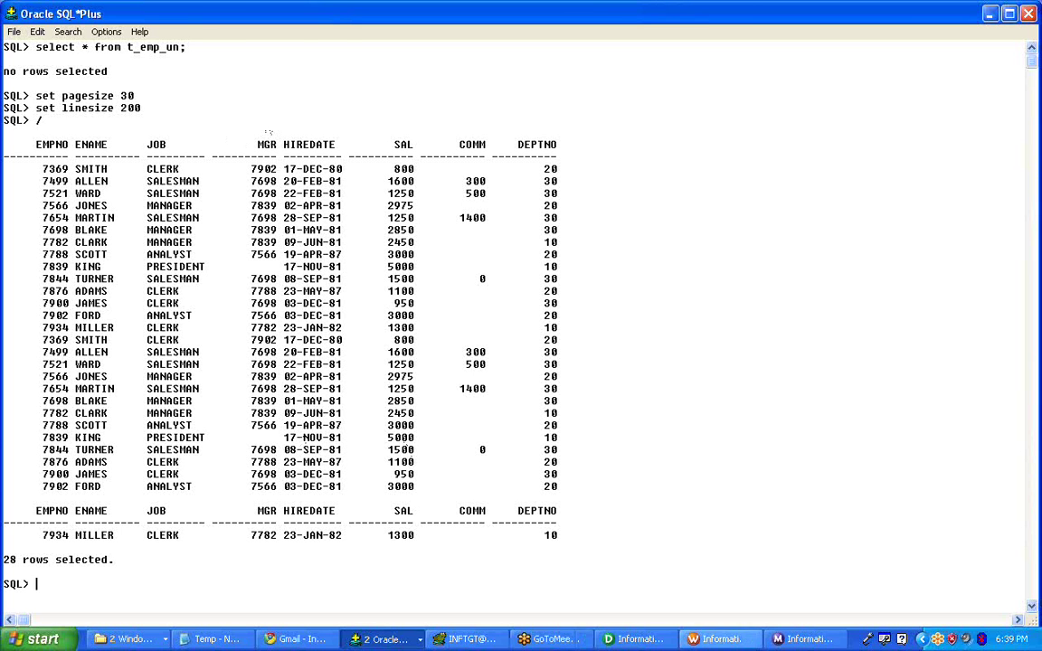
# - In Designer, review the Union transformation's Properties tab in an enlarged editor, then close it with OK
pyautogui.click(627, 642)
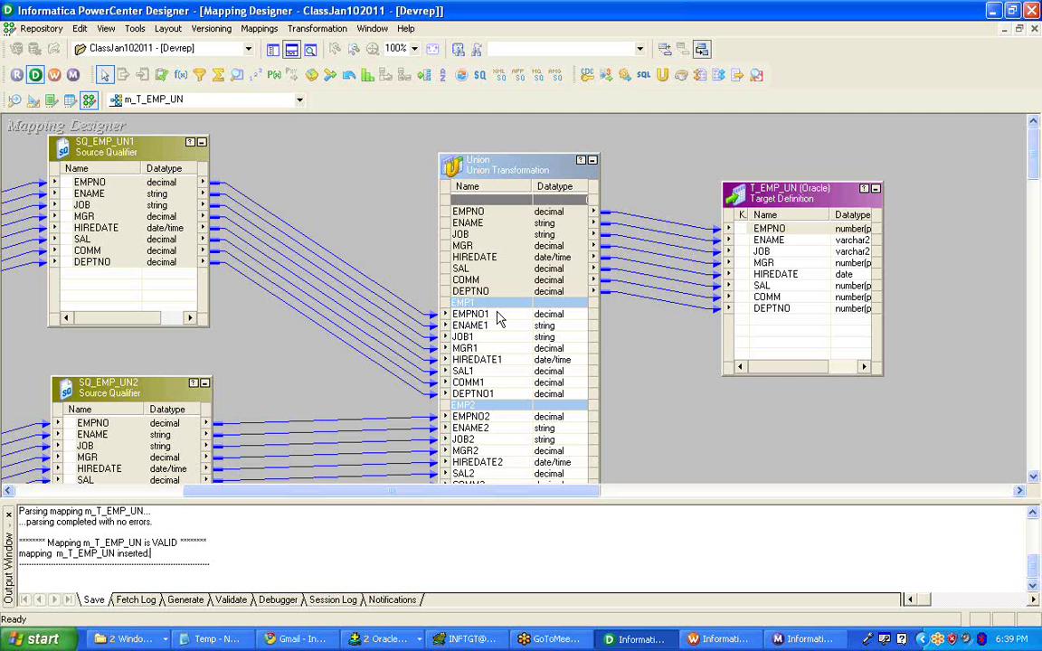
pyautogui.rightClick(486, 178)
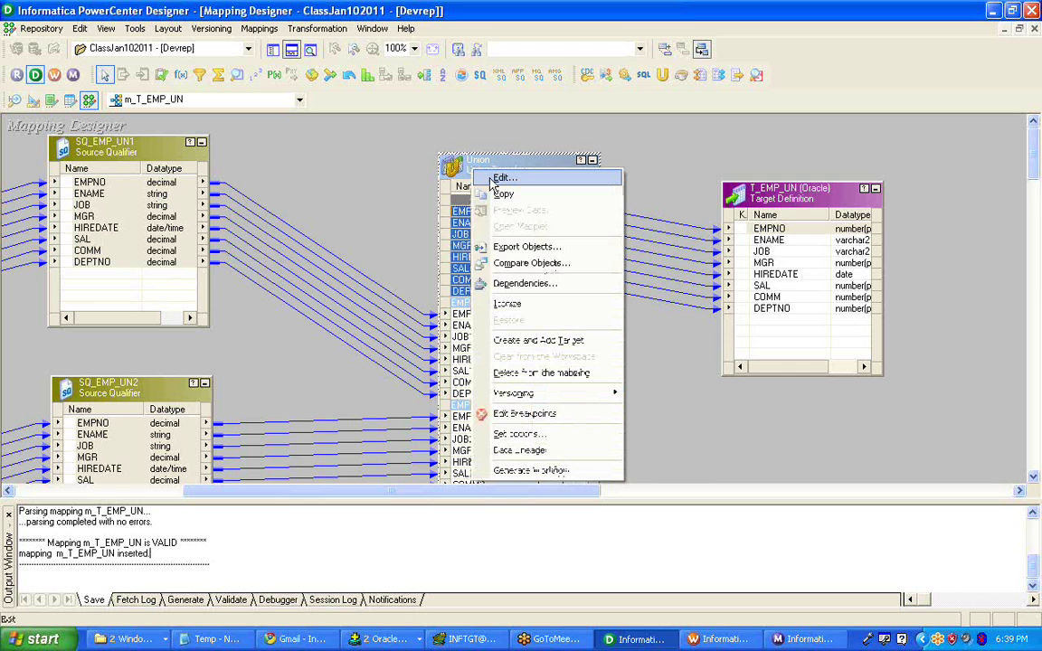
pyautogui.click(503, 178)
pyautogui.click(660, 160)
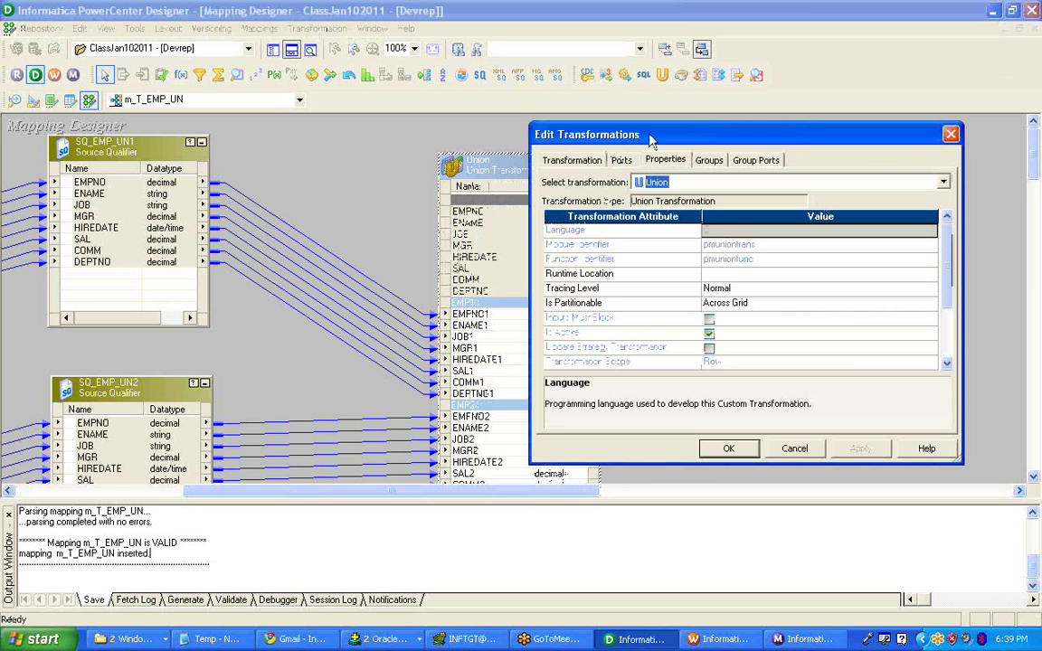
pyautogui.moveTo(649, 140); pyautogui.dragTo(503, 99)
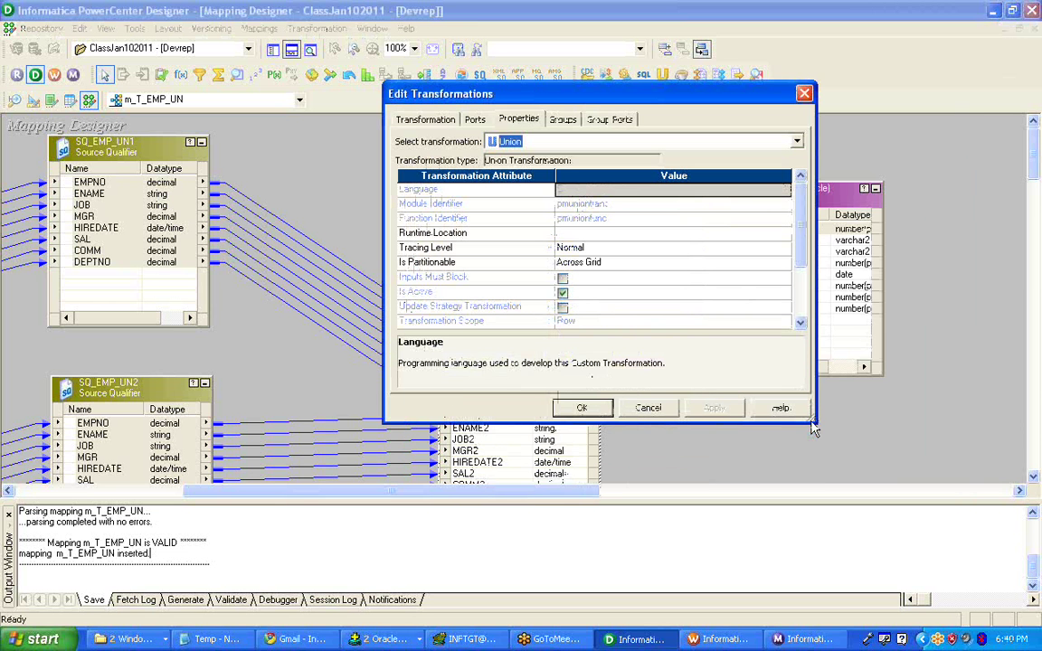
pyautogui.moveTo(813, 430); pyautogui.dragTo(900, 560)
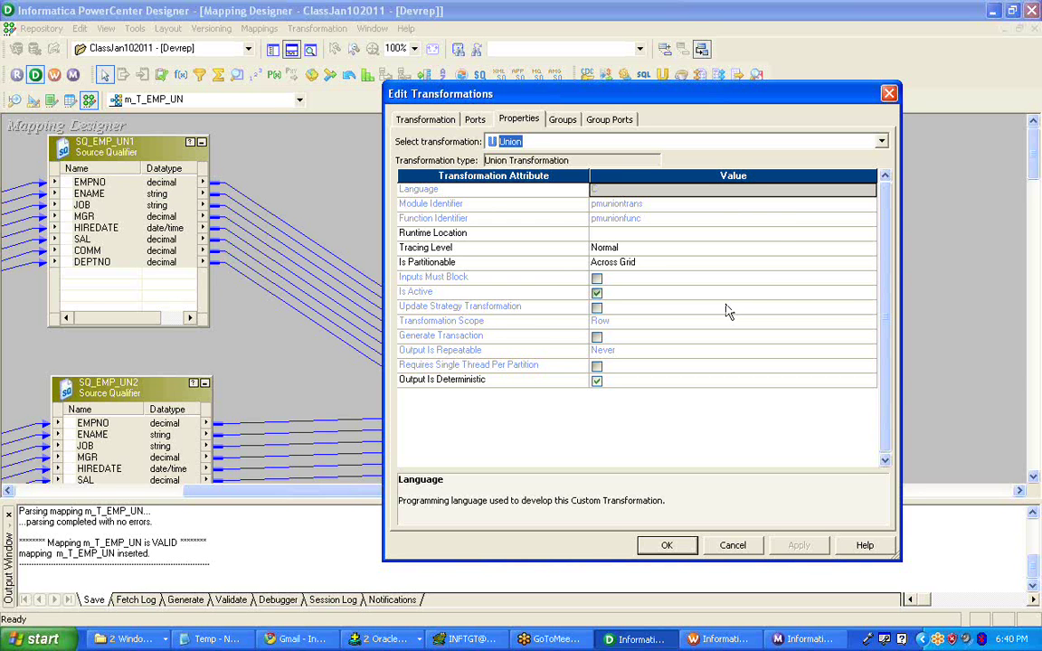
pyautogui.click(666, 549)
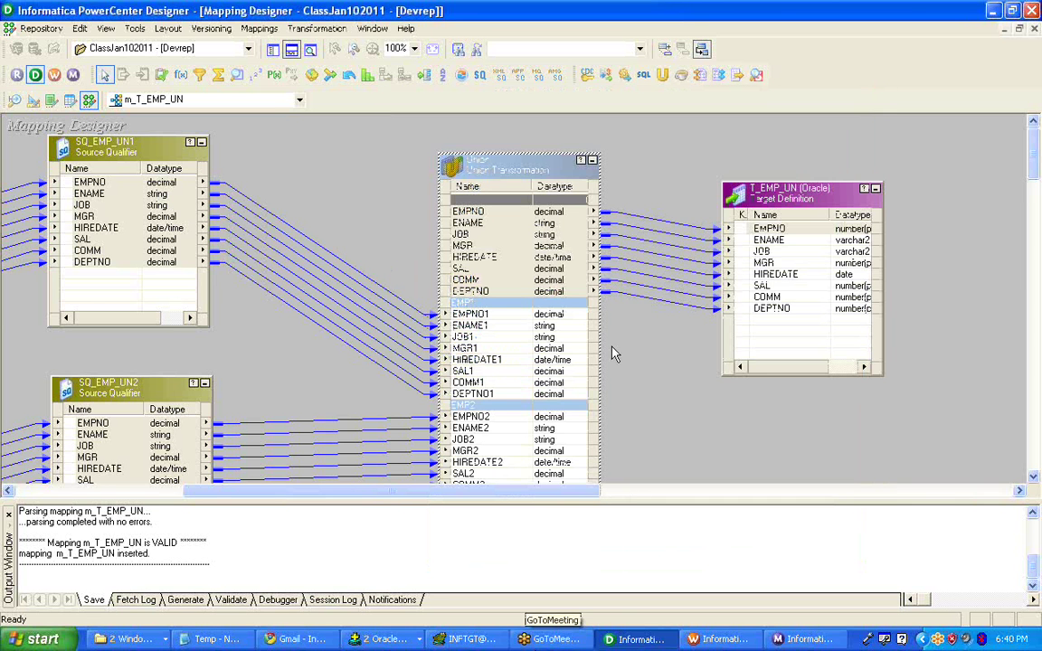
# - Hide the output log and move the T_EMP_UN target slightly higher on the canvas
pyautogui.click(291, 49)
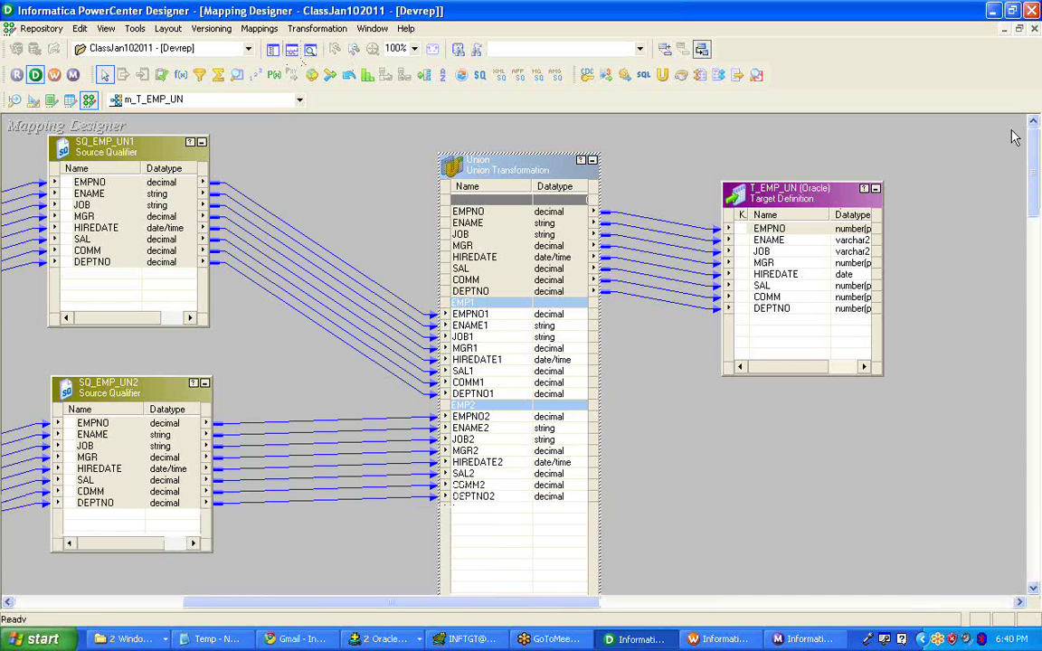
pyautogui.moveTo(817, 212); pyautogui.dragTo(814, 192)
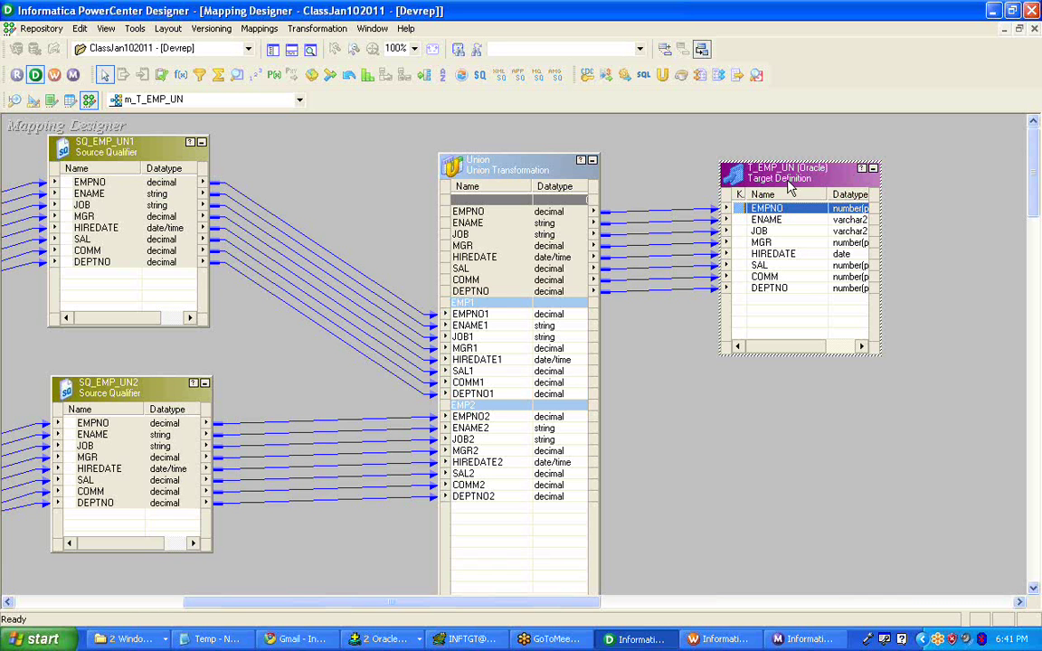
# - Apply Arrange All Iconic, then Arrange All to m_T_EMP_UN, briefly toggling the Output window
pyautogui.rightClick(328, 134)
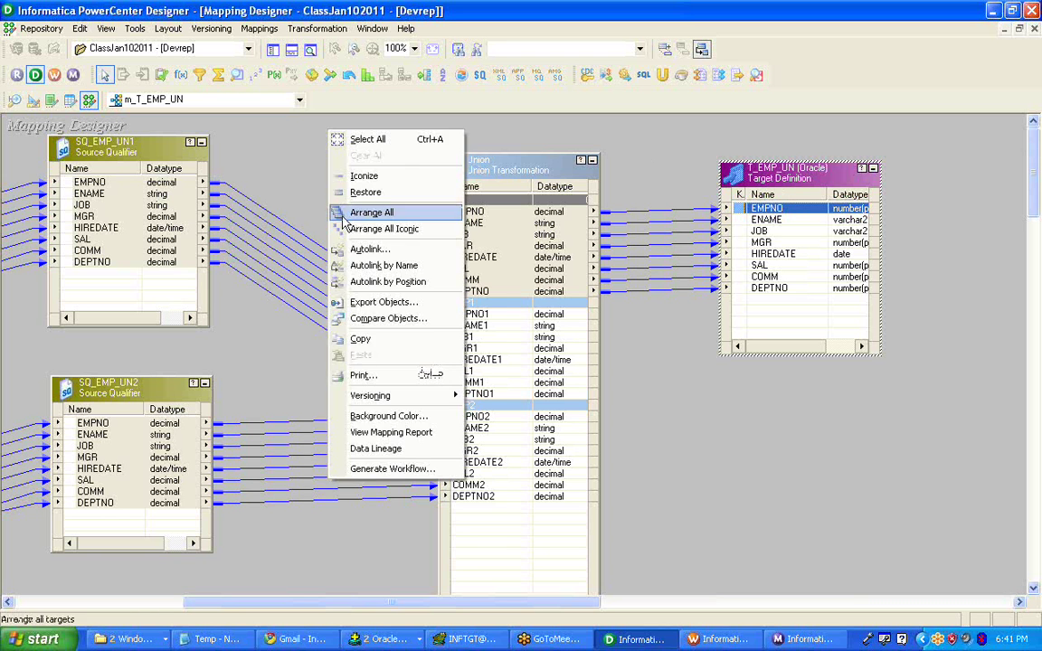
pyautogui.click(384, 226)
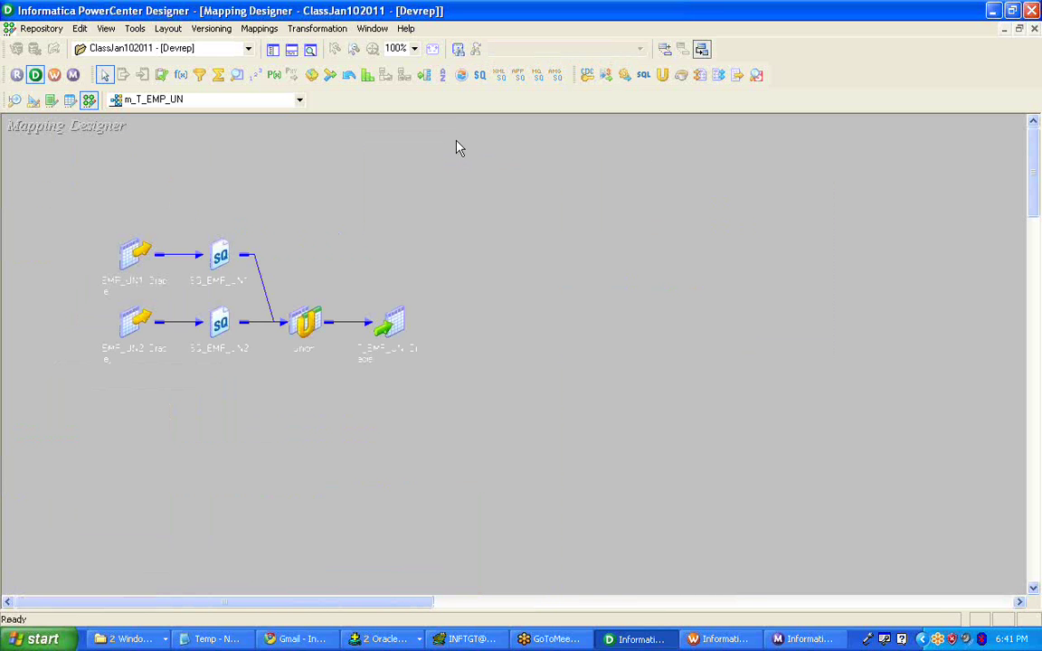
pyautogui.rightClick(456, 148)
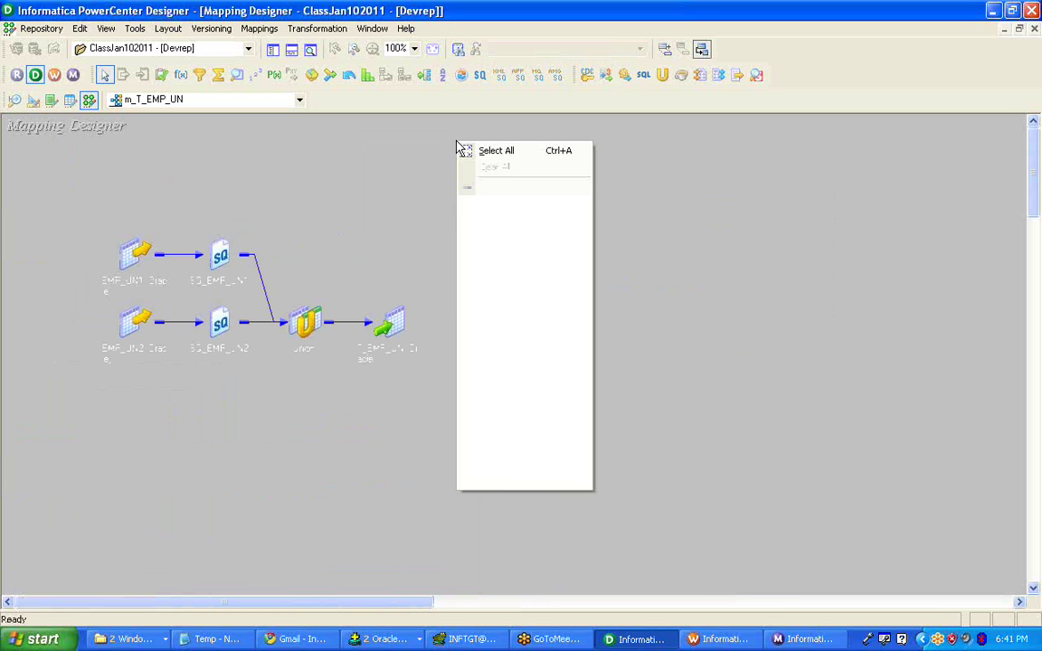
pyautogui.click(531, 222)
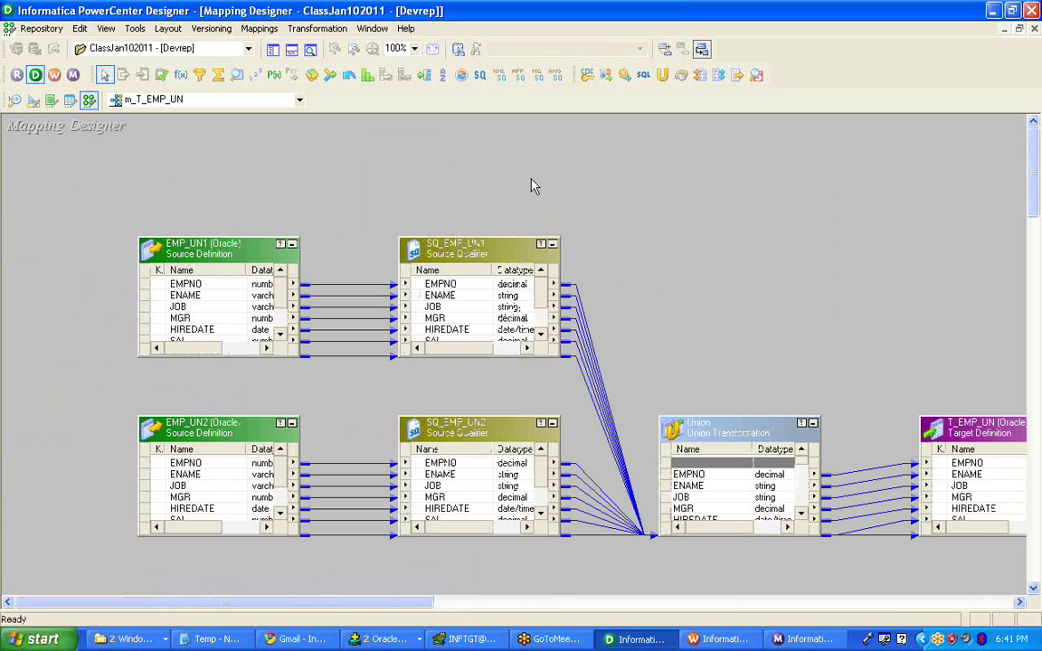
pyautogui.click(291, 50)
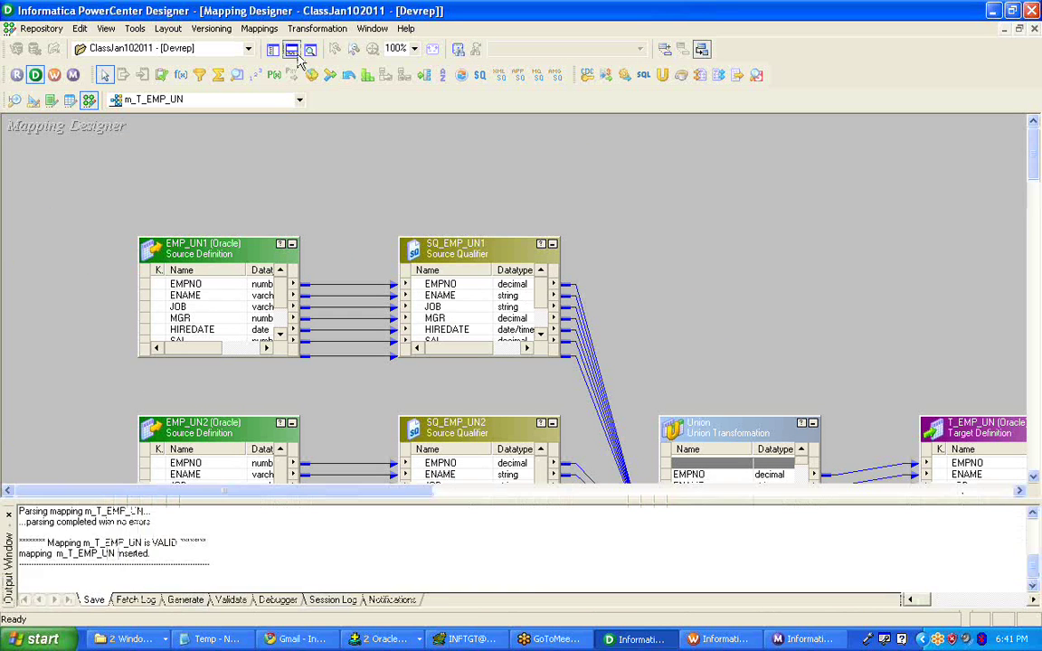
pyautogui.click(291, 49)
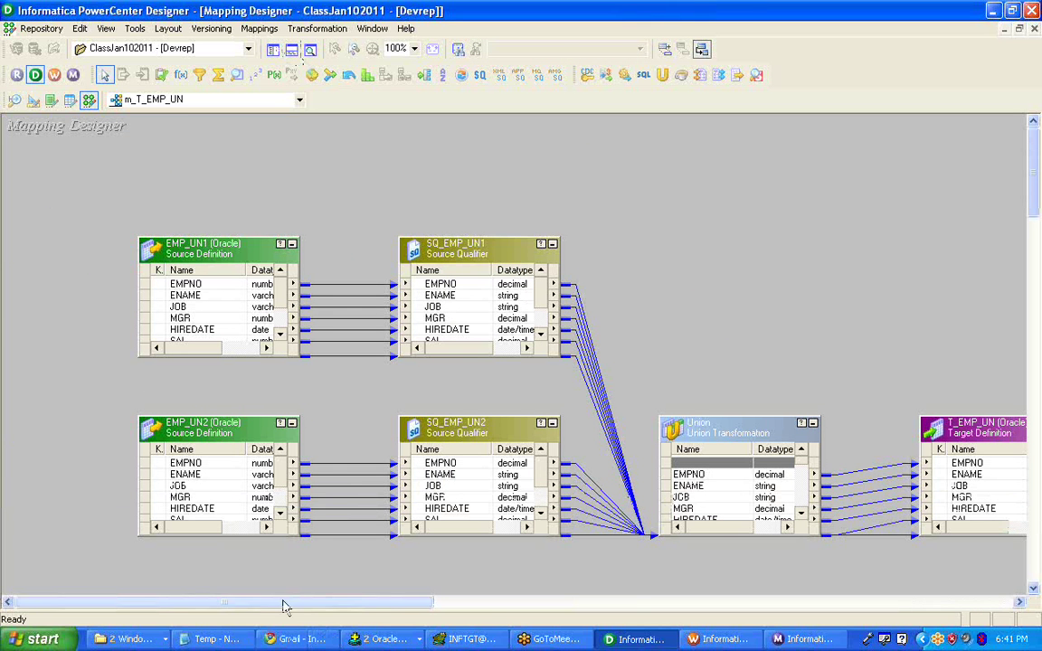
pyautogui.moveTo(290, 603); pyautogui.dragTo(249, 614)
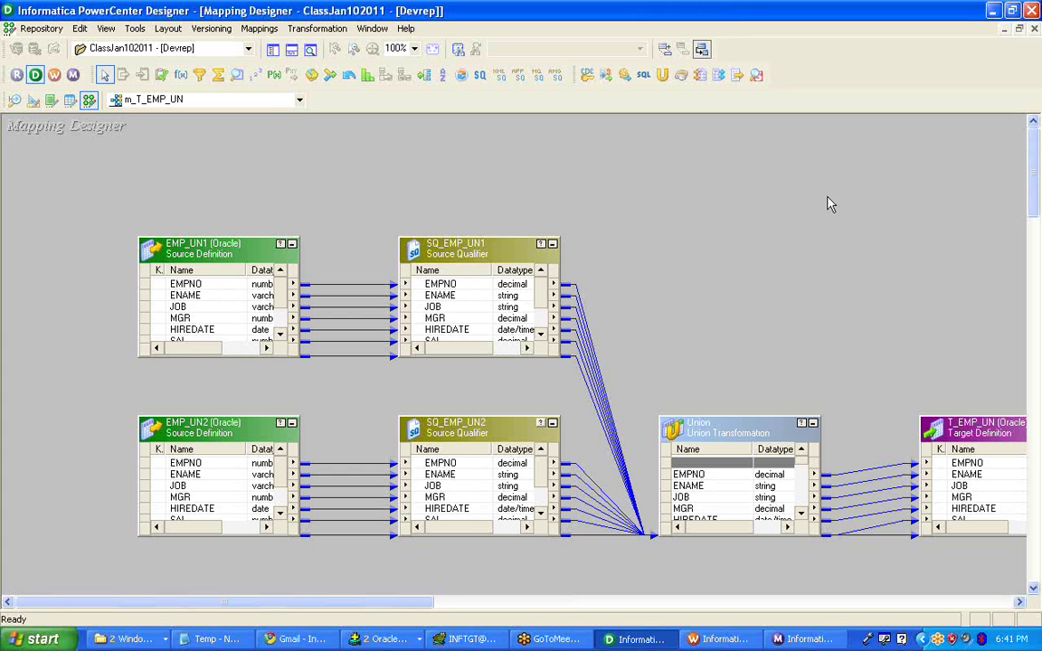
# - Rerun wf_T_EMP_UN from the s_T_EMP_UN session's menu and bring up Workflow Monitor
pyautogui.click(722, 639)
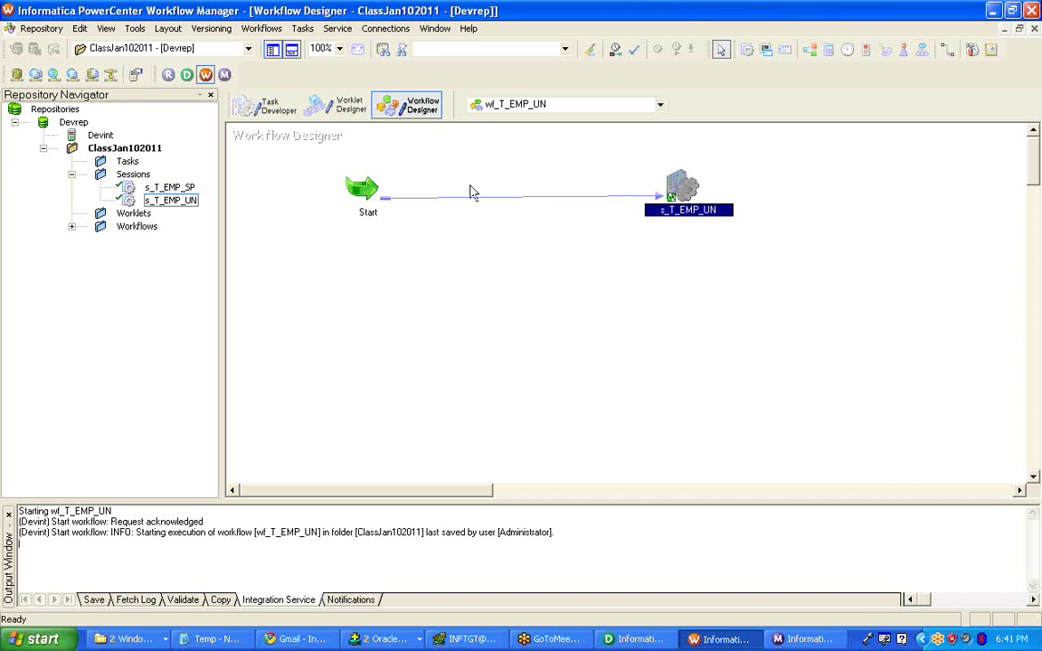
pyautogui.rightClick(470, 192)
pyautogui.click(512, 342)
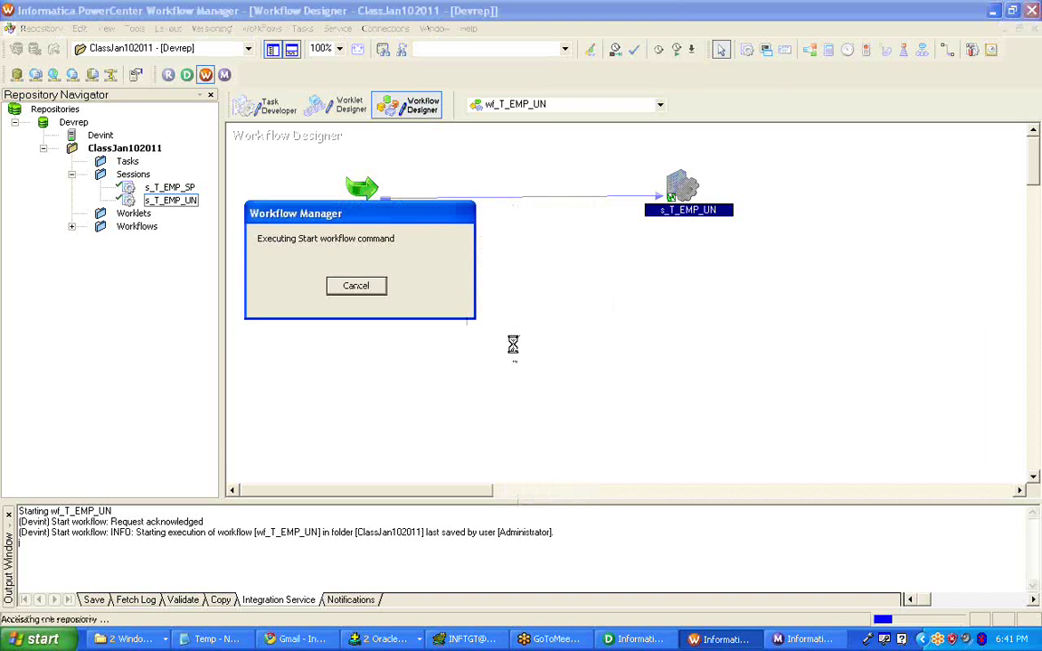
pyautogui.click(830, 639)
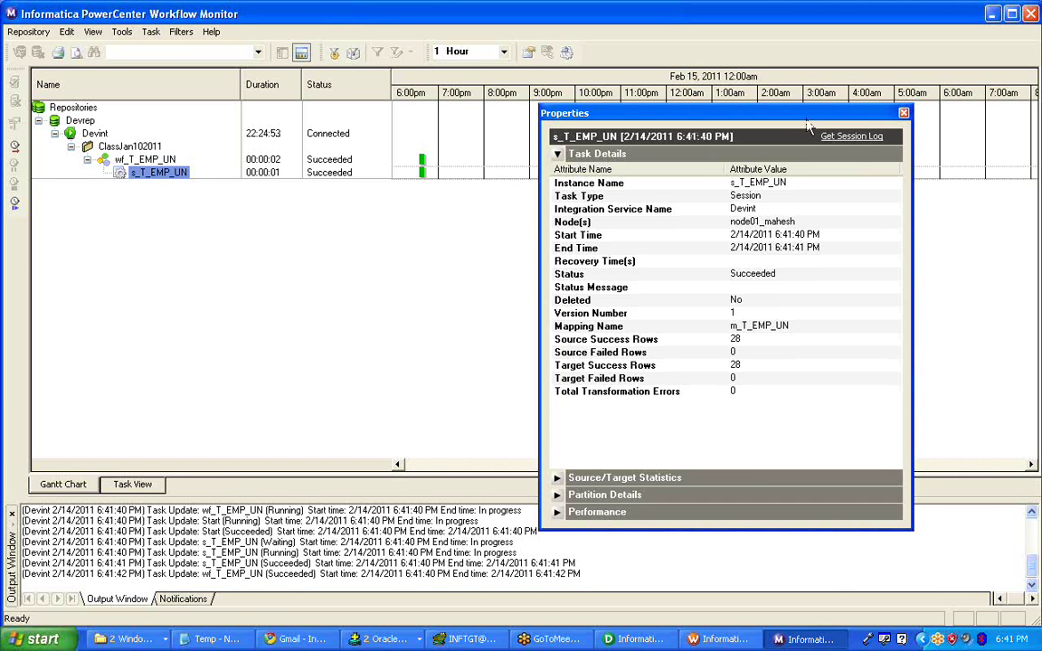
# - Return to Workflow Manager after reviewing the 28-row s_T_EMP_UN run
pyautogui.click(692, 640)
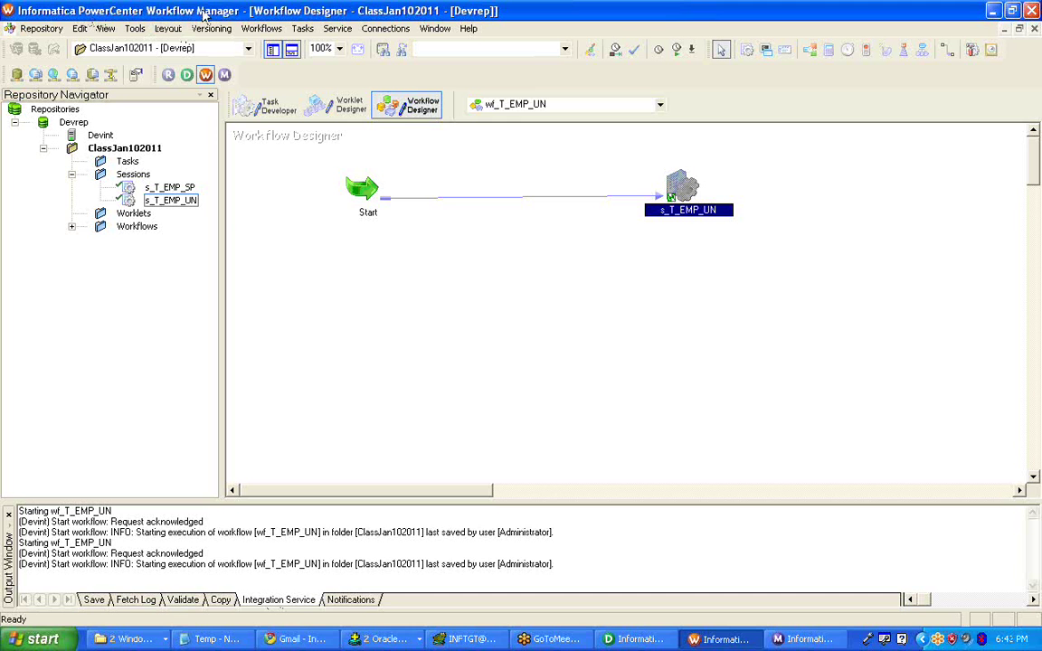
# - Review the two workflow start-execution messages in the Output window's Integration Service tab
pyautogui.click(56, 518)
pyautogui.hotkey('ctrl', 'a')
pyautogui.click(185, 520)
pyautogui.moveTo(141, 533); pyautogui.dragTo(556, 534)
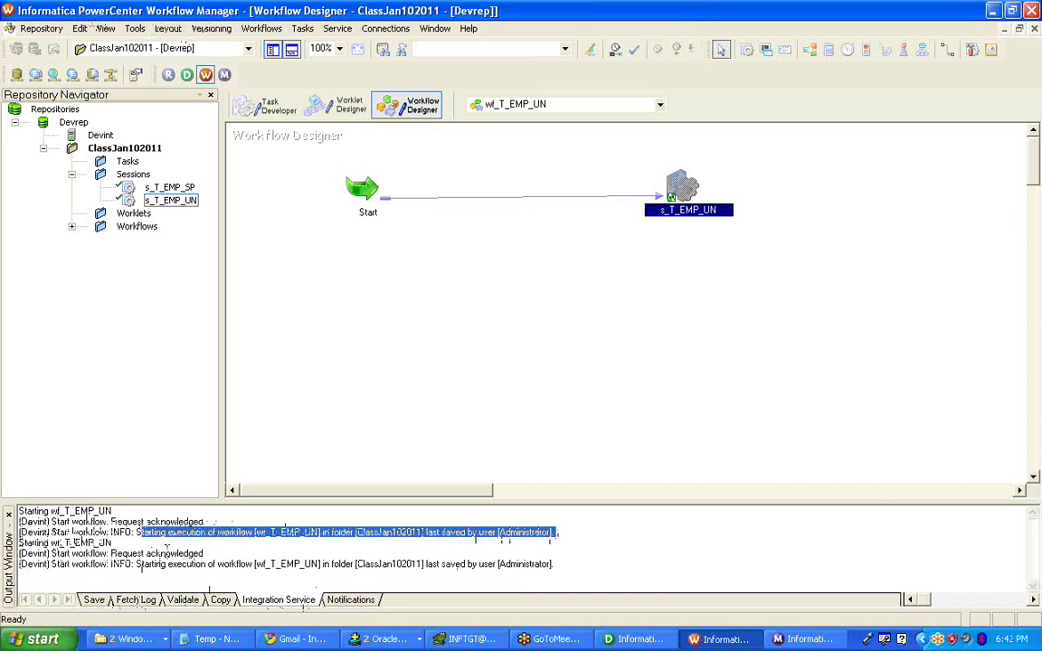
pyautogui.moveTo(142, 563); pyautogui.dragTo(558, 563)
pyautogui.click(570, 561)
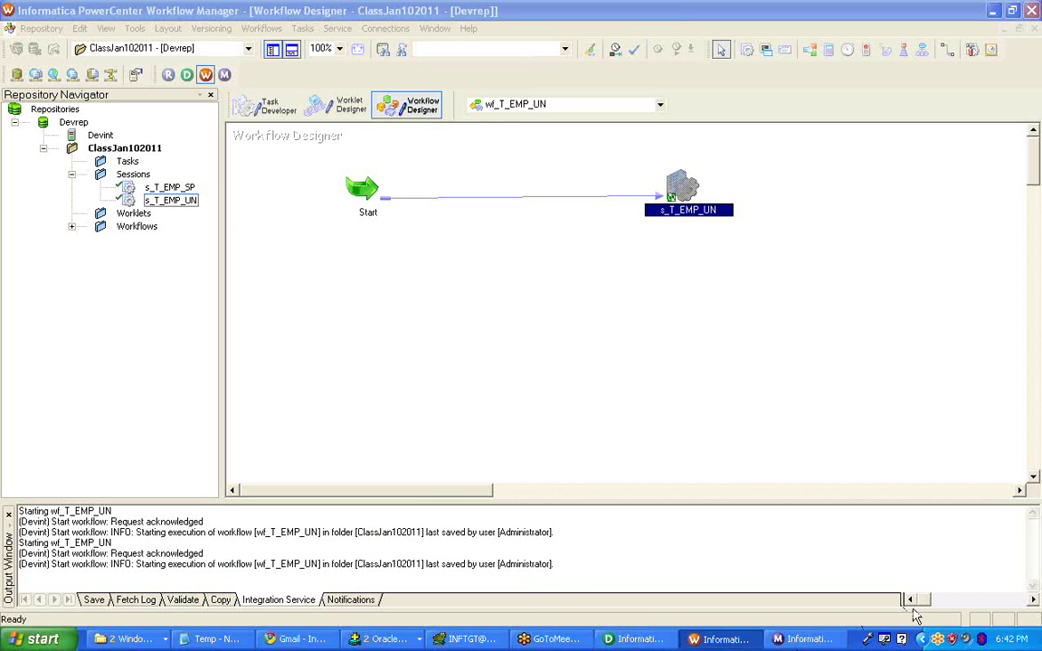
# - Select the Start-to-s_T_EMP_UN link, then go back to the m_T_EMP_UN mapping in Designer
pyautogui.click(522, 299)
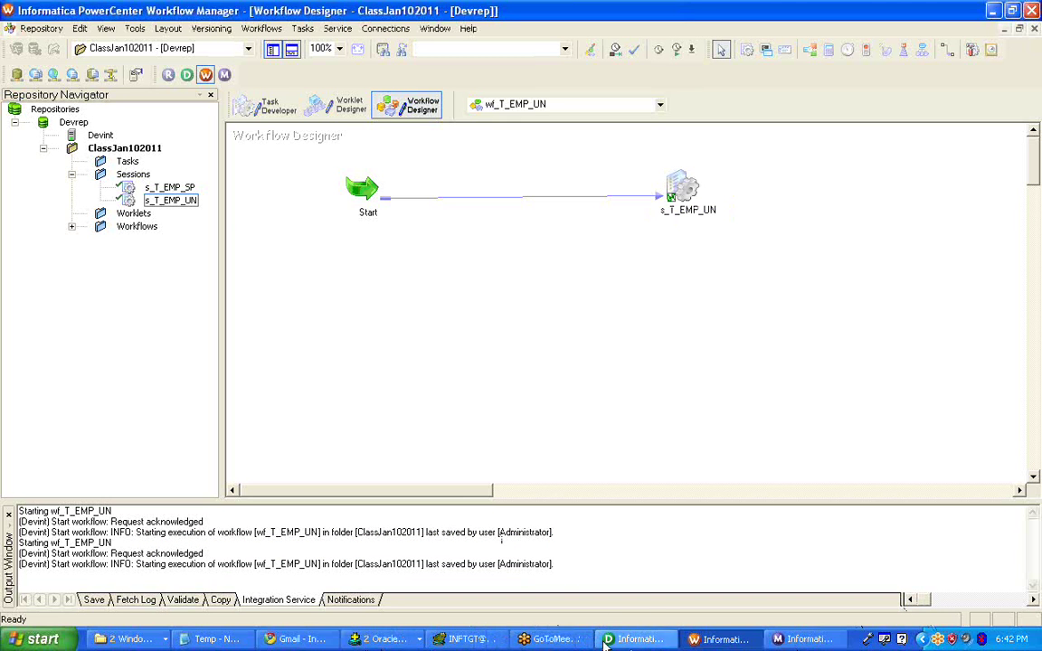
pyautogui.click(633, 196)
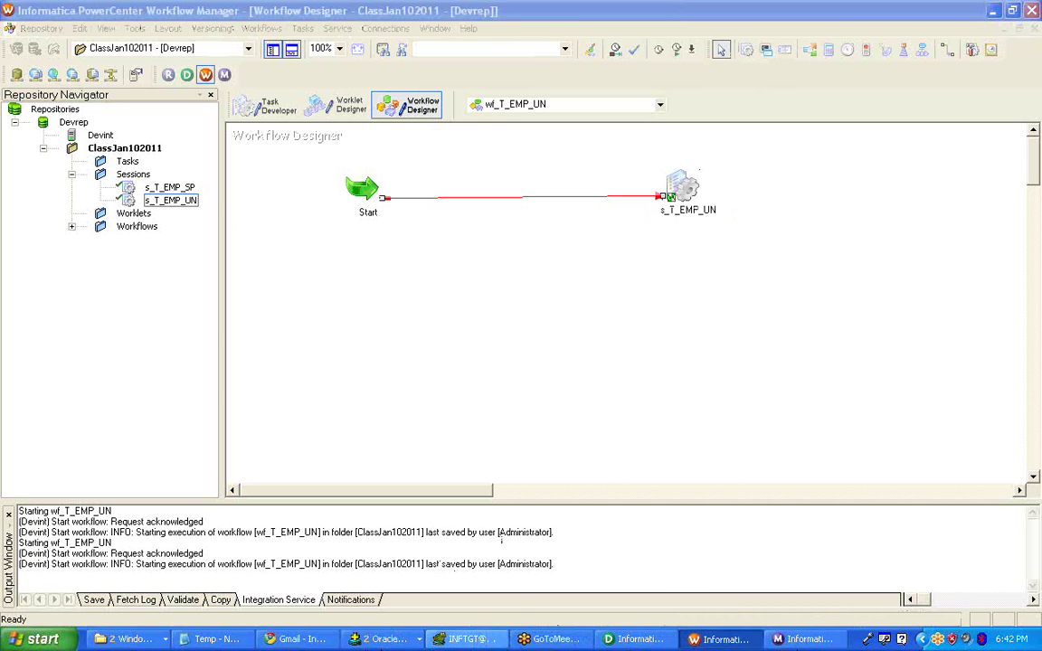
pyautogui.click(646, 639)
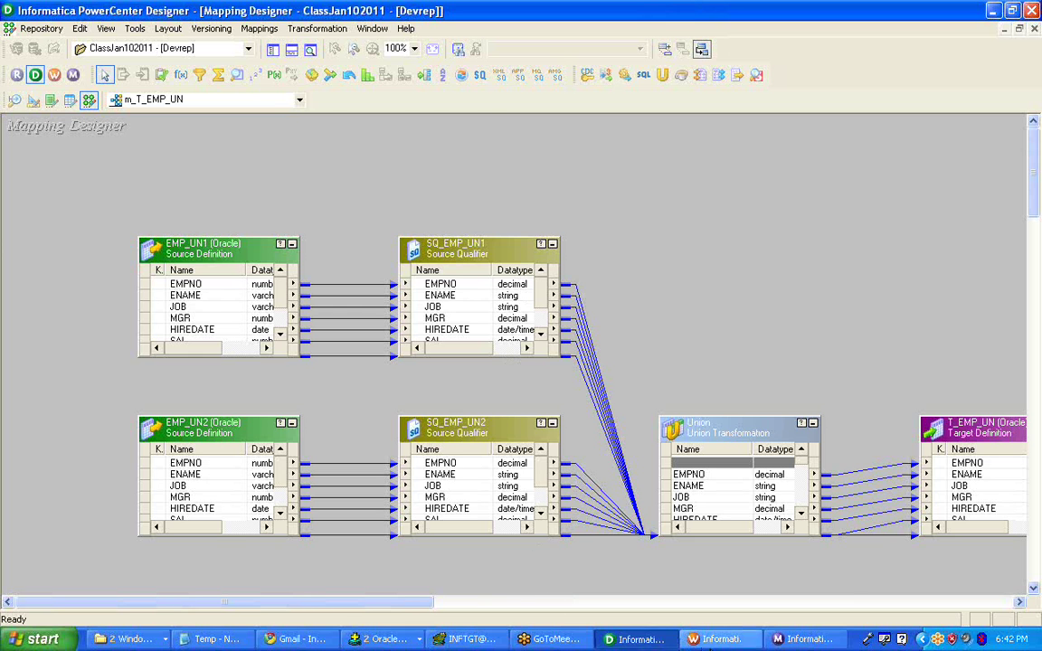
pyautogui.click(716, 639)
pyautogui.click(635, 639)
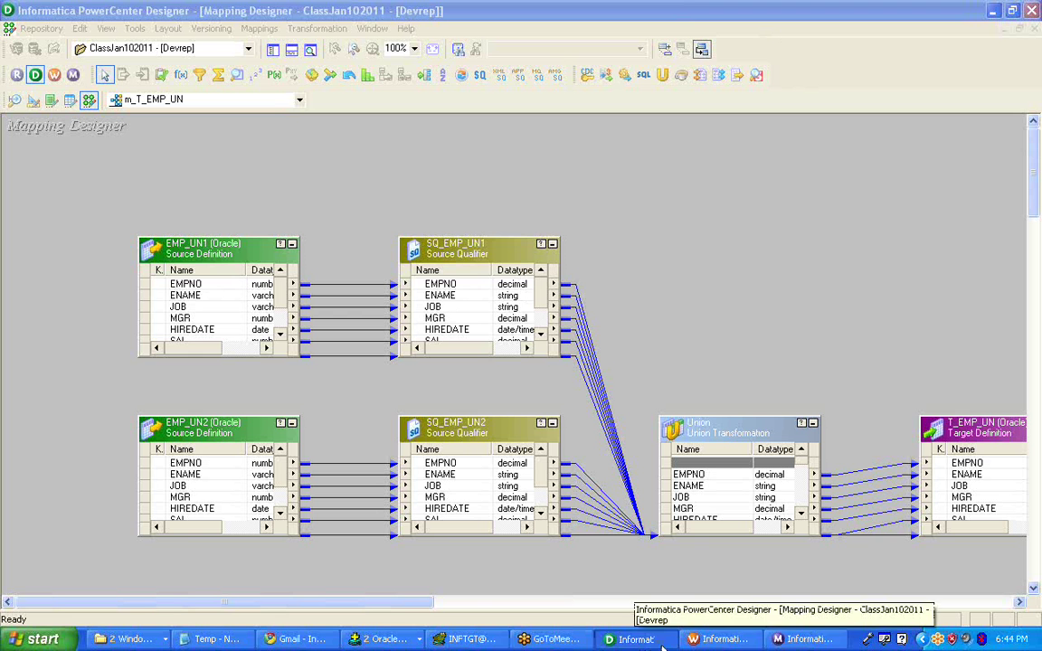
# - Glance at Workflow Manager, then bring Workflow Monitor with the s_T_EMP_UN run properties forward
pyautogui.click(706, 642)
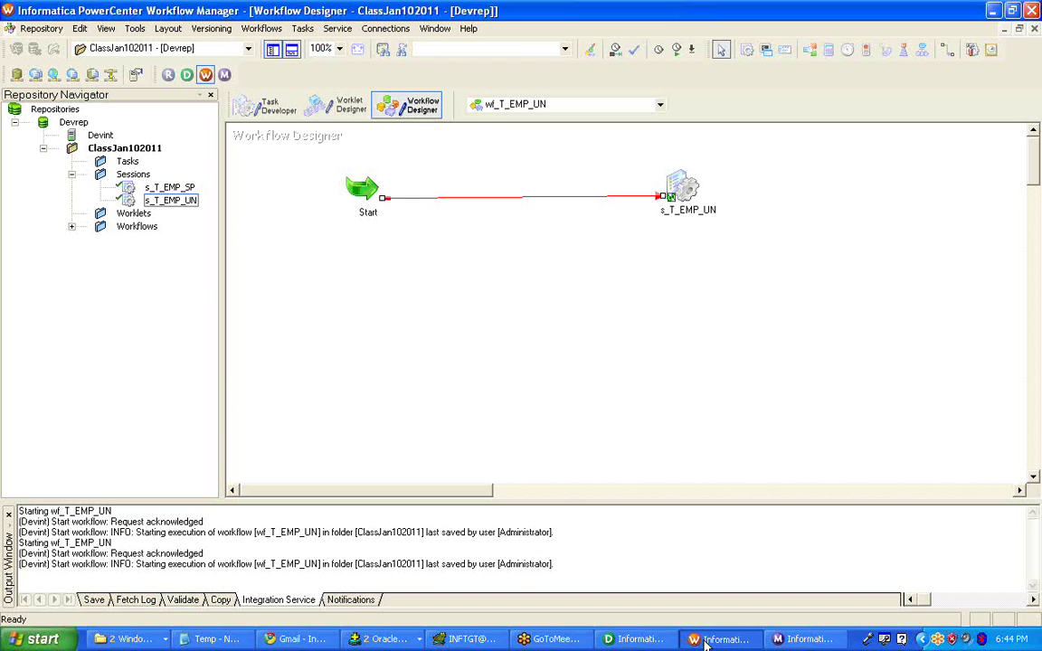
pyautogui.click(809, 640)
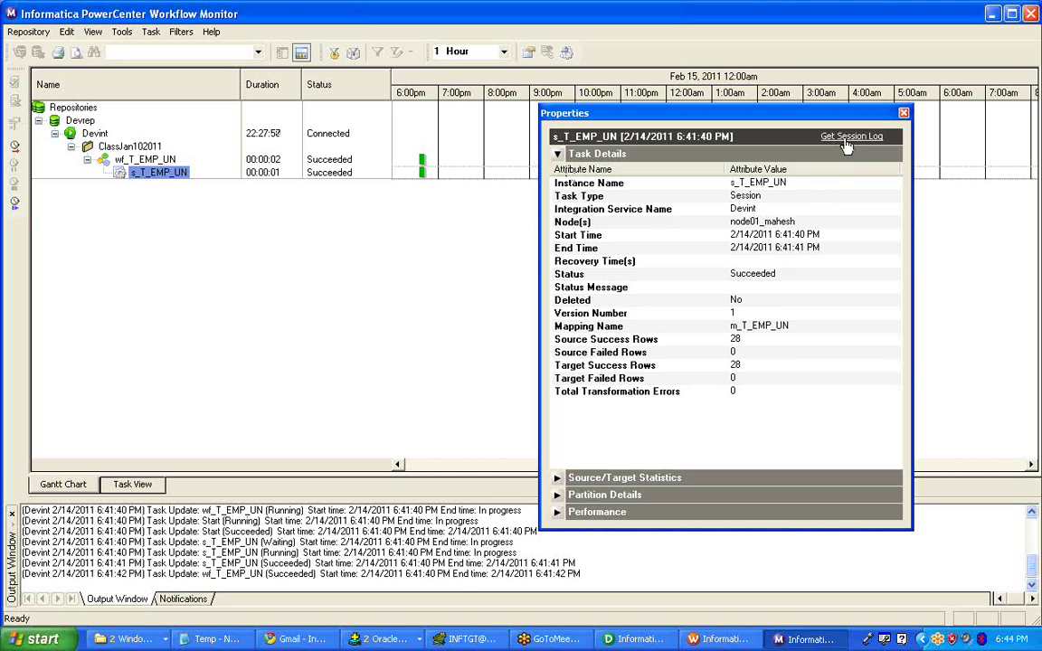
# - Reopen and close the s_T_EMP_UN run properties, then request that session's log
pyautogui.click(903, 114)
pyautogui.rightClick(171, 177)
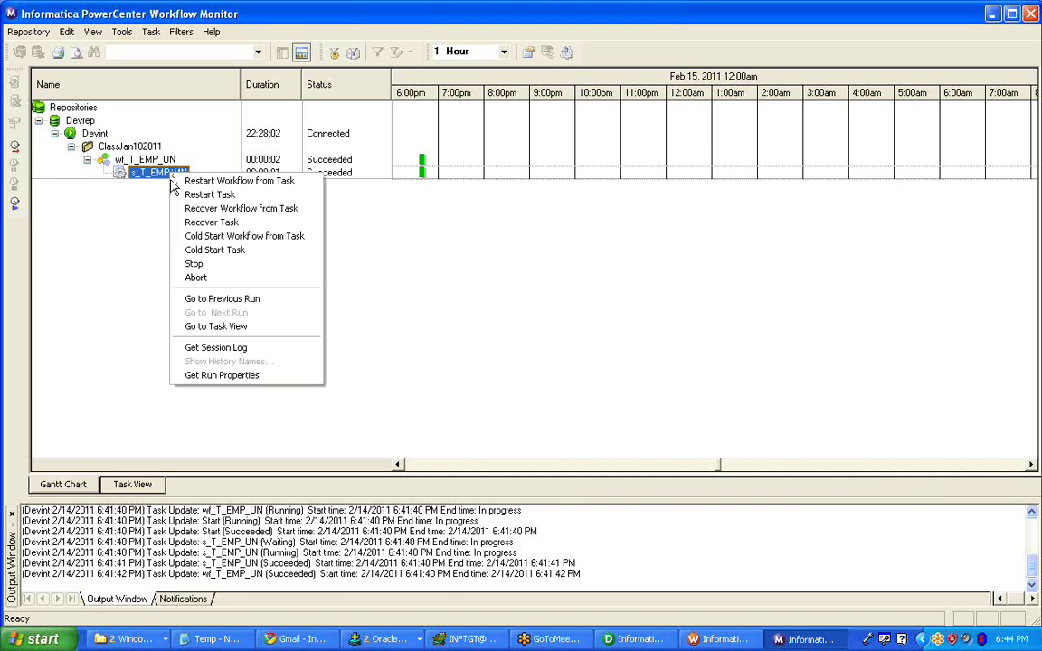
pyautogui.click(216, 375)
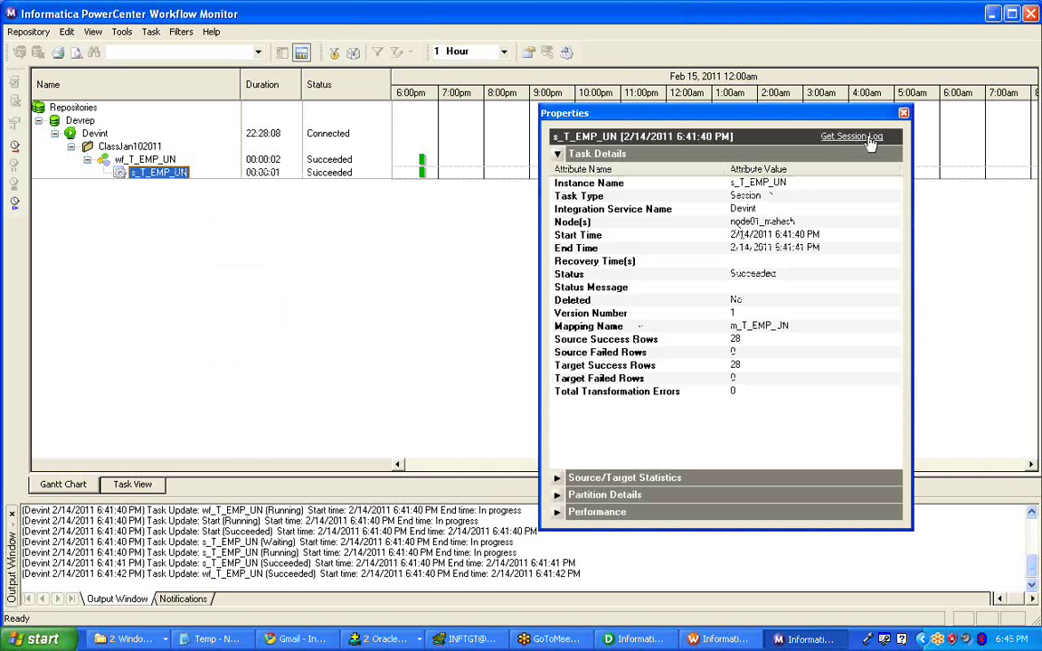
pyautogui.click(903, 114)
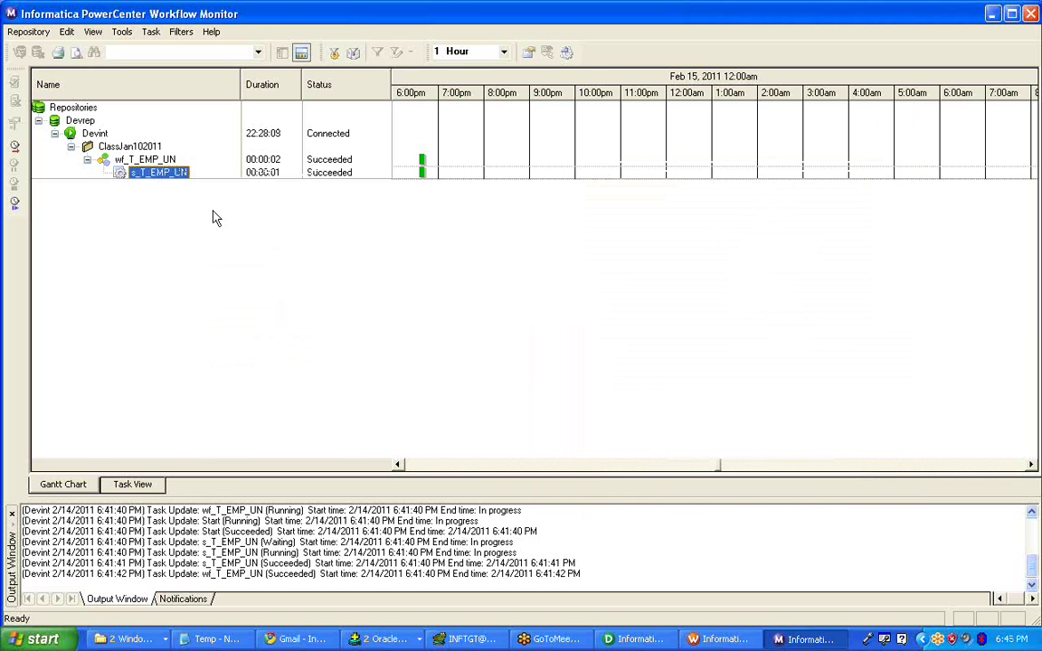
pyautogui.rightClick(147, 176)
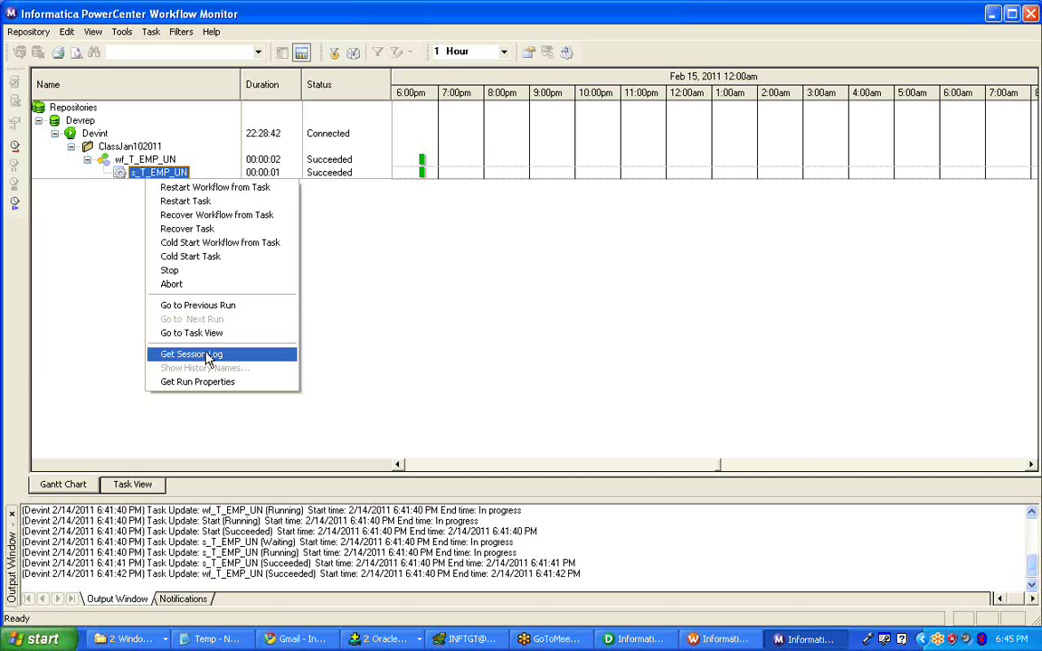
pyautogui.click(208, 356)
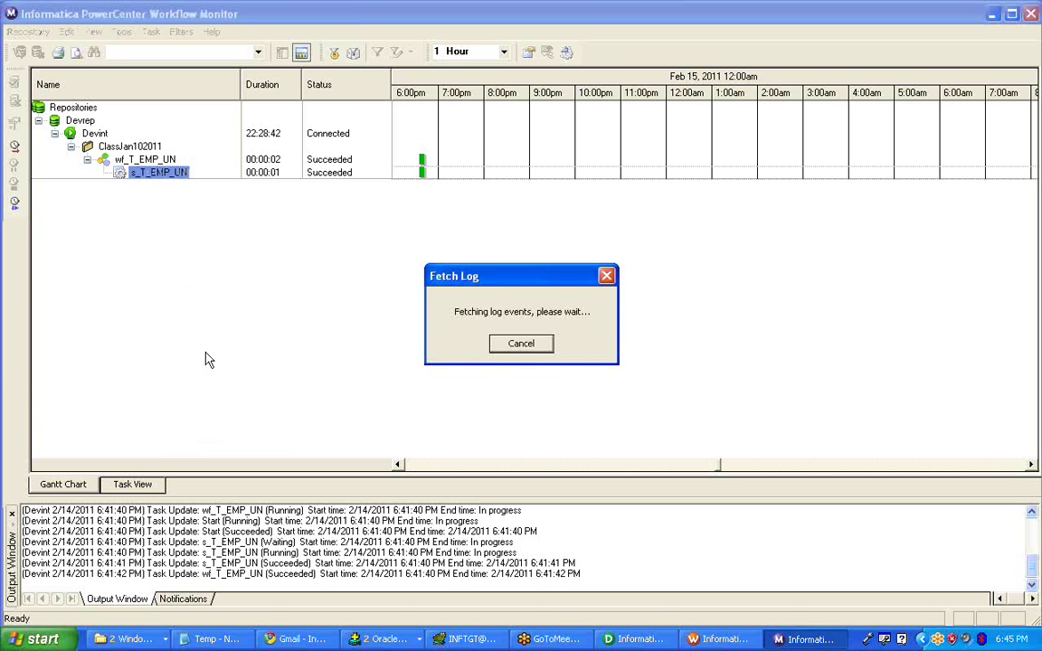
# - Maximize the session log and read the Initializing, Repository Name and Server Name entries
pyautogui.doubleClick(343, 56)
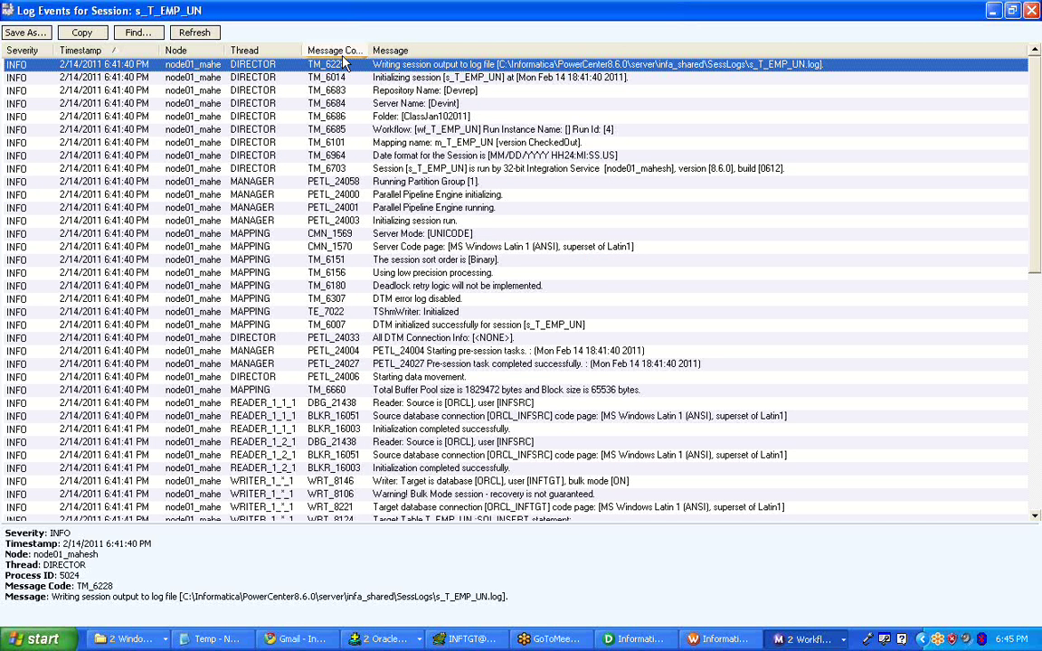
pyautogui.scroll(-2, 312, 330)
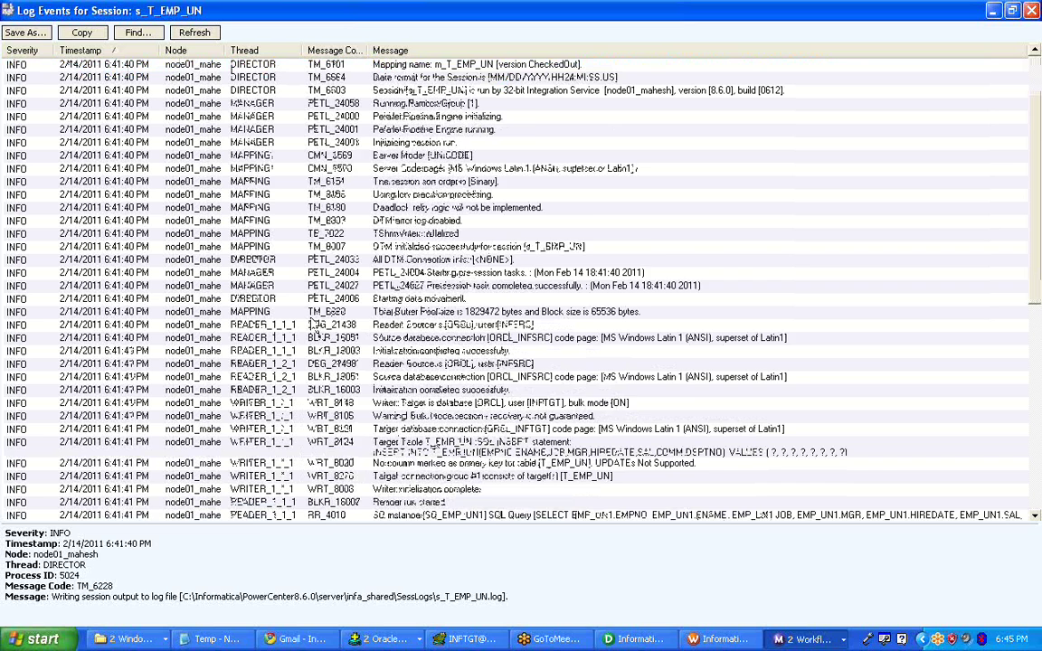
pyautogui.scroll(-2, 312, 330)
pyautogui.scroll(4, 312, 327)
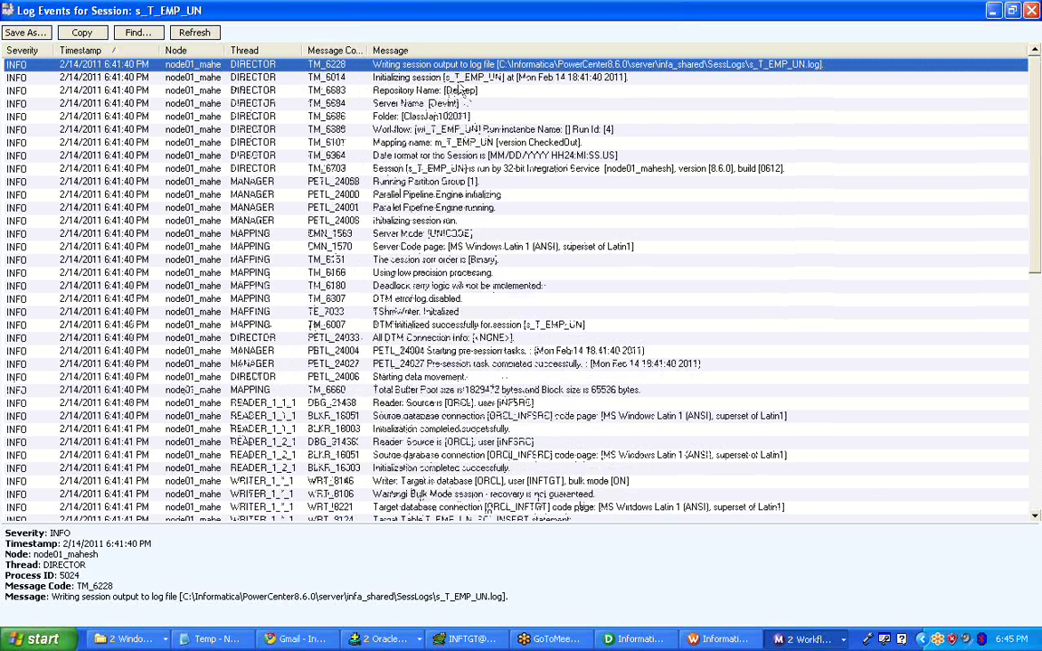
pyautogui.press('Down')
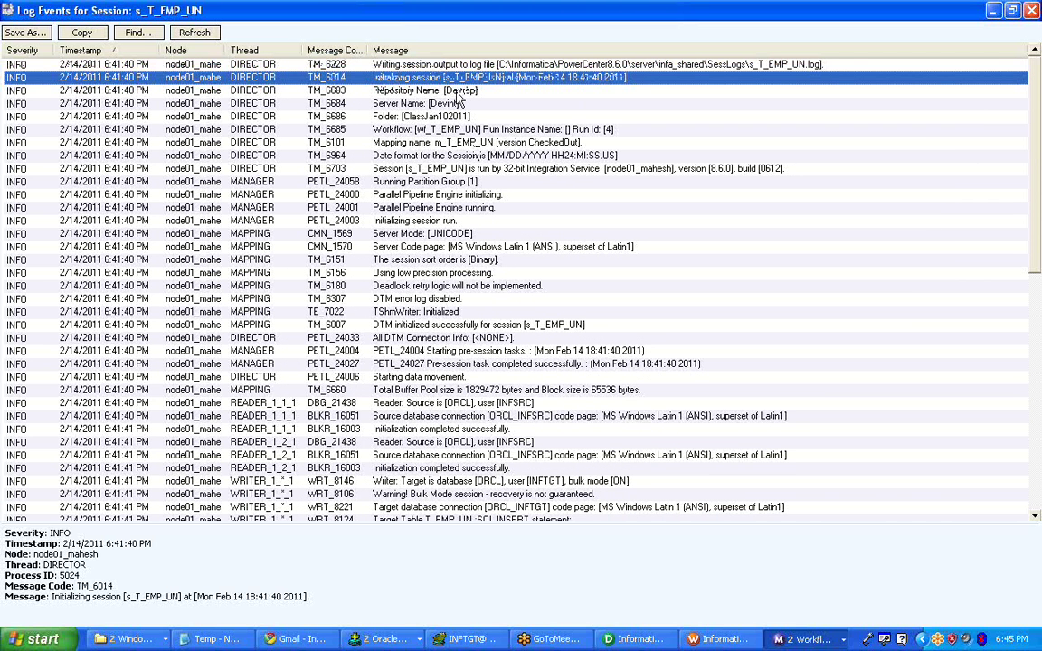
pyautogui.press('Down')
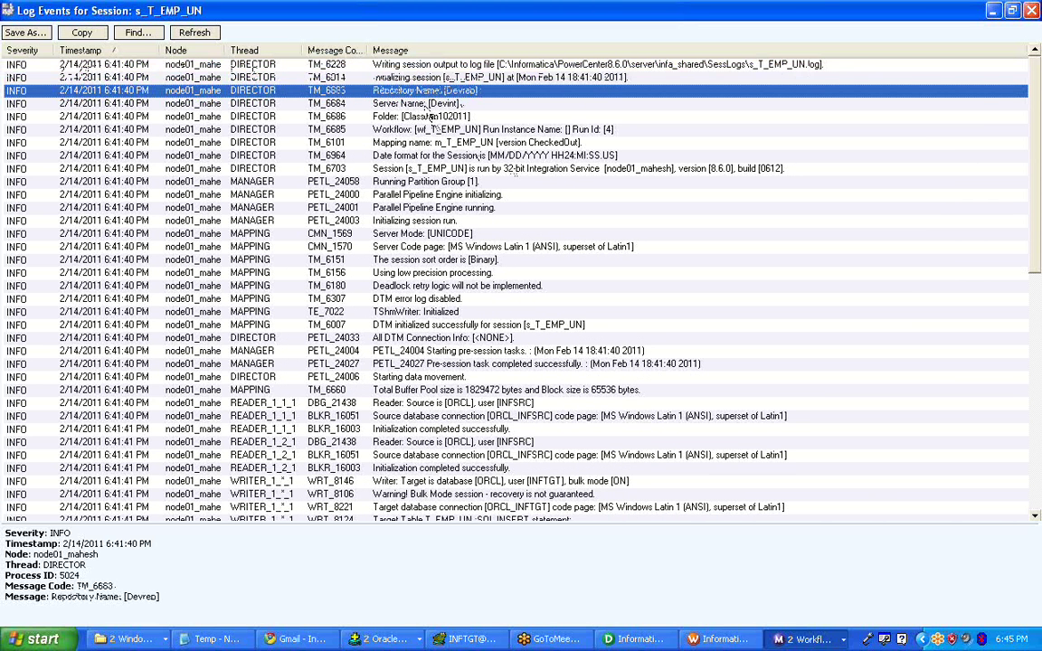
pyautogui.press('Down')
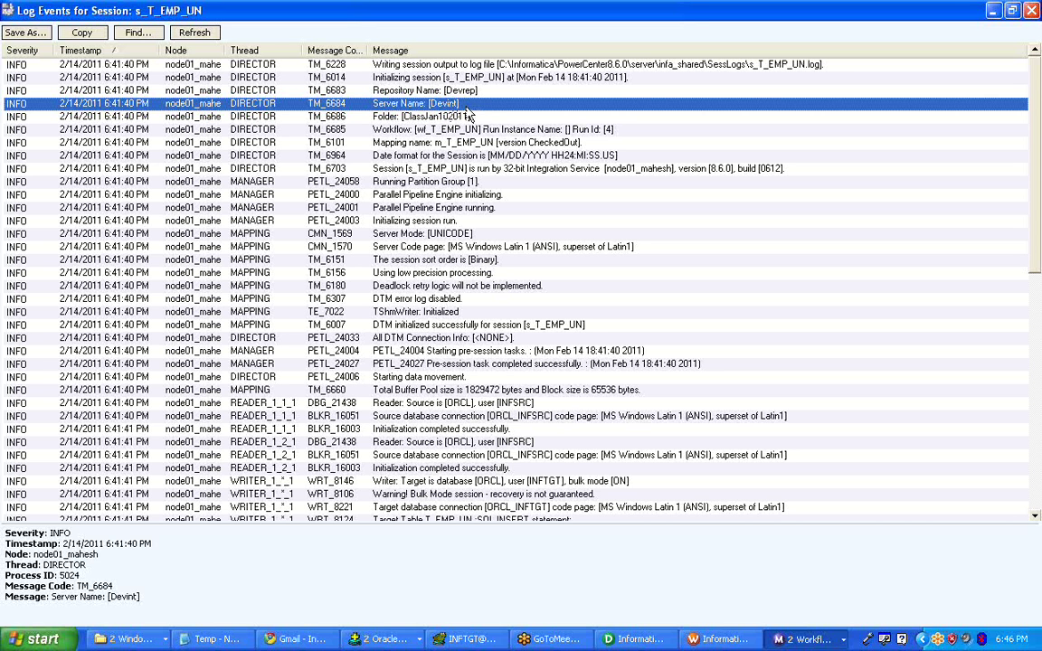
# - Read the Folder and mapping name m_T_EMP_UN entries, then scroll further down the log
pyautogui.click(420, 117)
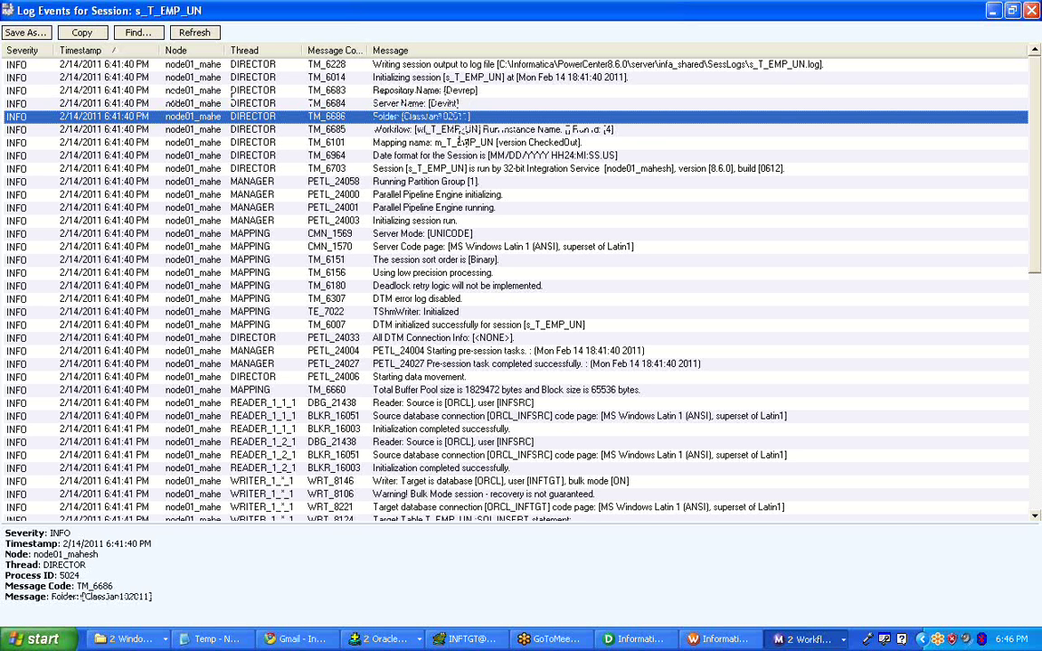
pyautogui.click(459, 142)
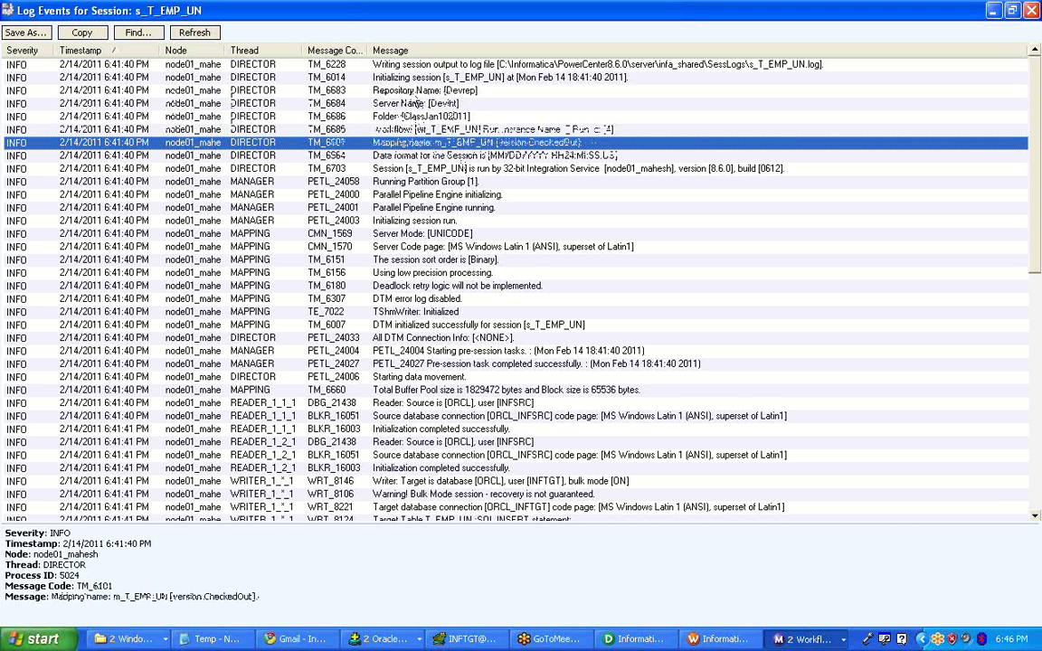
pyautogui.scroll(-1, 418, 100)
pyautogui.scroll(-2, 416, 101)
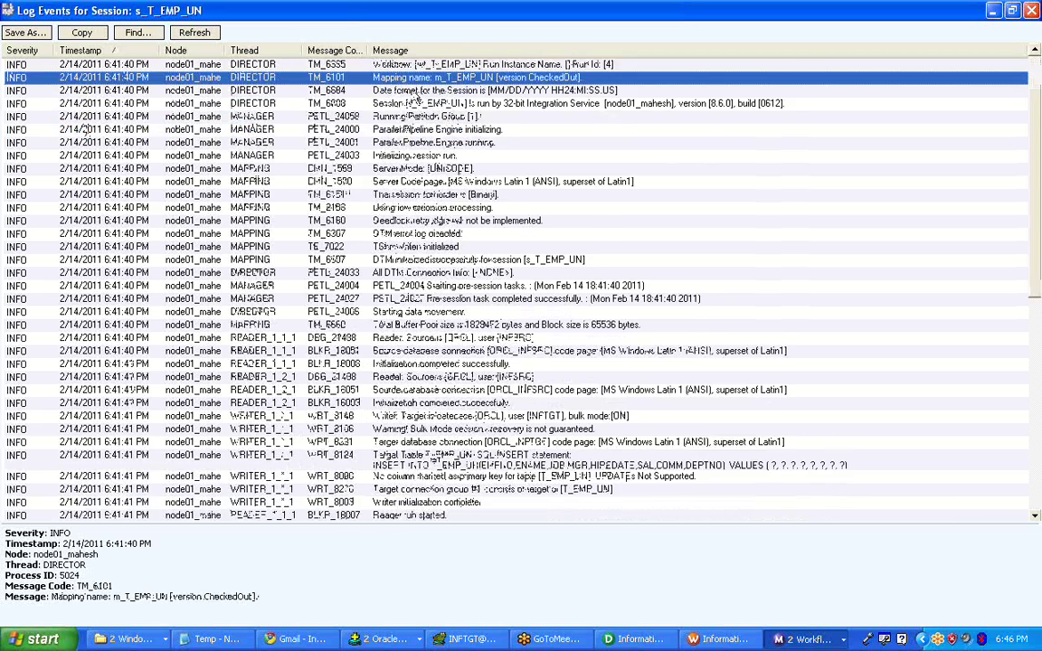
pyautogui.scroll(-1, 416, 102)
pyautogui.scroll(-2, 683, 298)
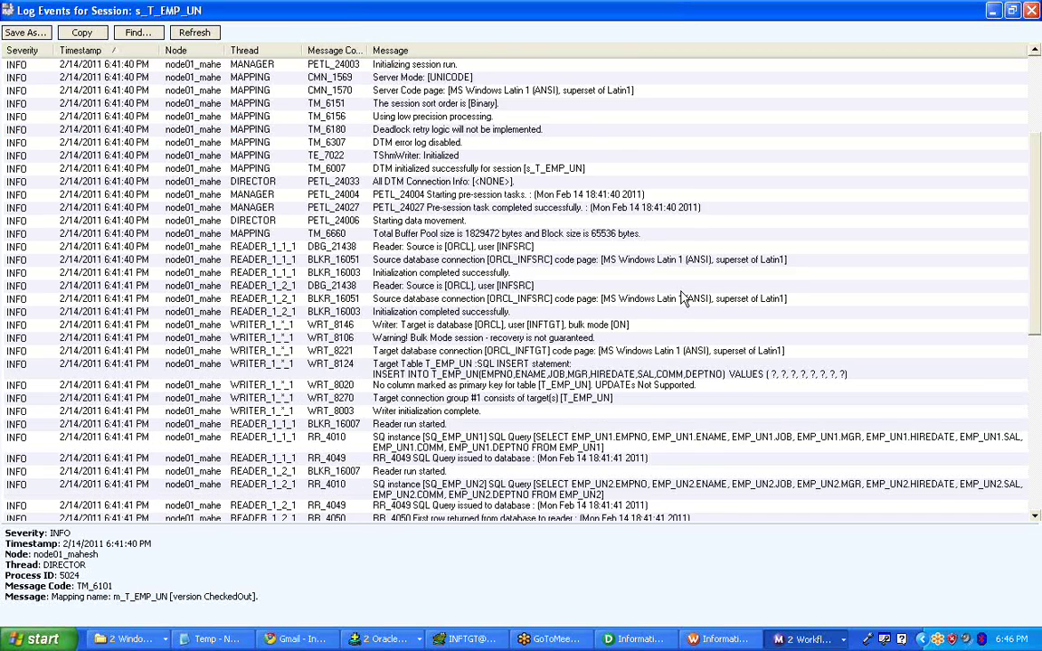
# - Inspect the BLKR_16019 rows-read entry for source EMP_UN2 (14 rows)
pyautogui.scroll(-4, 683, 298)
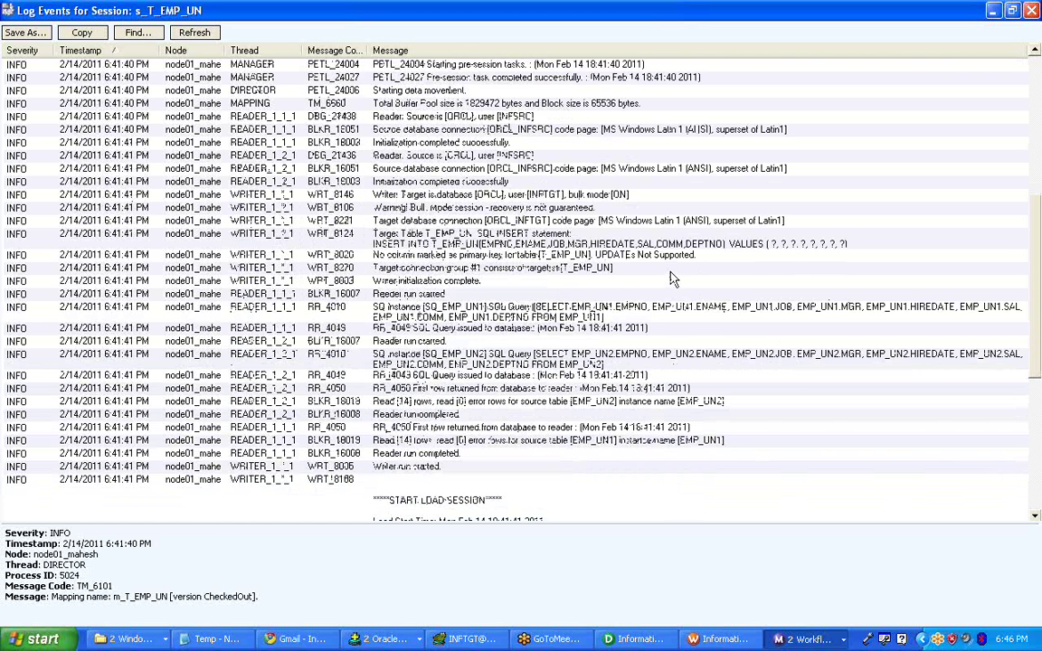
pyautogui.scroll(-2, 673, 279)
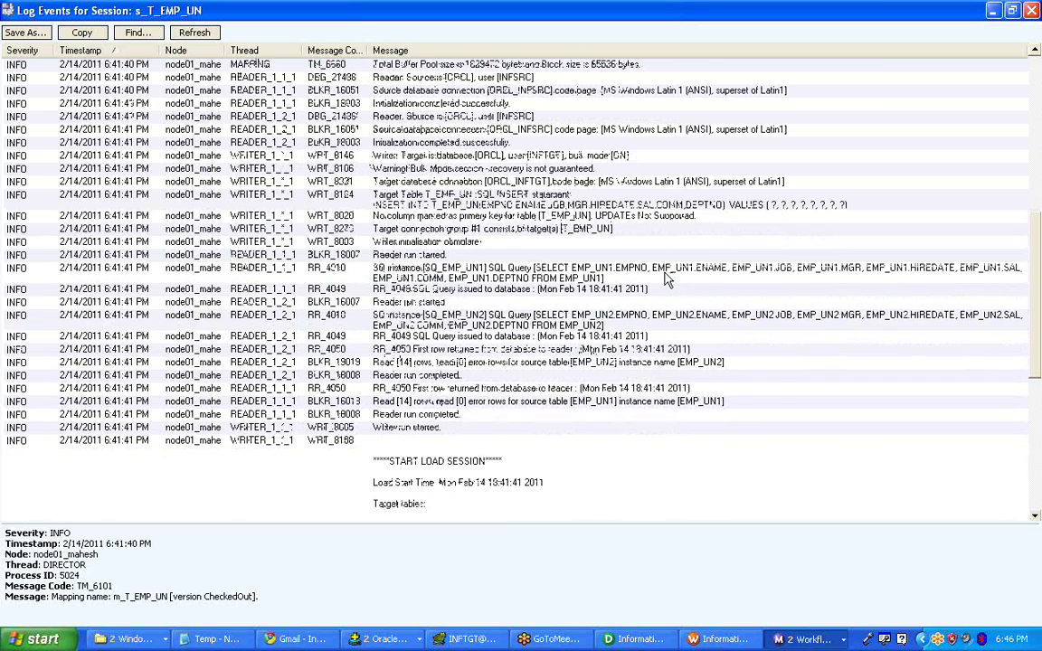
pyautogui.click(375, 363)
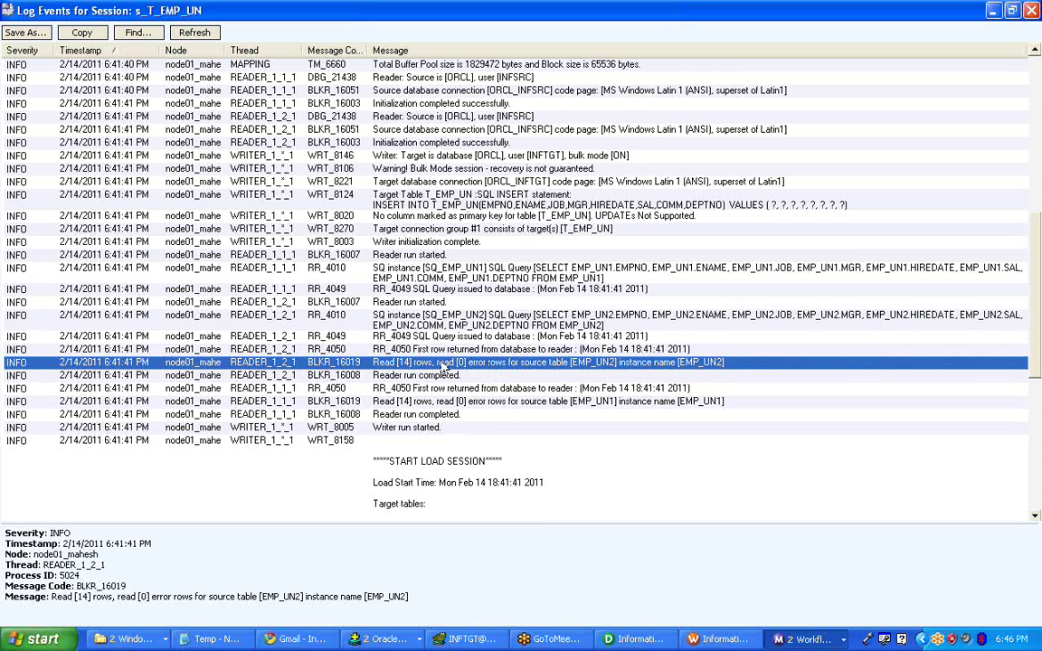
pyautogui.scroll(-2, 443, 365)
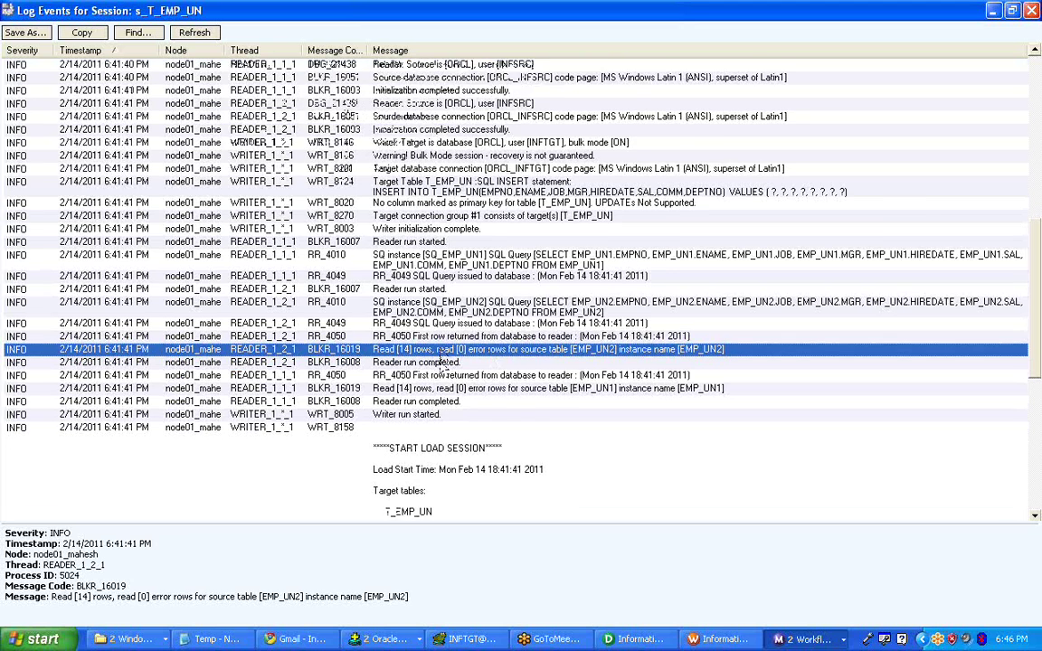
pyautogui.scroll(-1, 443, 365)
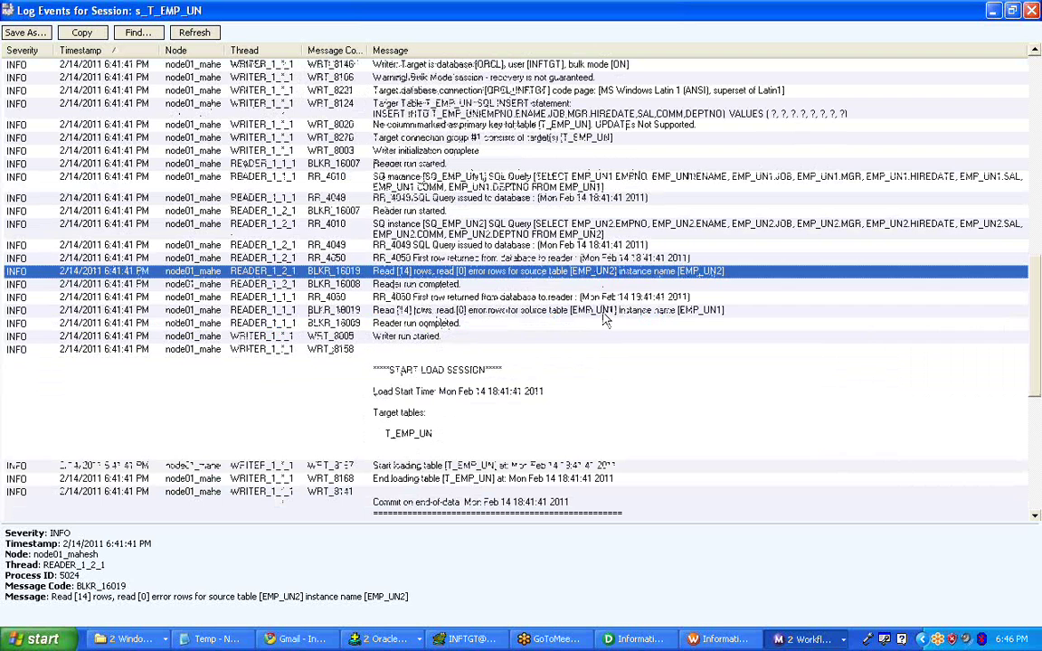
# - Check the EMP_UN1 rows-read entry (14 rows, 0 errors) and the 28-row load summary
pyautogui.press('Down')
pyautogui.press('Down')
pyautogui.press('Down')
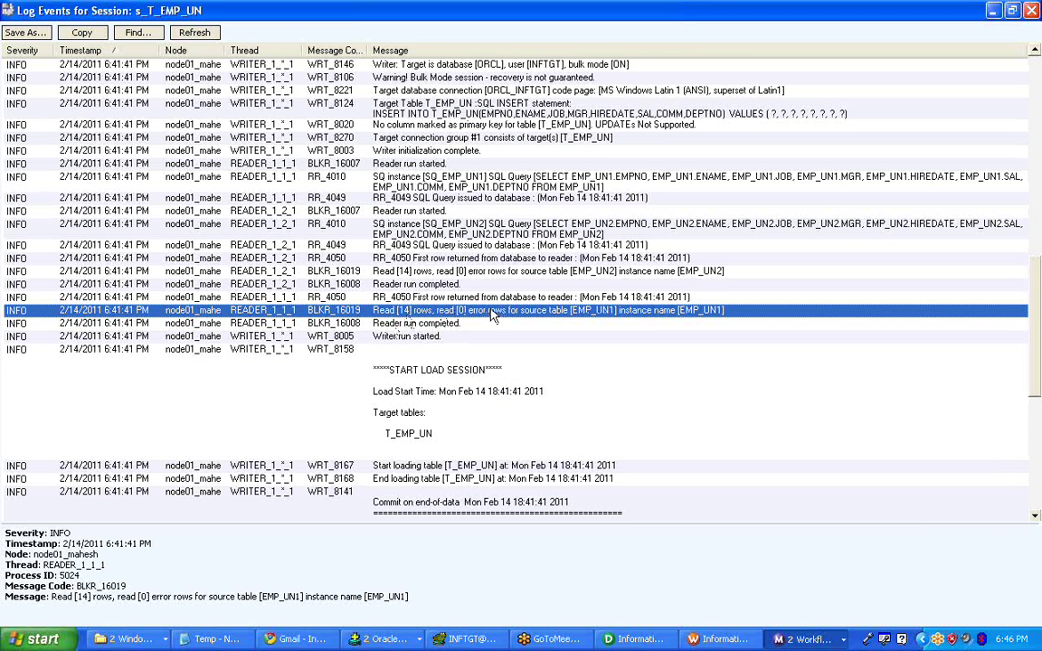
pyautogui.scroll(-2, 493, 314)
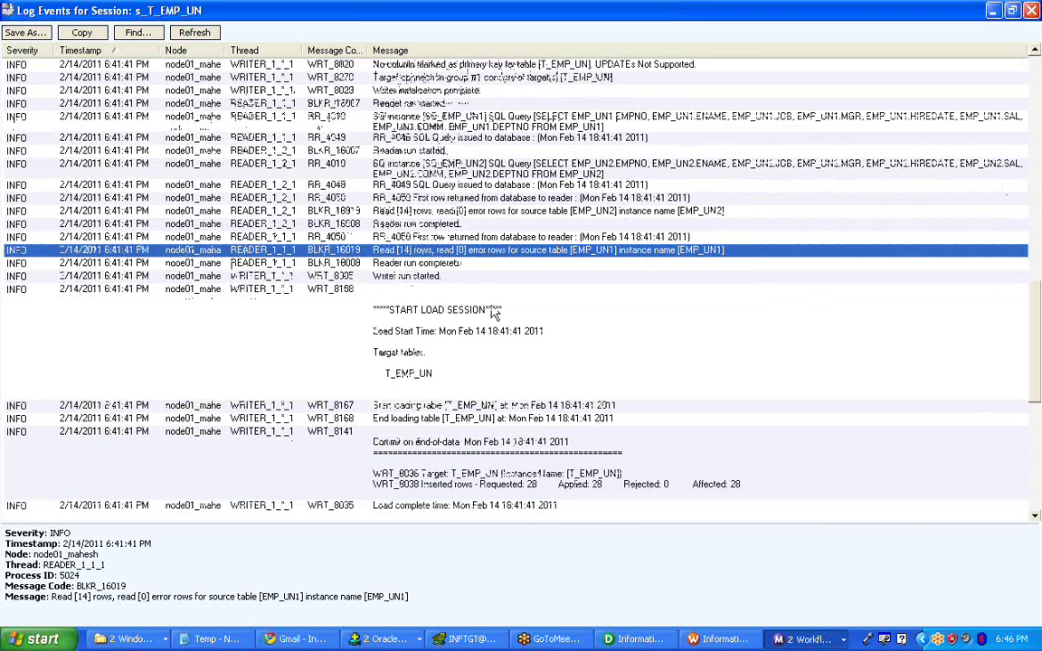
pyautogui.scroll(-5, 492, 313)
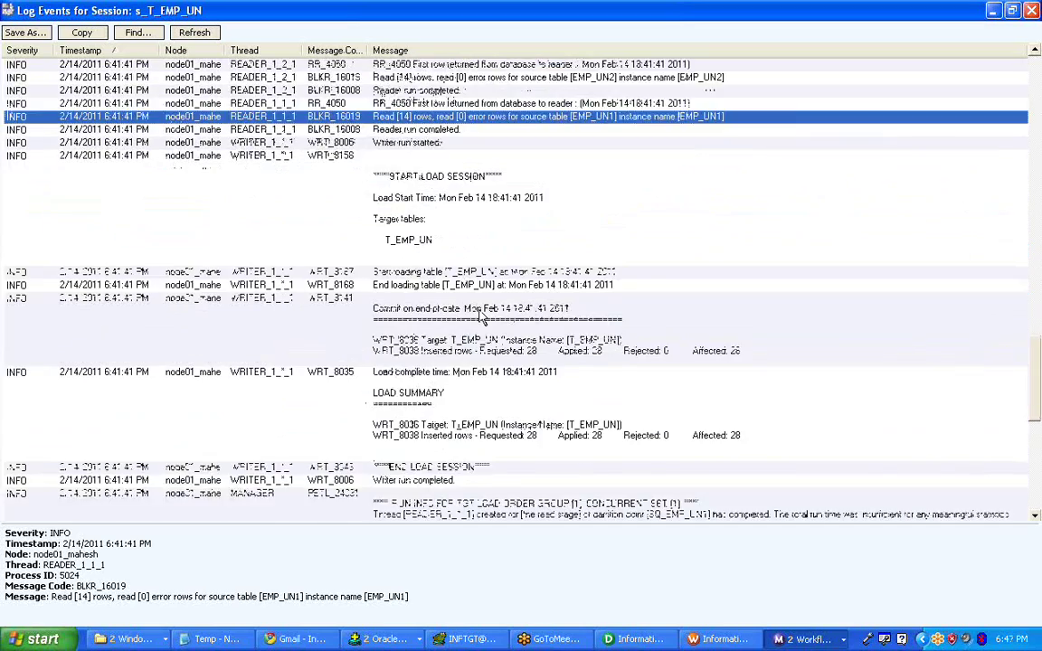
pyautogui.scroll(-4, 481, 317)
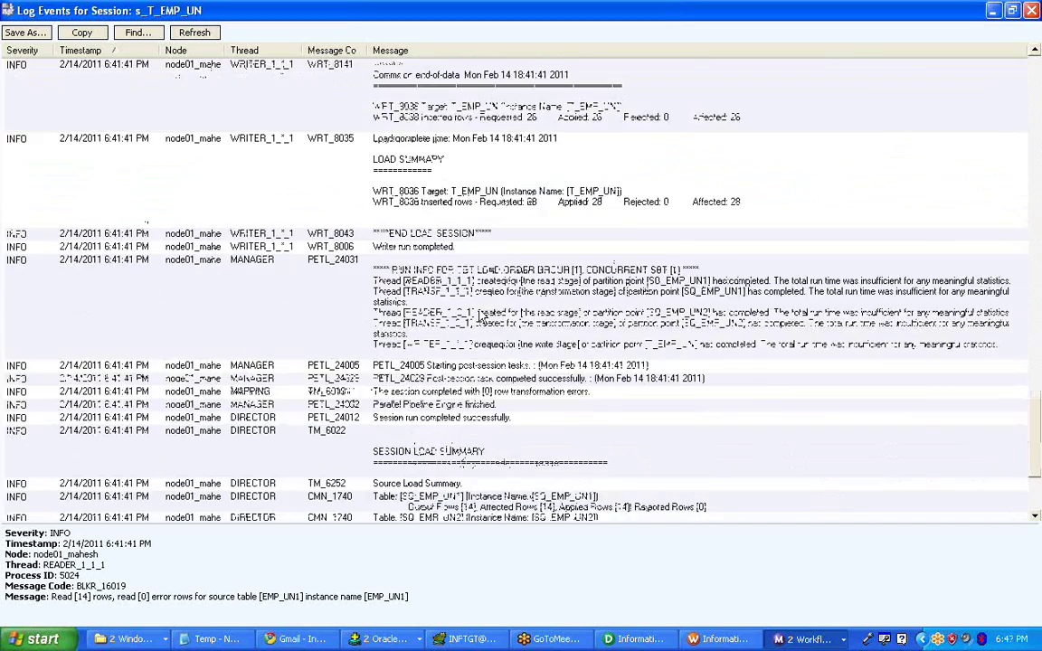
pyautogui.scroll(10, 481, 317)
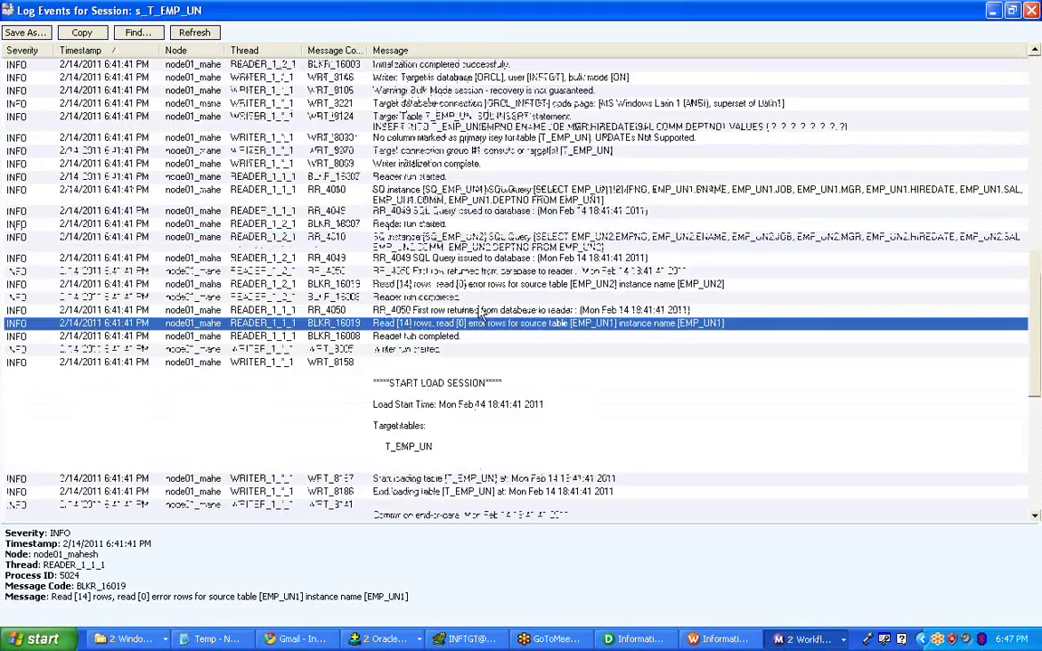
pyautogui.scroll(10, 481, 314)
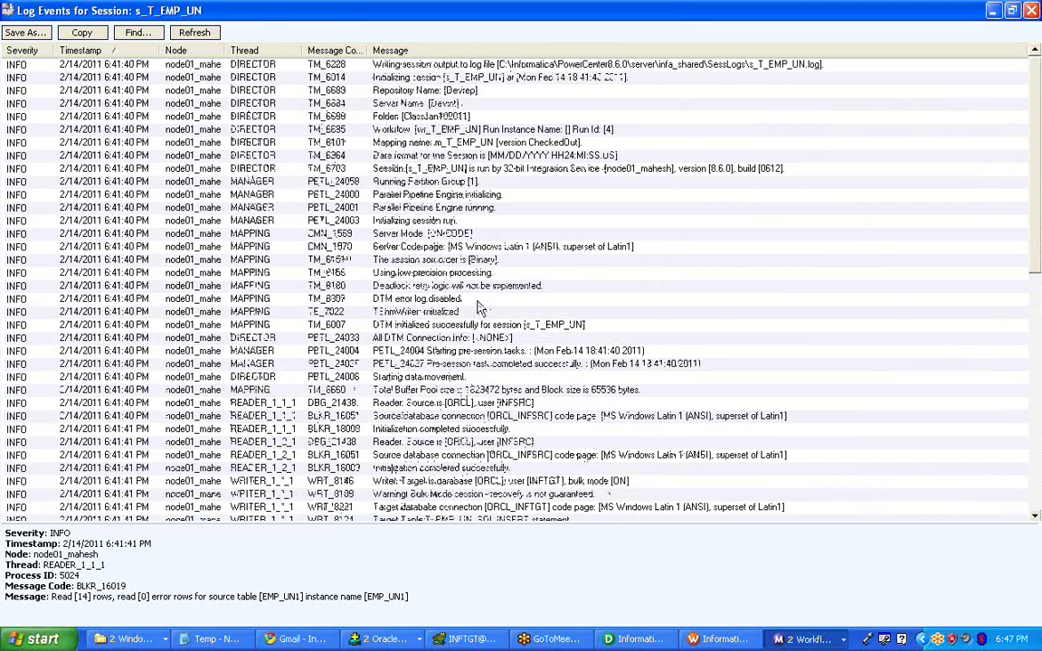
# - Select the full SQ_EMP_UN1 SQL query text in the RR_4010 log entry's message detail
pyautogui.scroll(-6, 479, 308)
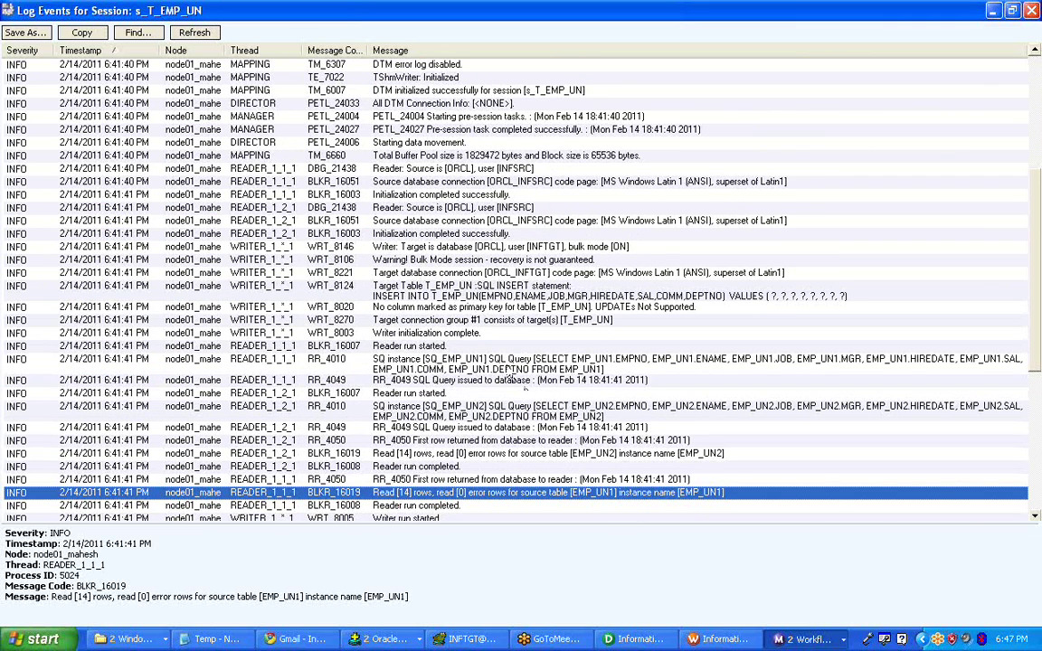
pyautogui.click(506, 364)
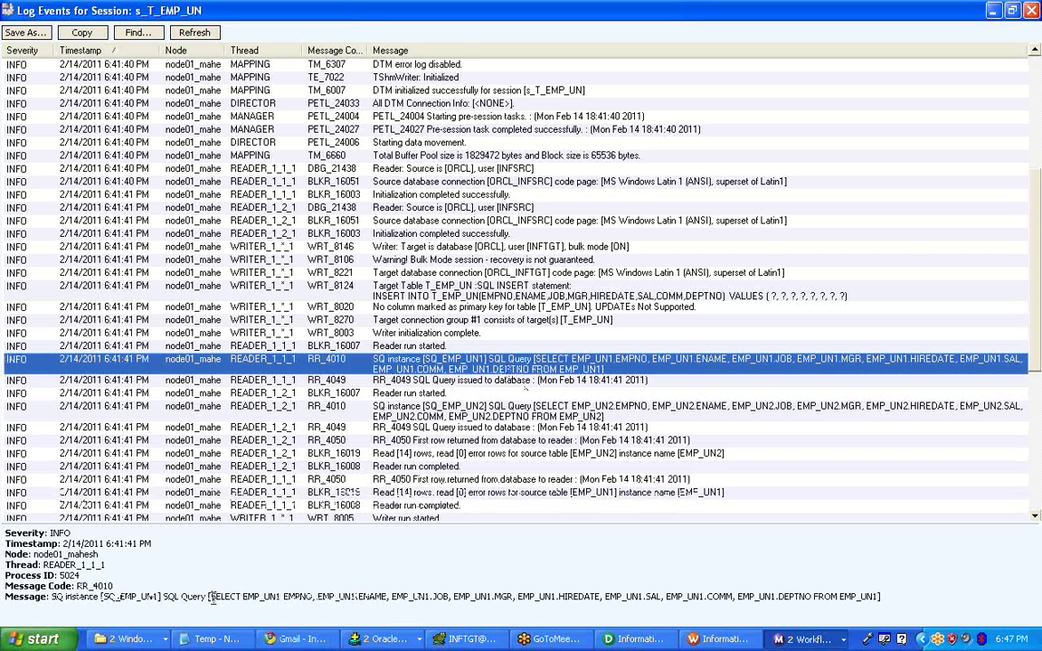
pyautogui.moveTo(212, 597); pyautogui.dragTo(308, 596)
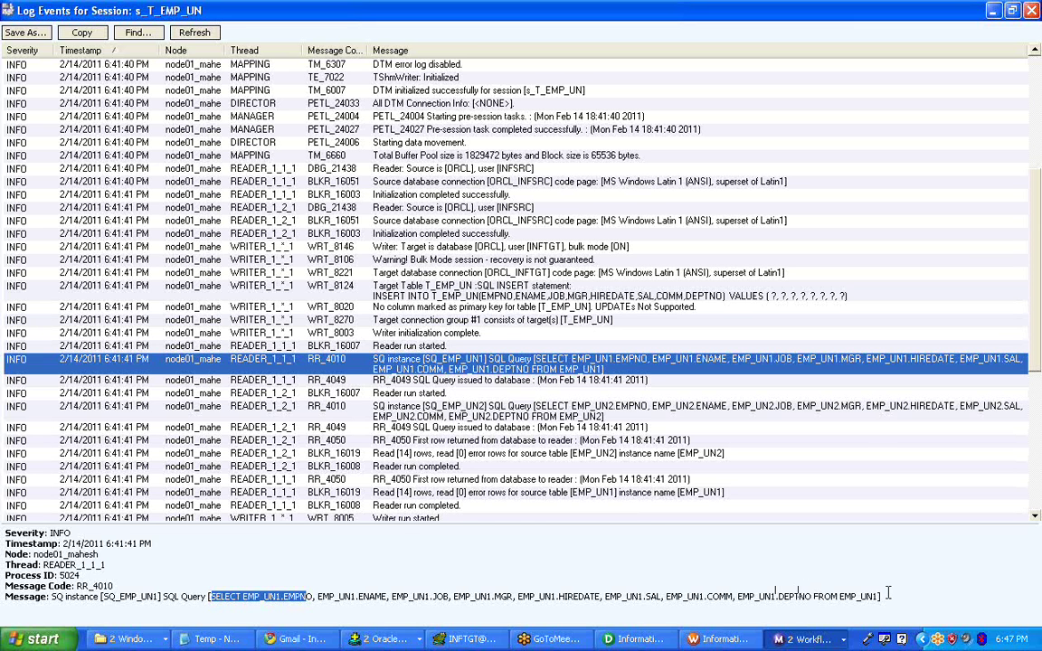
pyautogui.click(422, 582)
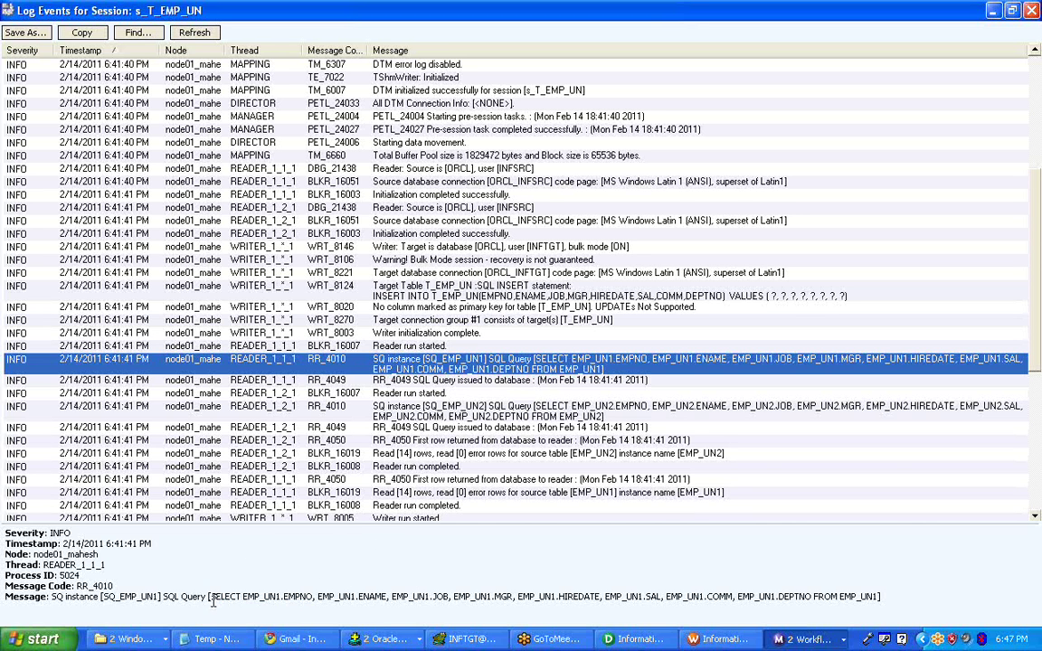
pyautogui.moveTo(211, 599); pyautogui.dragTo(875, 597)
pyautogui.hotkey('ctrl', 'c')
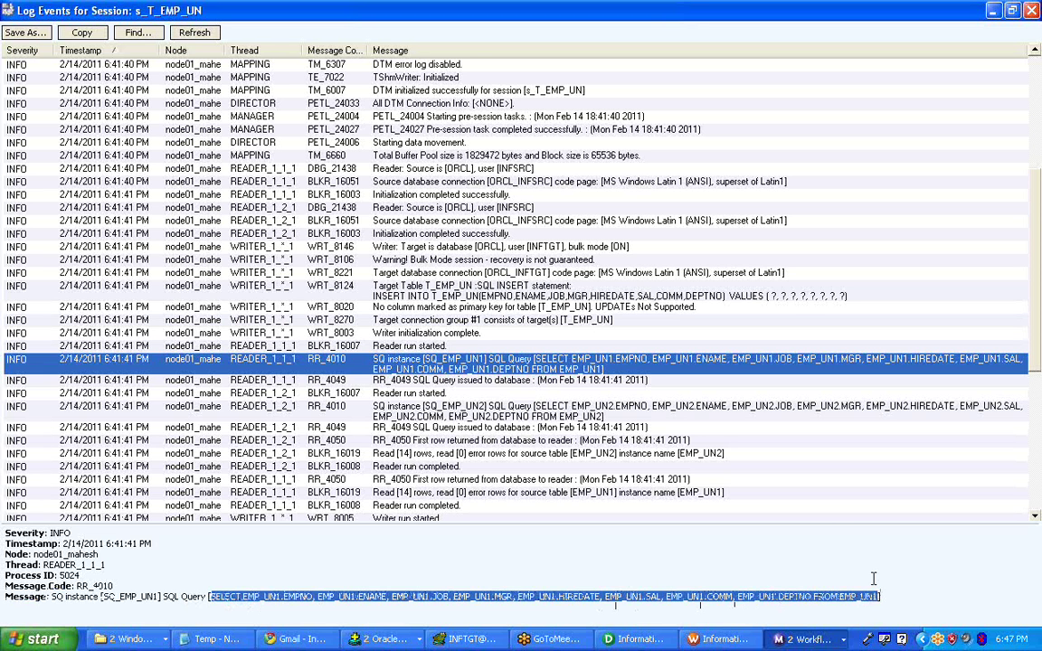
# - Launch Notepad from the Start menu's Run prompt with 'notepad'
pyautogui.click(40, 639)
pyautogui.click(206, 562)
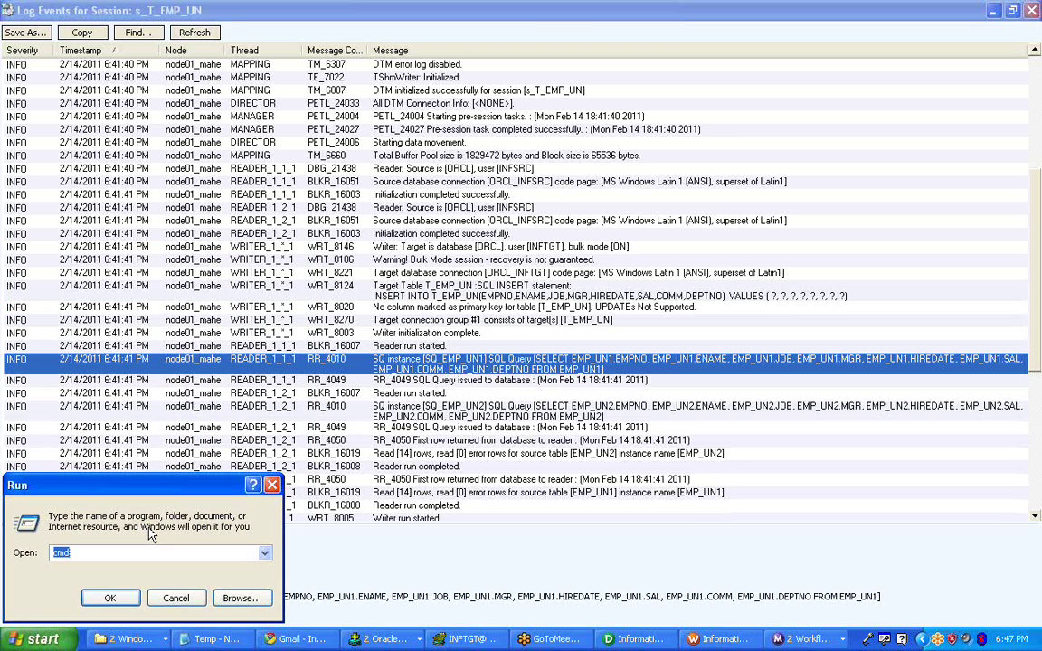
pyautogui.write('notepad')
pyautogui.press('Return')
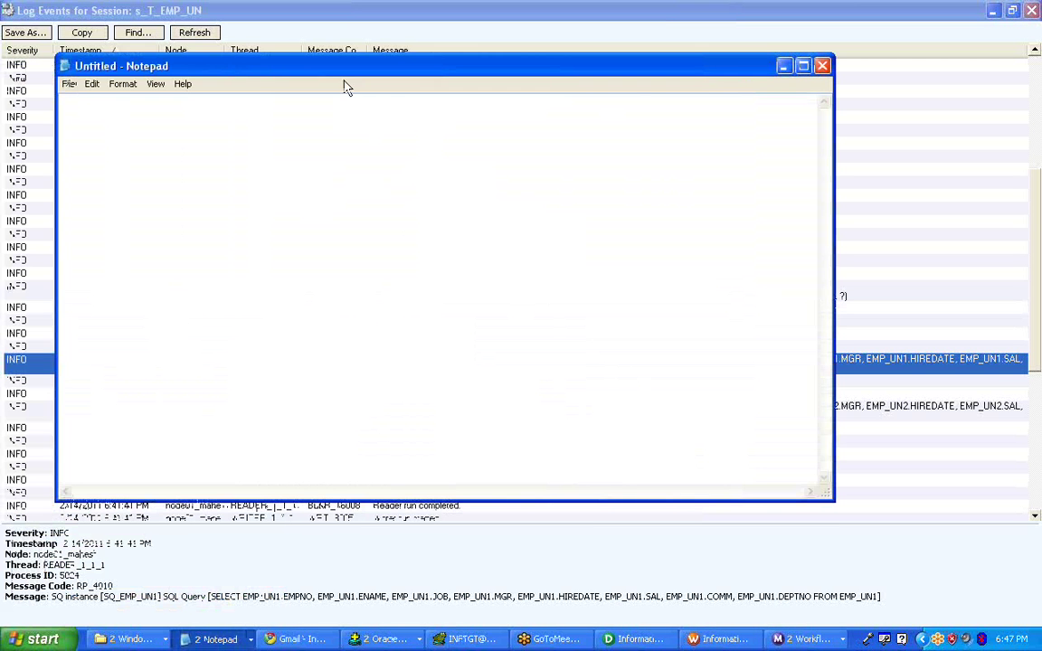
# - Paste the SQ_EMP_UN1 query into Notepad and break it into lines at JOB, HIREDATE and DEPTNO
pyautogui.hotkey('ctrl', 'v')
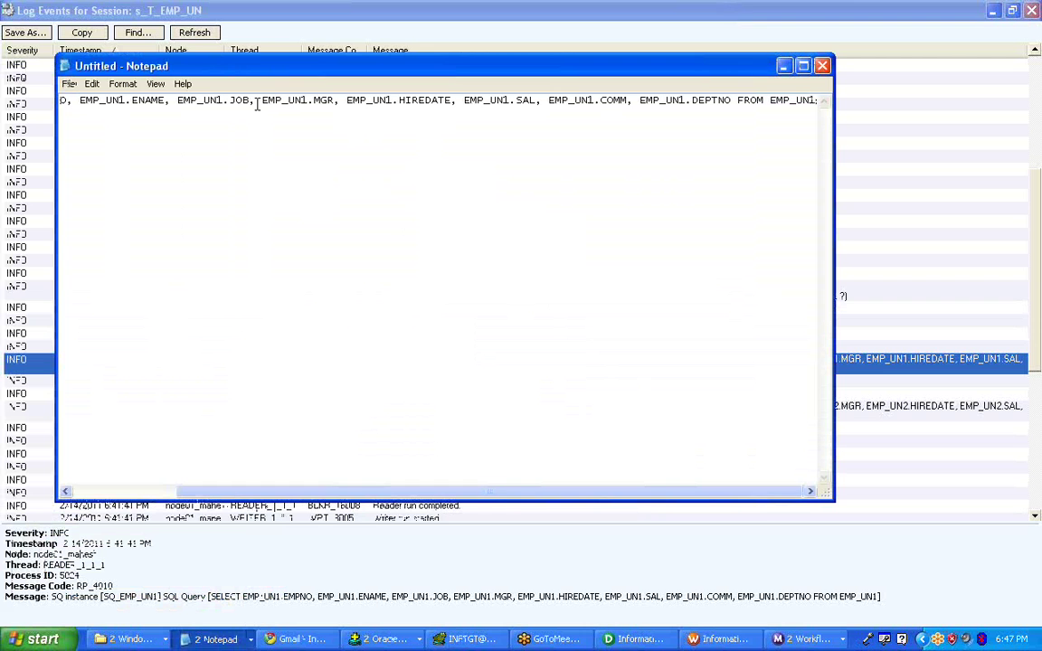
pyautogui.click(258, 101)
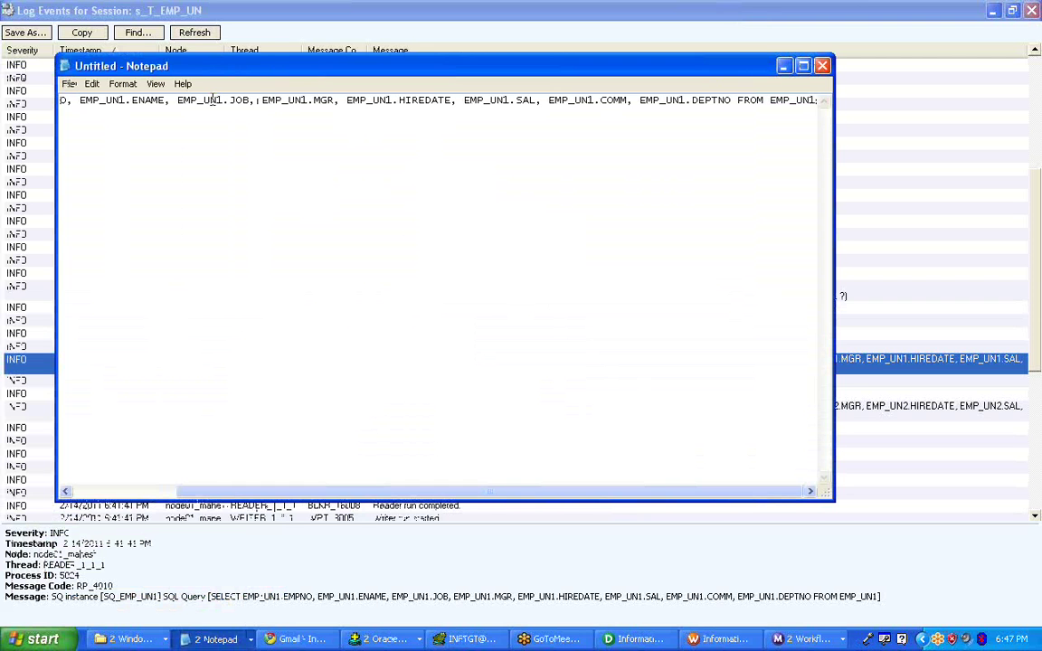
pyautogui.click(459, 101)
pyautogui.press('Return')
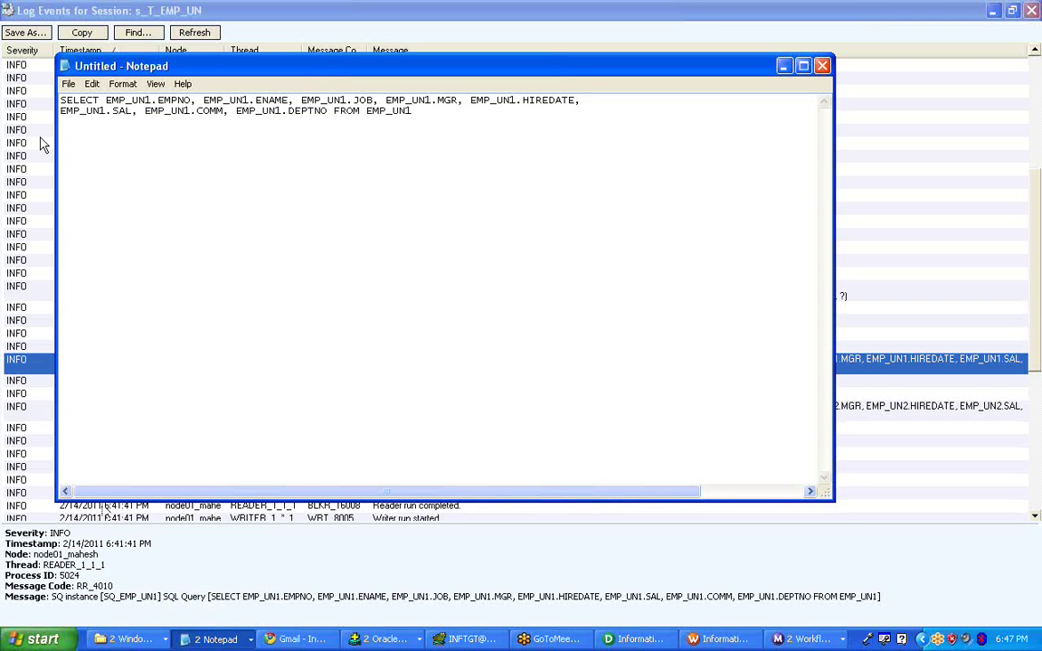
pyautogui.click(301, 99)
pyautogui.press('Return')
pyautogui.click(229, 121)
pyautogui.press('Return')
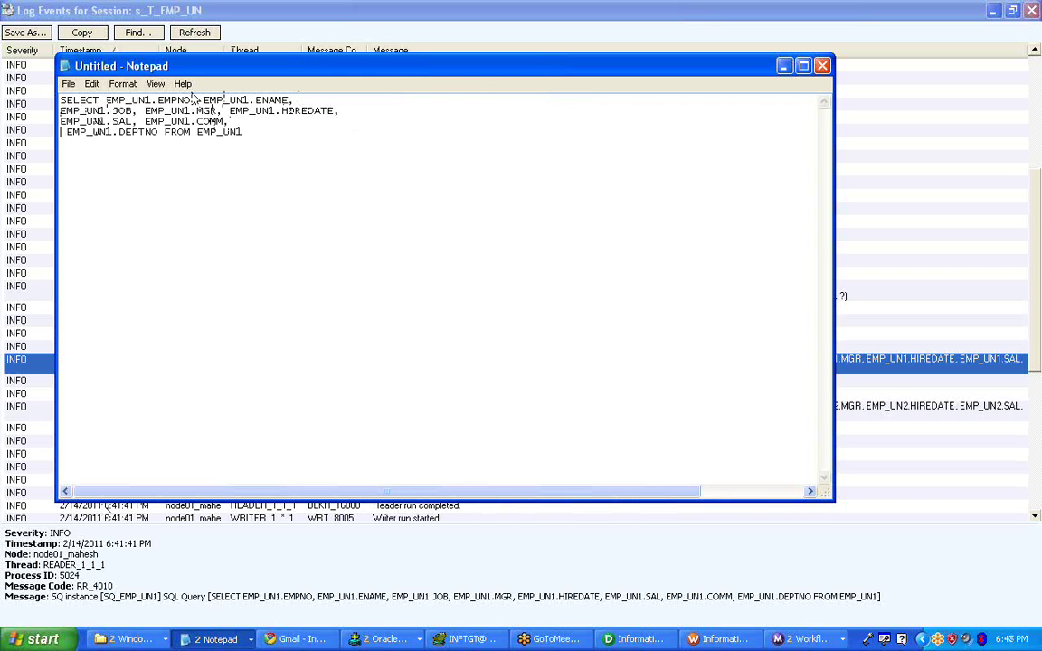
# - Enlarge the Notepad font for the query text
pyautogui.click(156, 84)
pyautogui.moveTo(122, 84)
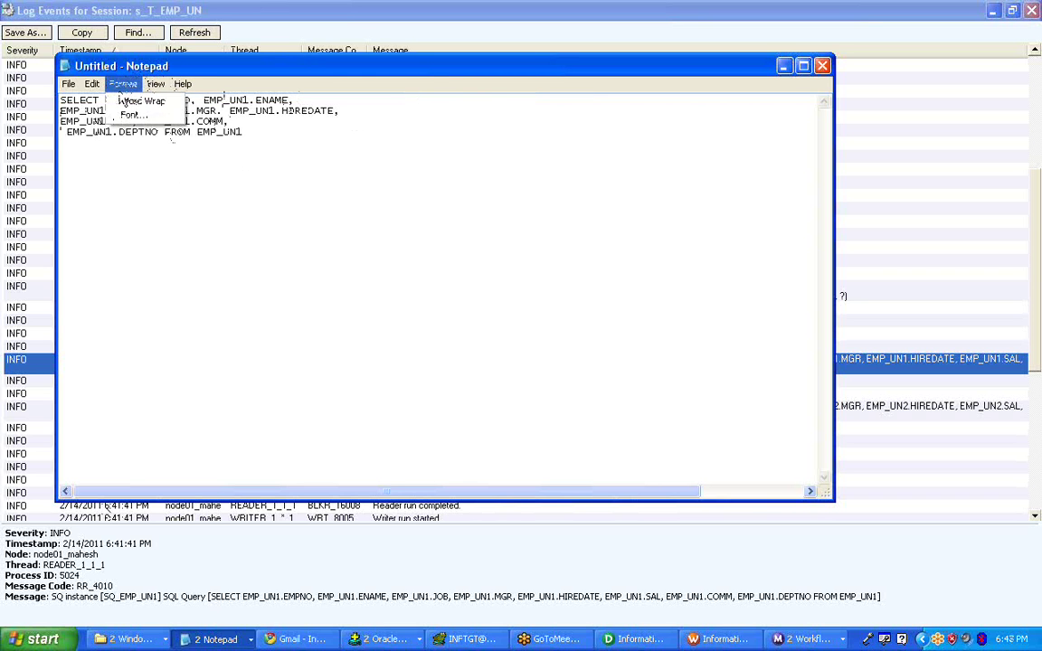
pyautogui.click(133, 116)
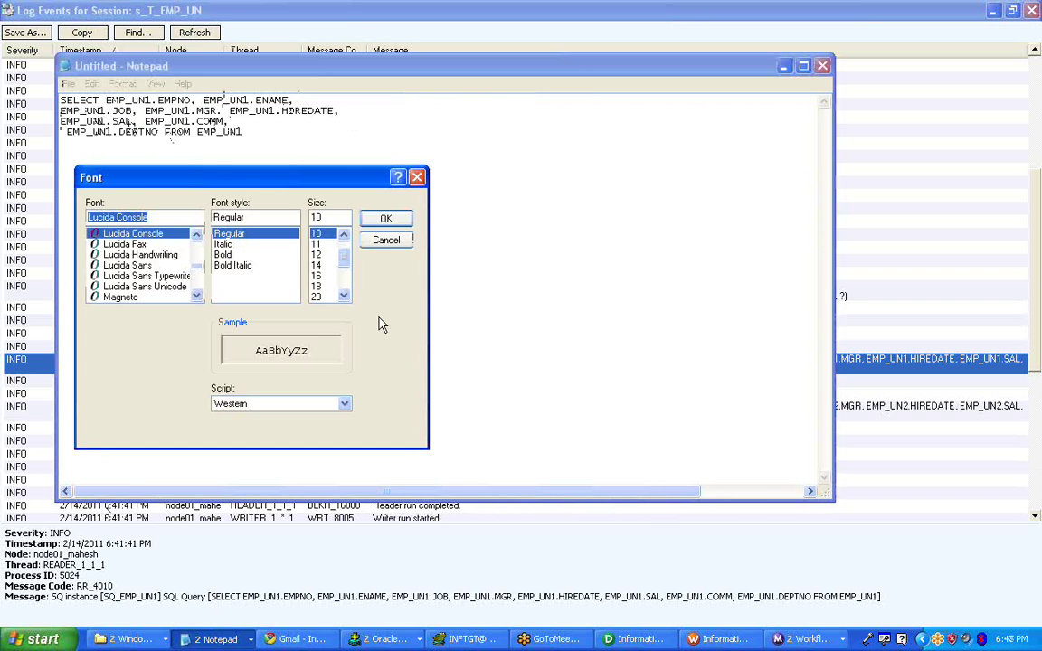
pyautogui.press('Return')
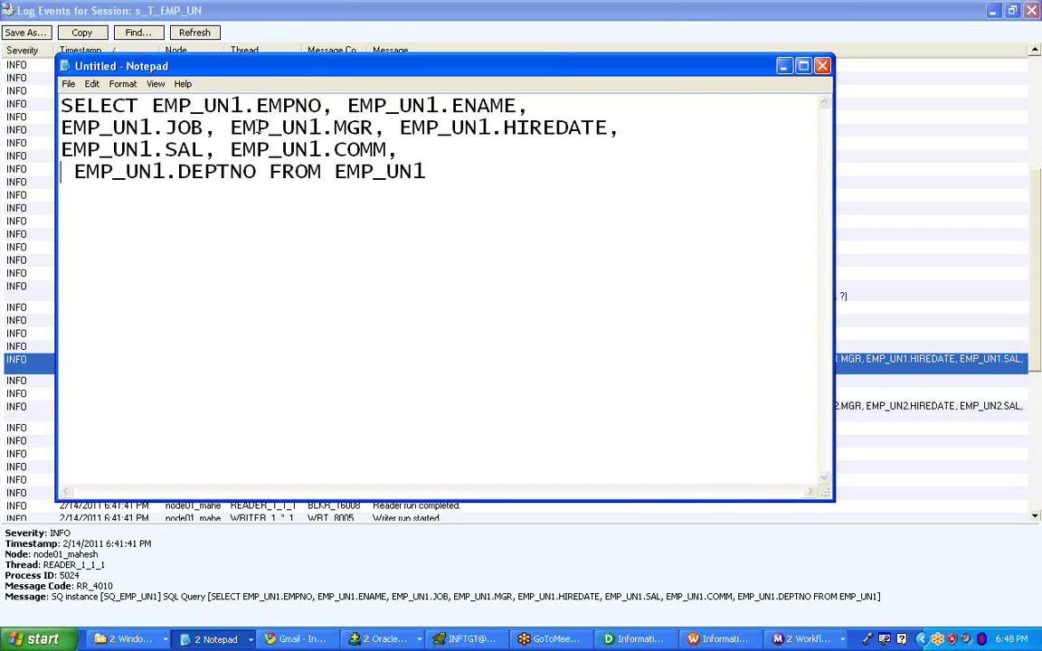
# - Highlight the EMP_UN1 prefix and the EMPNO, ENAME and JOB columns in the query
pyautogui.moveTo(506, 191); pyautogui.dragTo(1, 83)
pyautogui.click(56, 95)
pyautogui.moveTo(150, 105); pyautogui.dragTo(205, 106)
pyautogui.click(240, 106)
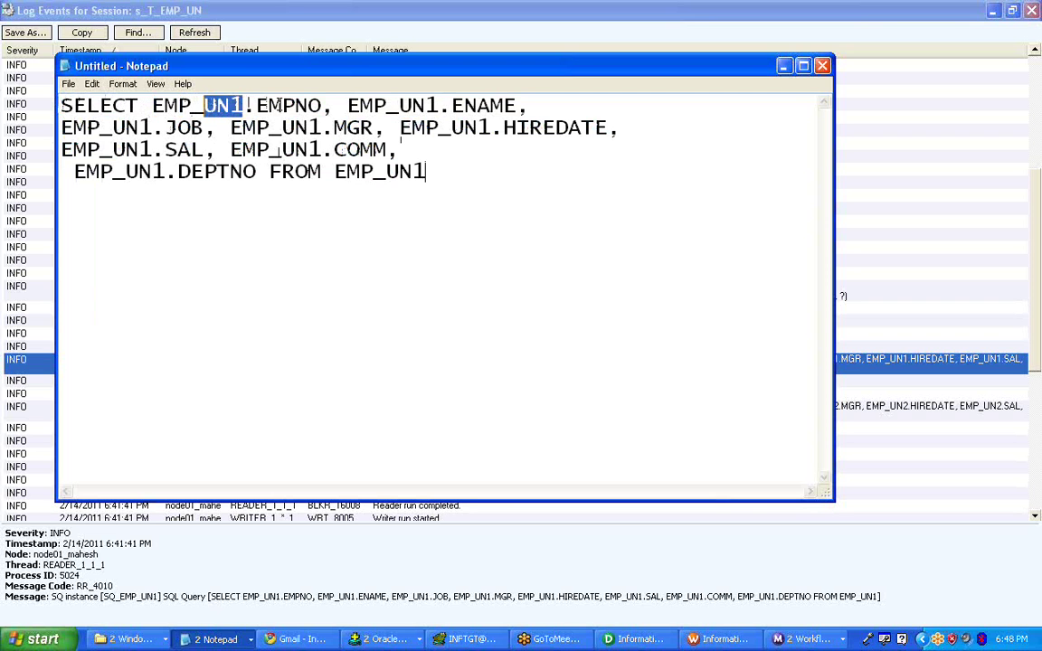
pyautogui.click(254, 106)
pyautogui.moveTo(283, 105); pyautogui.dragTo(298, 106)
pyautogui.moveTo(464, 105); pyautogui.dragTo(489, 106)
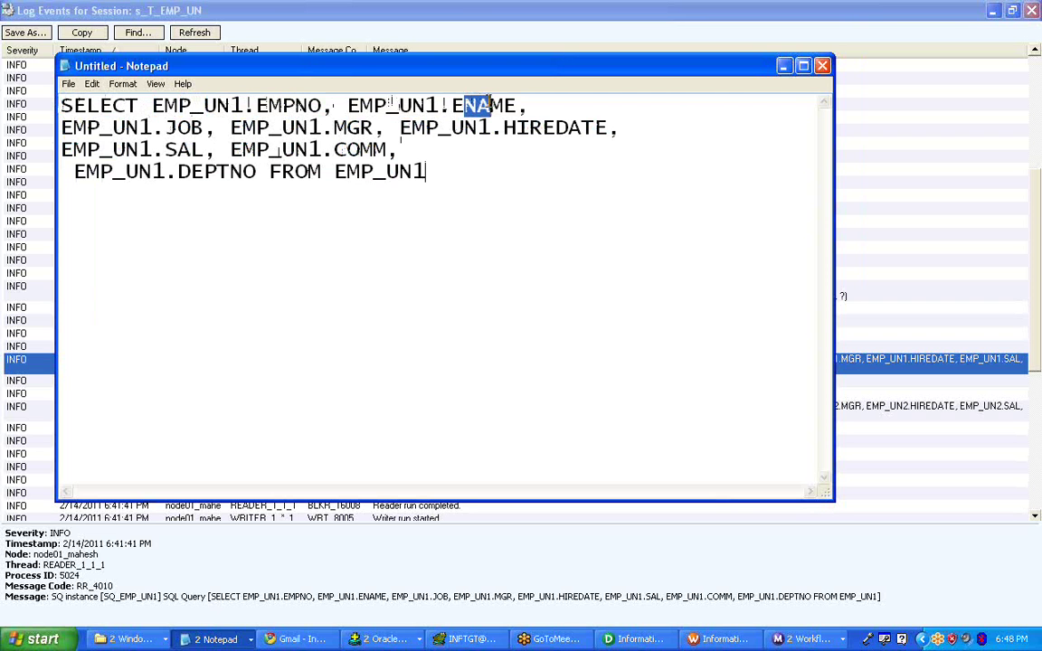
pyautogui.moveTo(157, 128)
pyautogui.mouseDown()
pyautogui.moveTo(177, 128)
pyautogui.moveTo(165, 127)
pyautogui.mouseUp()
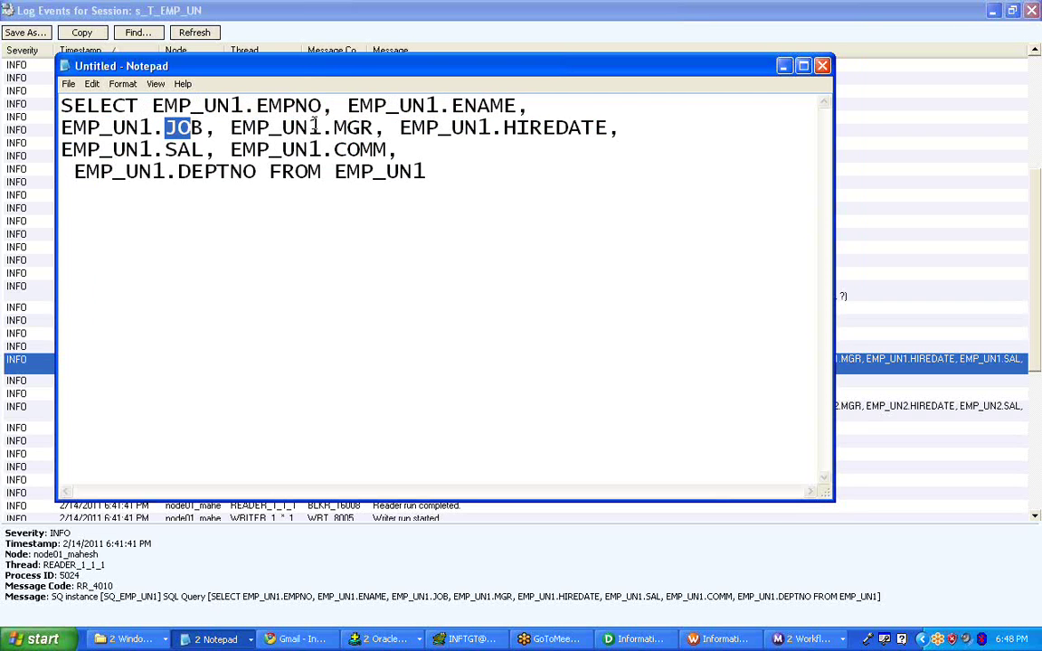
pyautogui.click(302, 128)
# - Highlight MGR, HIREDATE, COMM, DEPTNO and the FROM EMP_UN1 table, then mark nearly the whole query
pyautogui.moveTo(334, 127); pyautogui.dragTo(371, 127)
pyautogui.moveTo(516, 128); pyautogui.dragTo(555, 128)
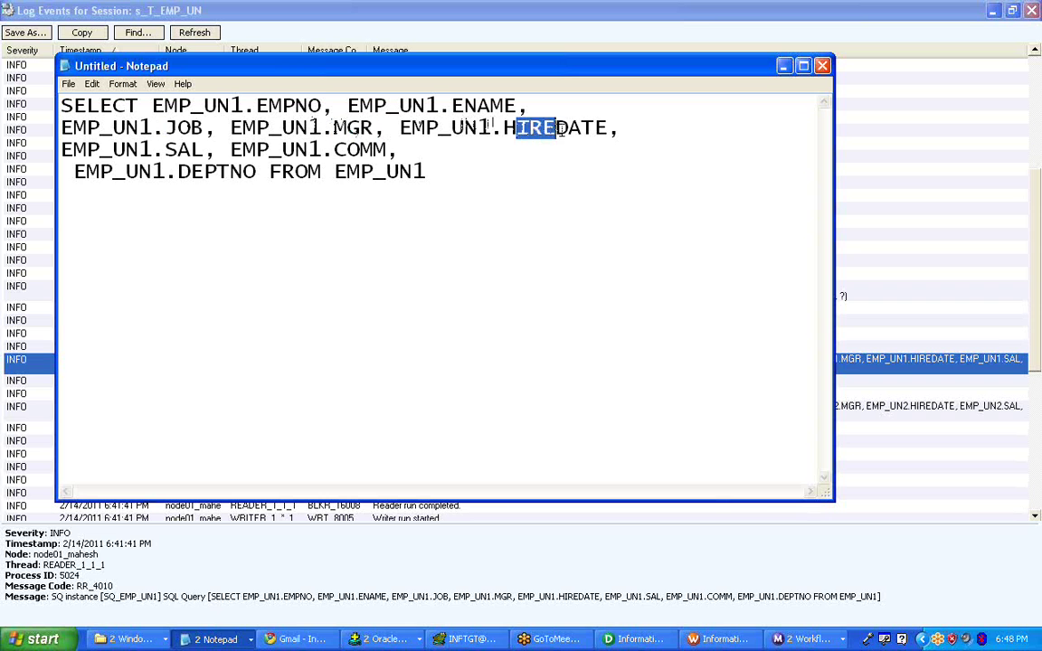
pyautogui.click(181, 149)
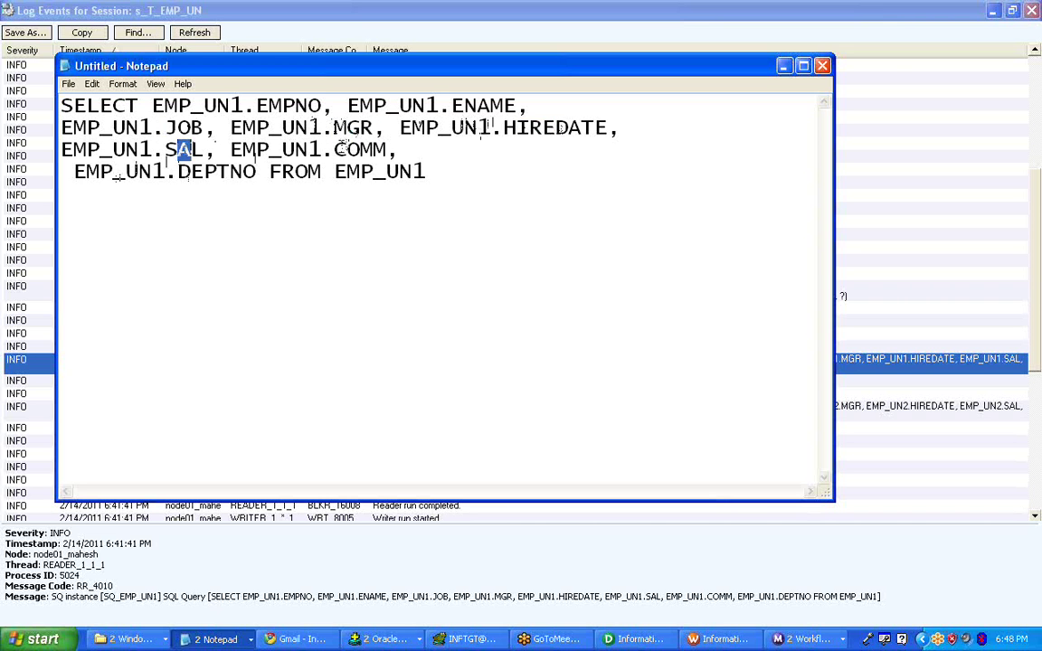
pyautogui.moveTo(333, 149); pyautogui.dragTo(373, 150)
pyautogui.click(172, 155)
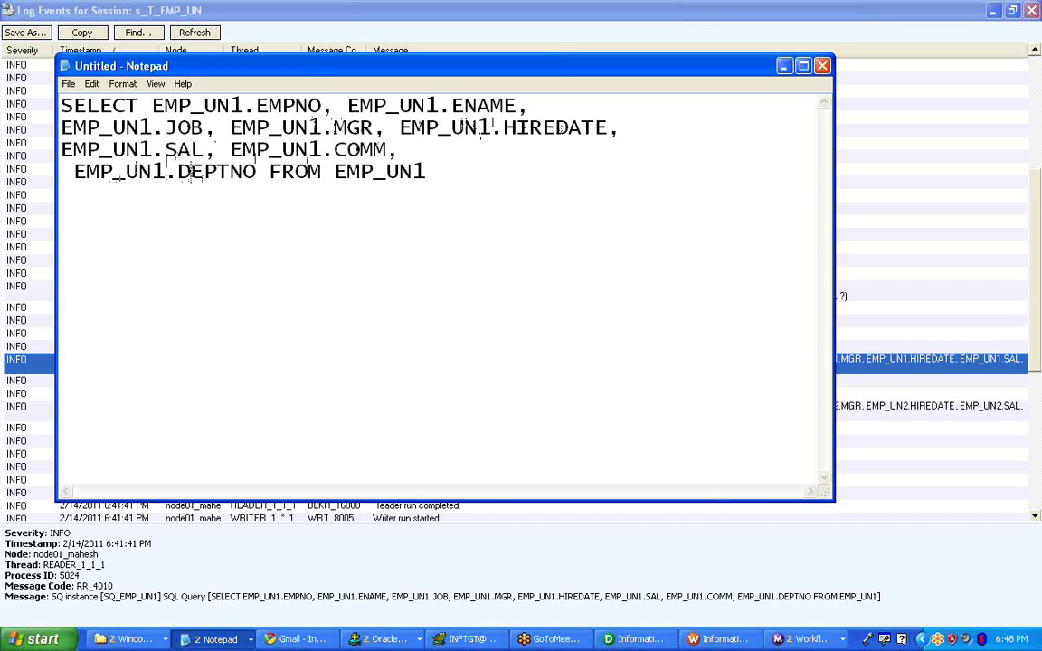
pyautogui.moveTo(191, 172); pyautogui.dragTo(244, 172)
pyautogui.moveTo(335, 172); pyautogui.dragTo(426, 172)
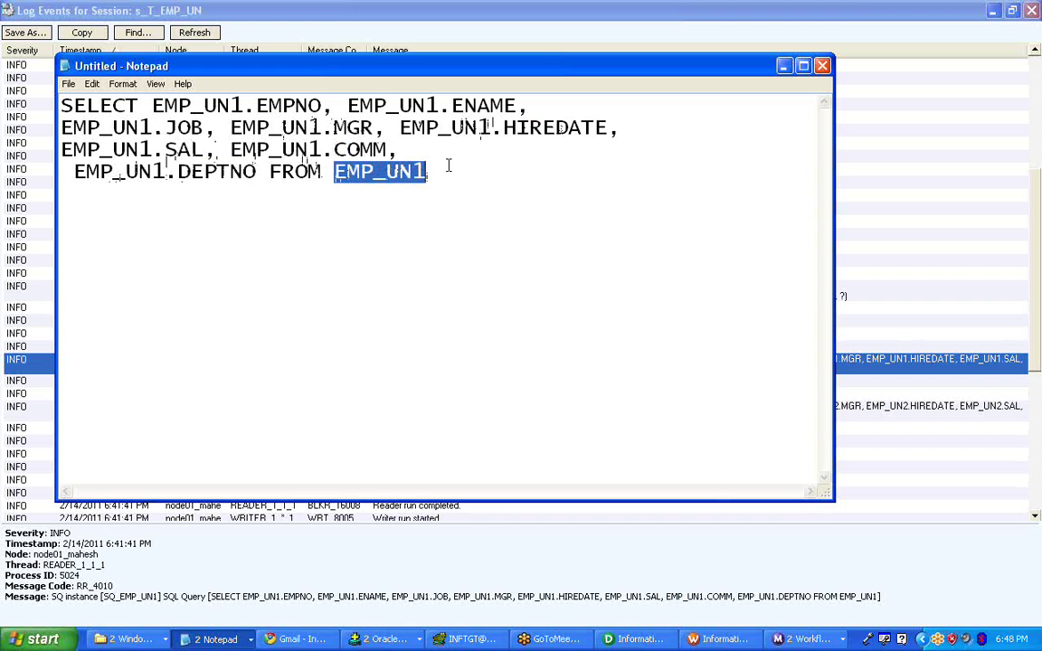
pyautogui.moveTo(512, 196); pyautogui.dragTo(74, 105)
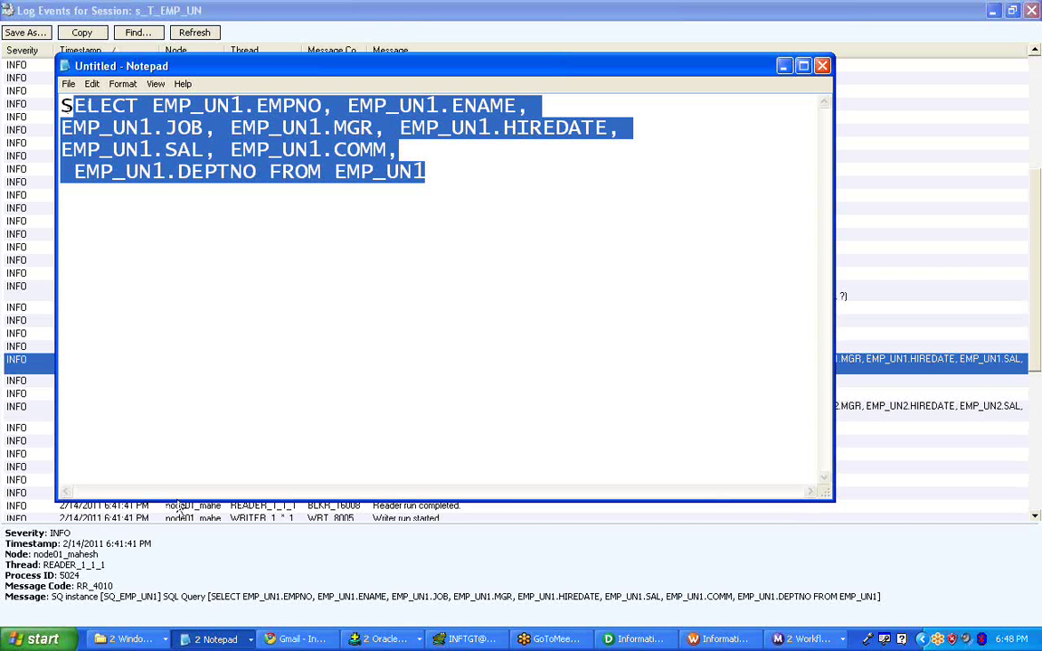
pyautogui.click(636, 639)
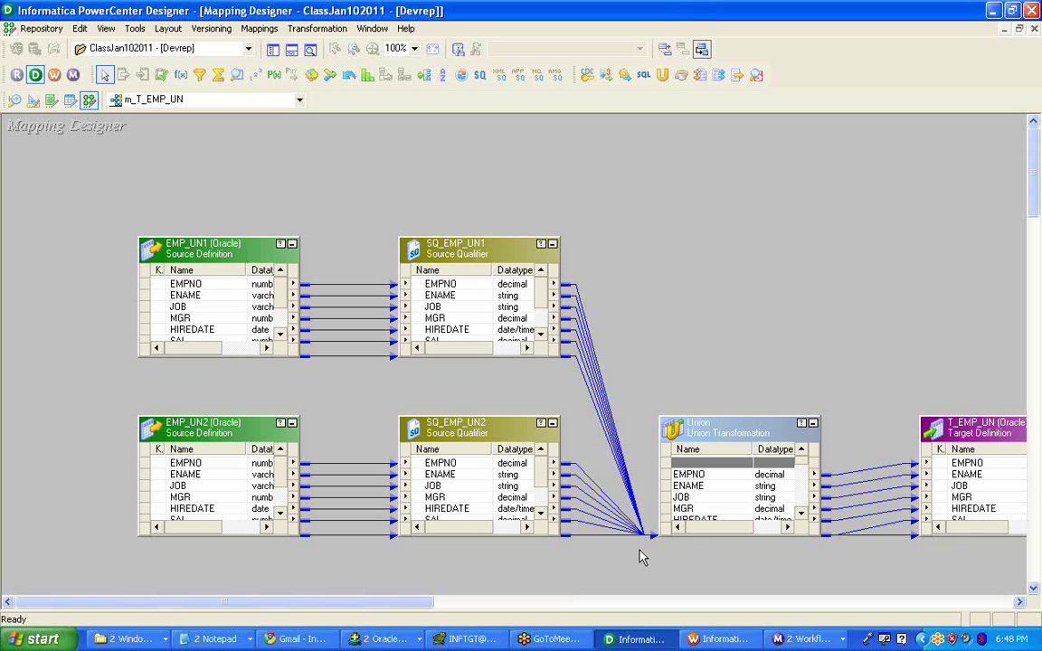
# - Enlarge SQ_EMP_UN1 and the Union transformation to show all ports, nudging SQ_EMP_UN1 left
pyautogui.moveTo(463, 237); pyautogui.dragTo(463, 119)
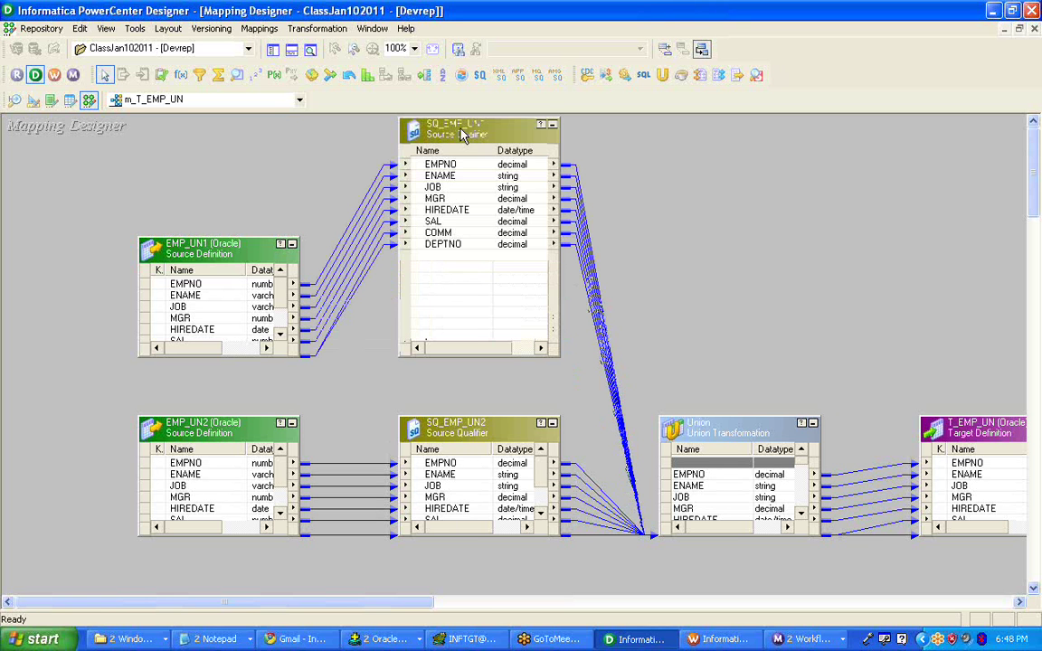
pyautogui.click(454, 188)
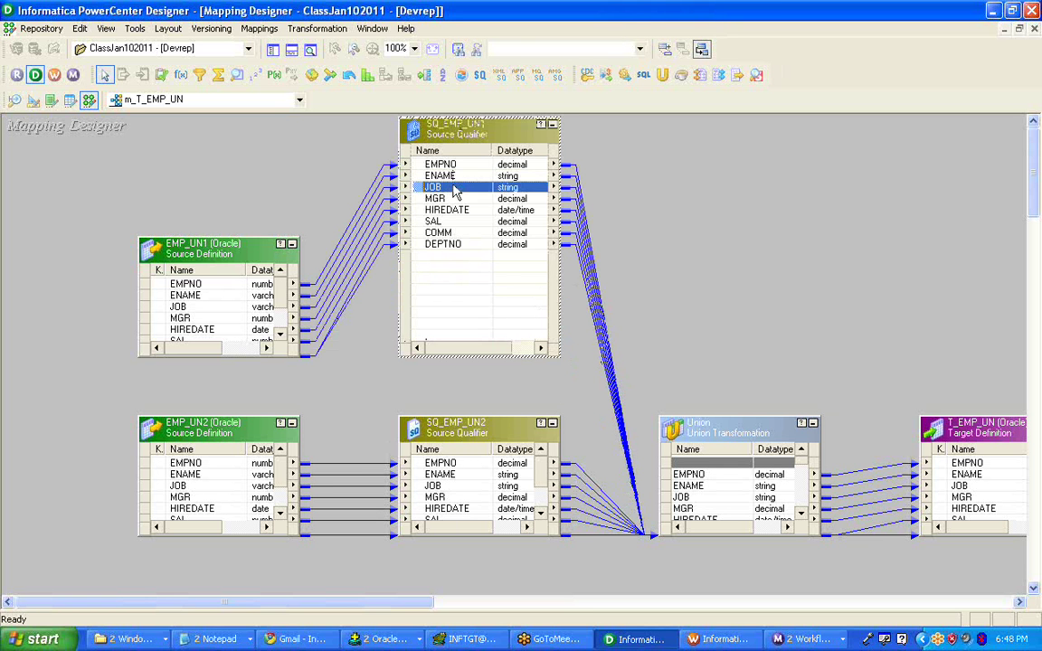
pyautogui.click(465, 279)
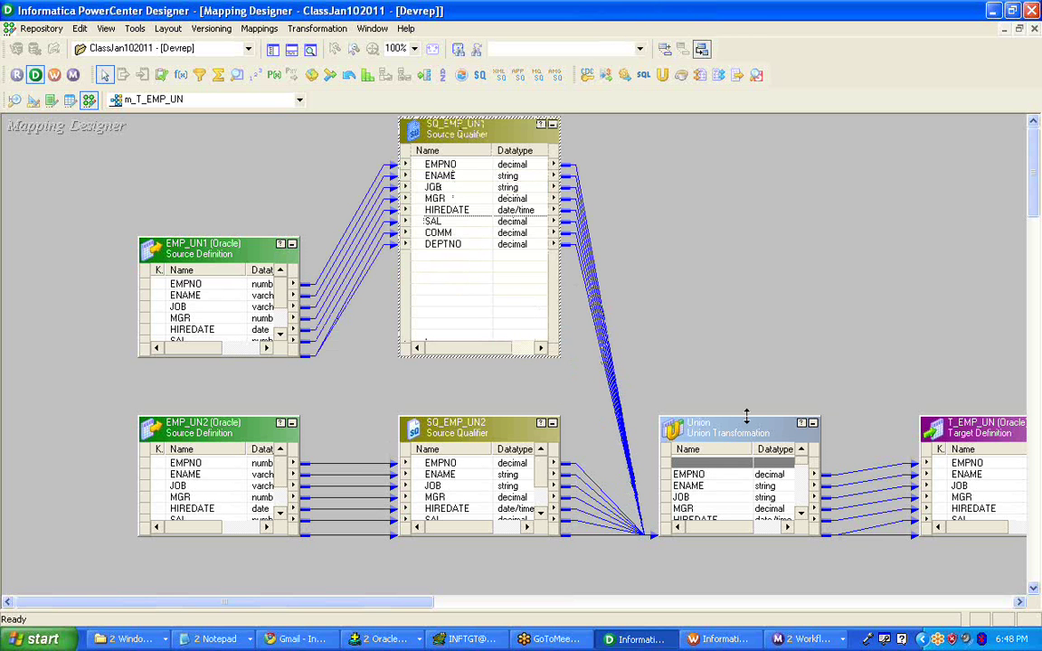
pyautogui.moveTo(744, 417); pyautogui.dragTo(769, 152)
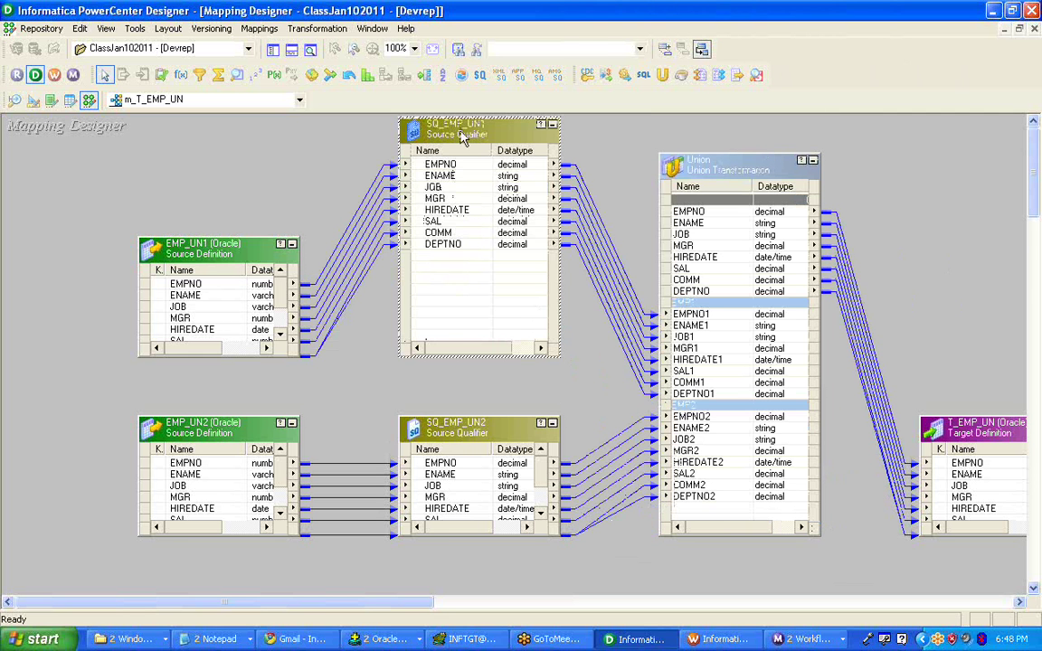
pyautogui.moveTo(461, 135); pyautogui.dragTo(407, 146)
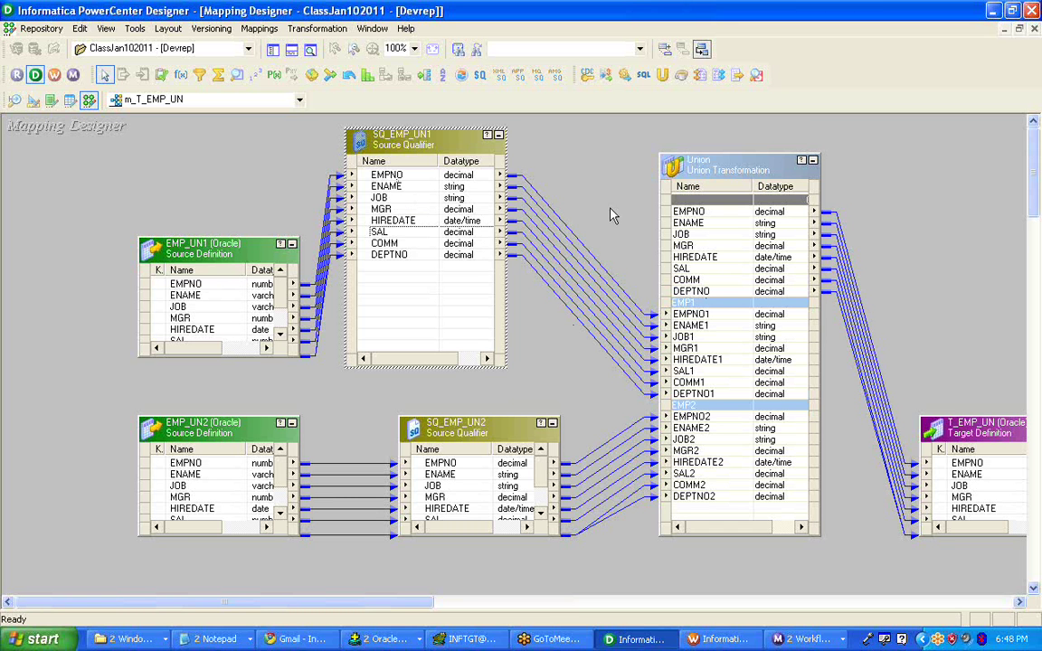
# - Delete the DEPTNO-to-DEPTNO1 link and compare against the query's column list in Notepad
pyautogui.click(608, 375)
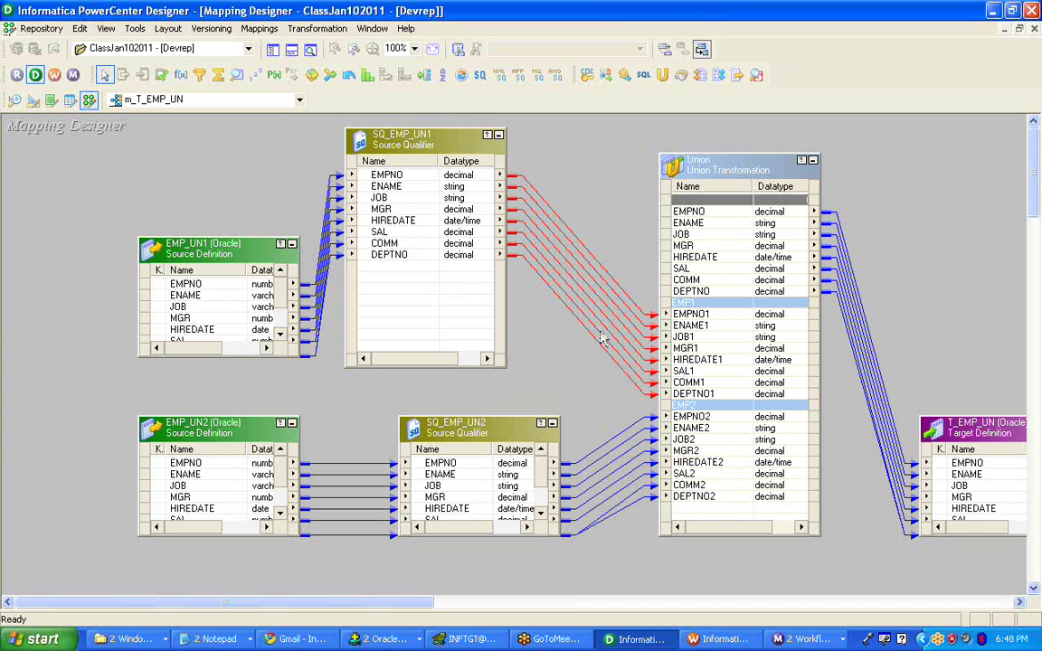
pyautogui.click(589, 337)
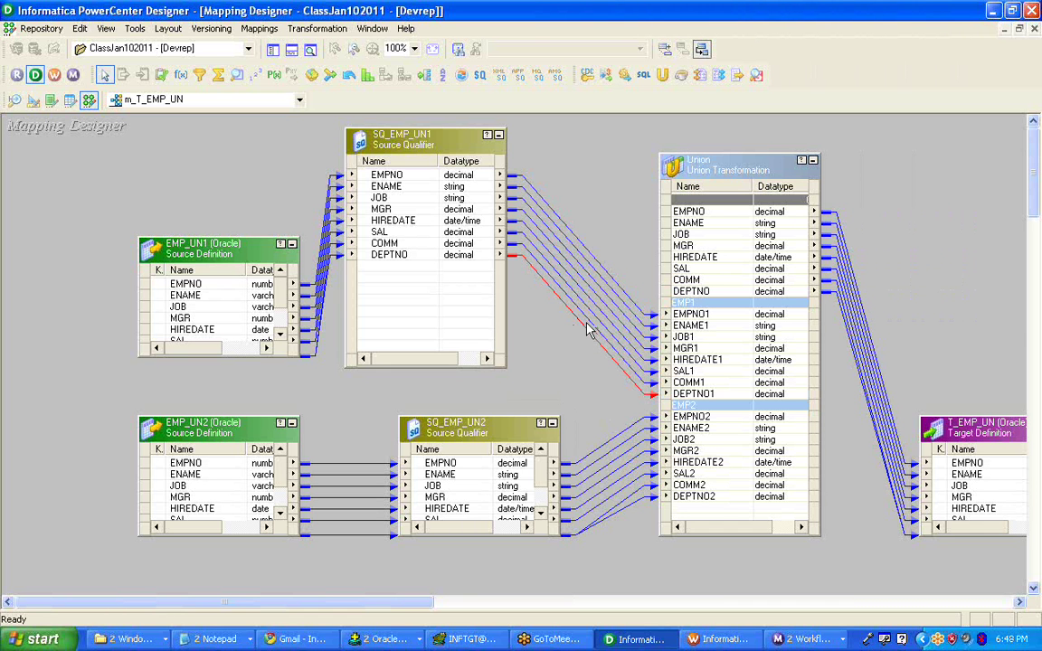
pyautogui.press('Delete')
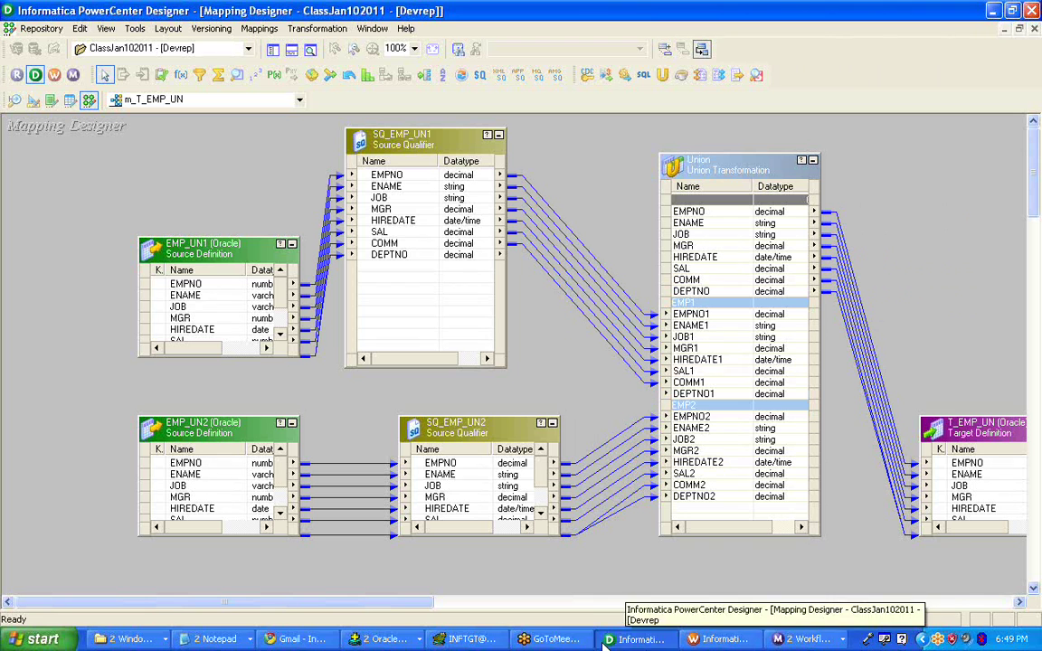
pyautogui.click(197, 644)
pyautogui.click(213, 595)
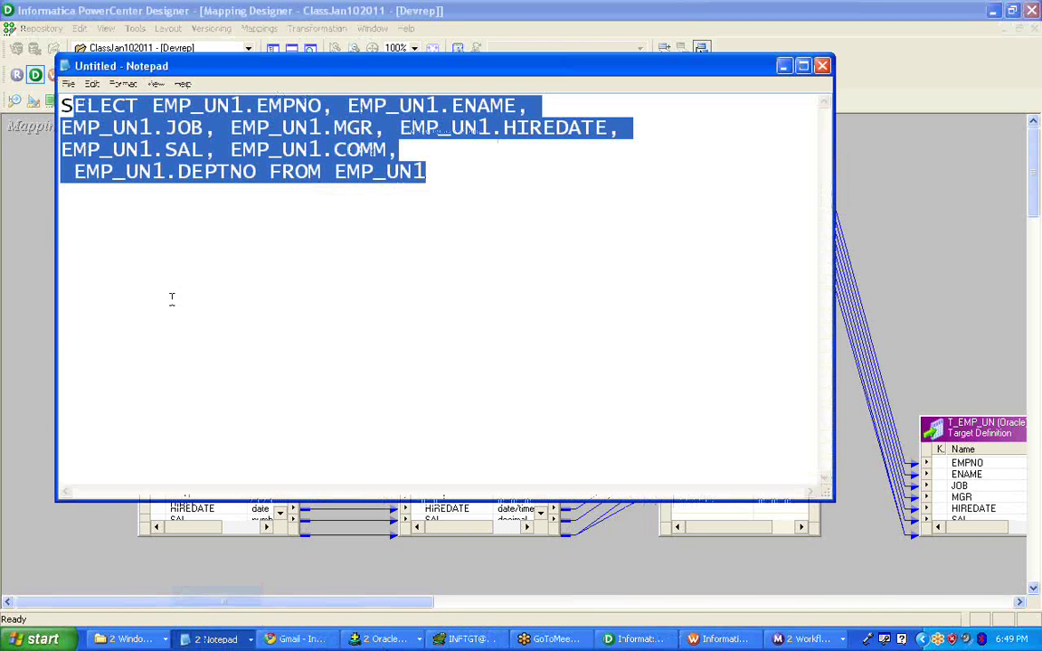
pyautogui.moveTo(268, 171); pyautogui.dragTo(74, 162)
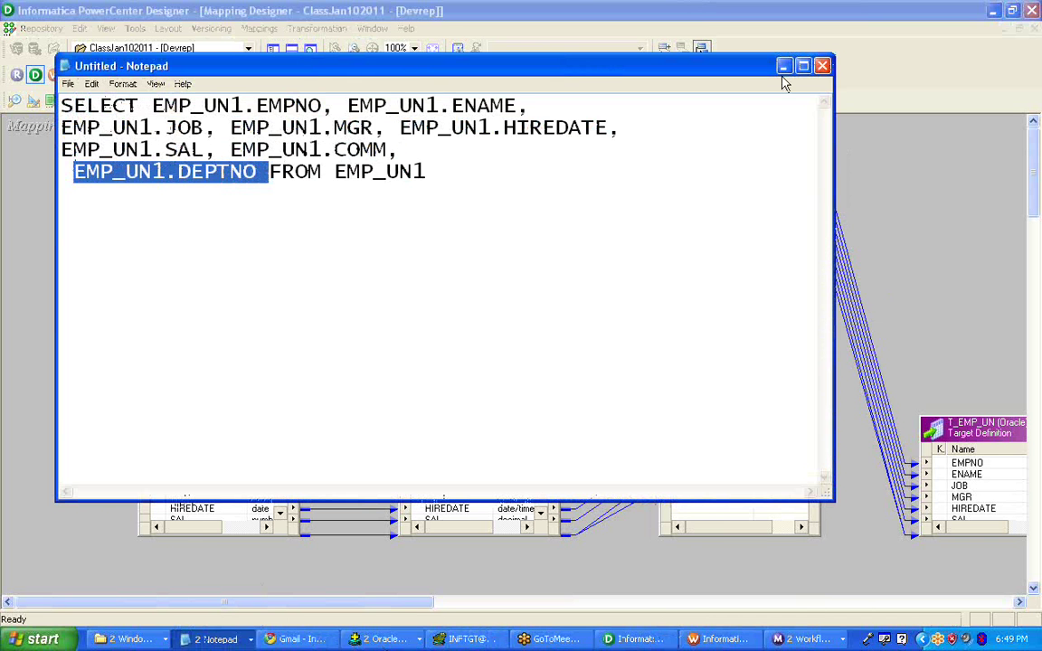
pyautogui.hotkey('alt', 'Tab')
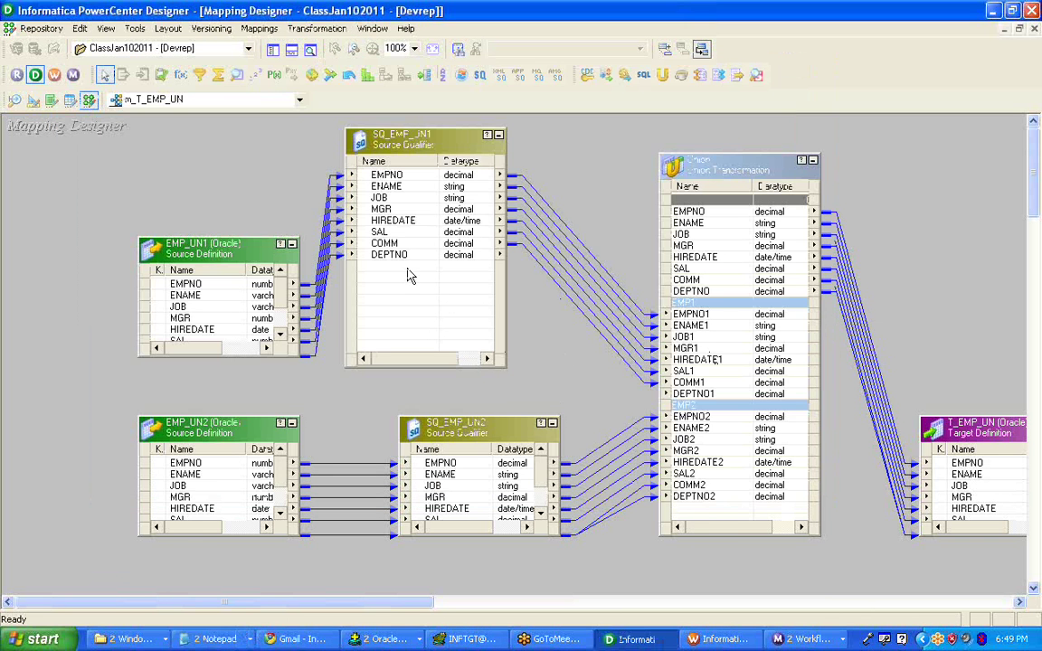
# - Reconnect SQ_EMP_UN1's DEPTNO port to the Union's DEPTNO1 port
pyautogui.click(396, 256)
pyautogui.moveTo(398, 260); pyautogui.dragTo(693, 394)
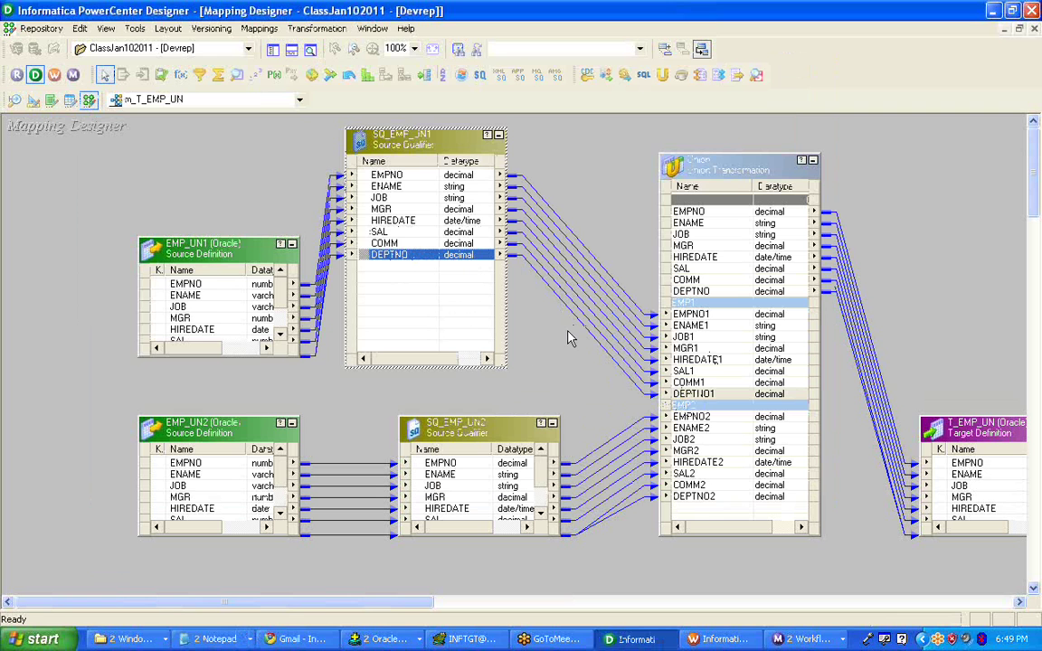
pyautogui.moveTo(389, 209); pyautogui.dragTo(399, 188)
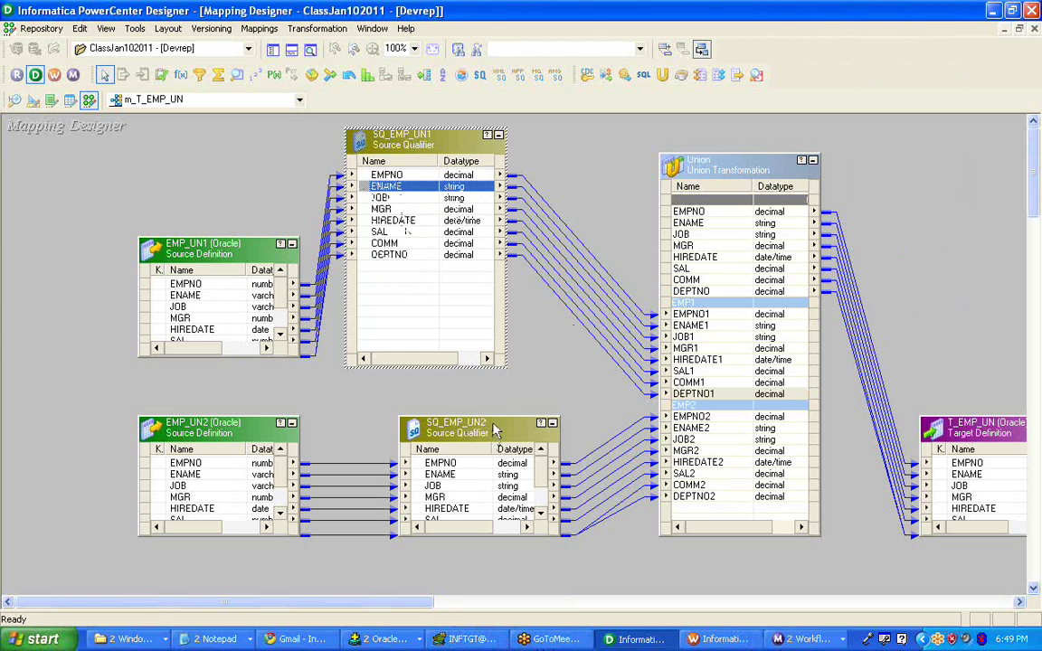
pyautogui.click(524, 384)
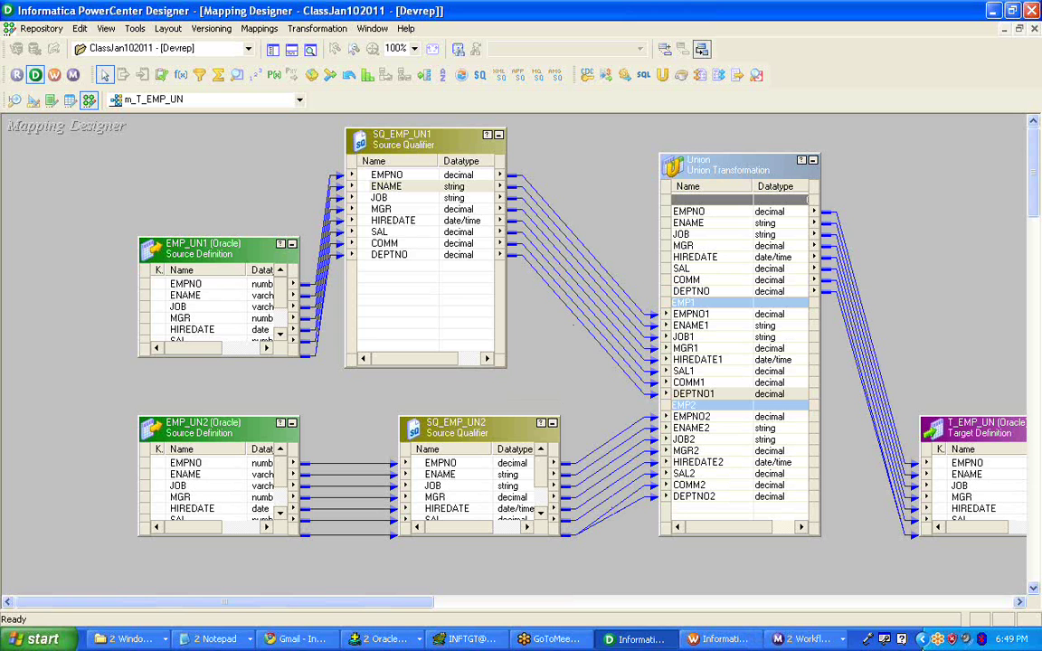
pyautogui.click(803, 638)
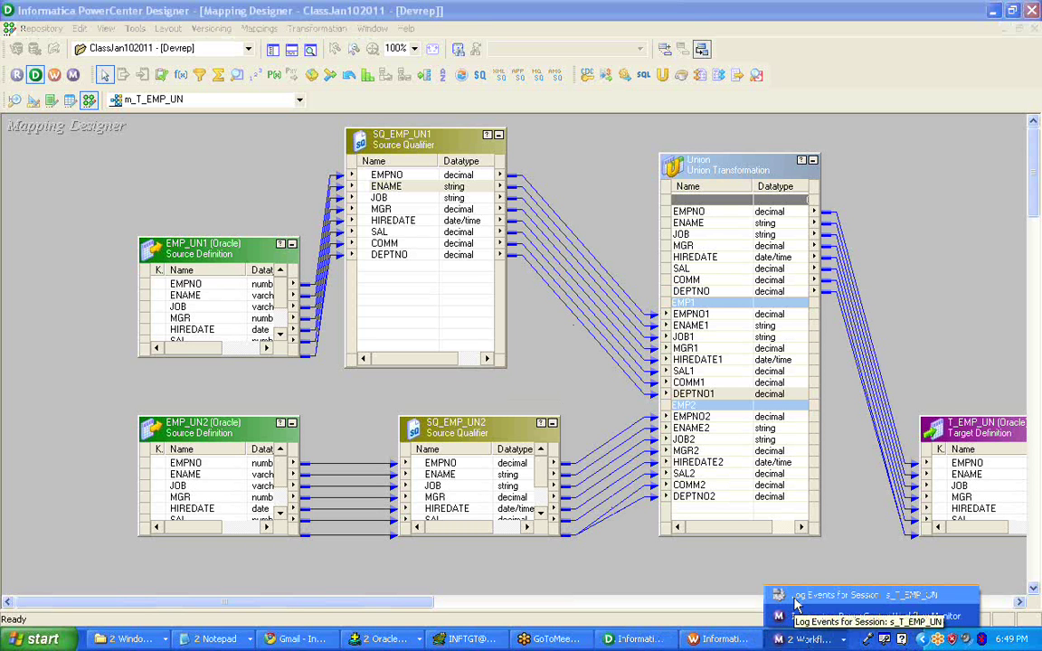
# - Show the Repository Navigator and apply Arrange All Iconic to the m_T_EMP_UN mapping
pyautogui.click(913, 170)
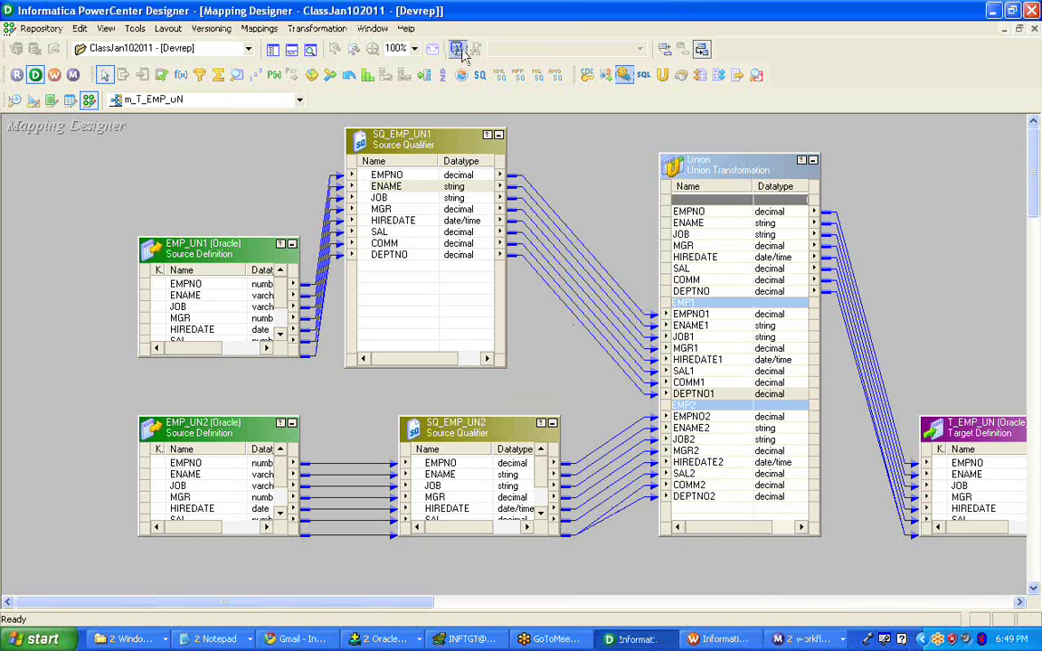
pyautogui.click(279, 52)
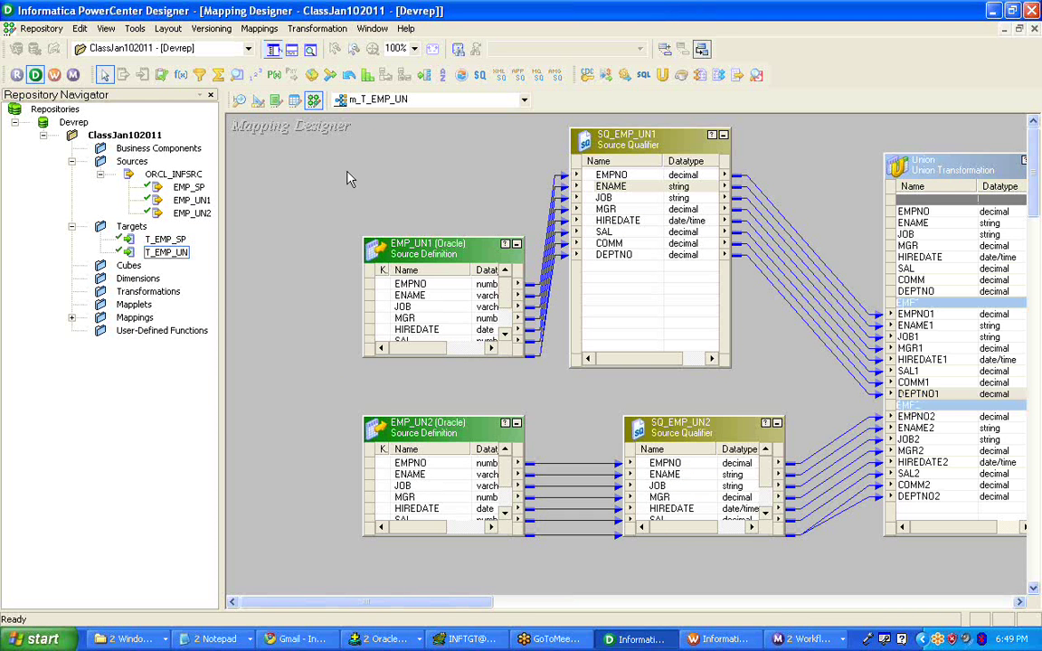
pyautogui.rightClick(349, 174)
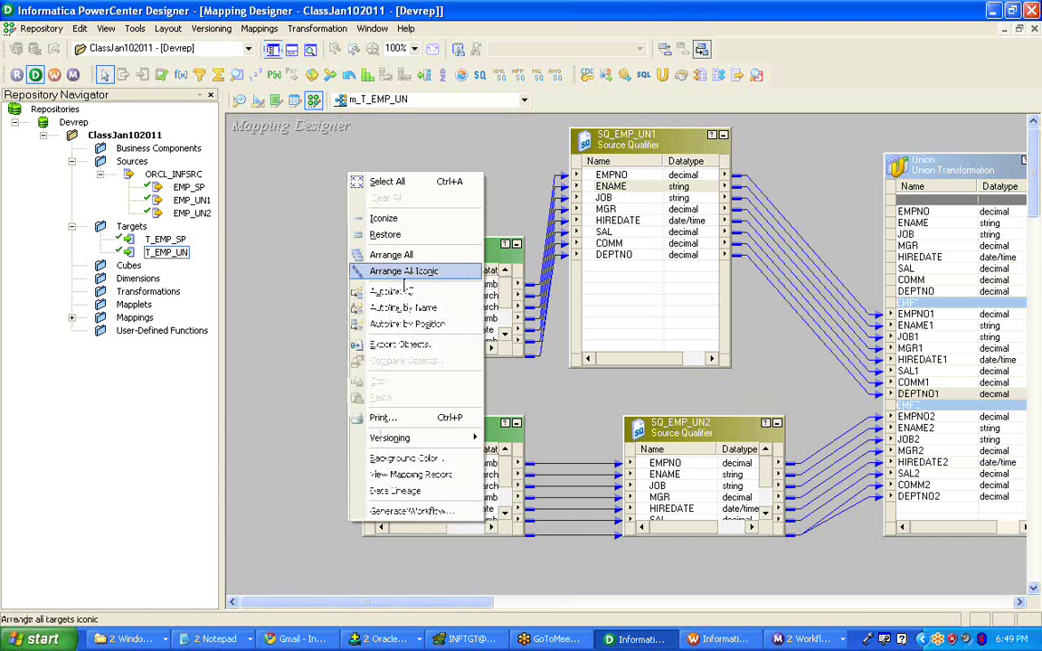
pyautogui.click(404, 271)
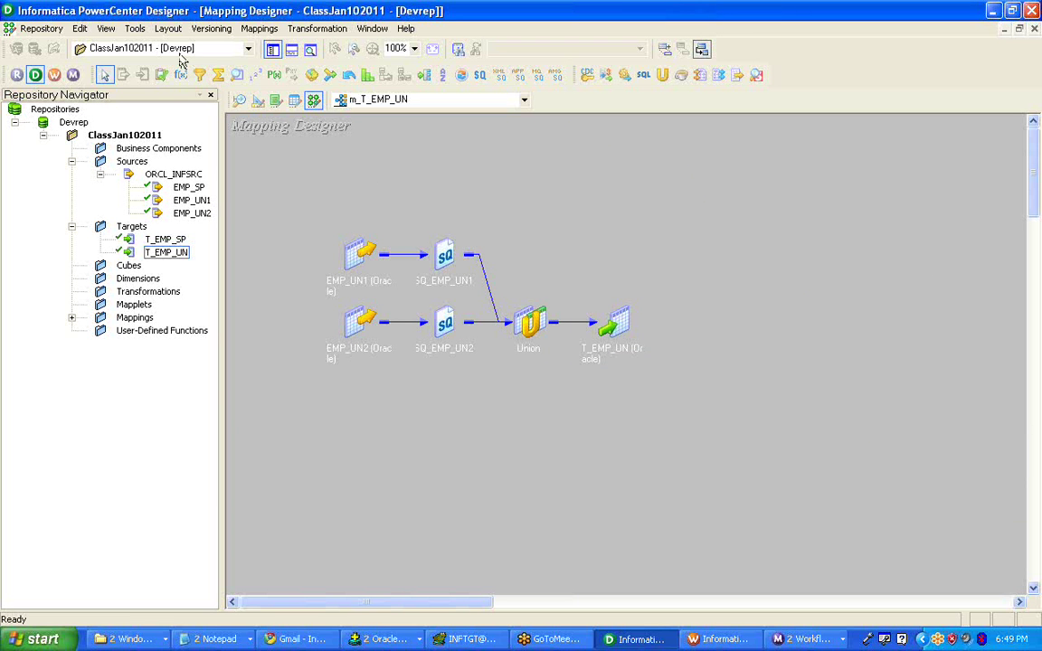
# - Cycle through the open windows and bring up the list of SQL*Plus sessions
pyautogui.click(303, 639)
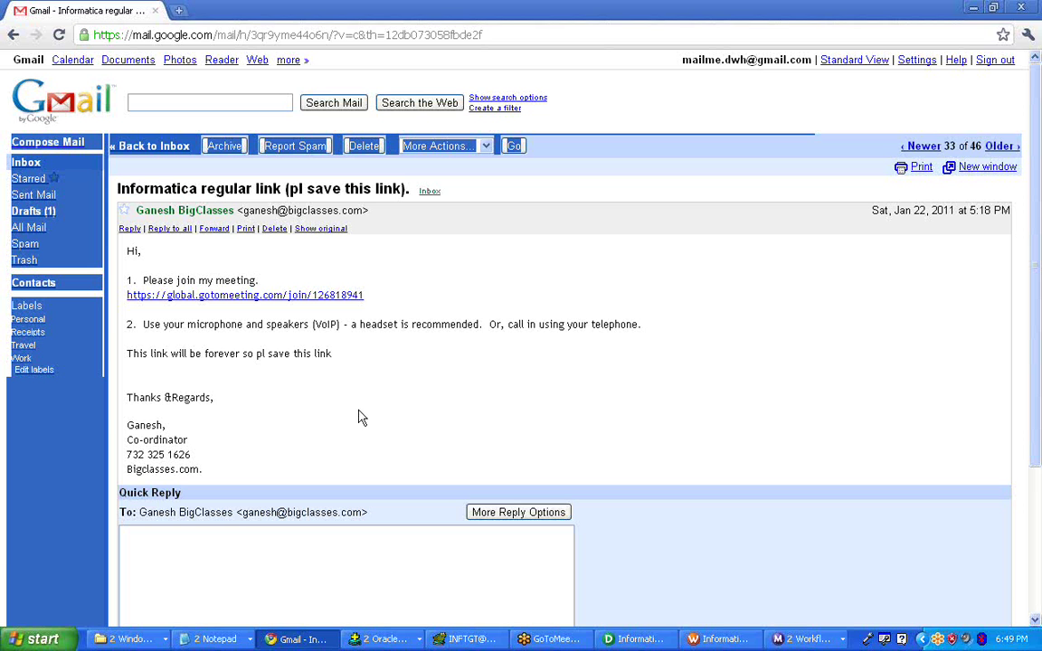
pyautogui.hotkey('alt', 'Tab')
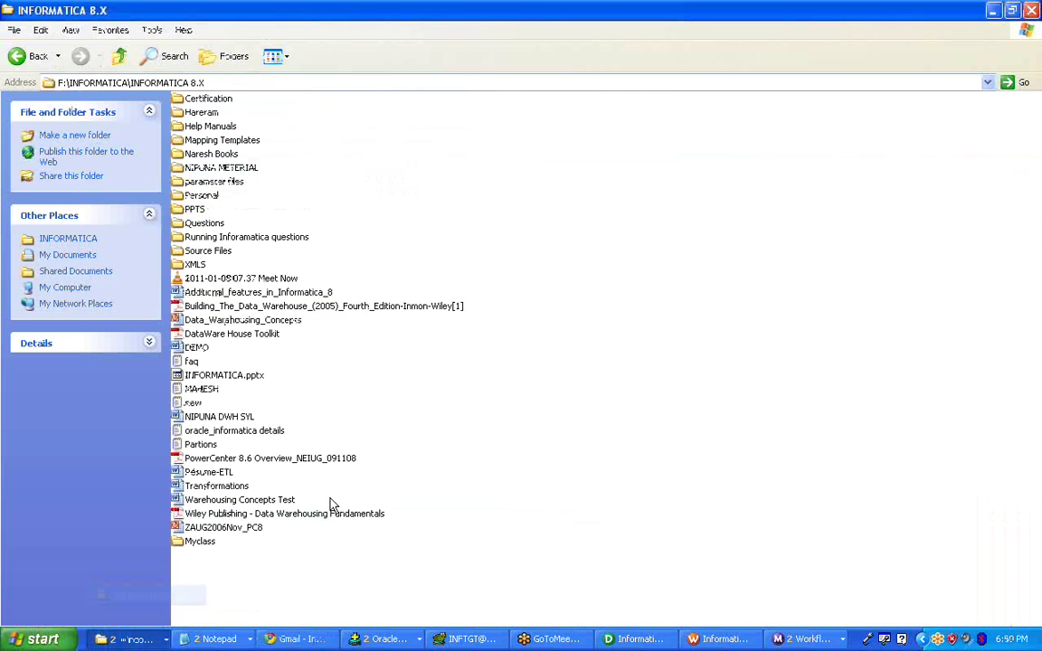
pyautogui.hotkey('alt', 'Tab')
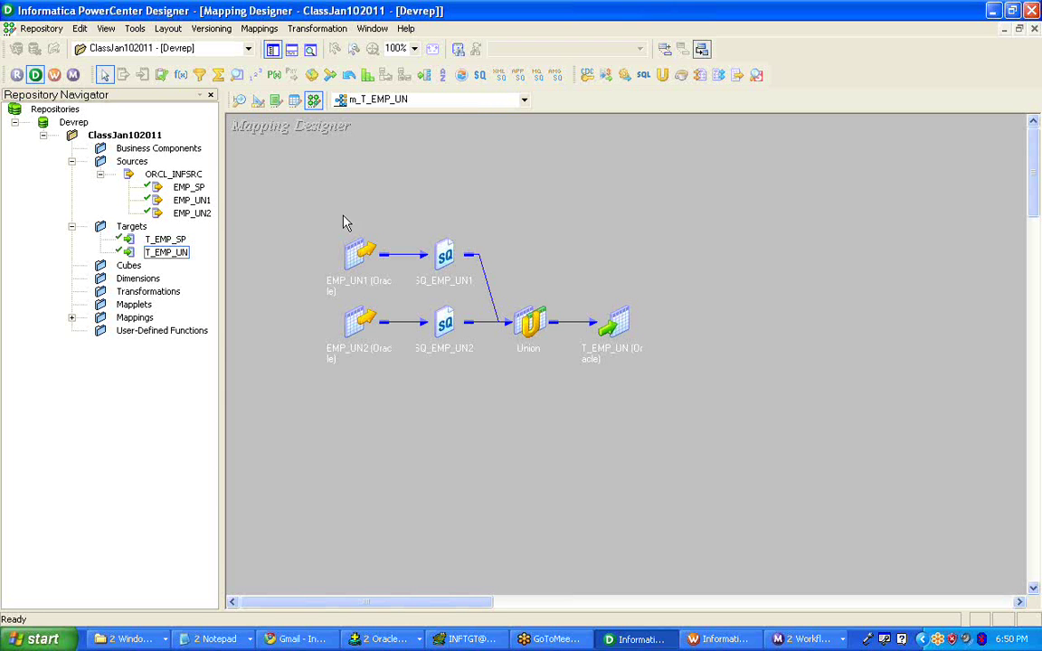
pyautogui.click(399, 640)
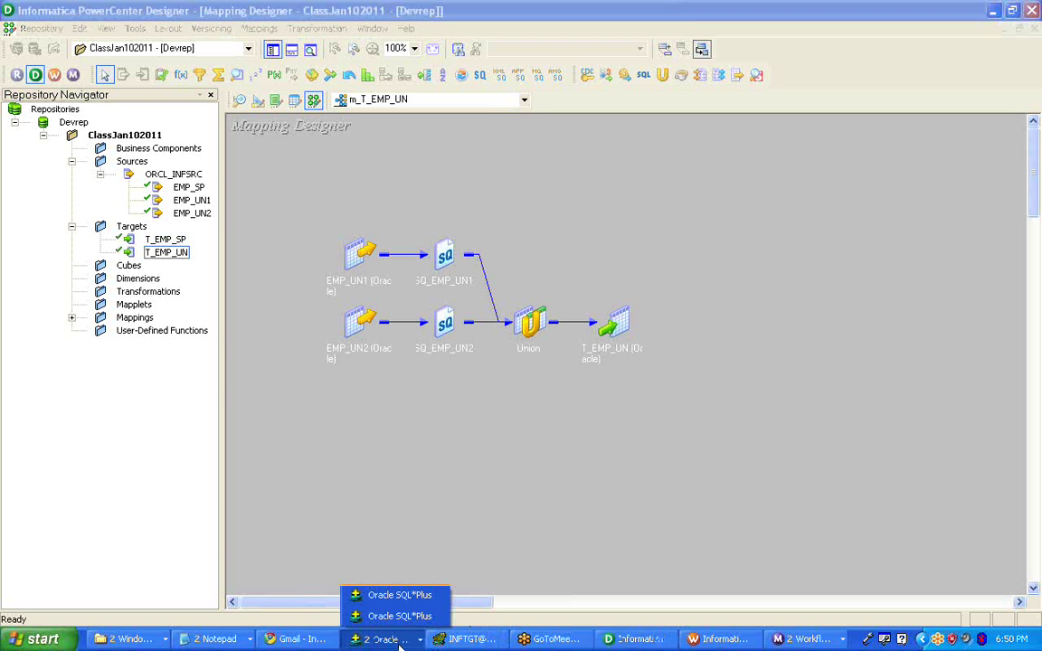
# - Run SHOW USER in SQL*Plus to confirm the session user is INFSRC
pyautogui.click(389, 617)
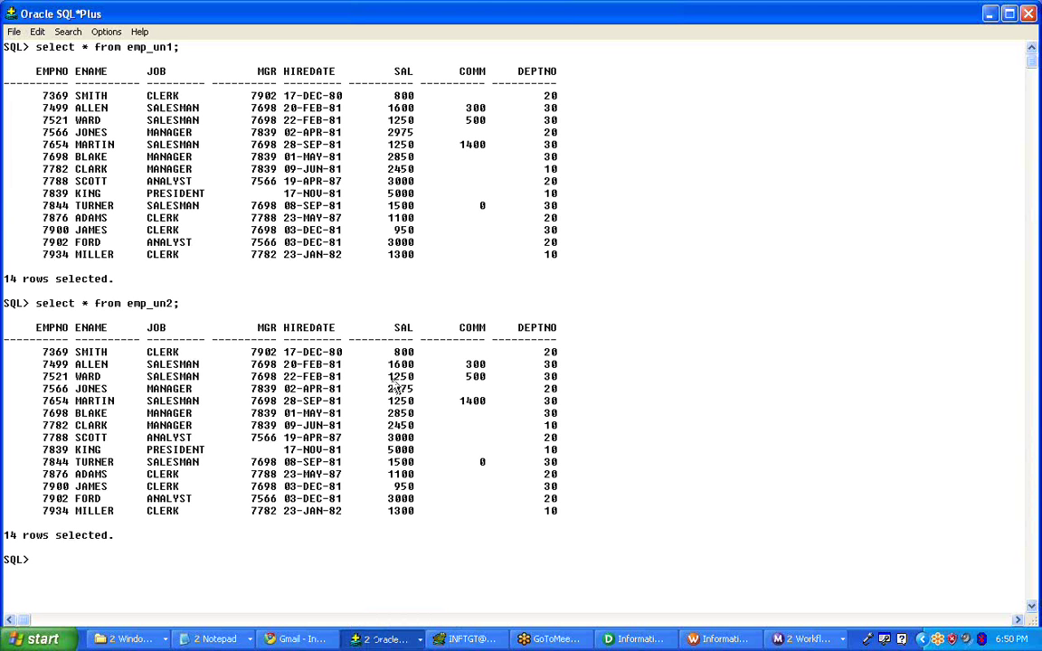
pyautogui.write('create')
pyautogui.press('BackSpace')
pyautogui.press('BackSpace')
pyautogui.press('BackSpace')
pyautogui.press('BackSpace')
pyautogui.press('BackSpace')
pyautogui.press('BackSpace')
pyautogui.press('BackSpace')
pyautogui.write('sho')
pyautogui.press('BackSpace')
pyautogui.press('BackSpace')
pyautogui.write('how user')
pyautogui.press('Return')
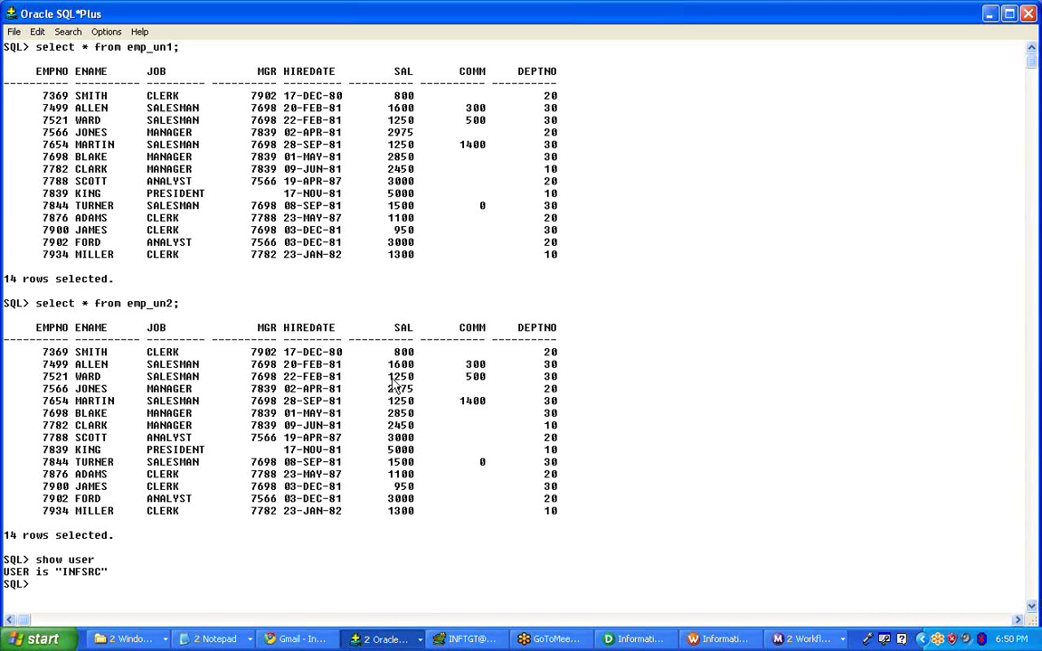
# - Create table emp_sq as select * from scott.emp, after abandoning a first attempt
pyautogui.write('sel')
pyautogui.press('BackSpace')
pyautogui.press('BackSpace')
pyautogui.write('reate table emp')
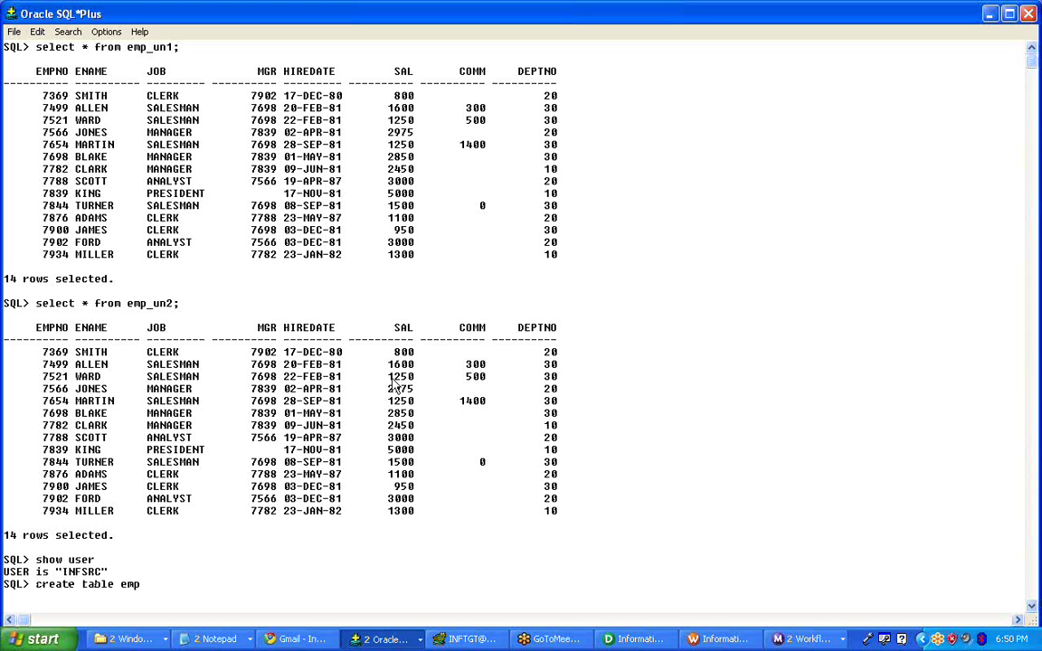
pyautogui.press('Return')
pyautogui.write('_sq')
pyautogui.press('BackSpace')
pyautogui.press('BackSpace')
pyautogui.press('Return')
pyautogui.press('Return')
pyautogui.press('Return')
pyautogui.press('Return')
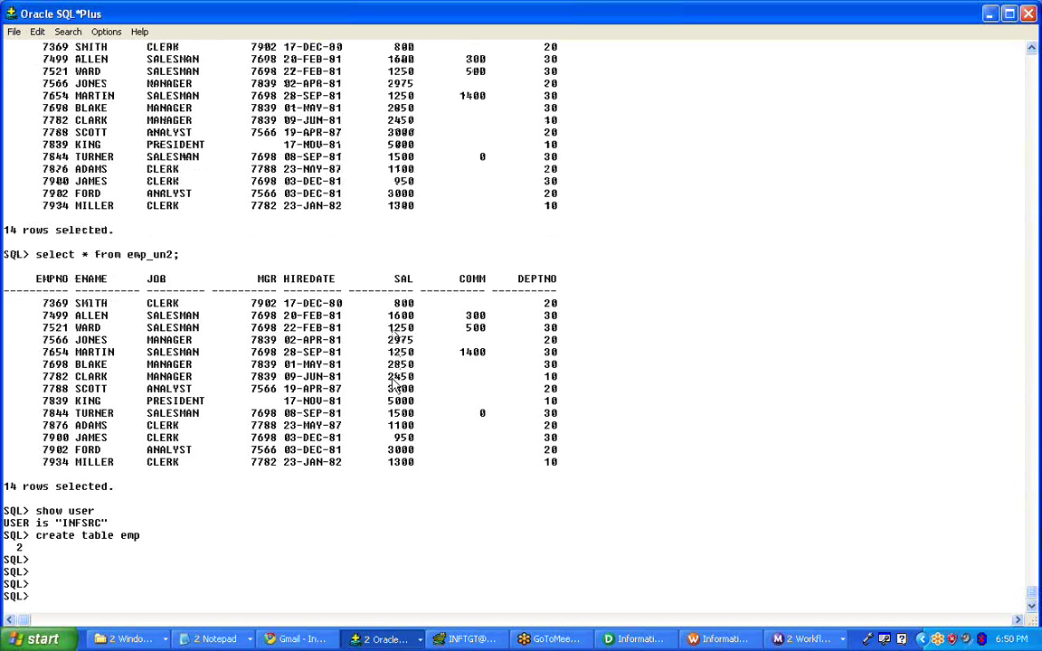
pyautogui.write('crete')
pyautogui.press('BackSpace')
pyautogui.press('BackSpace')
pyautogui.write('ate table emp_sq')
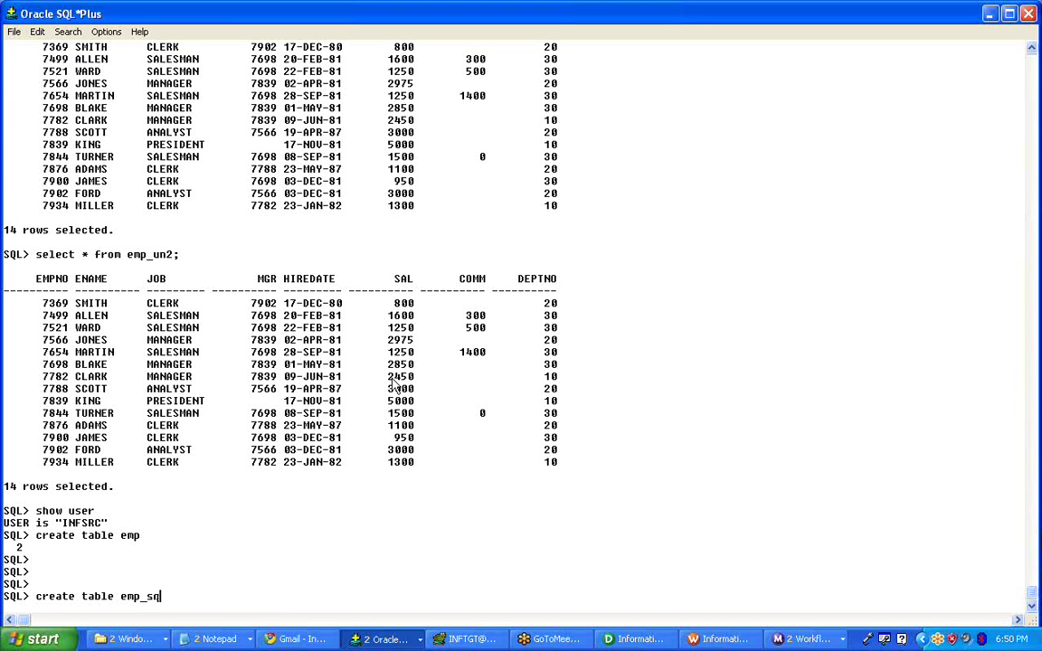
pyautogui.write(' as select * from sc')
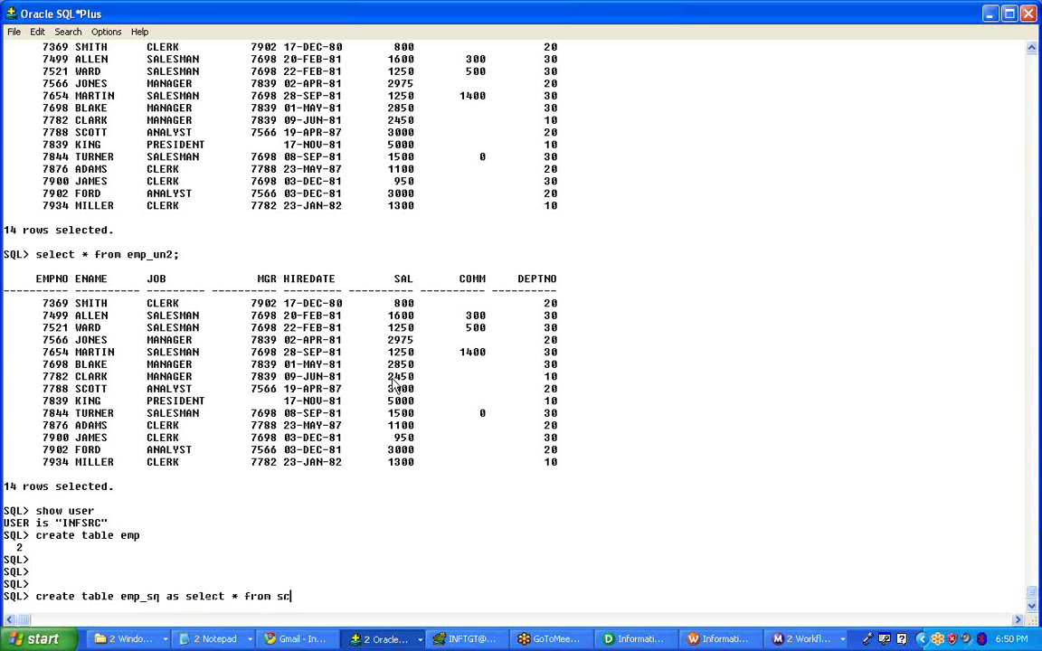
pyautogui.write('ott.emp;')
pyautogui.press('Return')
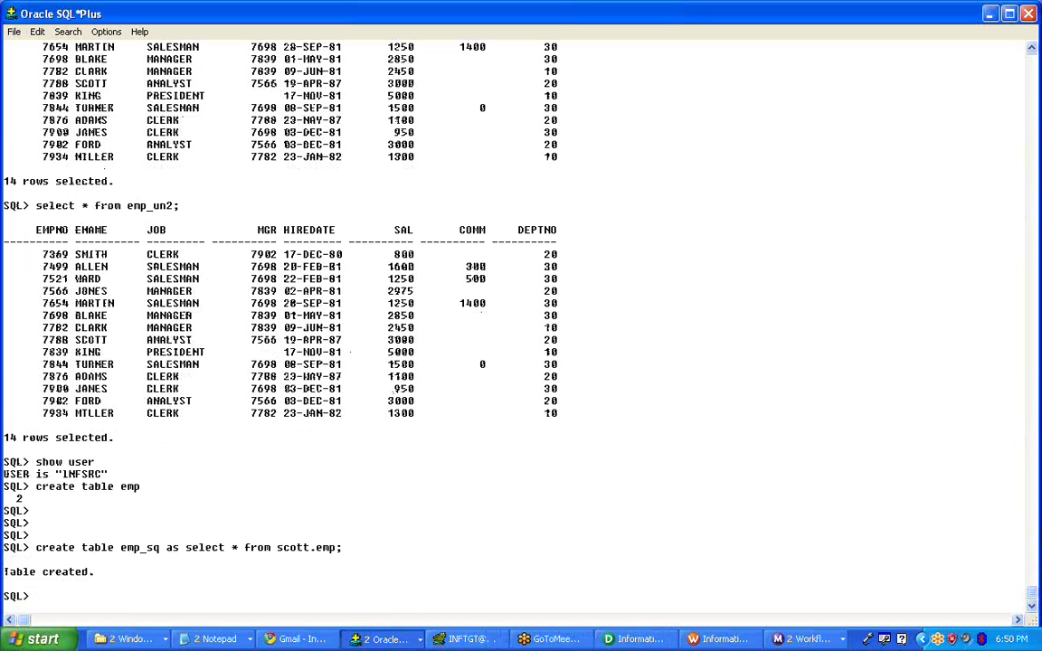
pyautogui.click(385, 638)
# - In the other SQL*Plus session, clear the screen and list all tables to find T_EMP_SQ
pyautogui.click(384, 599)
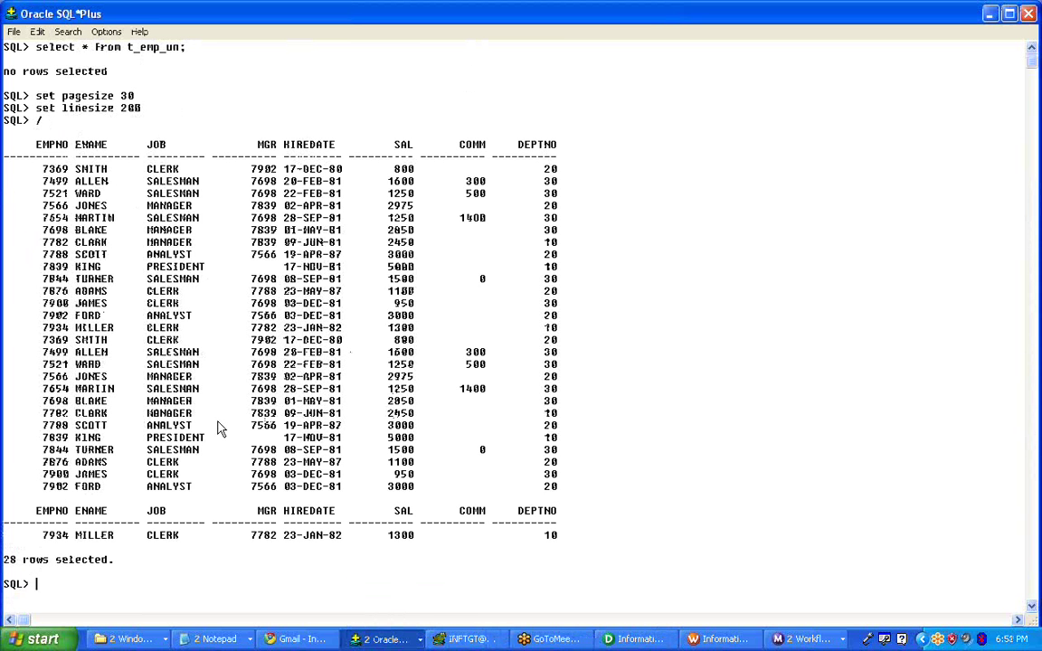
pyautogui.write('cl scr')
pyautogui.press('Return')
pyautogui.write('select ')
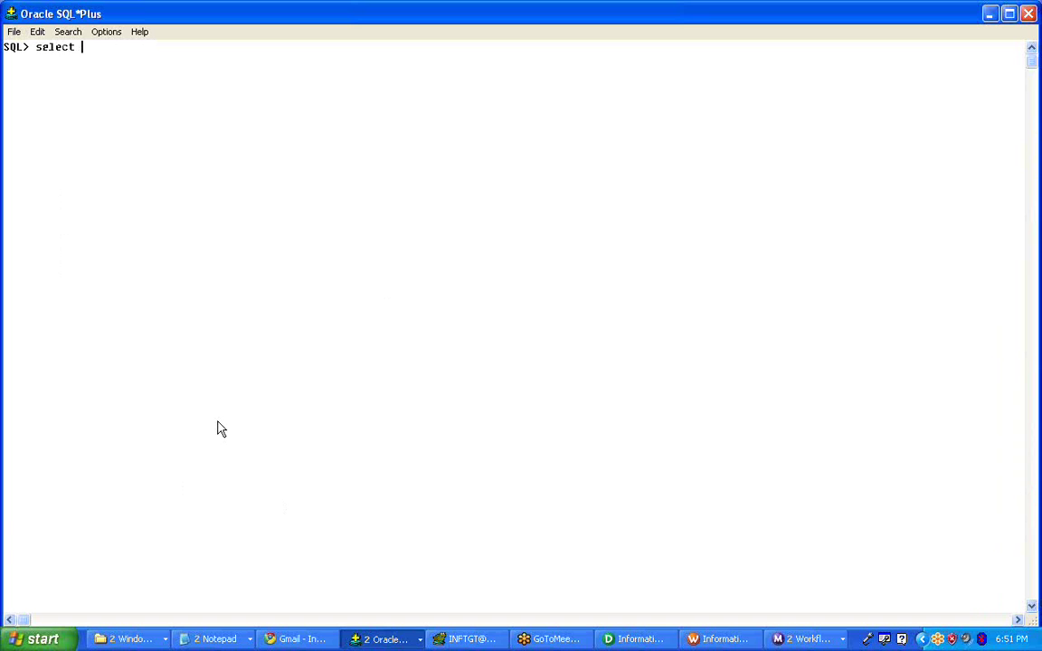
pyautogui.write('* from tab;')
pyautogui.press('Return')
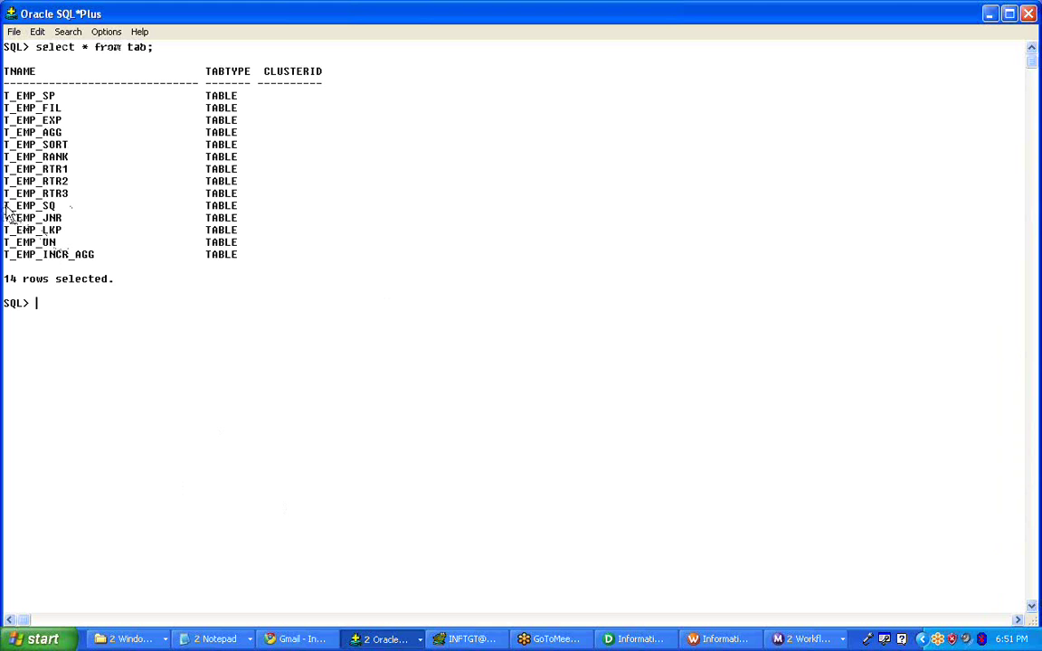
pyautogui.moveTo(4, 203); pyautogui.dragTo(55, 206)
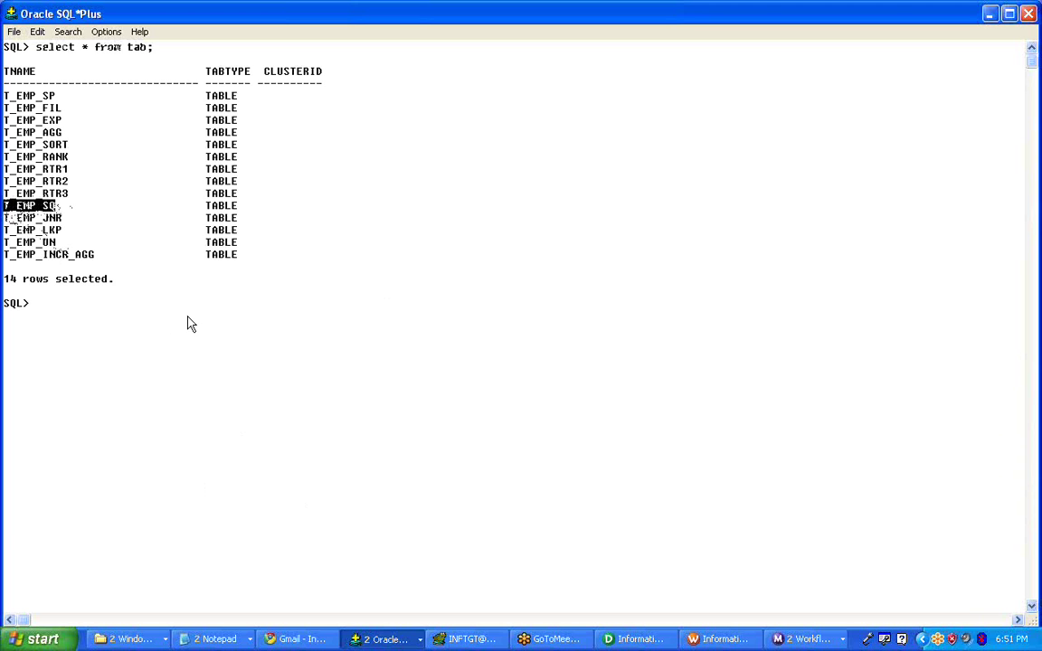
# - Query t_emp_sq to confirm it holds no rows, then return to Designer
pyautogui.write('select ')
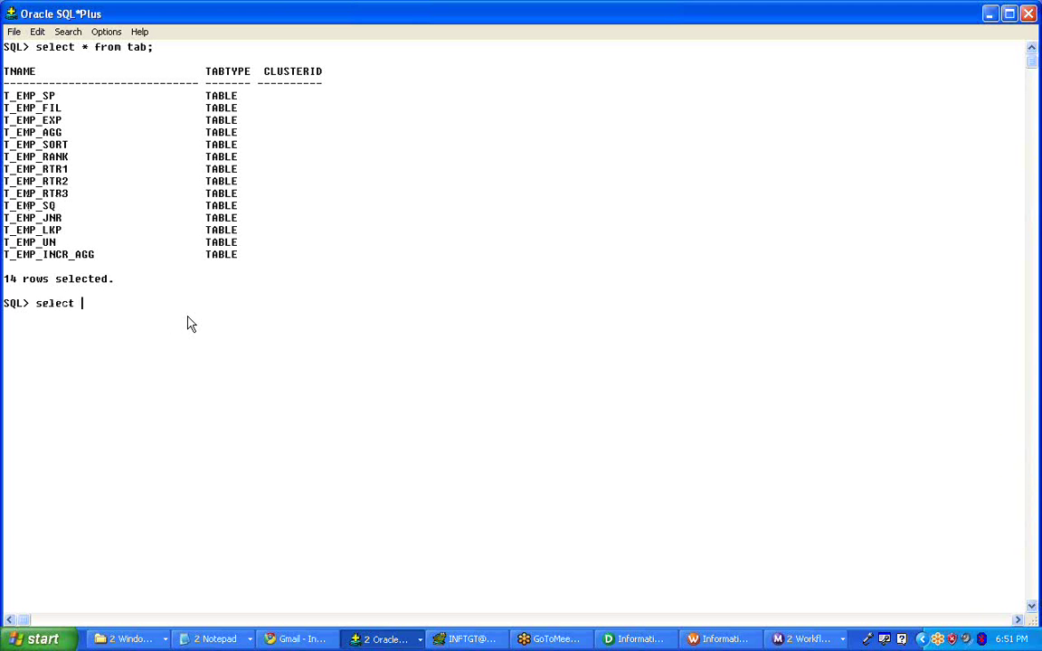
pyautogui.write('* from t_emp_sq;')
pyautogui.press('Return')
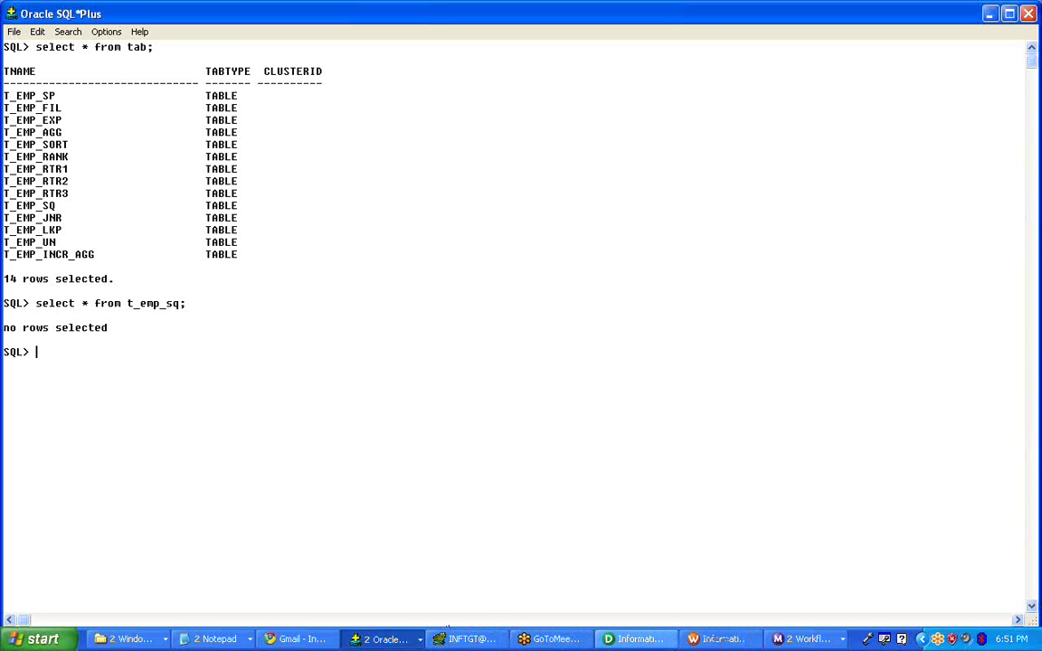
pyautogui.click(667, 642)
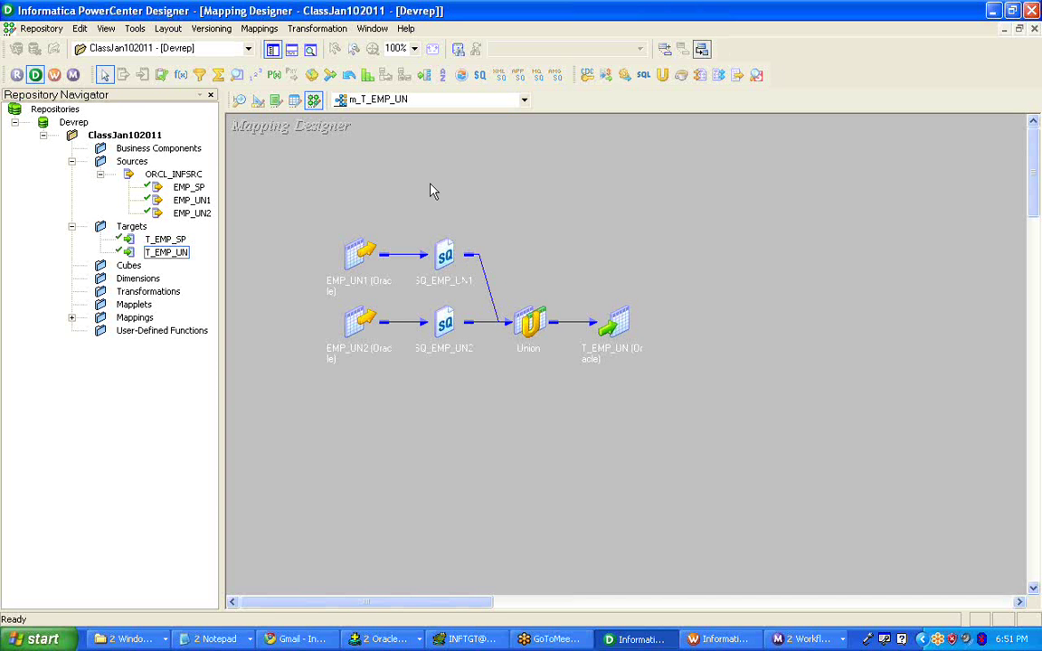
# - Clear the Source Analyzer and import the EMP_SQ source from the INFSRC database
pyautogui.click(239, 106)
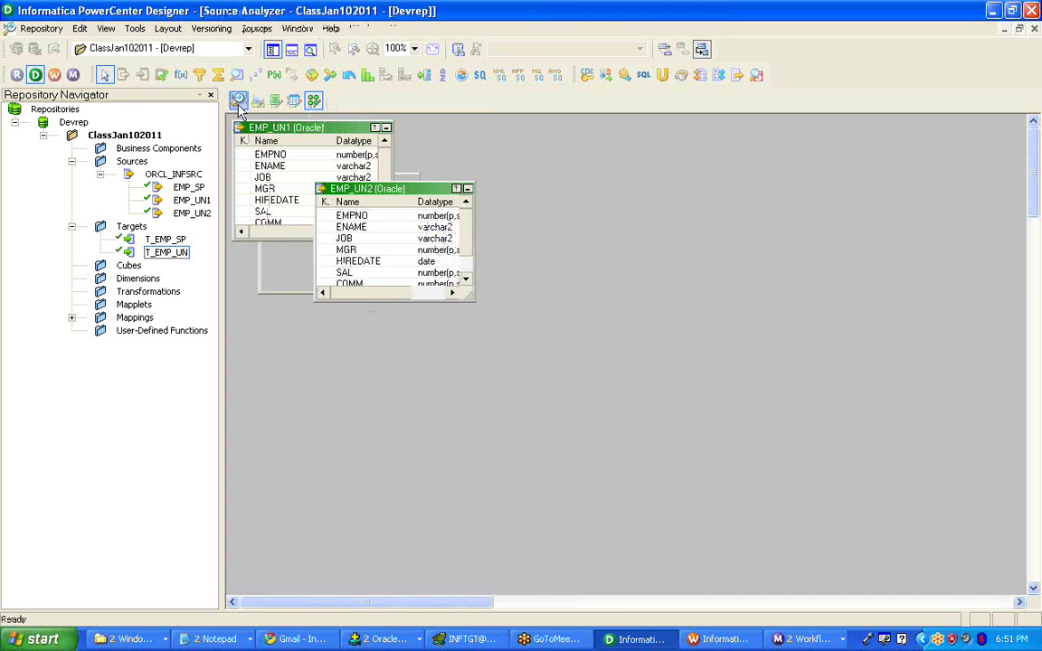
pyautogui.rightClick(536, 136)
pyautogui.click(558, 156)
pyautogui.click(256, 28)
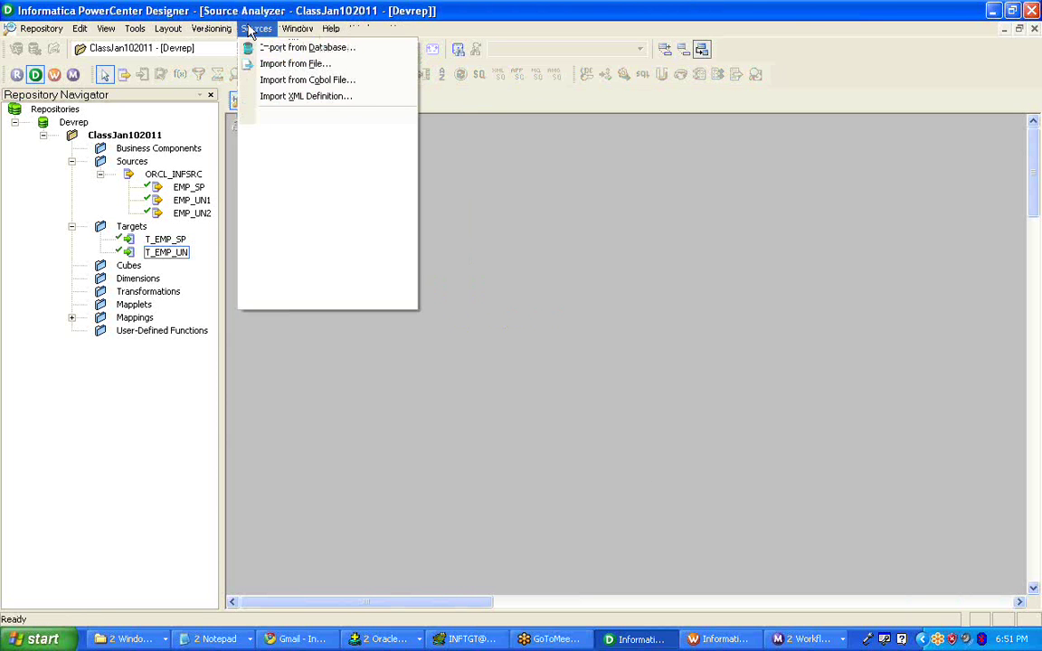
pyautogui.click(298, 64)
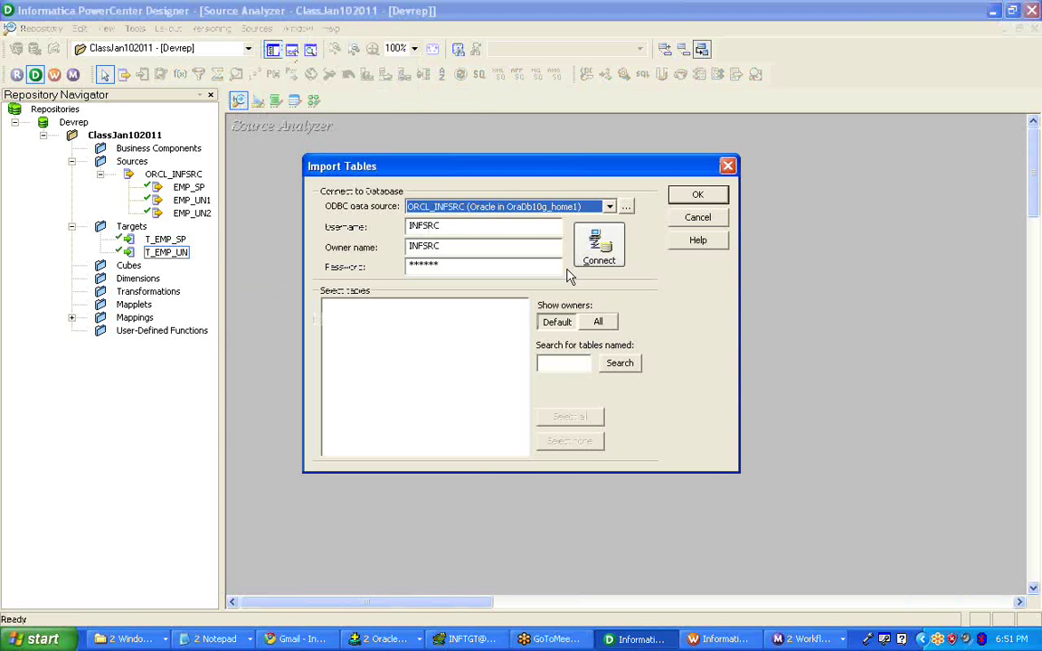
pyautogui.click(598, 244)
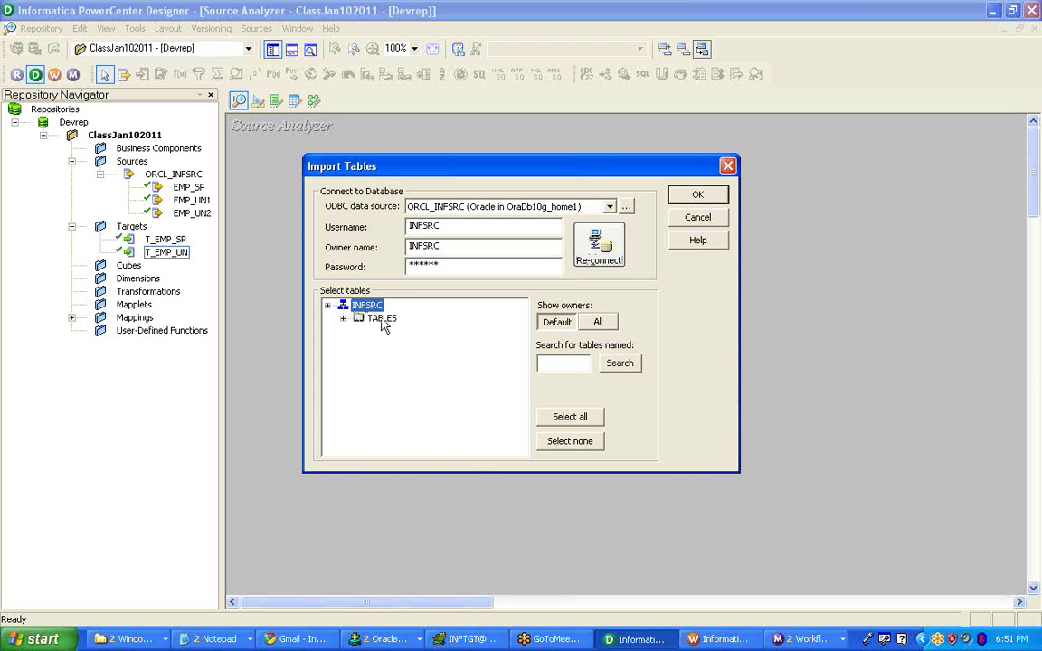
pyautogui.doubleClick(382, 318)
pyautogui.click(409, 358)
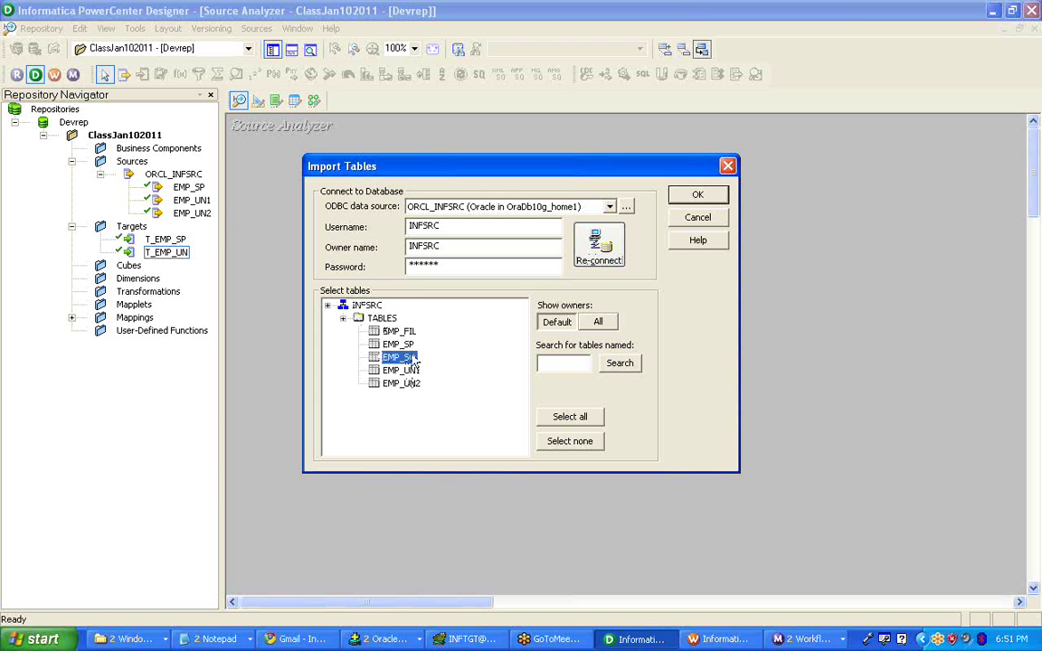
pyautogui.click(694, 196)
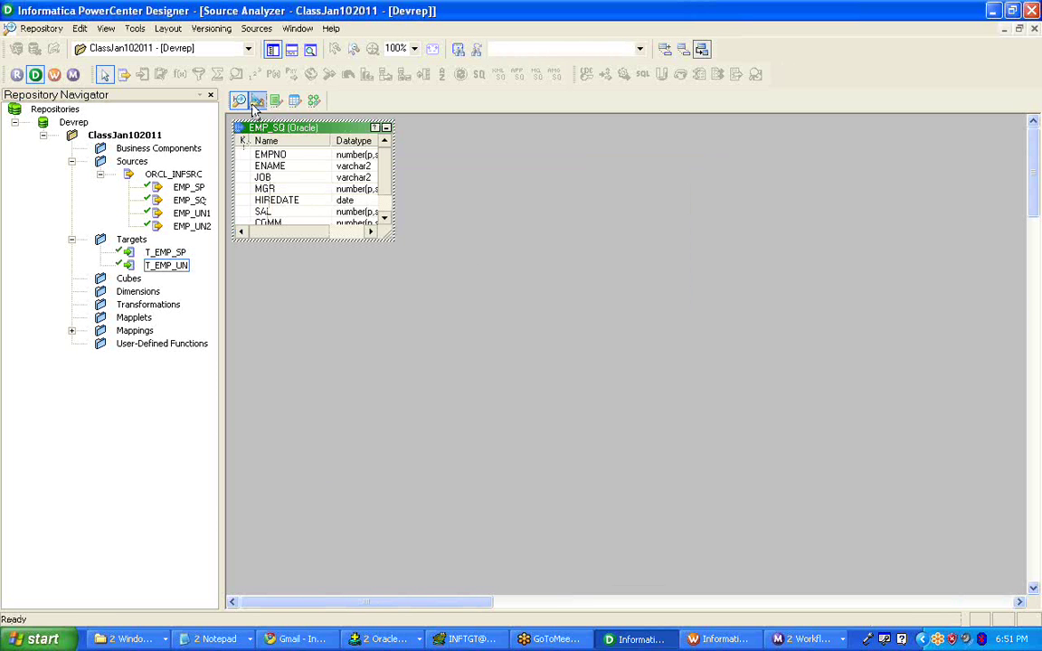
# - Clear the Target Designer and import the T_EMP_SQ target from the INFTGT database
pyautogui.click(257, 100)
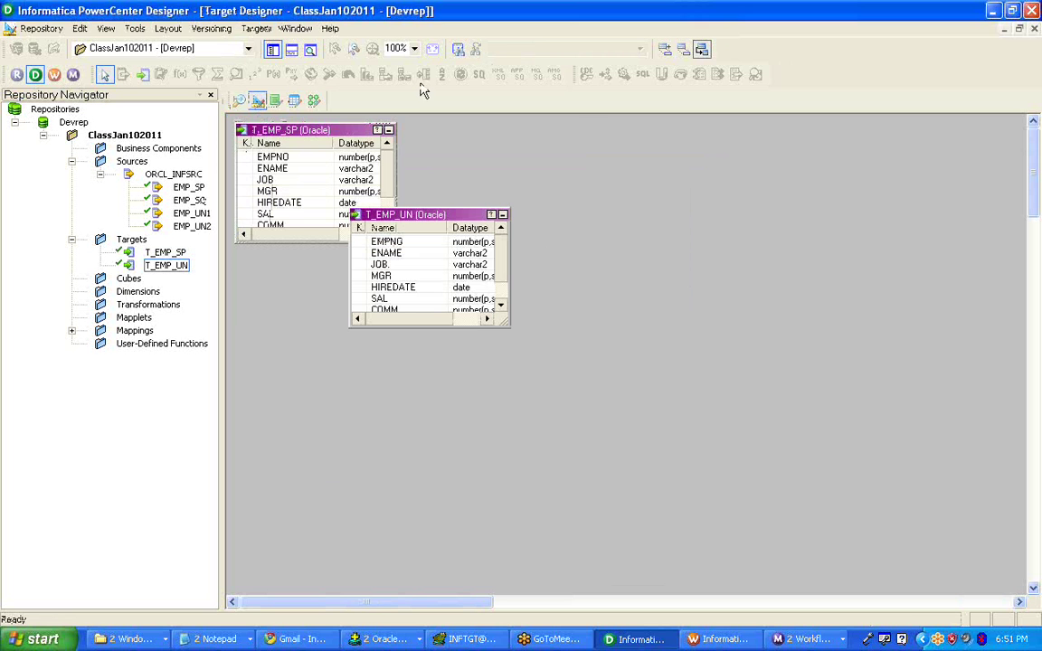
pyautogui.rightClick(599, 131)
pyautogui.click(662, 156)
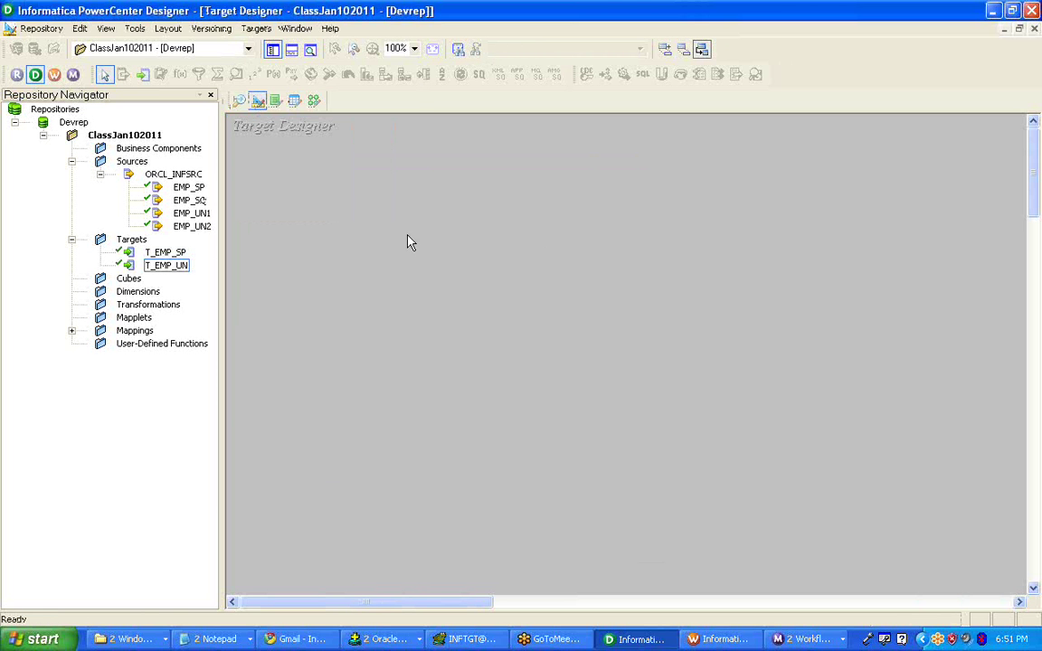
pyautogui.click(255, 28)
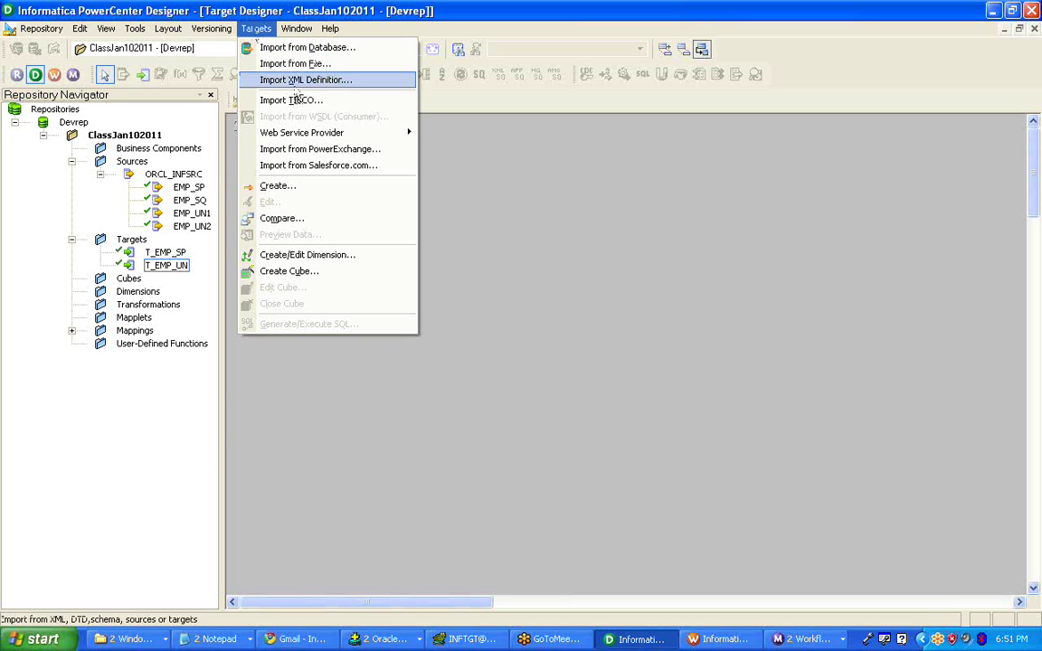
pyautogui.click(271, 47)
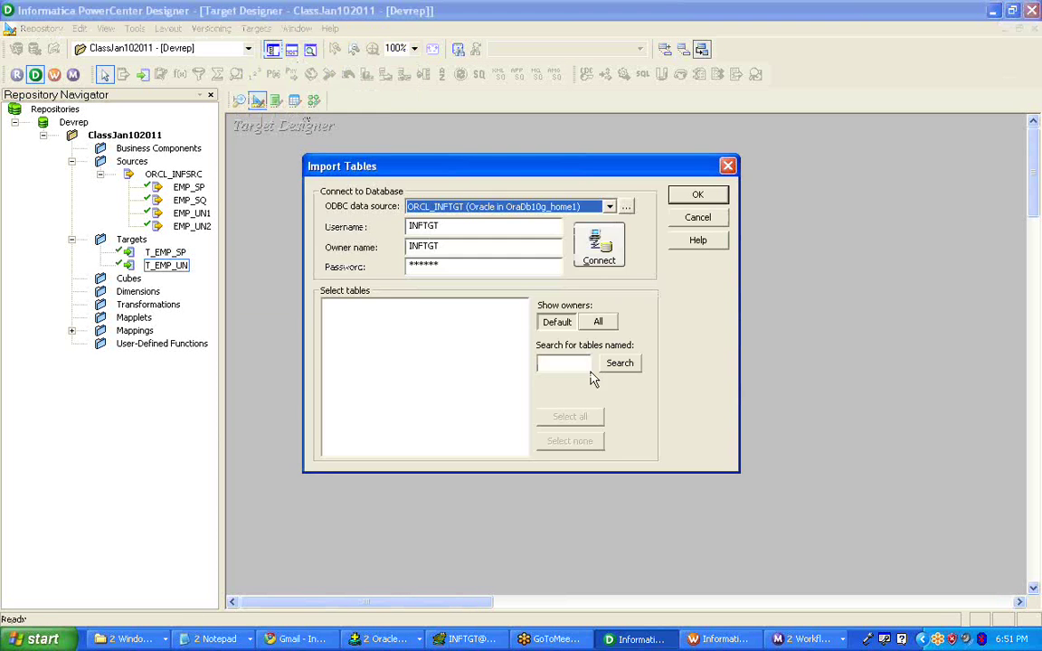
pyautogui.click(599, 244)
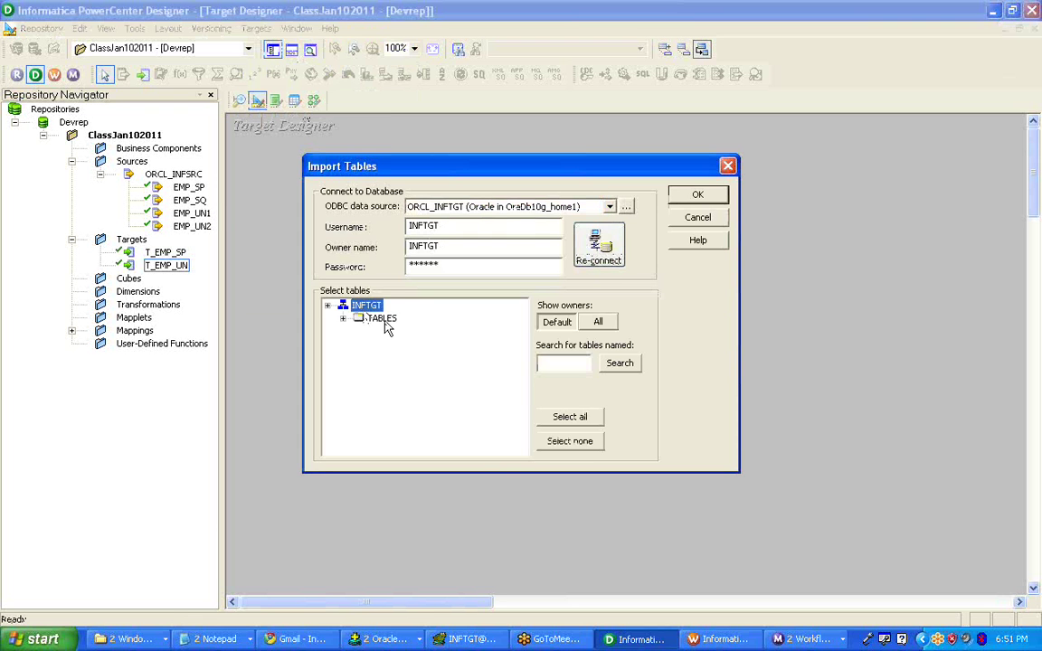
pyautogui.doubleClick(381, 318)
pyautogui.click(404, 331)
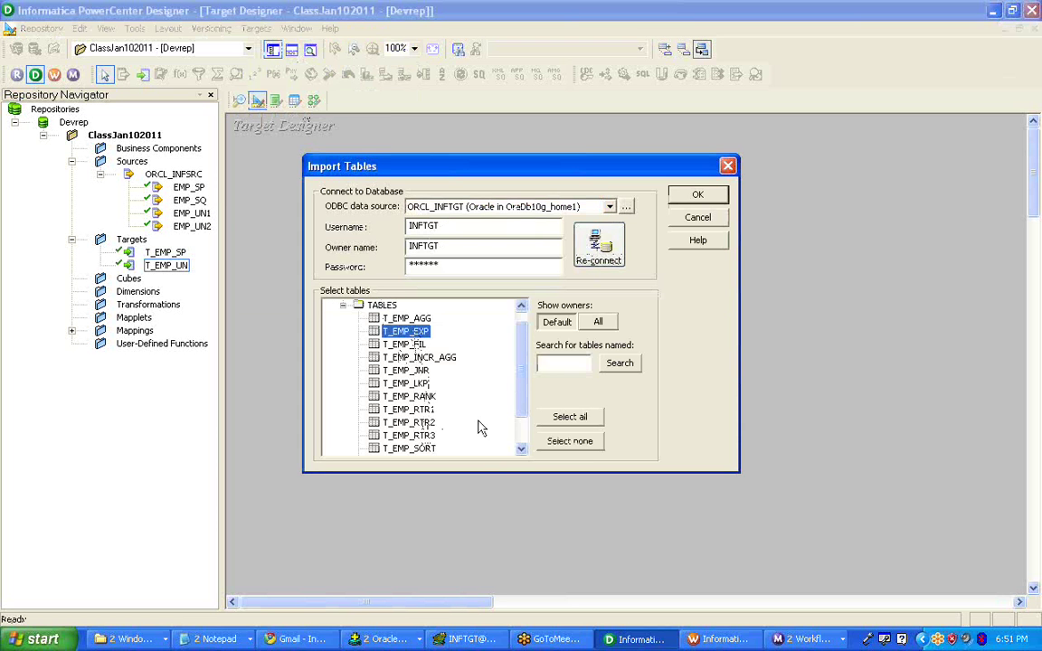
pyautogui.moveTo(524, 399); pyautogui.dragTo(456, 427)
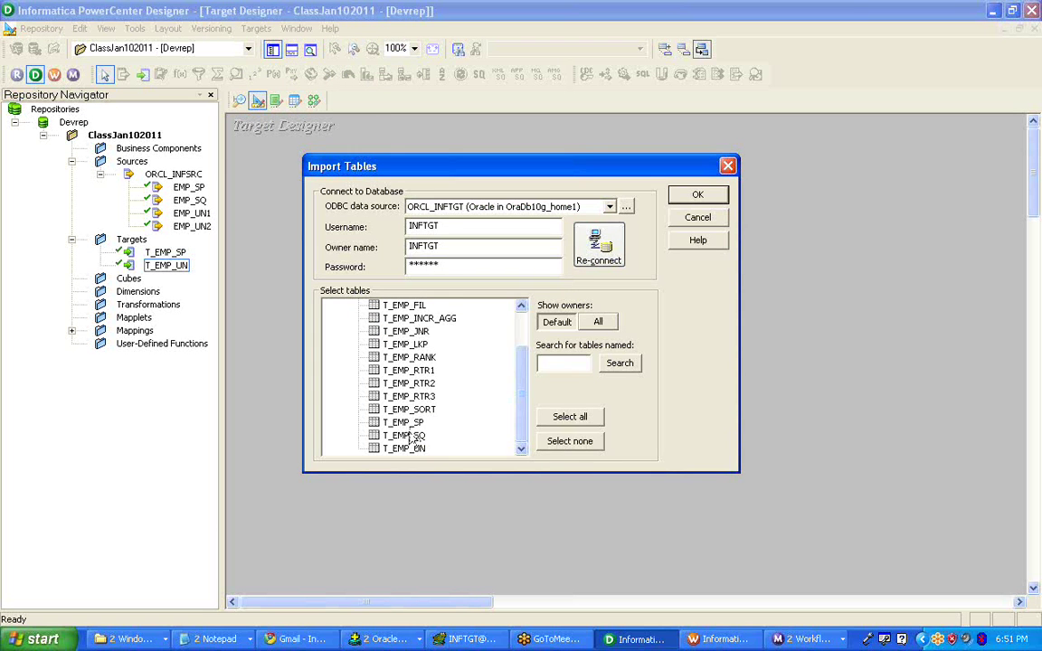
pyautogui.click(443, 434)
pyautogui.click(697, 195)
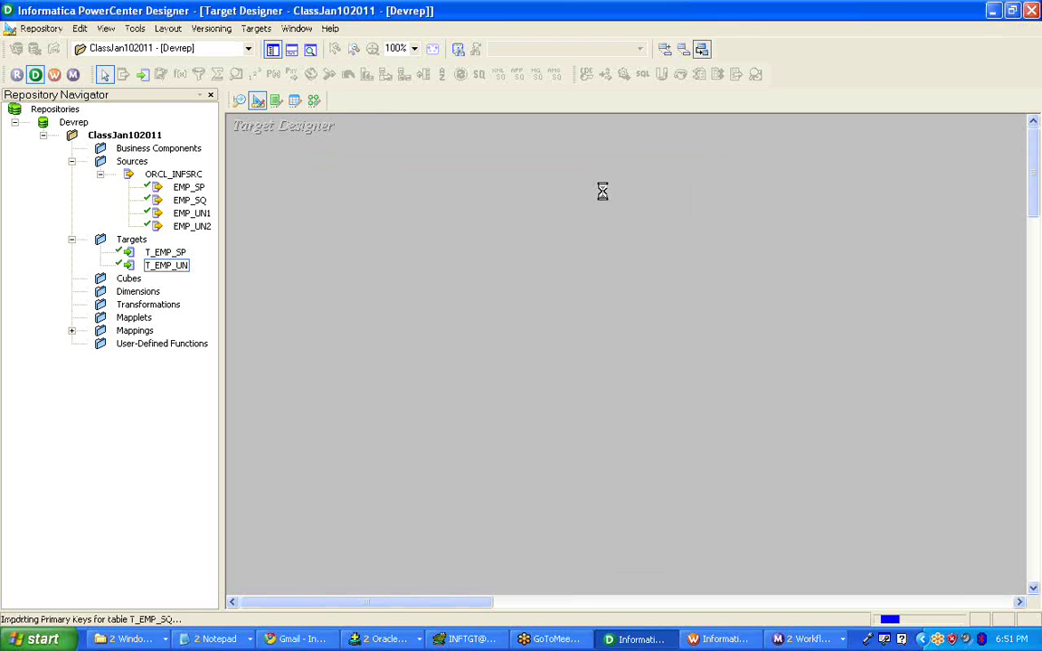
pyautogui.click(313, 101)
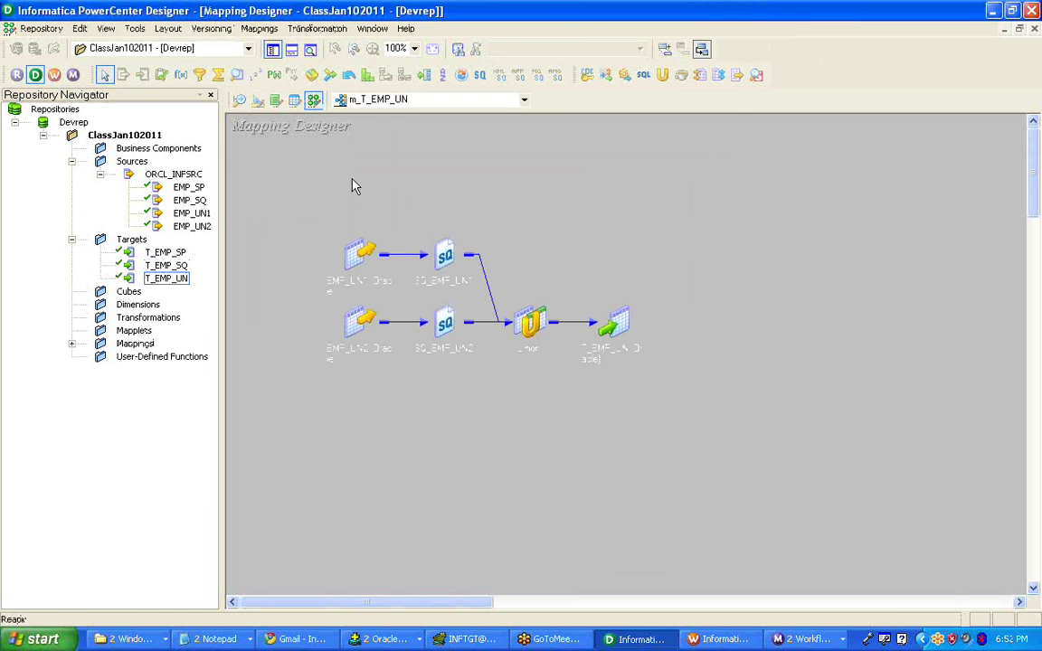
# - Create a new mapping named m_T_EMP_SQ
pyautogui.click(259, 28)
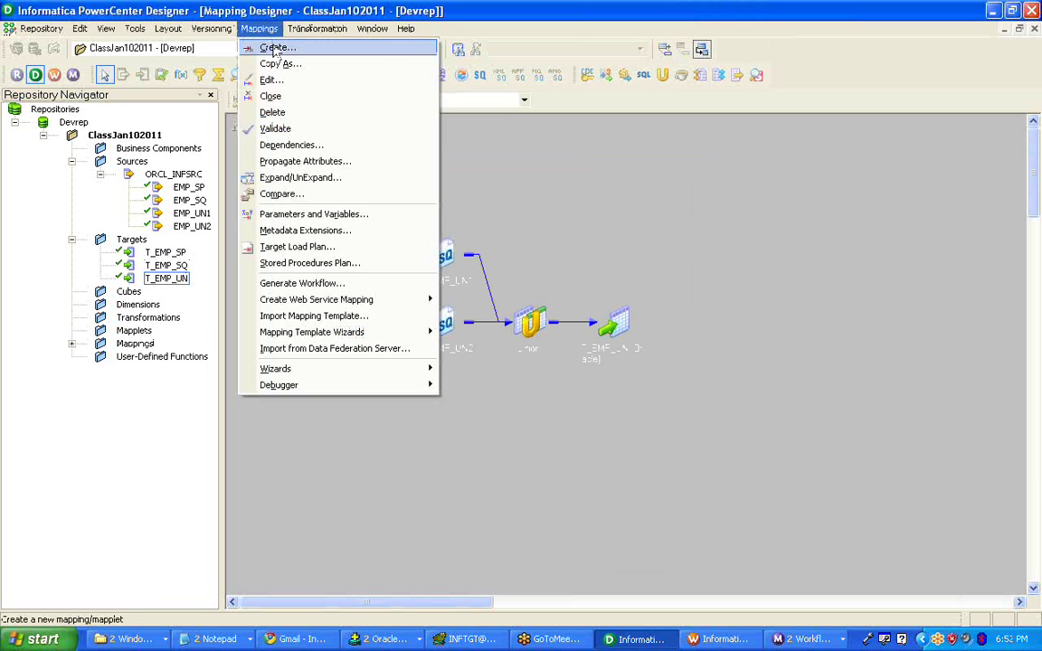
pyautogui.click(276, 43)
pyautogui.write('m')
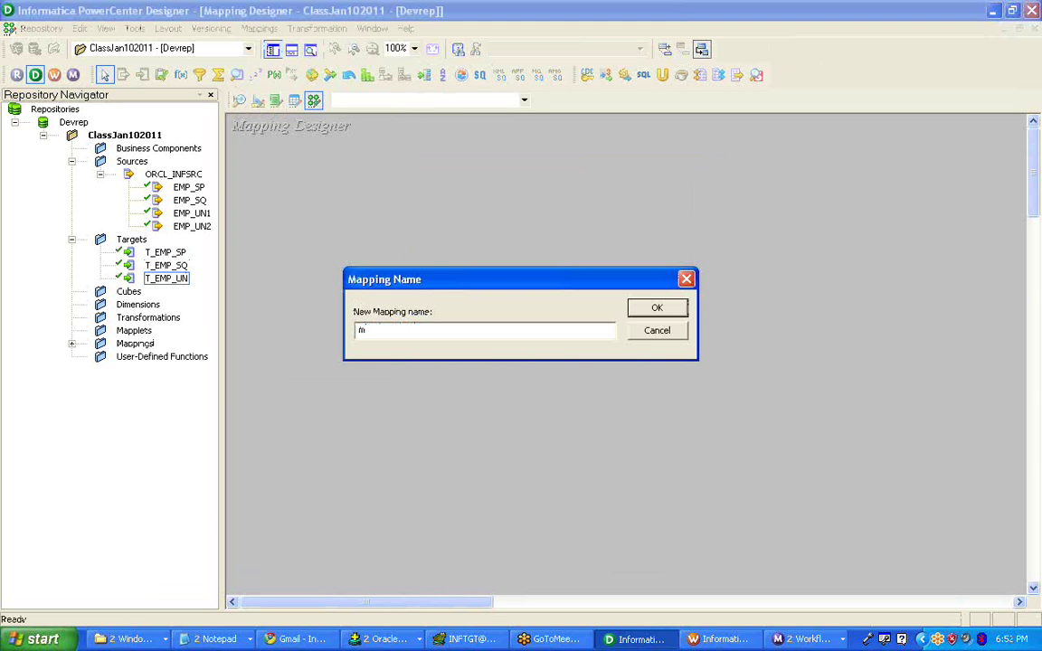
pyautogui.write('_')
pyautogui.press('capslock')
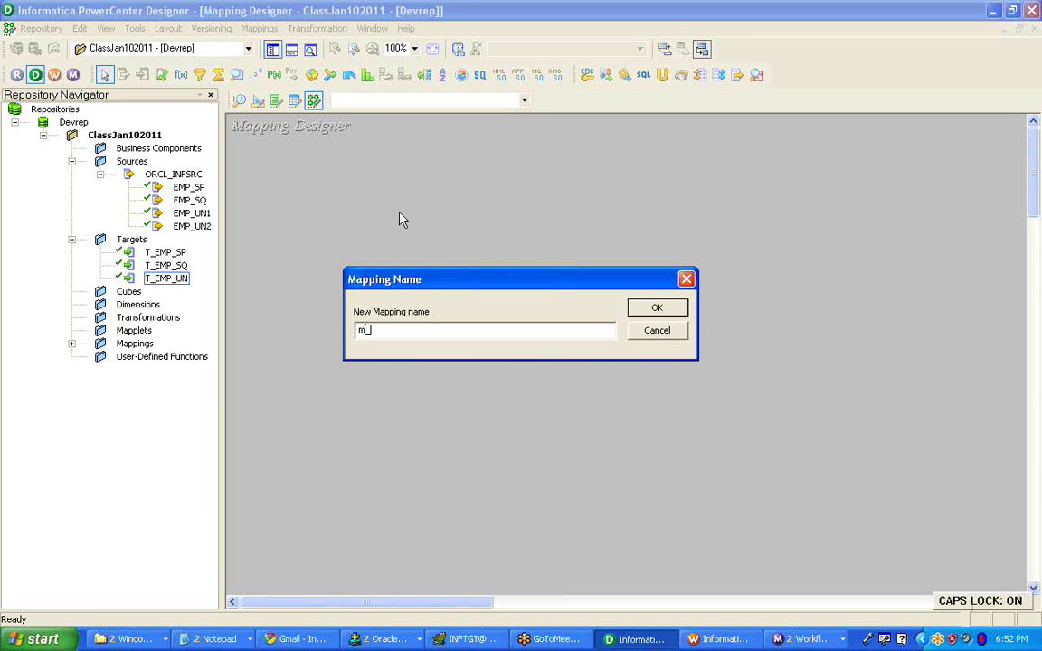
pyautogui.write('EMP_SQ')
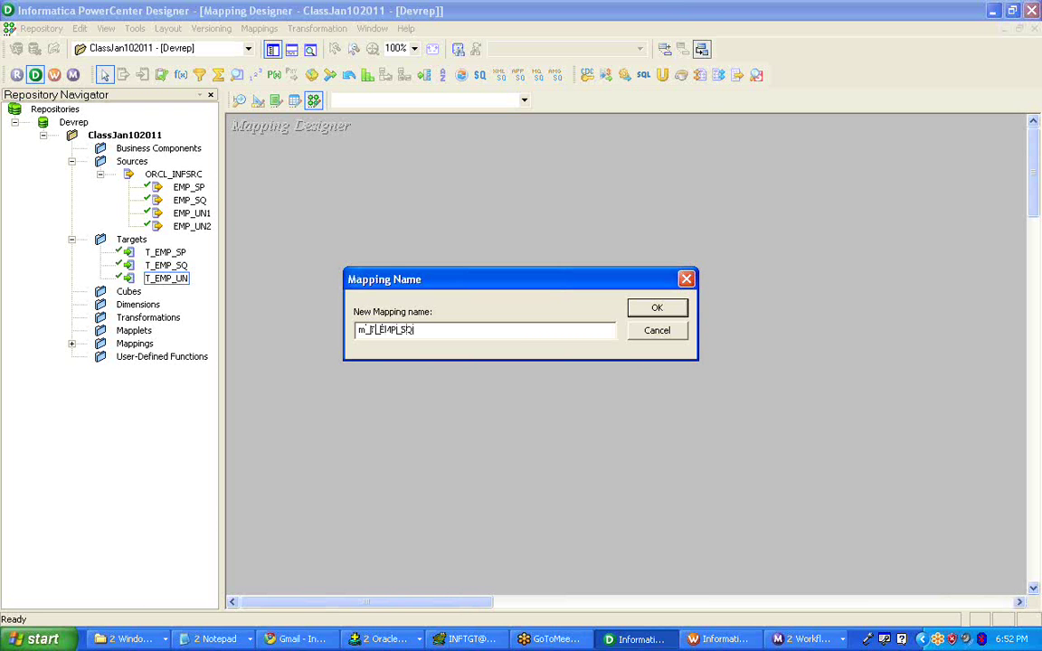
pyautogui.press('Return')
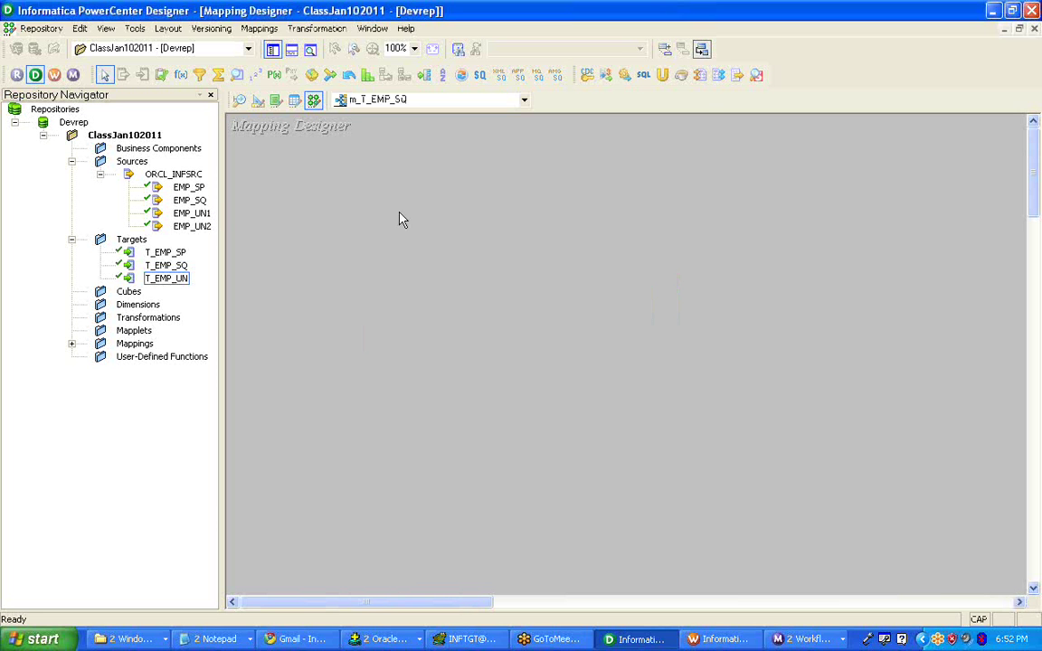
# - Place the EMP_SQ source and T_EMP_SQ target on the canvas, enlarged to show all columns
pyautogui.moveTo(220, 194); pyautogui.dragTo(262, 196)
pyautogui.moveTo(189, 200); pyautogui.dragTo(308, 221)
pyautogui.click(167, 265)
pyautogui.moveTo(178, 269); pyautogui.dragTo(761, 227)
pyautogui.click(273, 74)
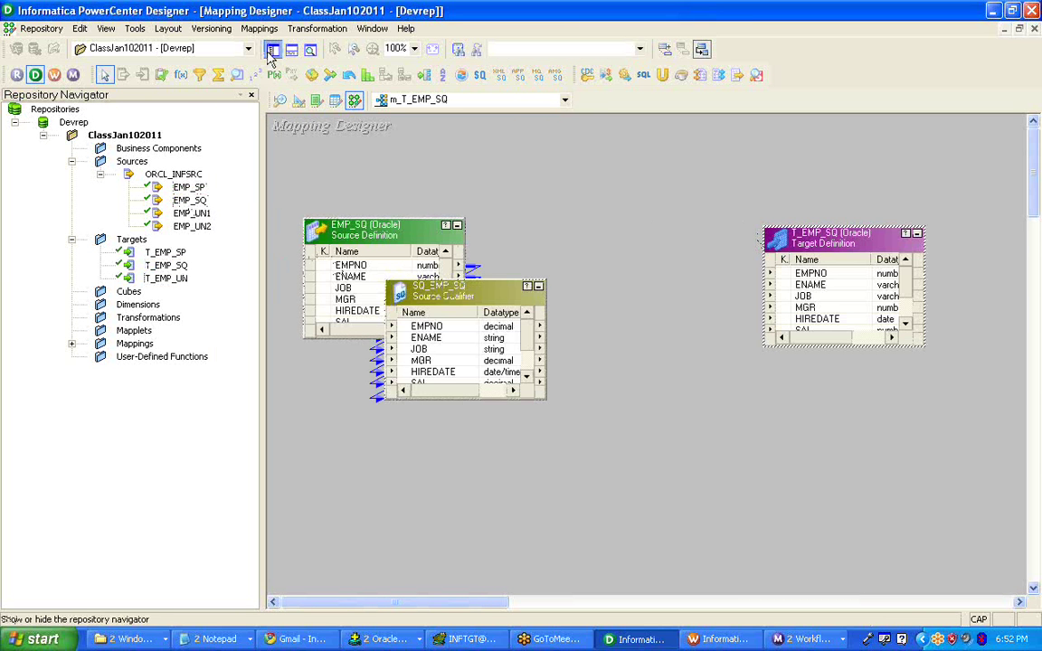
pyautogui.moveTo(624, 226); pyautogui.dragTo(710, 270)
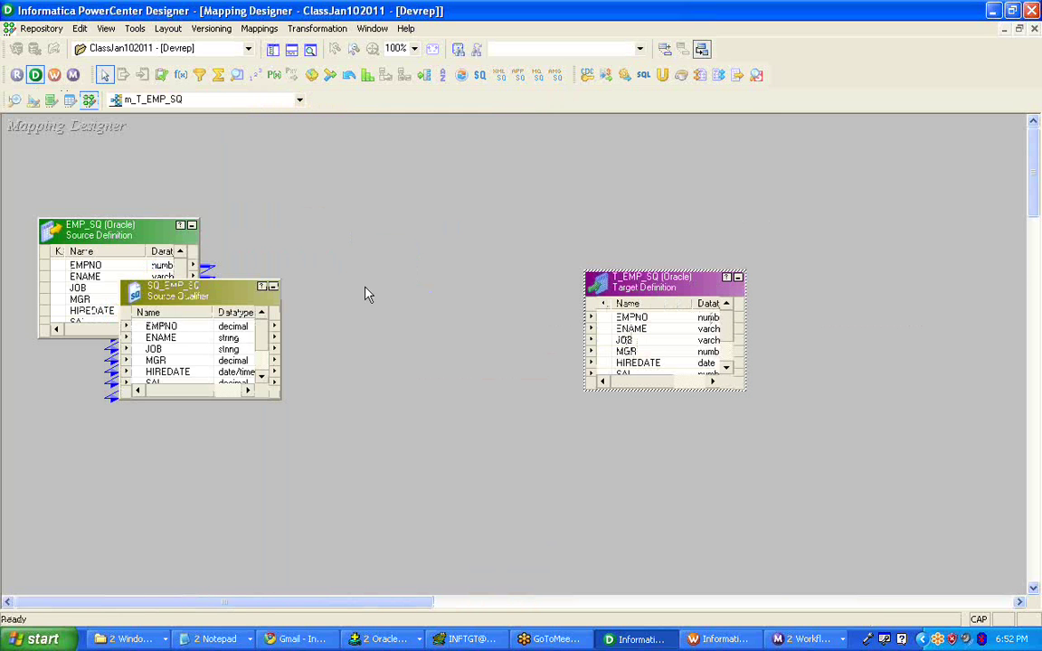
pyautogui.click(253, 289)
pyautogui.moveTo(253, 291); pyautogui.dragTo(366, 224)
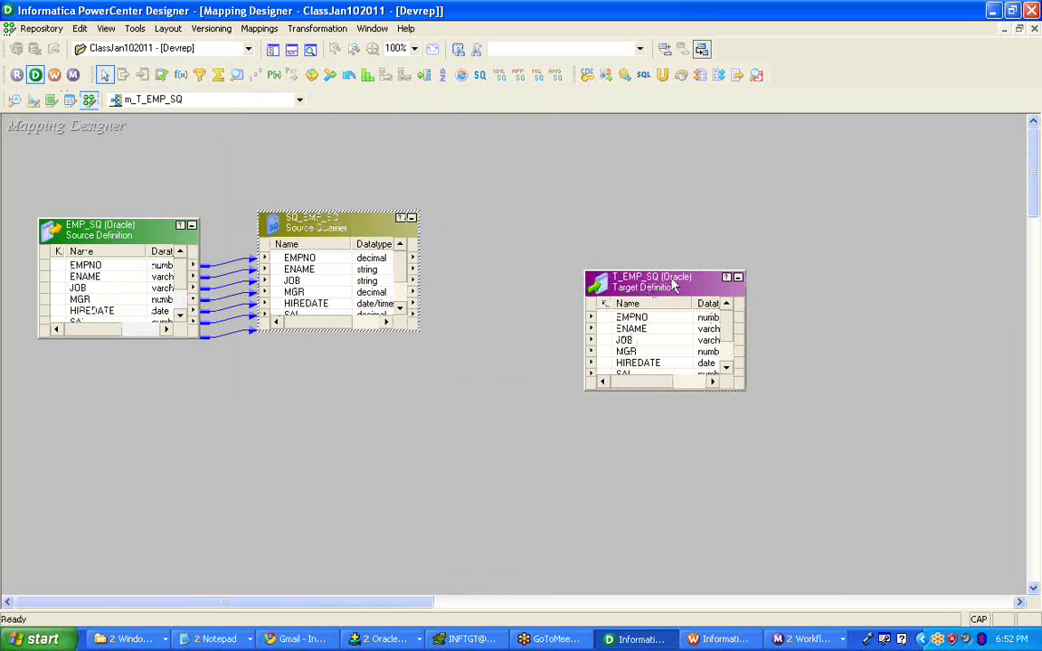
pyautogui.moveTo(651, 271); pyautogui.dragTo(651, 168)
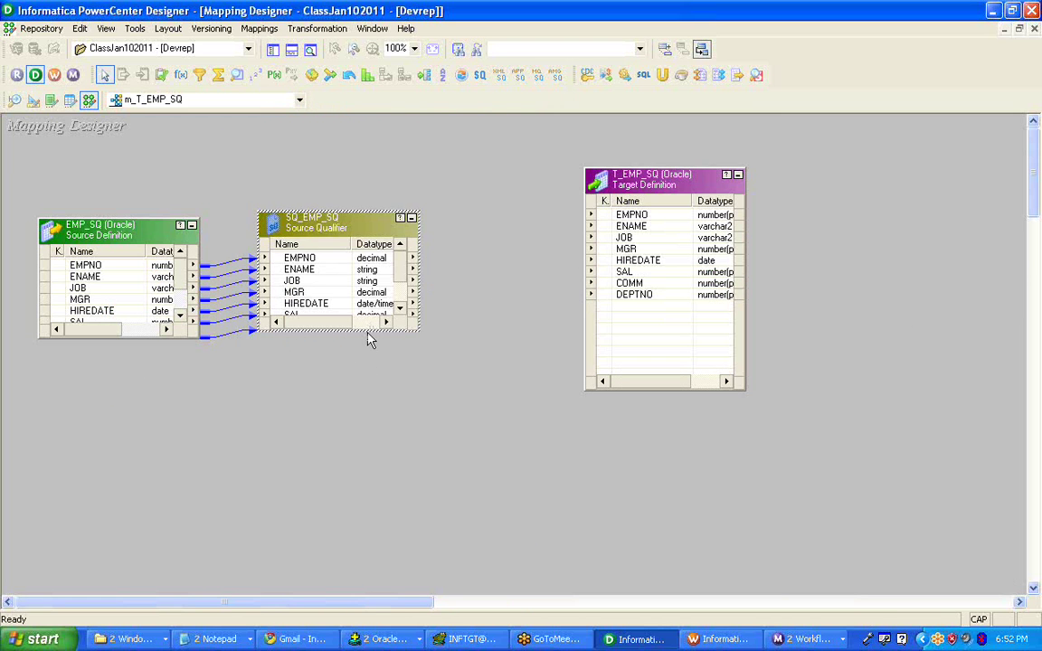
pyautogui.moveTo(362, 331); pyautogui.dragTo(363, 395)
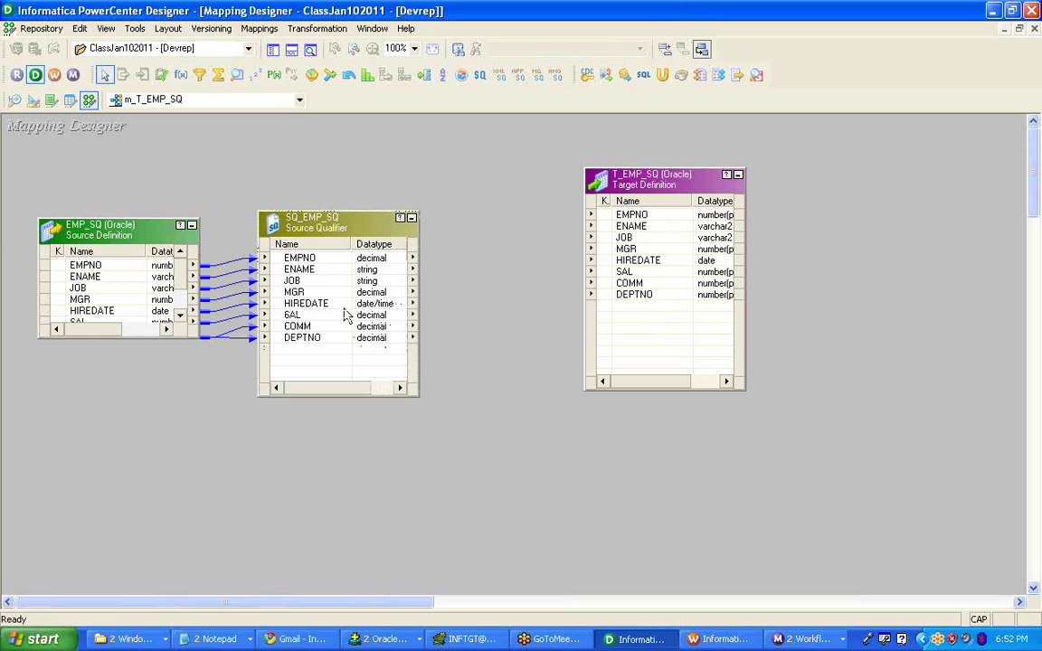
# - Link all eight SQ_EMP_SQ ports to the T_EMP_SQ target
pyautogui.click(325, 271)
pyautogui.press('Up')
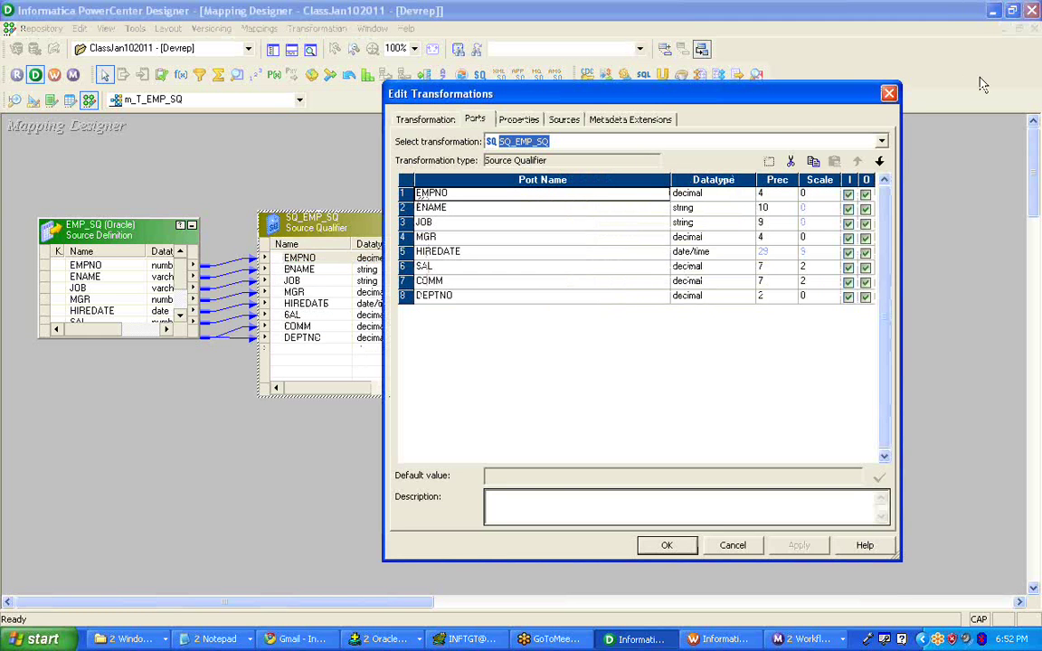
pyautogui.click(889, 94)
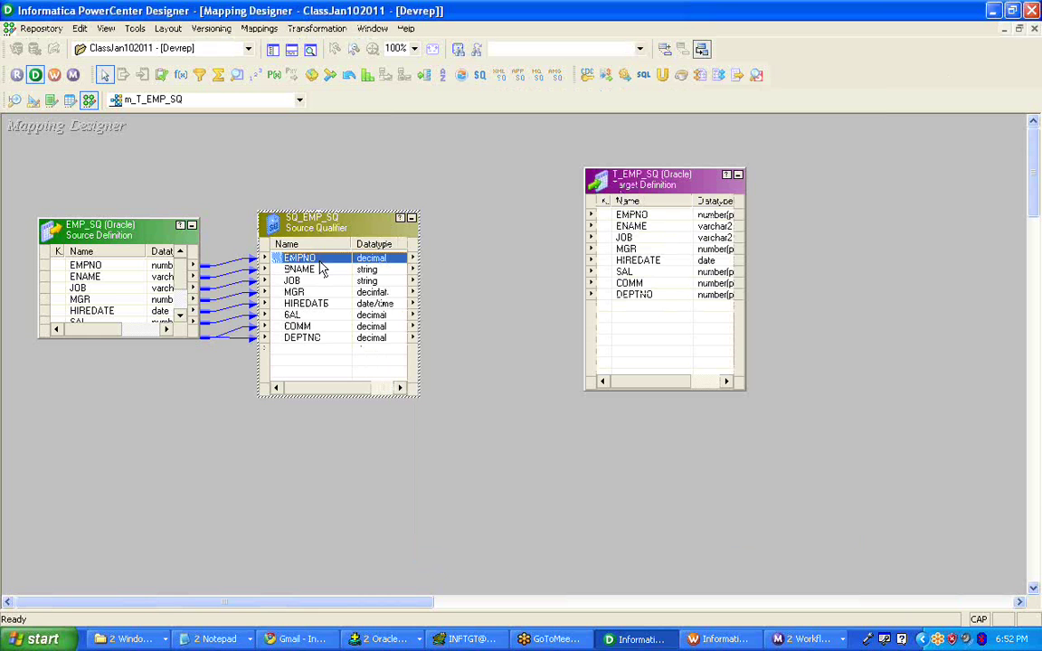
pyautogui.keyDown('shift'); pyautogui.click(324, 342); pyautogui.keyUp('shift')
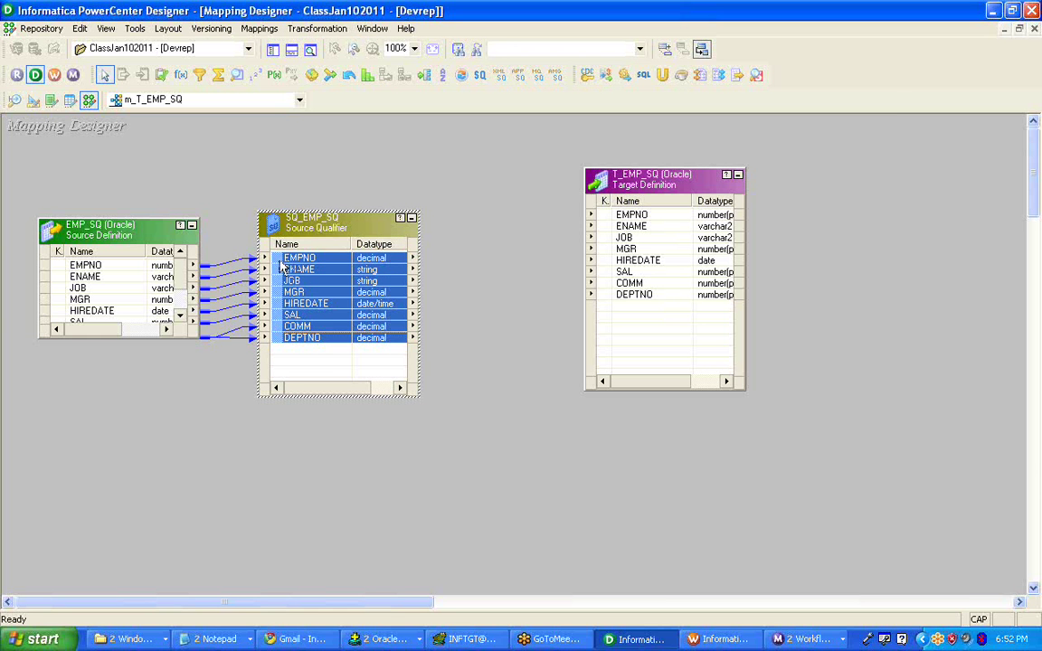
pyautogui.moveTo(270, 257); pyautogui.dragTo(876, 240)
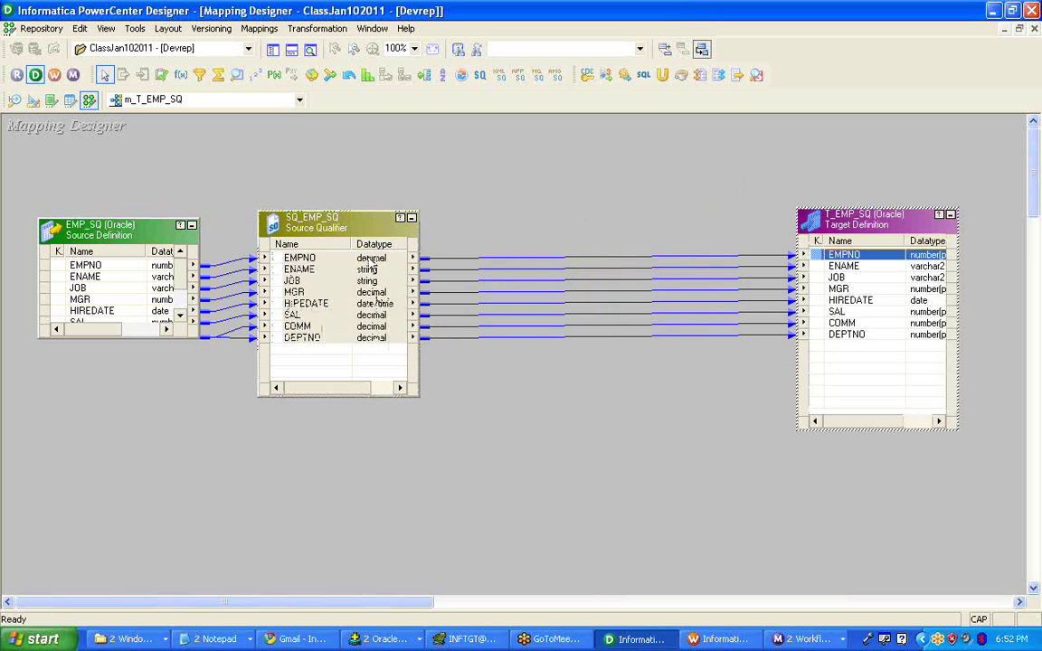
pyautogui.doubleClick(337, 244)
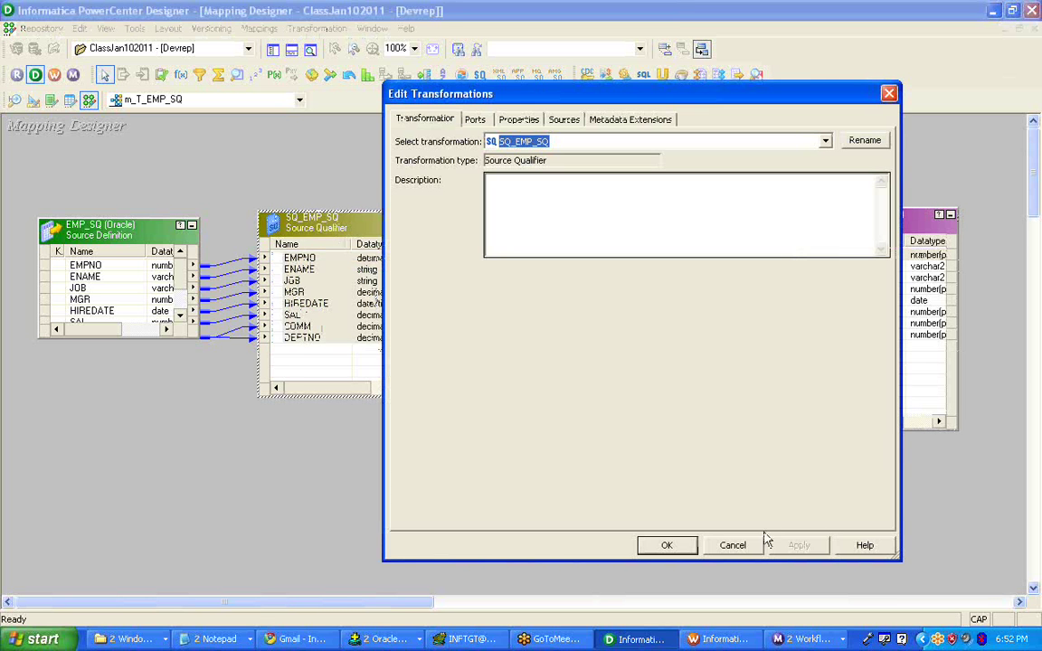
pyautogui.click(733, 546)
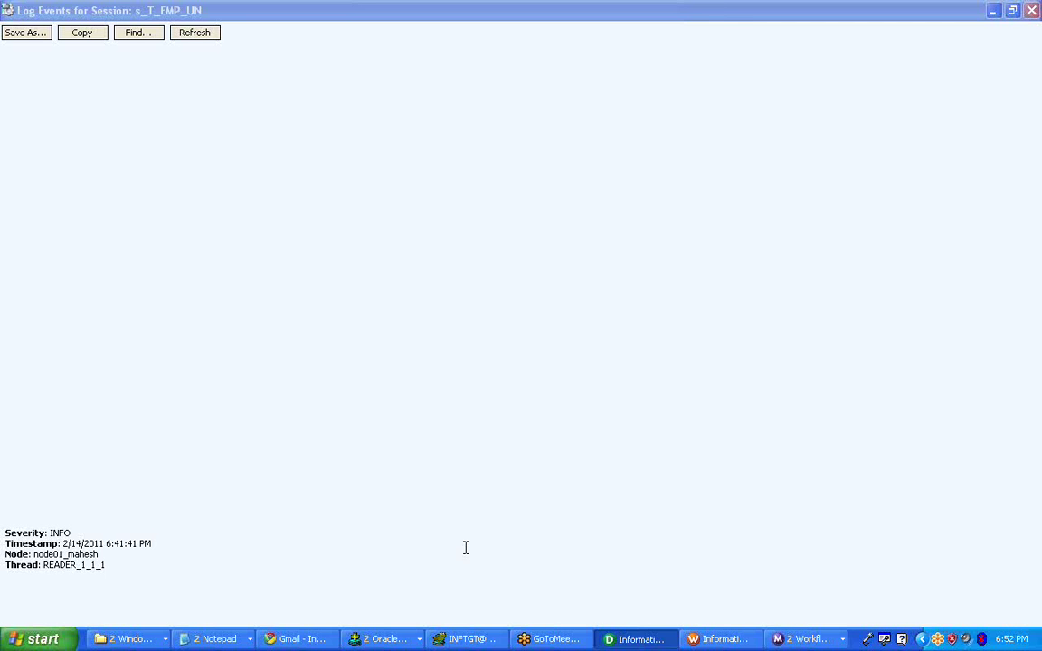
# - Move the Mouse Properties double-click speed slider slightly toward Slow and apply
pyautogui.hotkey('alt', 'F4')
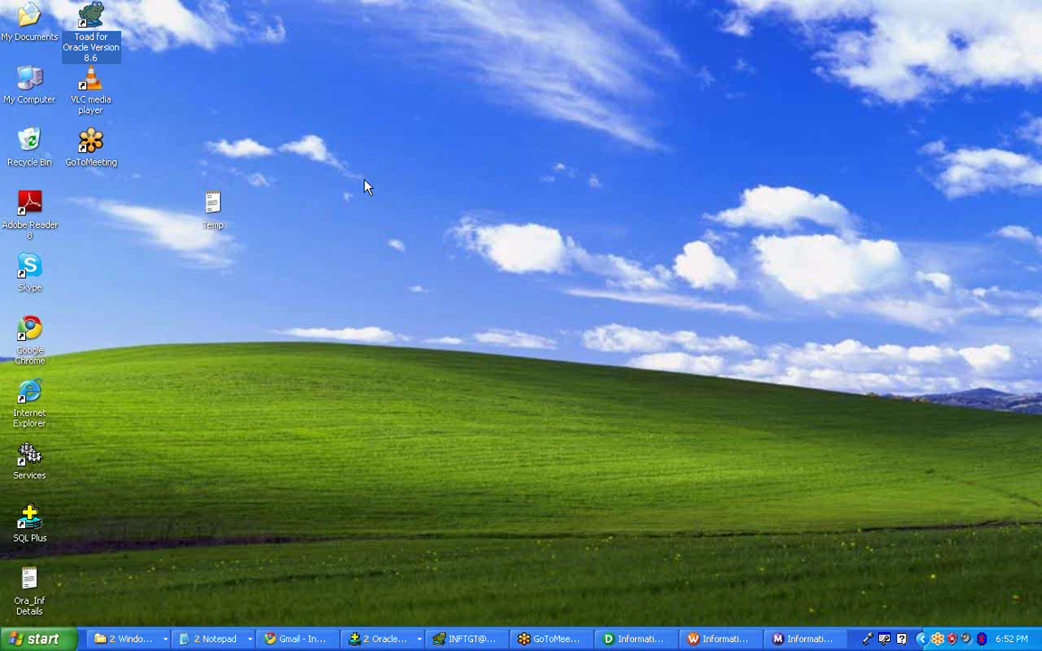
pyautogui.rightClick(364, 182)
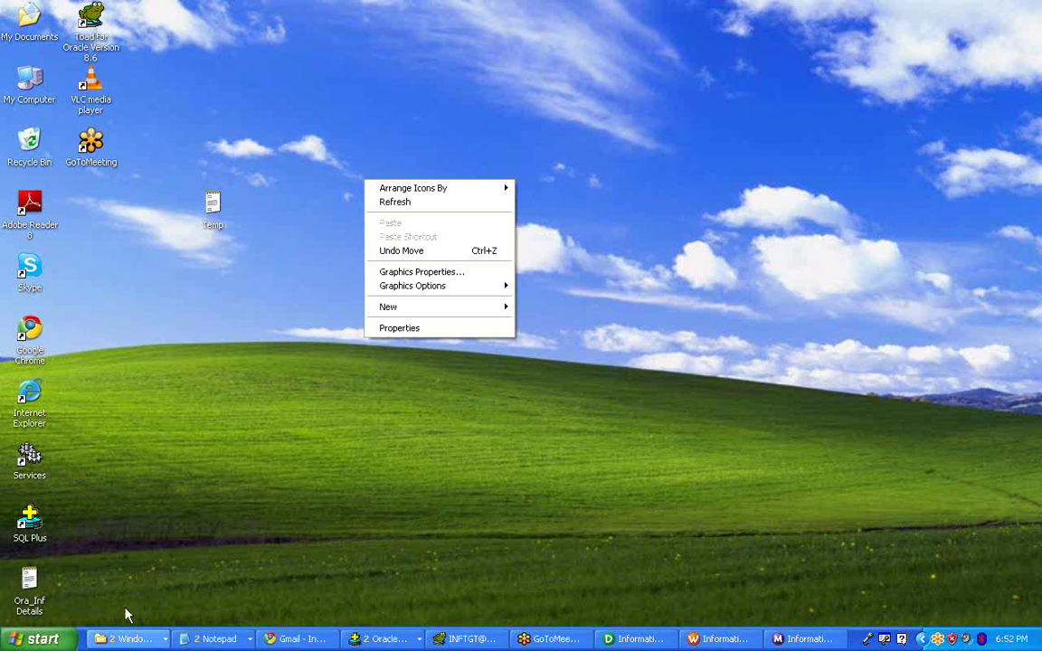
pyautogui.click(350, 362)
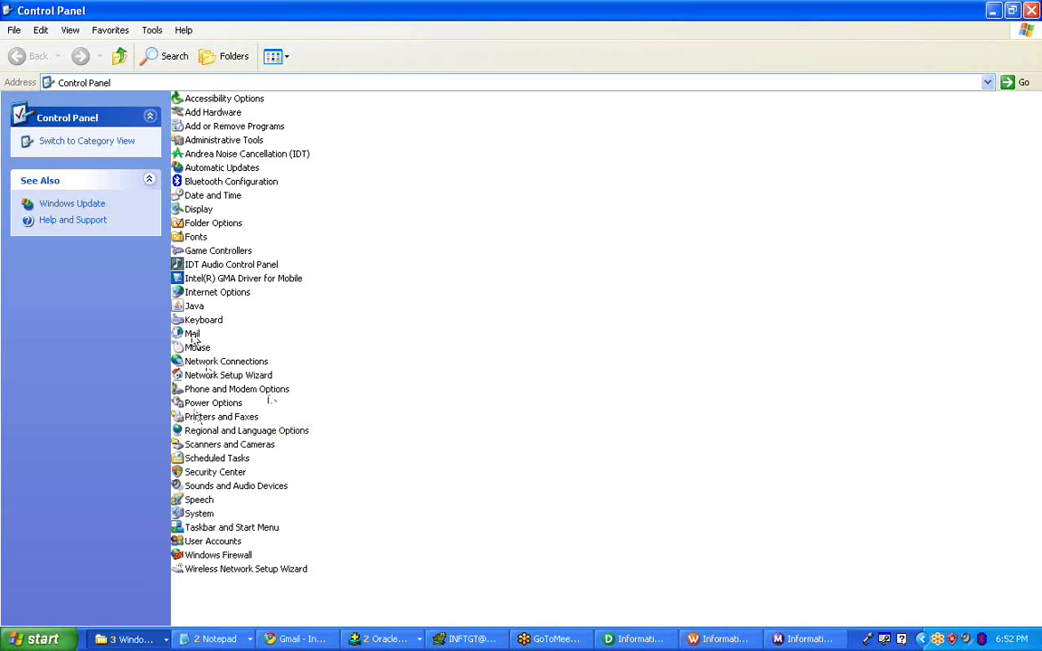
pyautogui.click(199, 348)
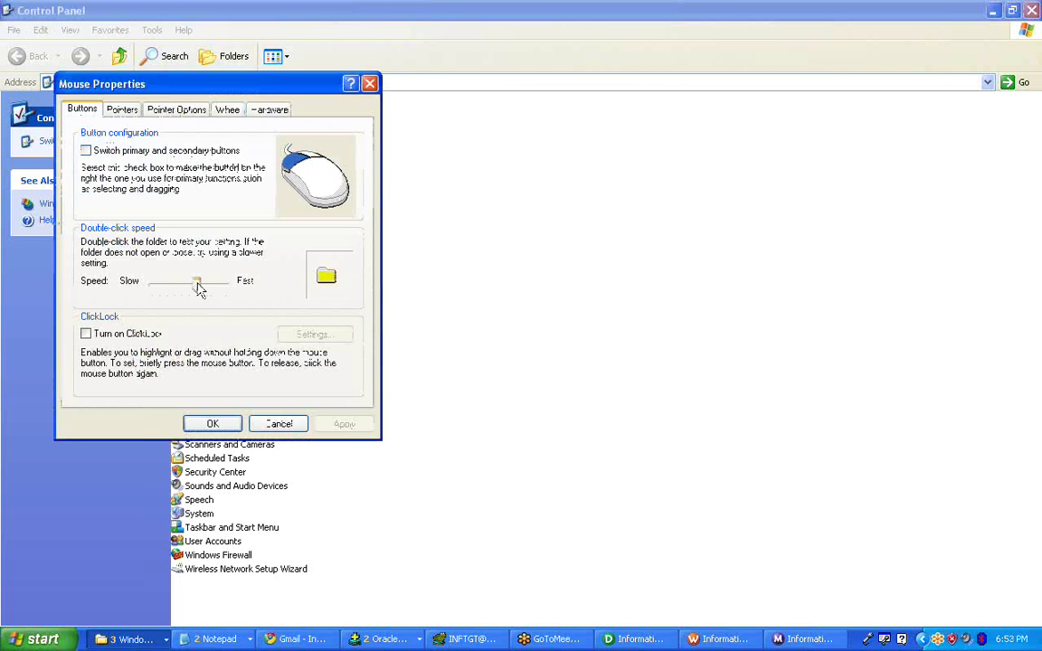
pyautogui.moveTo(199, 289); pyautogui.dragTo(193, 288)
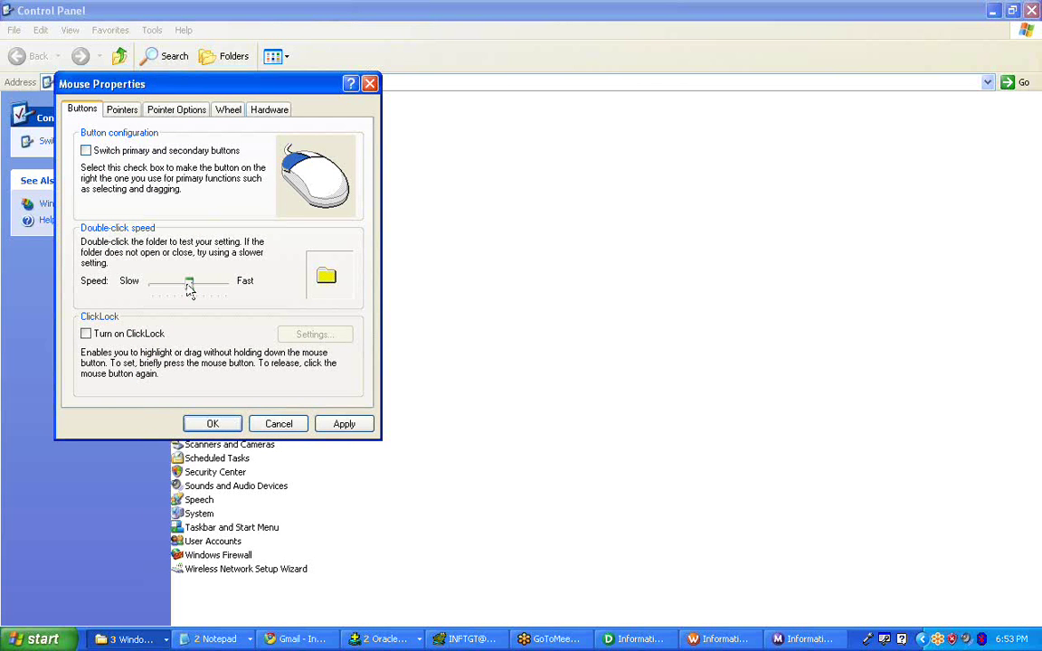
pyautogui.moveTo(190, 288); pyautogui.dragTo(183, 288)
pyautogui.click(343, 424)
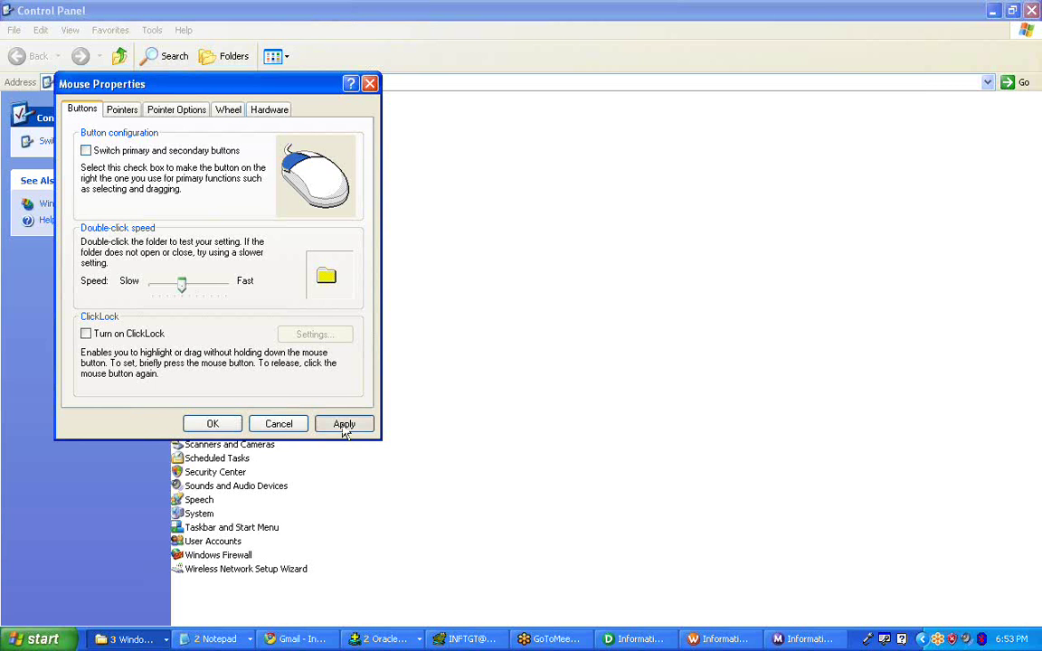
# - Arrange the m_T_EMP_SQ mapping objects as icons and shift the T_EMP_SQ icon right
pyautogui.click(278, 424)
pyautogui.hotkey('alt', 'Tab')
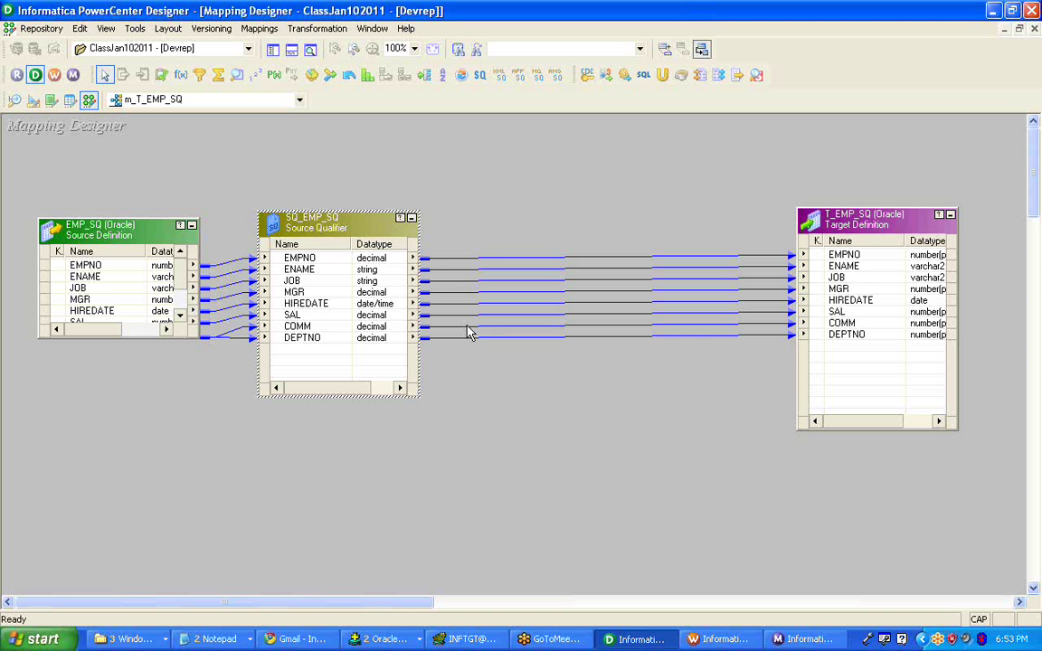
pyautogui.rightClick(461, 172)
pyautogui.click(517, 266)
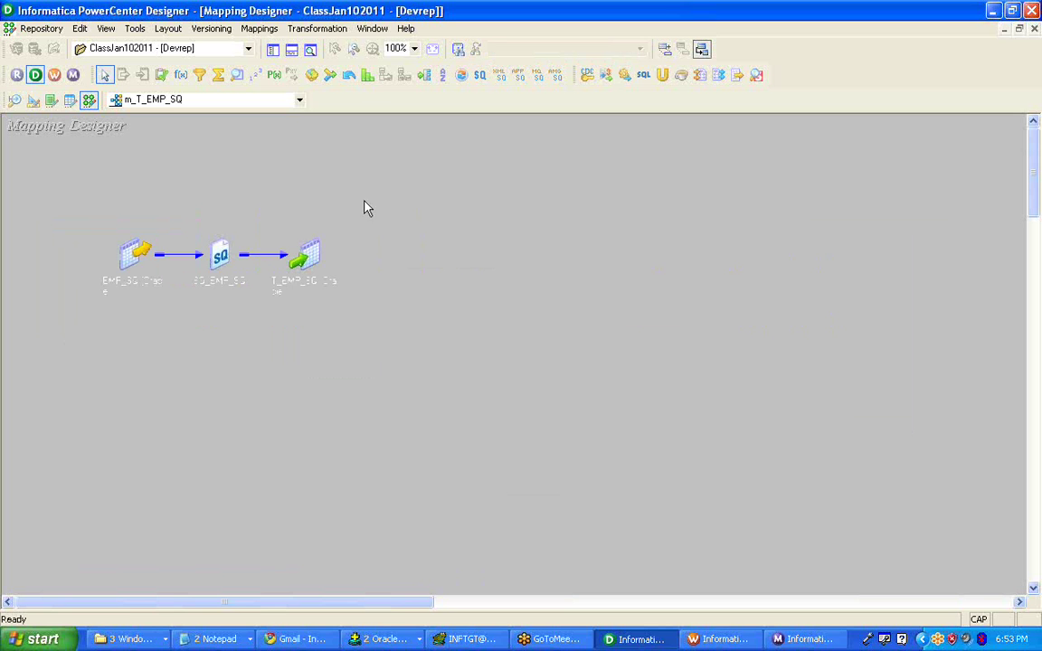
pyautogui.doubleClick(220, 254)
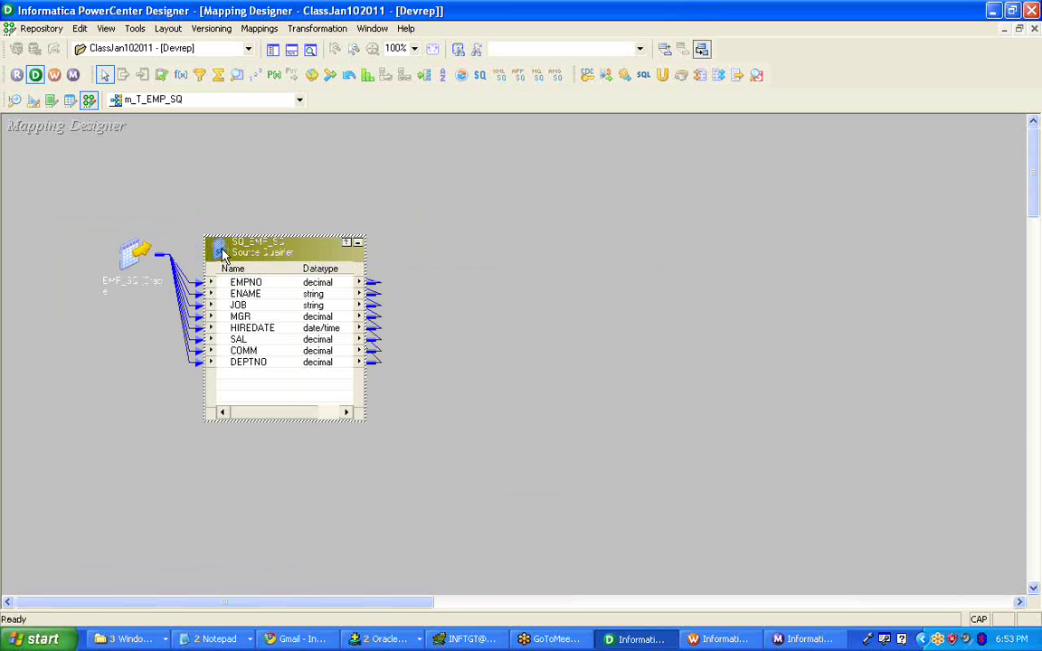
pyautogui.doubleClick(232, 255)
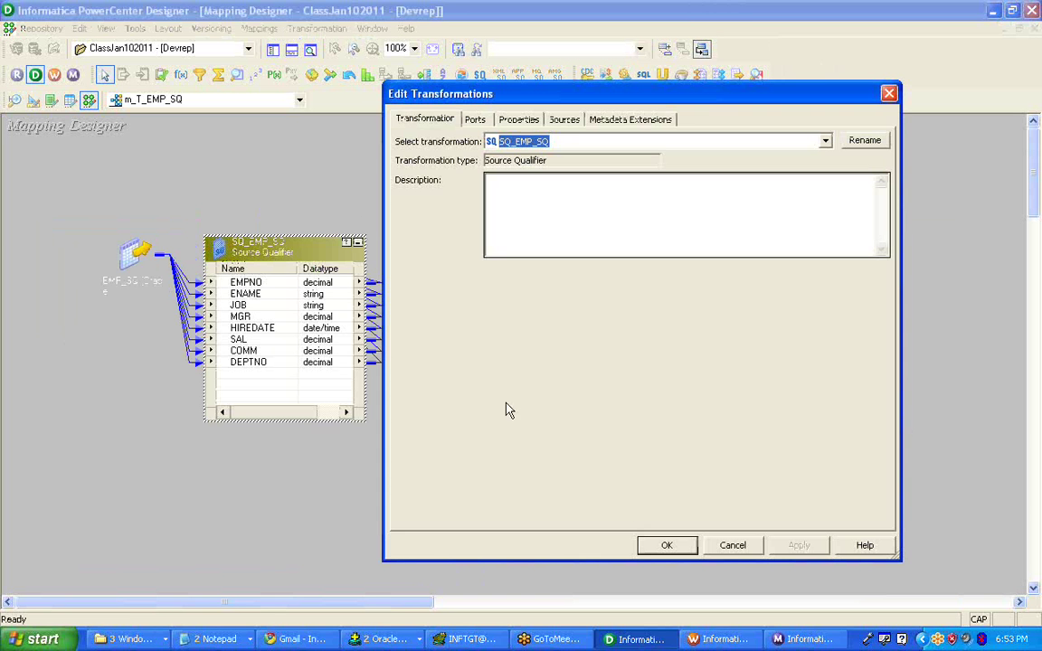
pyautogui.click(728, 544)
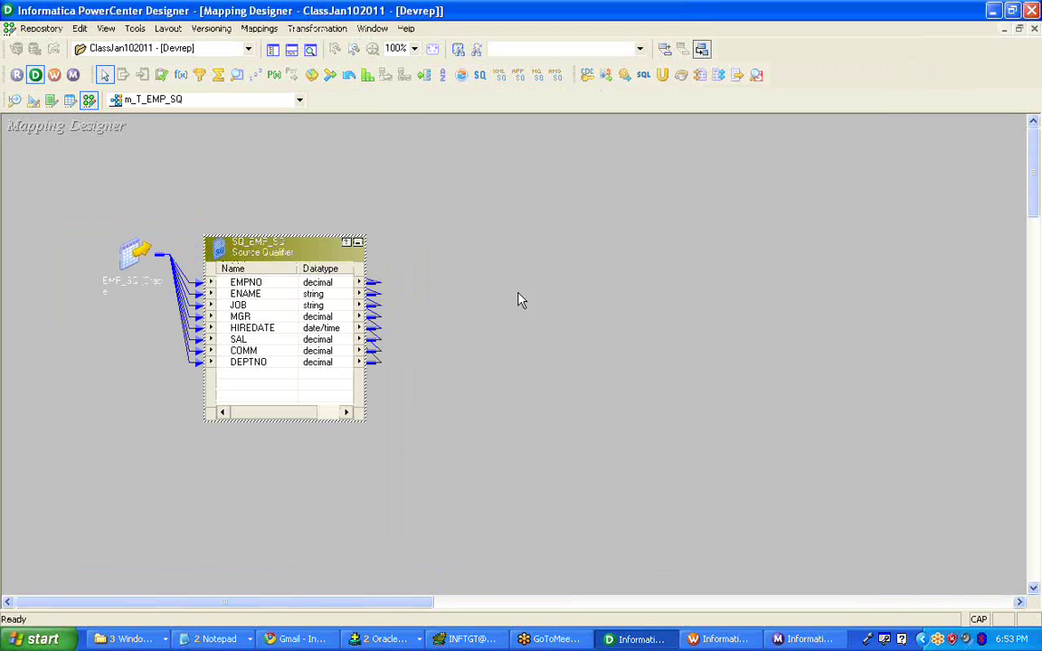
pyautogui.click(357, 242)
pyautogui.moveTo(312, 263); pyautogui.dragTo(477, 268)
# - Arrange All objects expanded and enlarge SQ_EMP_SQ so SAL, COMM and DEPTNO show
pyautogui.rightClick(283, 166)
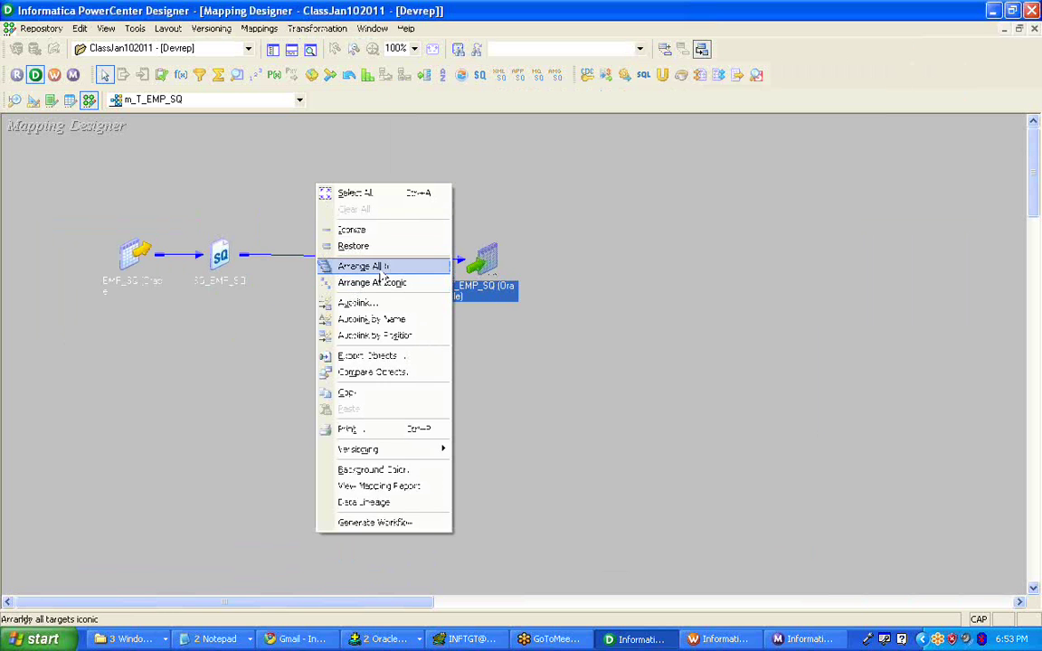
pyautogui.click(346, 270)
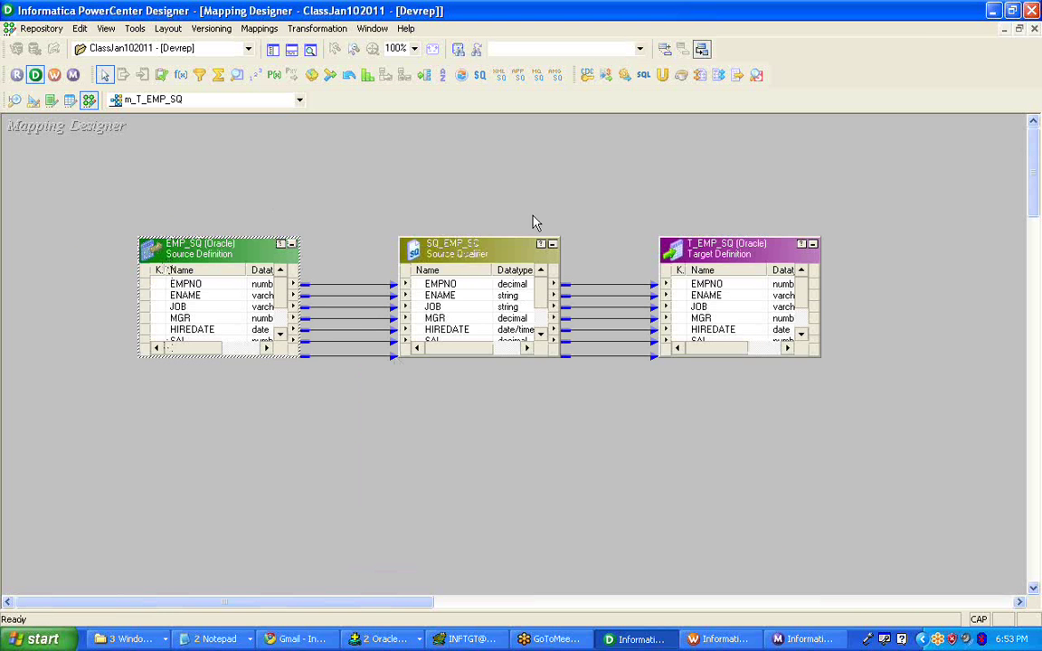
pyautogui.click(486, 258)
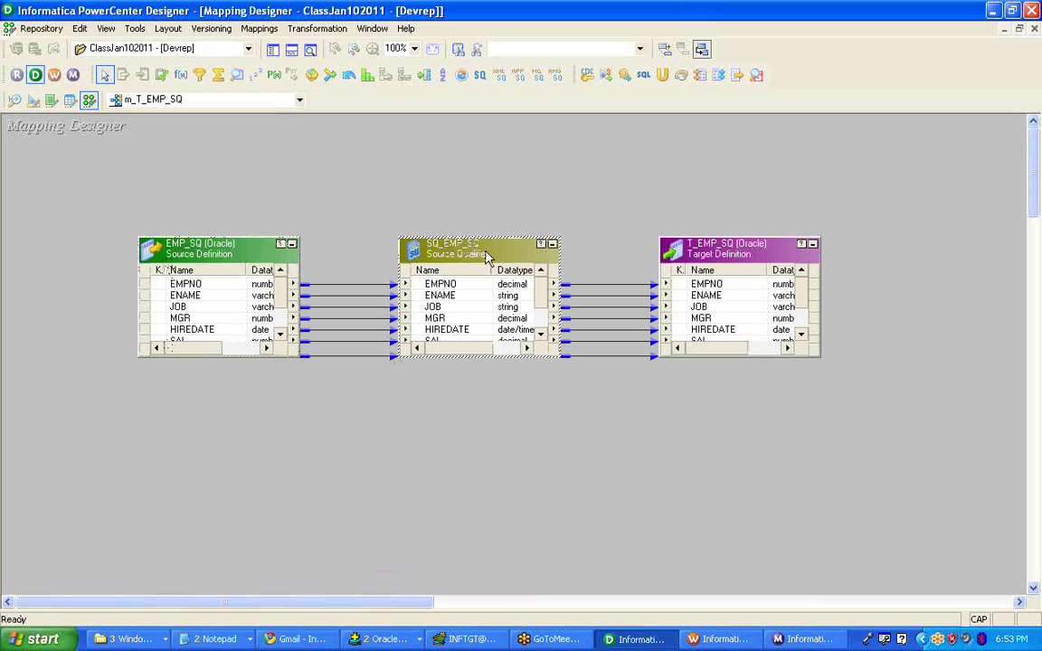
pyautogui.click(707, 261)
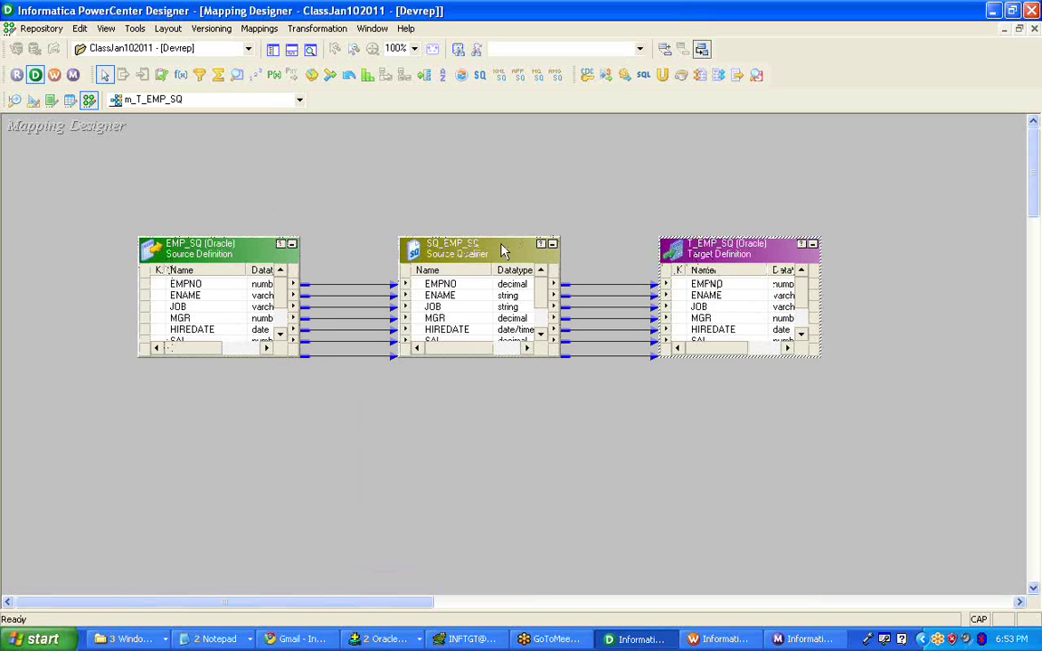
pyautogui.moveTo(502, 237); pyautogui.dragTo(503, 175)
pyautogui.click(647, 479)
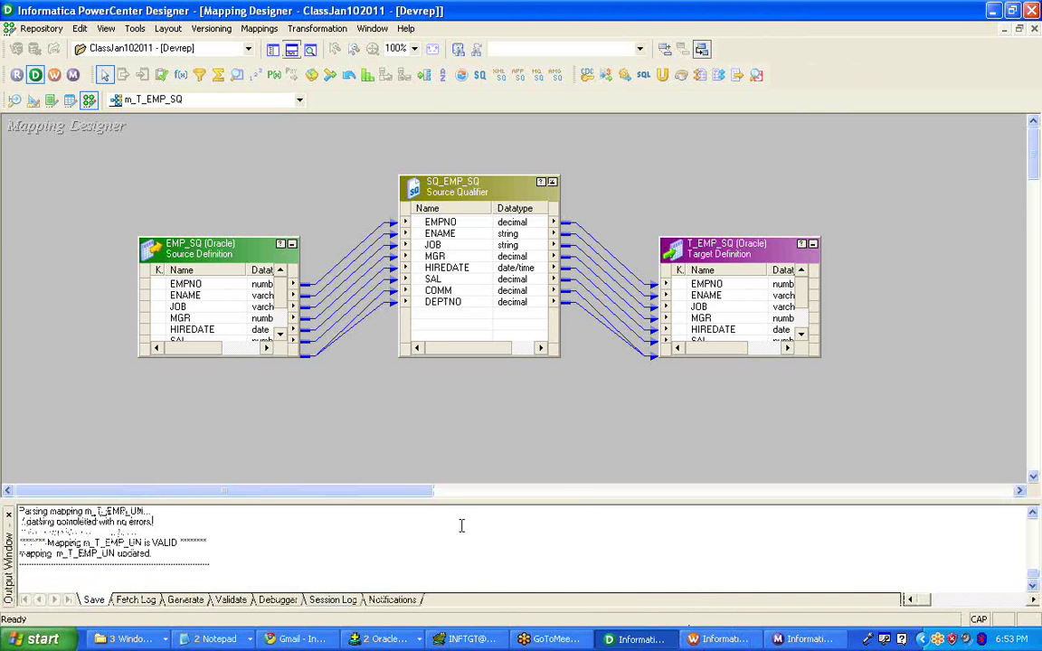
pyautogui.hotkey('alt', 'Tab')
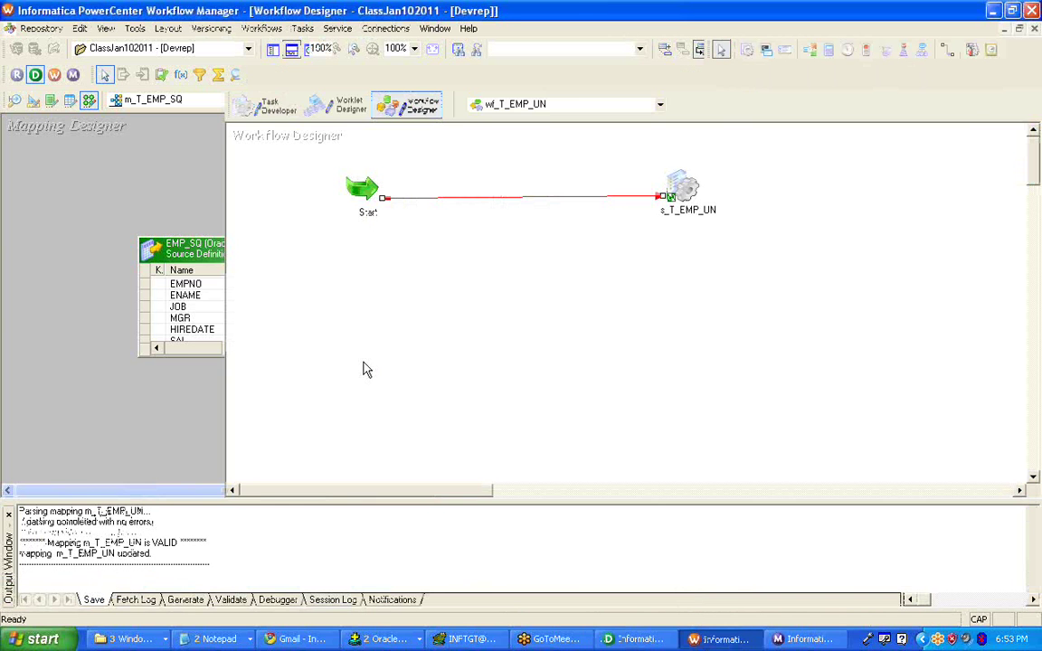
# - In Task Developer, create session s_T_EMP_SQ based on mapping m_T_EMP_SQ
pyautogui.click(256, 106)
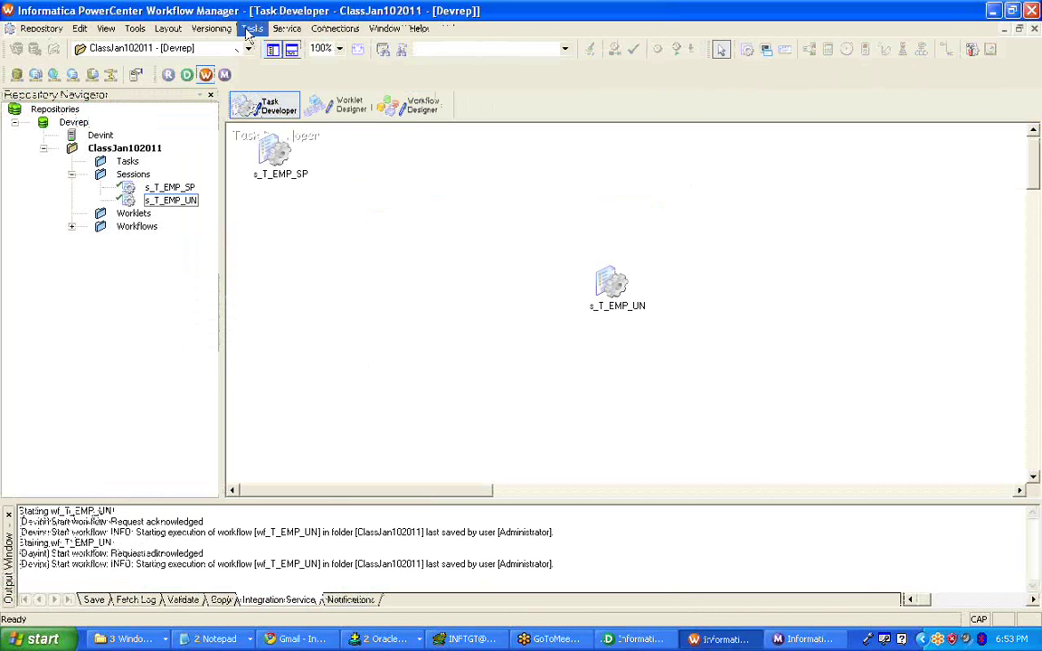
pyautogui.click(251, 28)
pyautogui.click(271, 44)
pyautogui.click(514, 326)
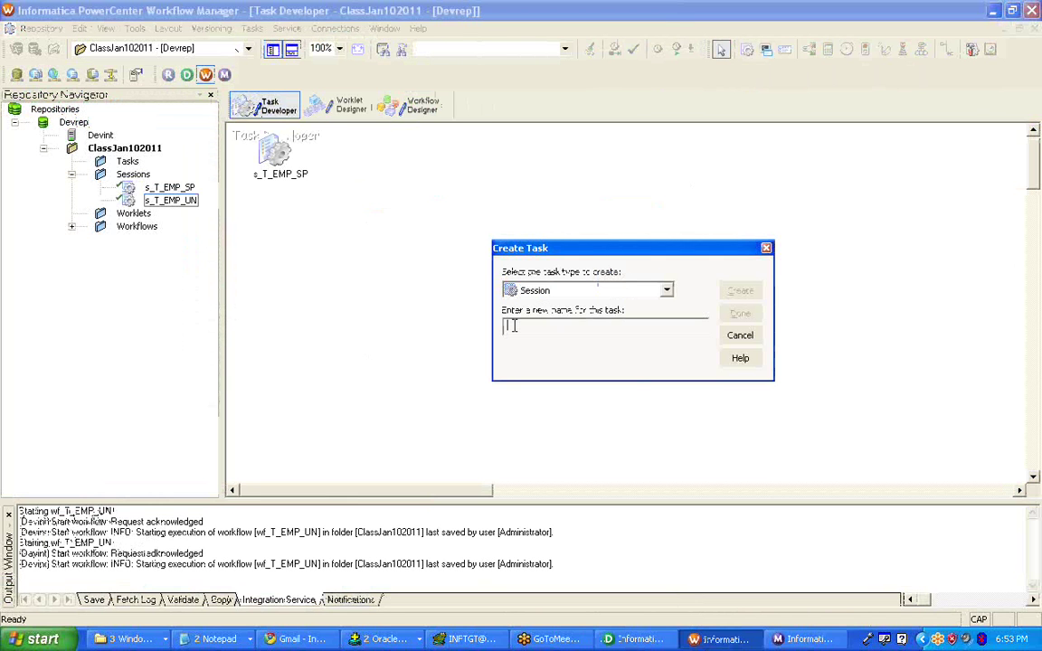
pyautogui.write('S')
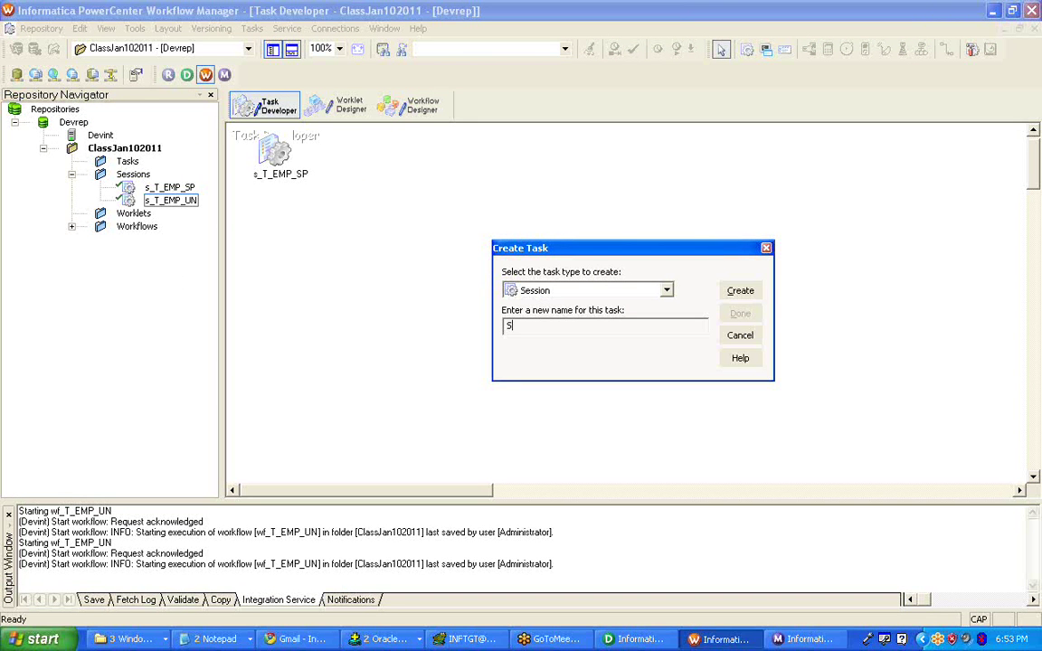
pyautogui.write('_E')
pyautogui.write('T_')
pyautogui.click(747, 292)
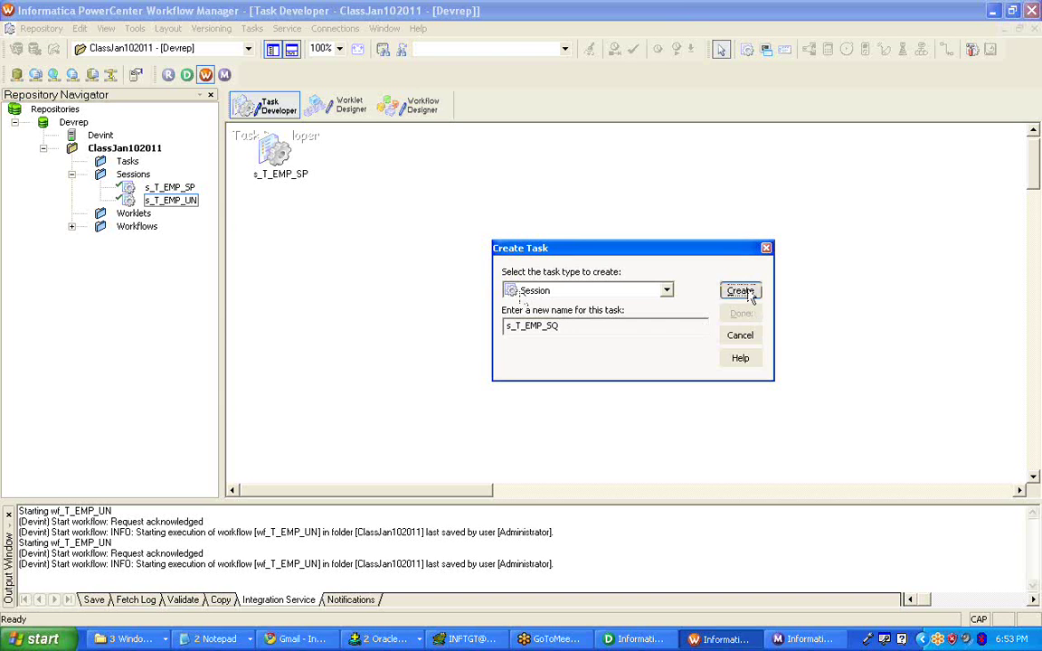
pyautogui.click(495, 265)
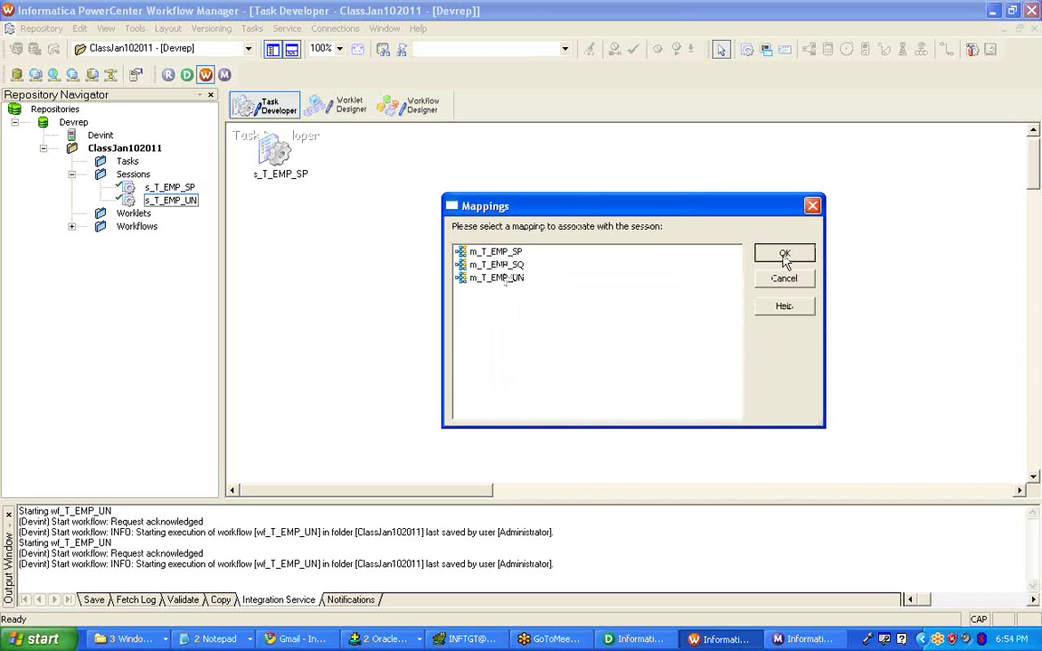
pyautogui.click(783, 255)
pyautogui.click(739, 313)
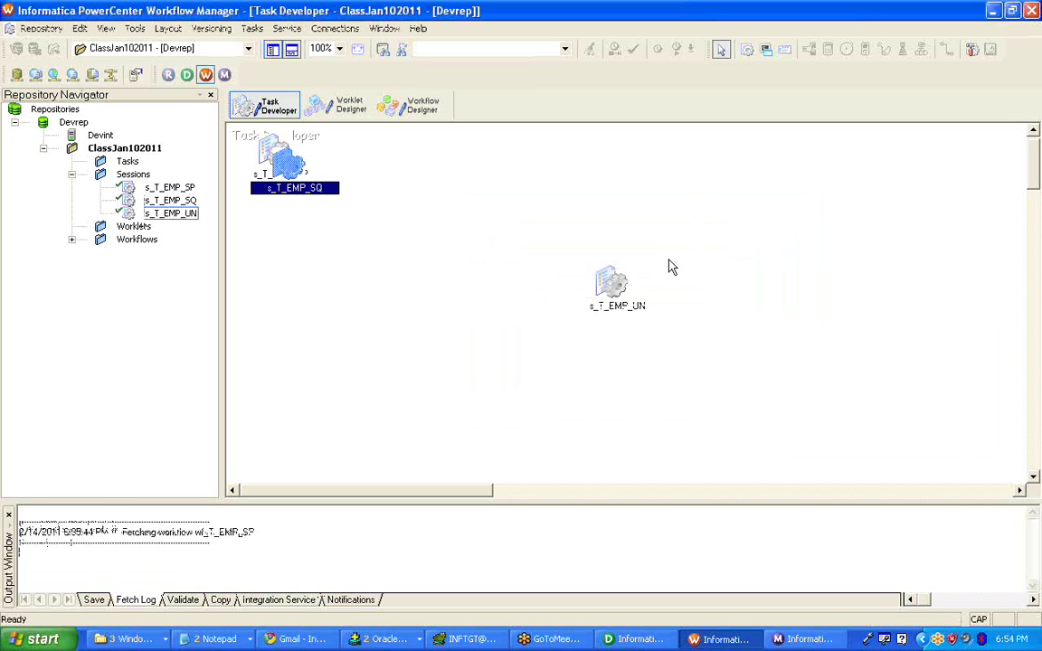
pyautogui.moveTo(271, 163); pyautogui.dragTo(534, 323)
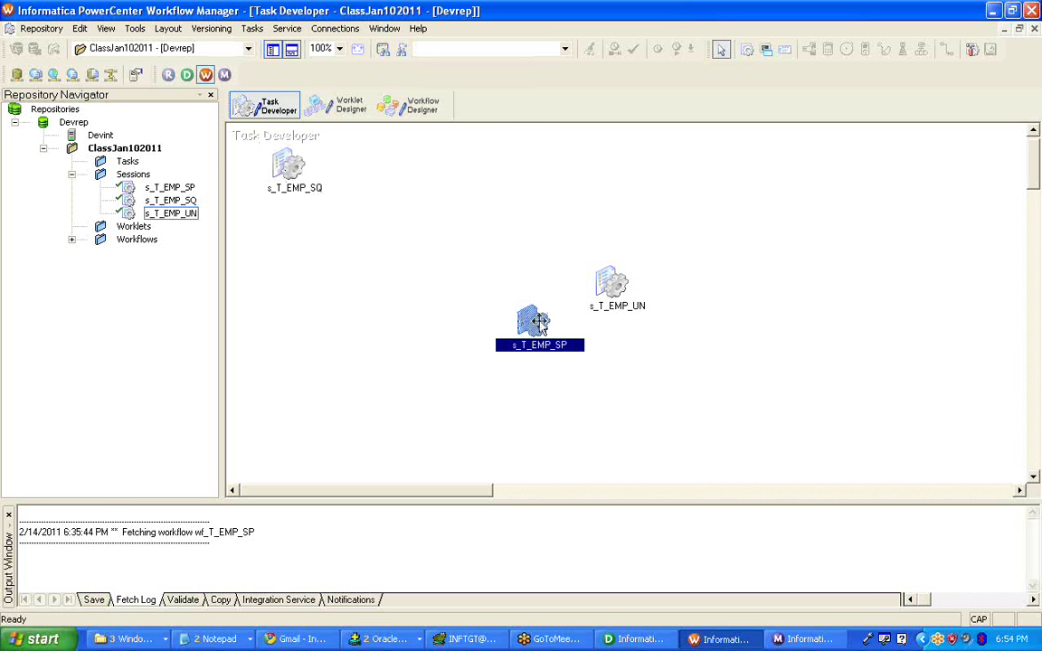
# - Clear the Task Developer canvas and place the s_T_EMP_SQ session on it
pyautogui.doubleClick(538, 321)
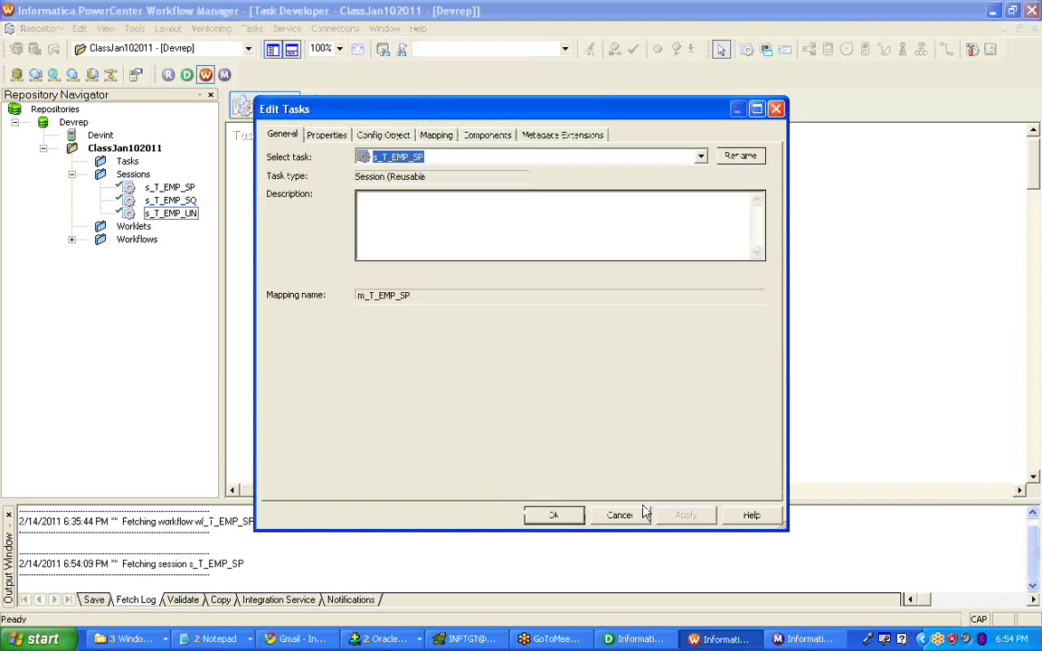
pyautogui.click(620, 514)
pyautogui.rightClick(513, 177)
pyautogui.click(558, 200)
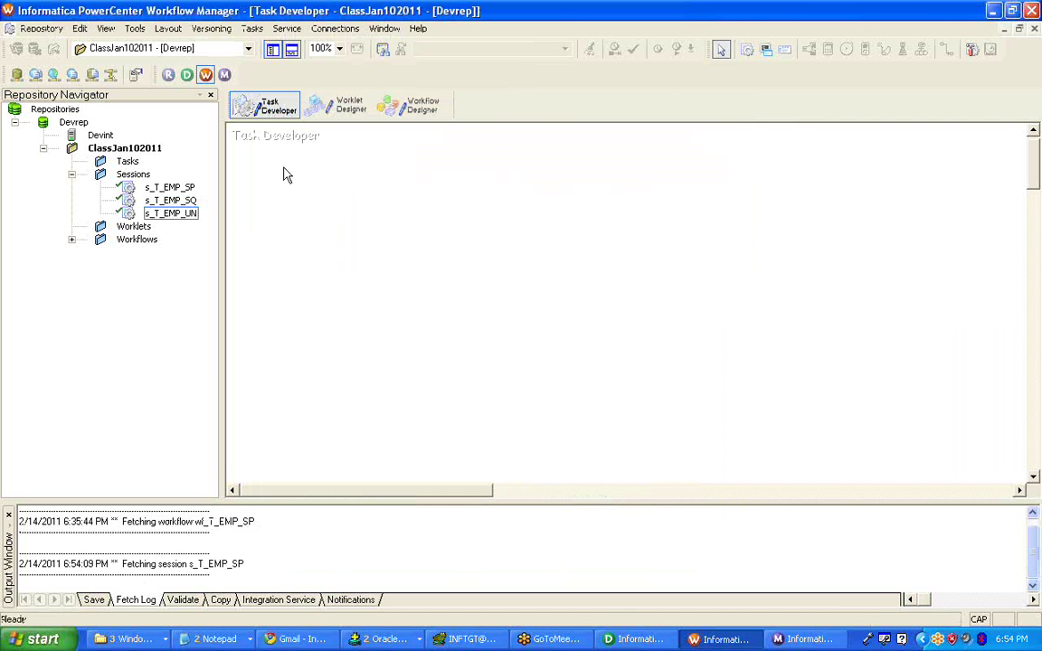
pyautogui.moveTo(170, 200); pyautogui.dragTo(538, 226)
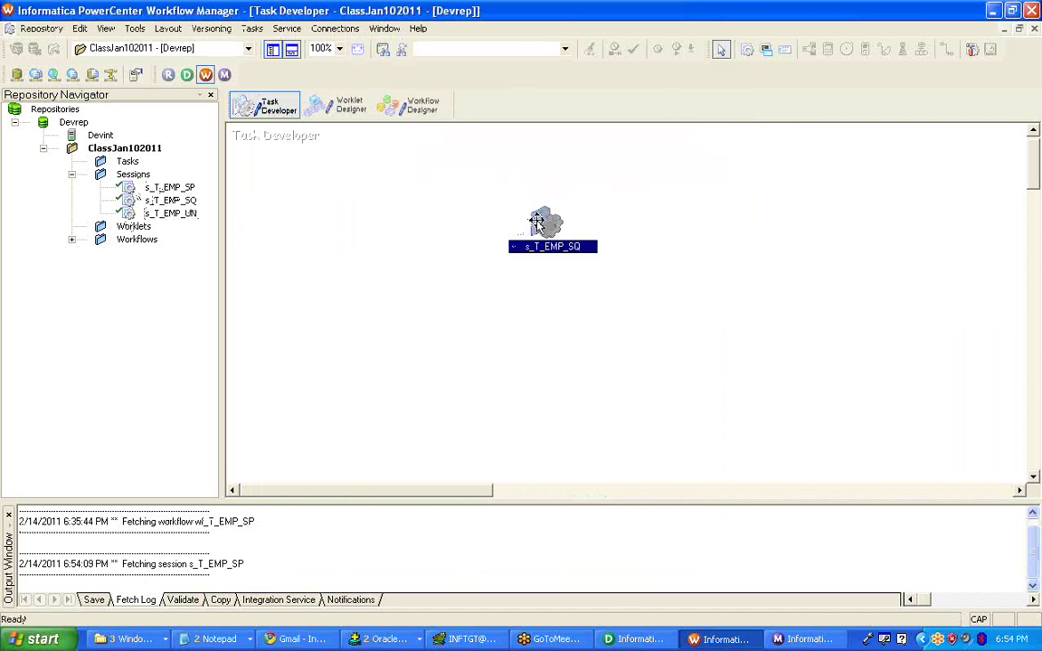
# - In the session's Mapping tab, set the T_EMP_SQ target connection to ORCL_INFTGT
pyautogui.rightClick(540, 224)
pyautogui.click(569, 232)
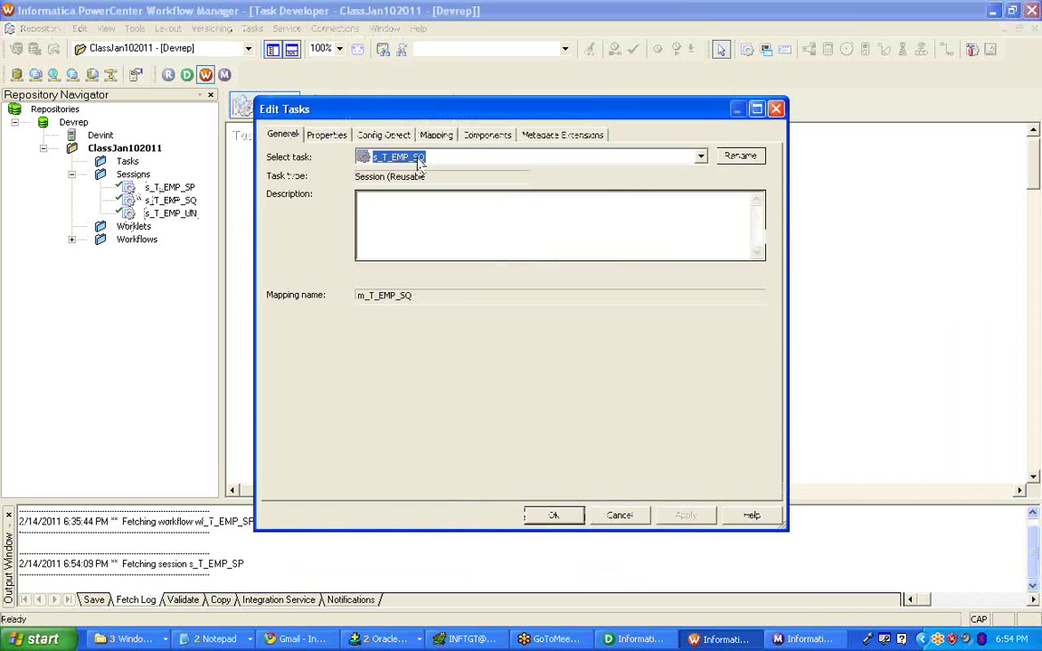
pyautogui.click(436, 135)
pyautogui.click(352, 263)
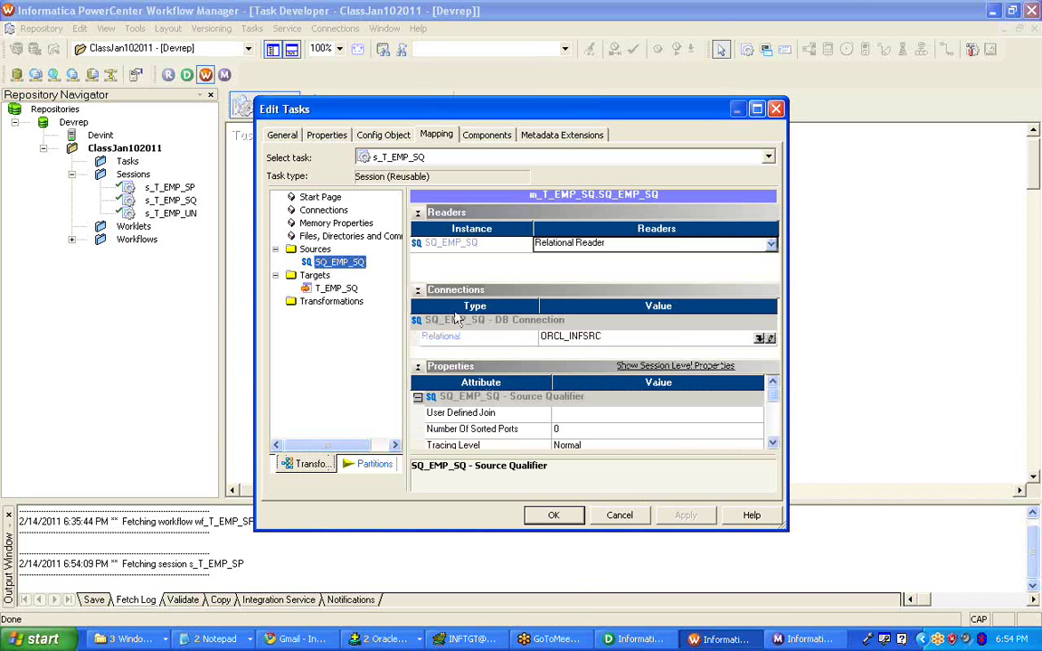
pyautogui.click(337, 289)
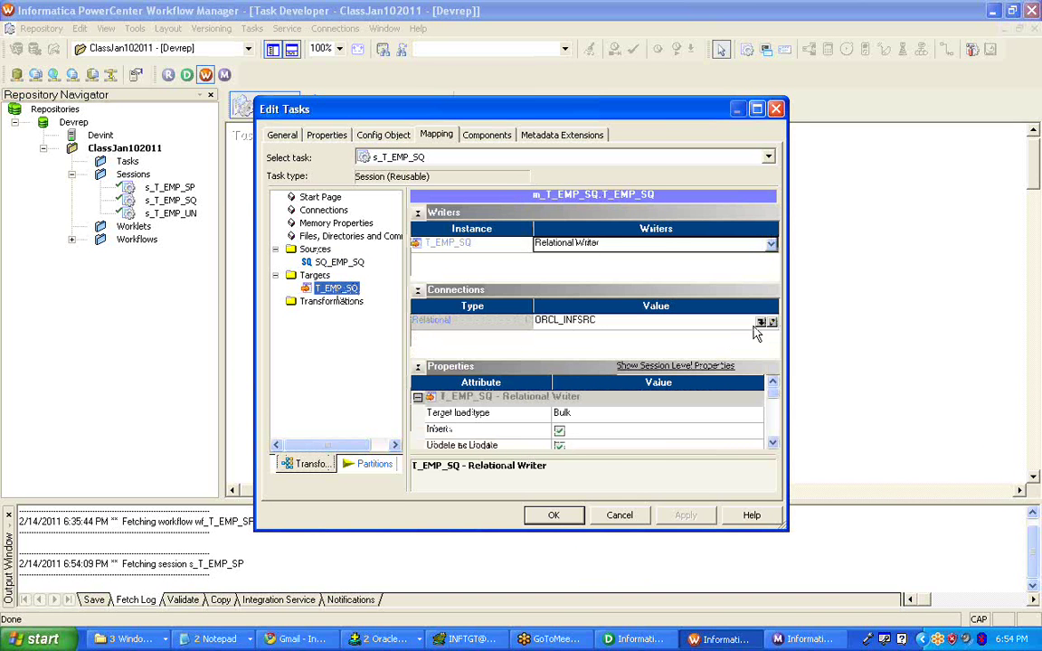
pyautogui.click(762, 329)
pyautogui.click(762, 323)
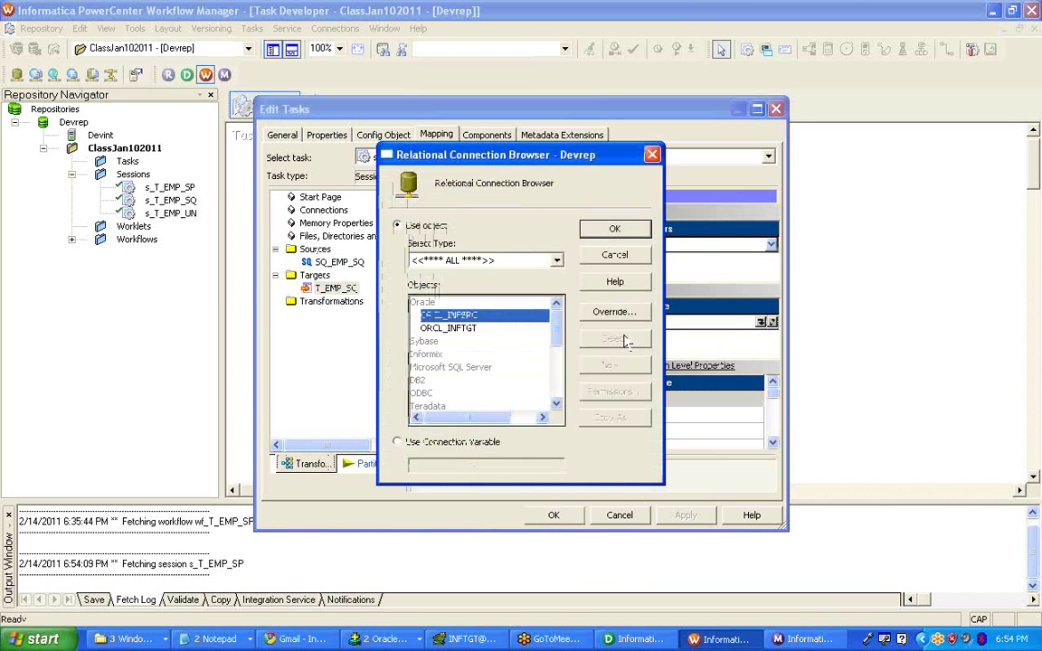
pyautogui.click(463, 328)
pyautogui.click(599, 230)
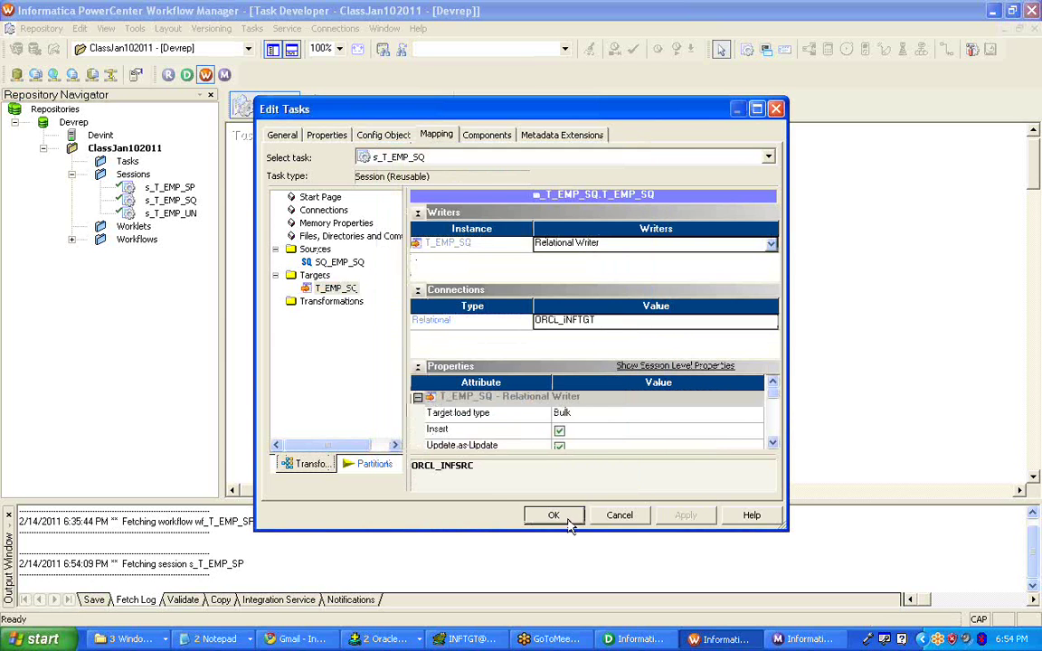
pyautogui.click(553, 514)
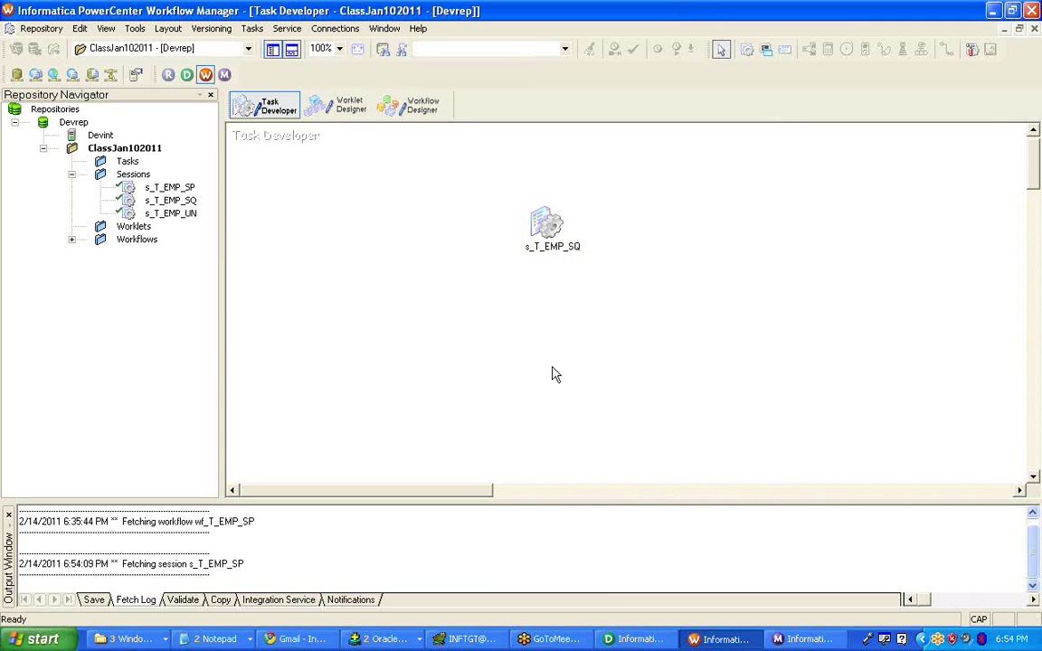
# - In Workflow Designer, create a new workflow named wf_T_EMP_SQ
pyautogui.click(425, 112)
pyautogui.click(261, 28)
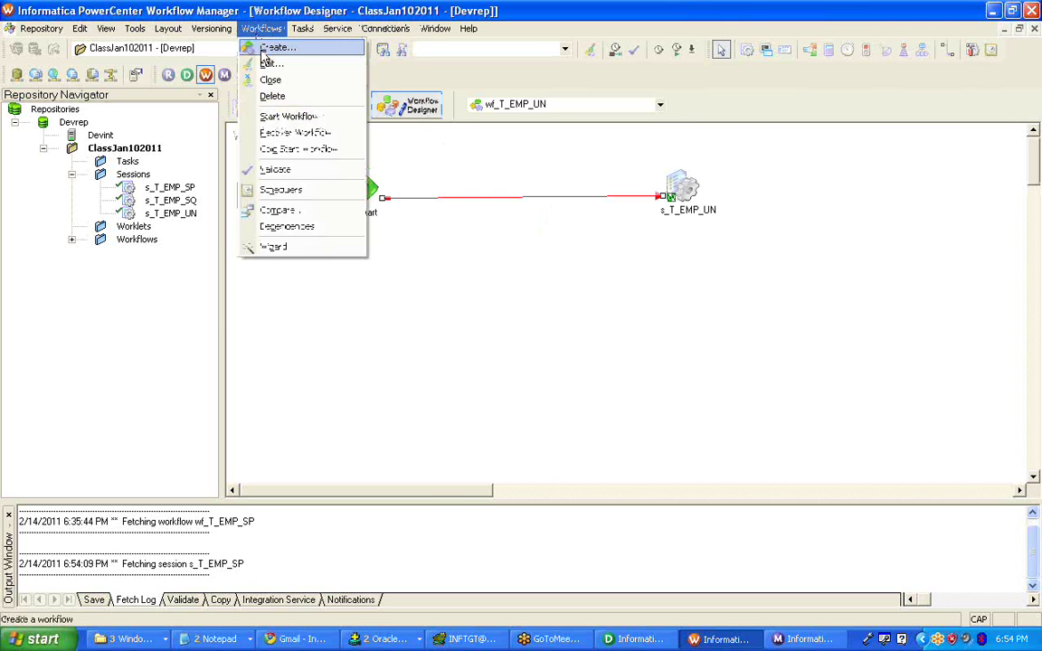
pyautogui.click(267, 49)
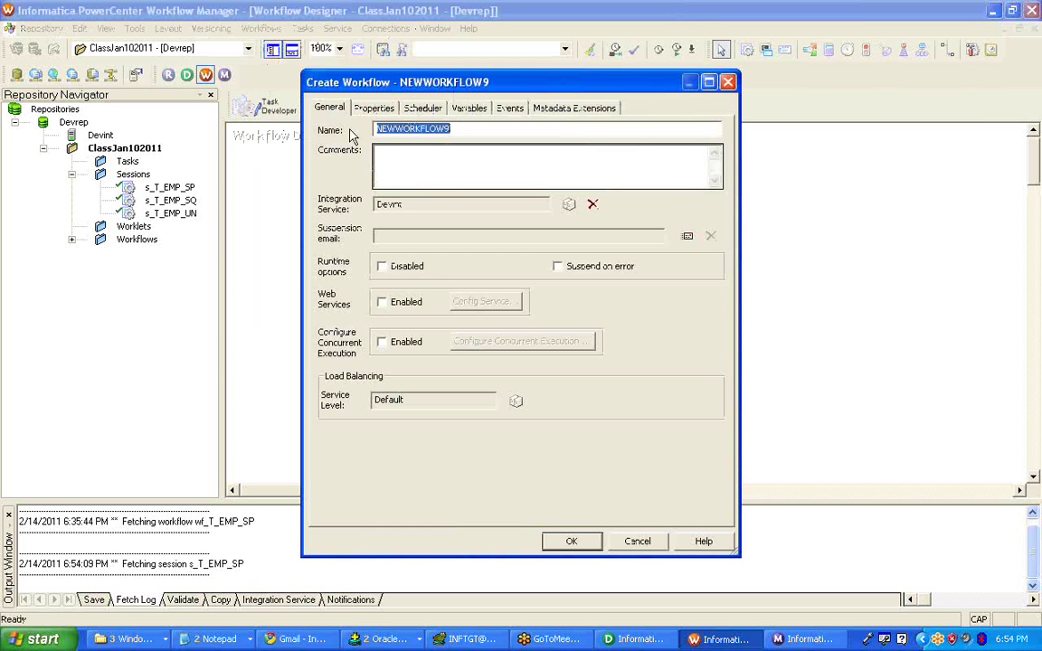
pyautogui.press('capslock')
pyautogui.press('BackSpace')
pyautogui.write('wf_')
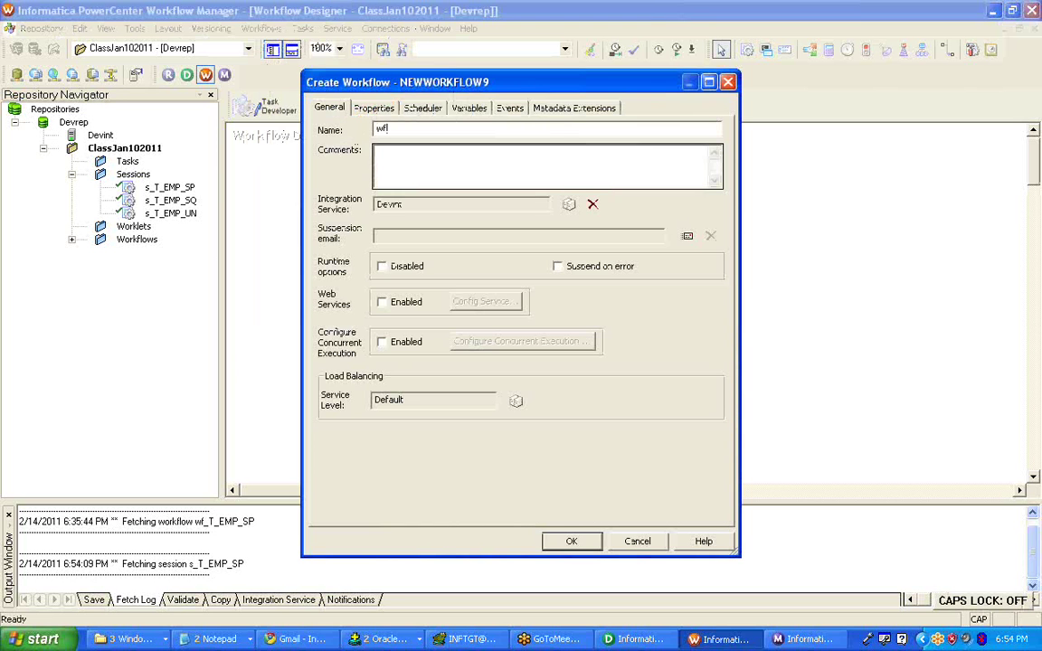
pyautogui.press('capslock')
pyautogui.write('T_EMP_SQ')
pyautogui.press('Return')
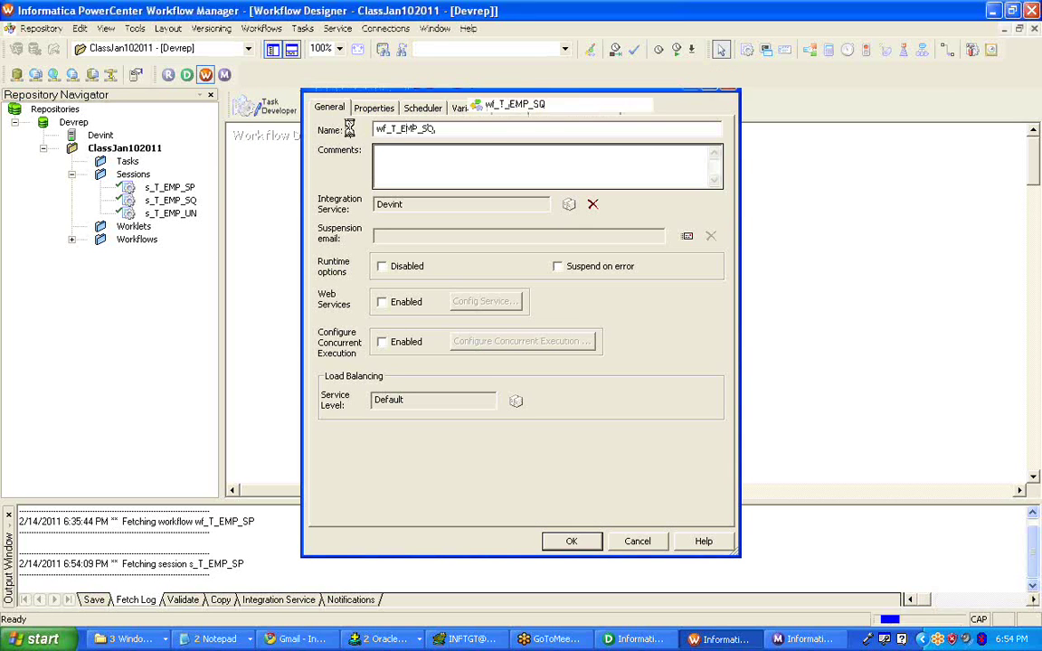
# - Add s_T_EMP_SQ, link Start to it, and save the workflow with Ctrl+S
pyautogui.moveTo(170, 199); pyautogui.dragTo(421, 187)
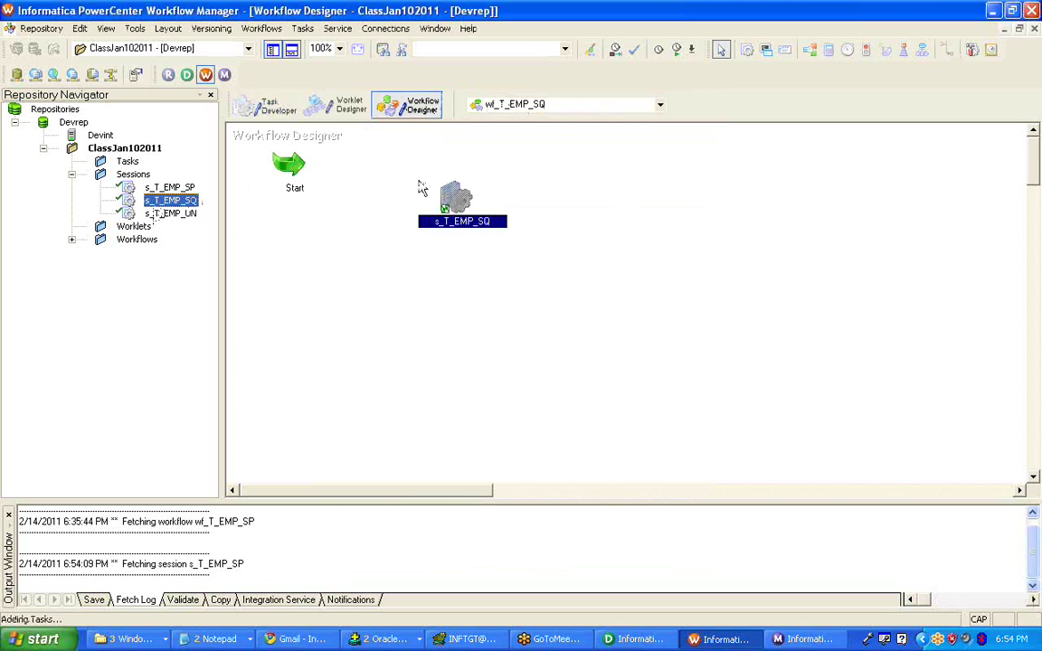
pyautogui.click(947, 49)
pyautogui.moveTo(276, 159); pyautogui.dragTo(448, 192)
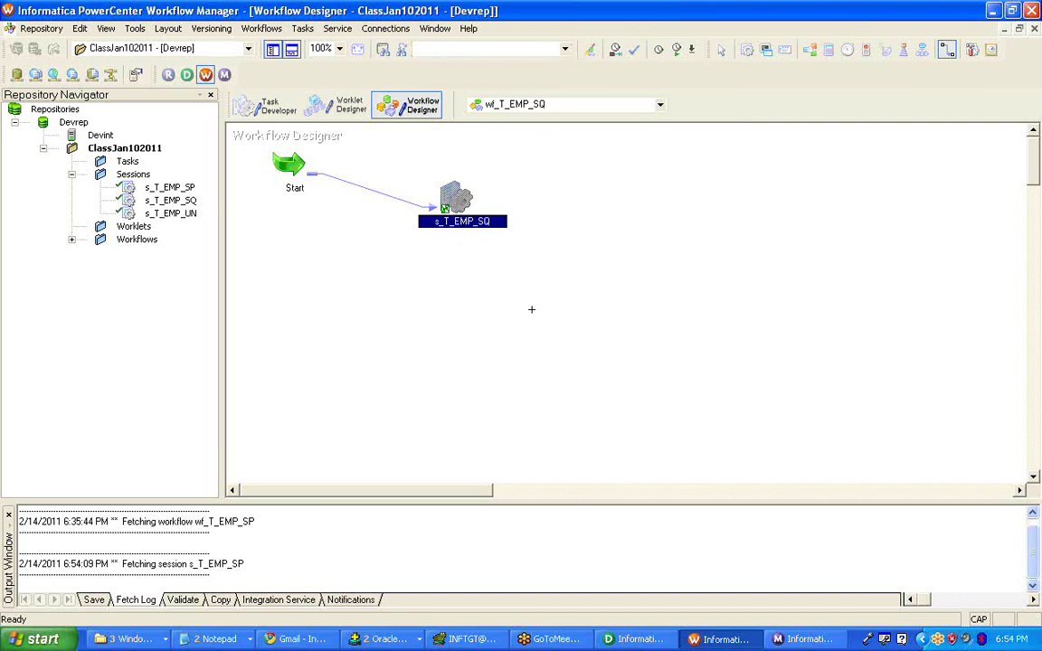
pyautogui.hotkey('ctrl', 's')
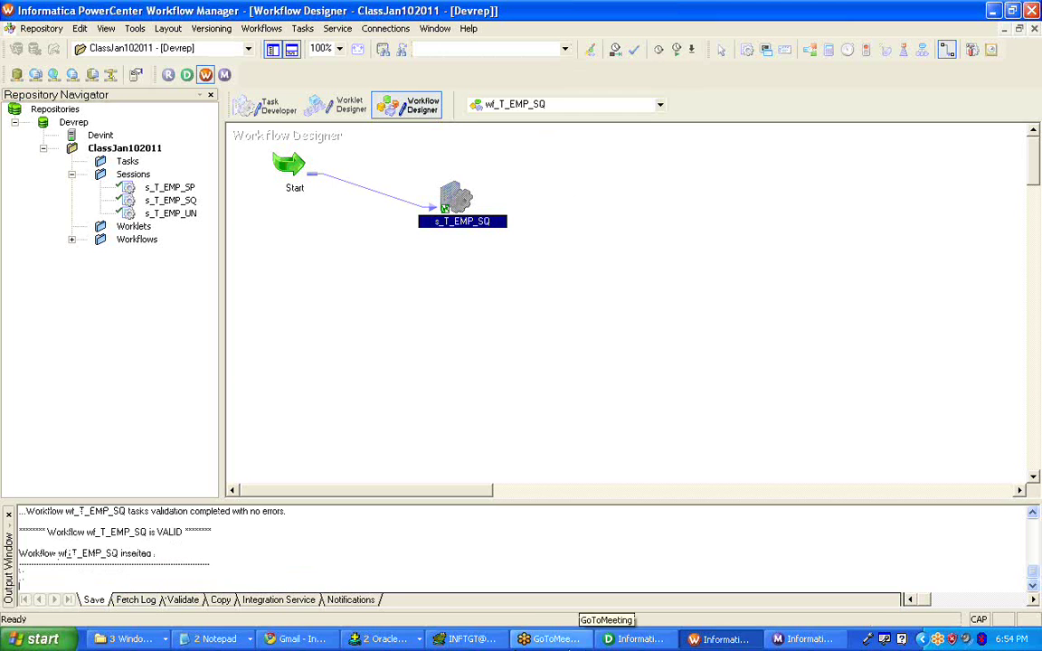
pyautogui.click(398, 638)
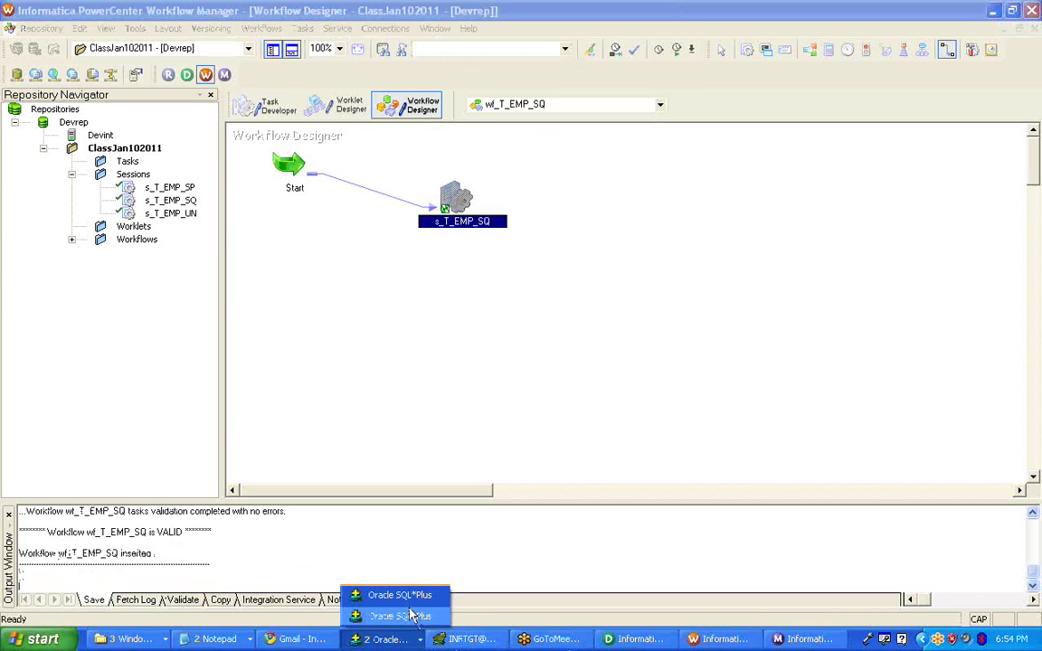
# - Run SELECT * FROM T_EMP_SQ; in SQL*Plus, which still returns no rows
pyautogui.click(407, 615)
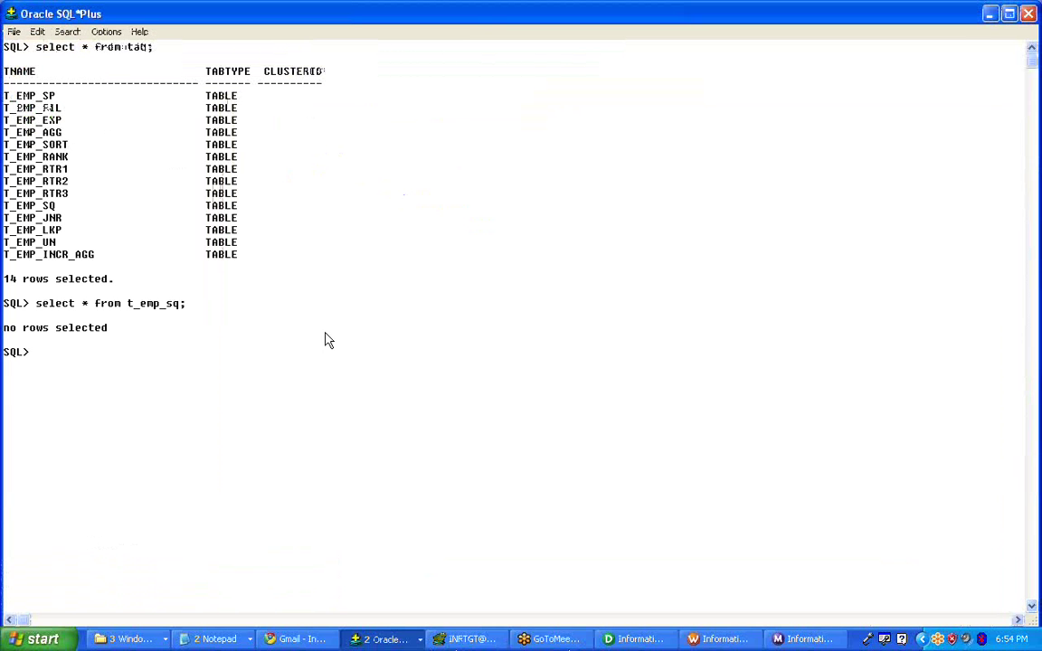
pyautogui.write('SELECT * FROM T_EMP')
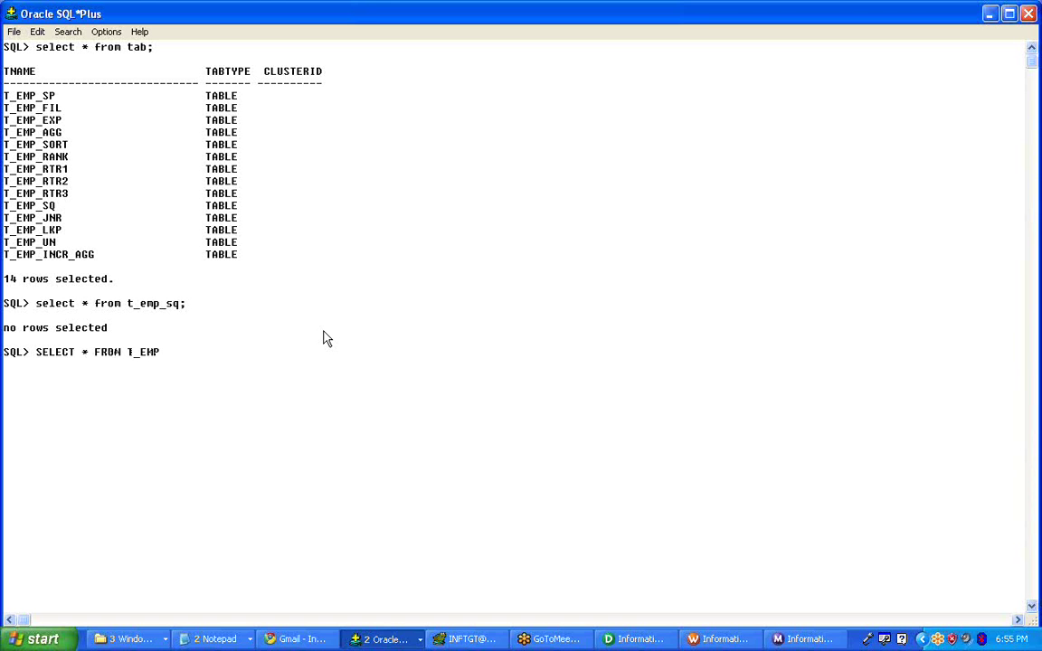
pyautogui.write('_SQ;')
pyautogui.press('Return')
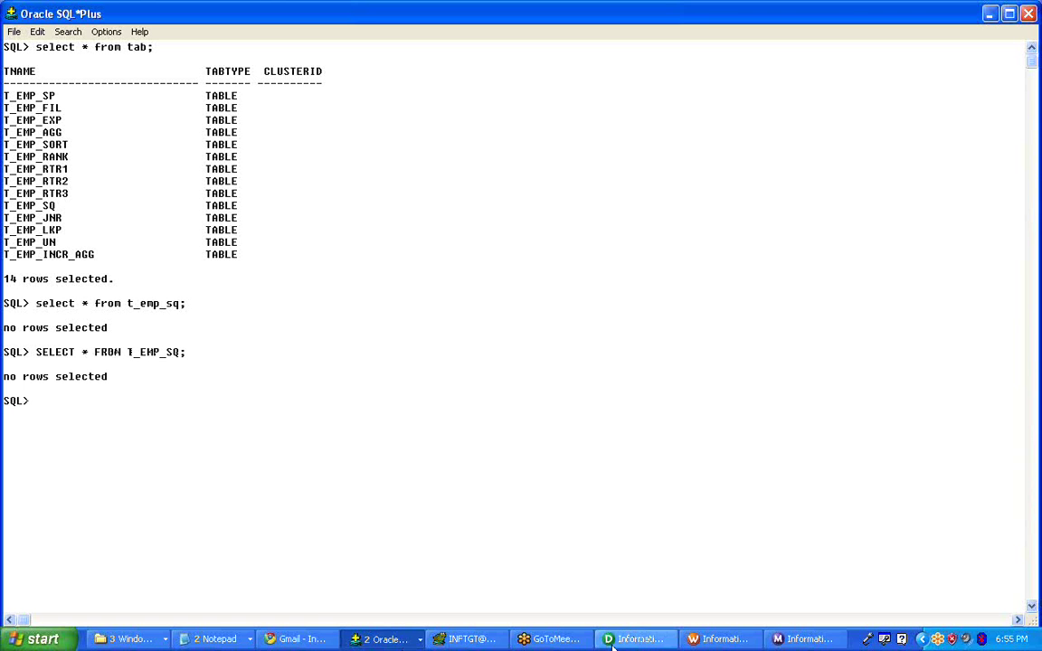
# - Start the wf_T_EMP_SQ workflow from the canvas and check it in Workflow Monitor
pyautogui.click(715, 640)
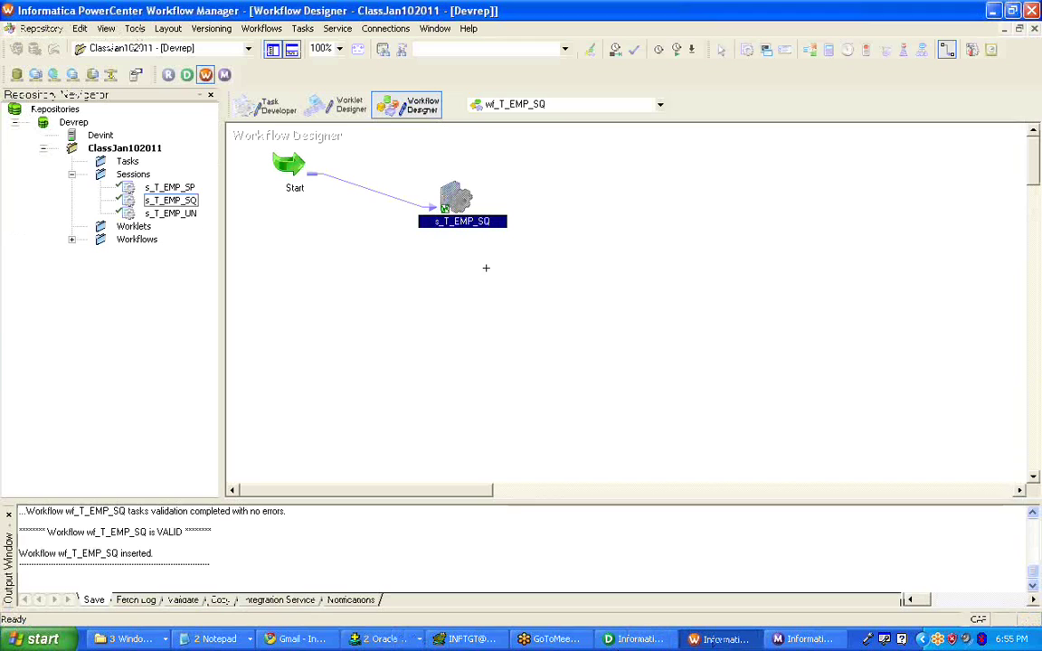
pyautogui.rightClick(421, 257)
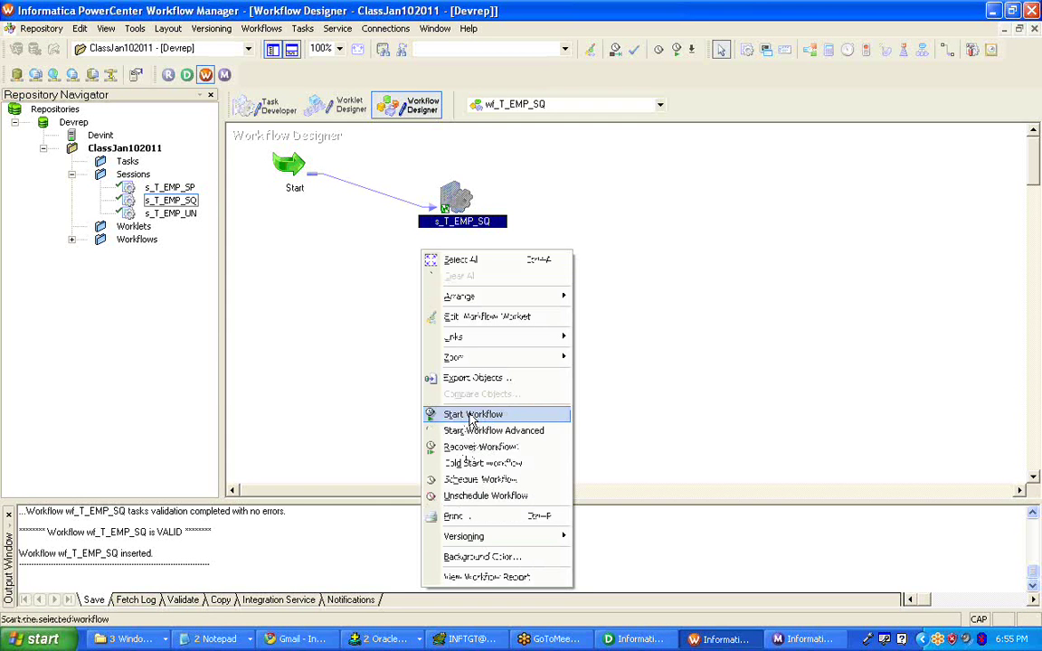
pyautogui.click(470, 415)
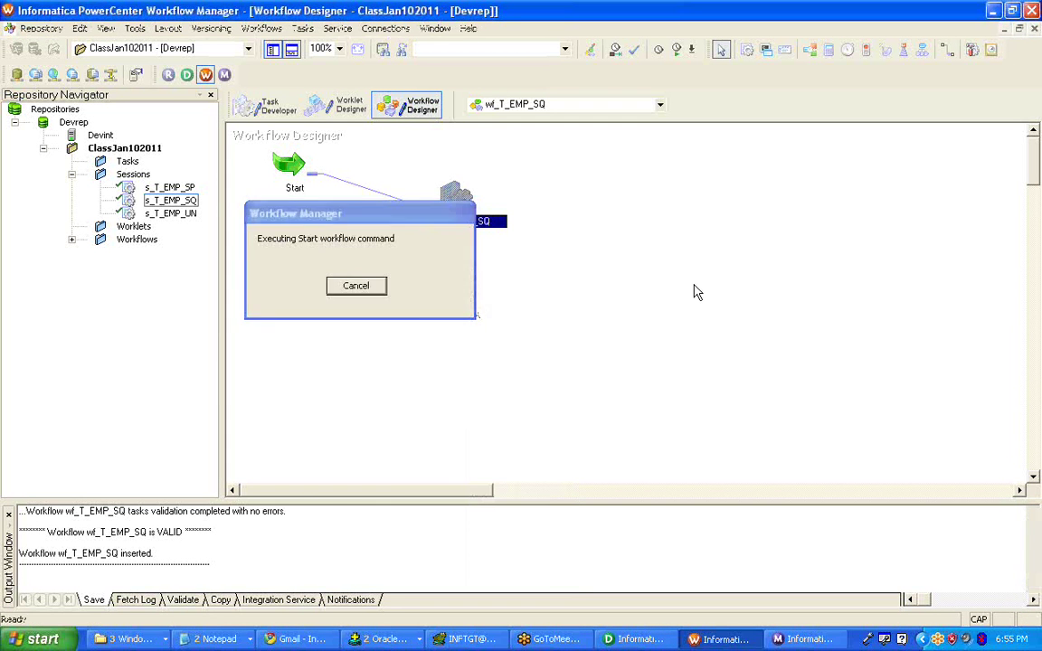
pyautogui.click(783, 640)
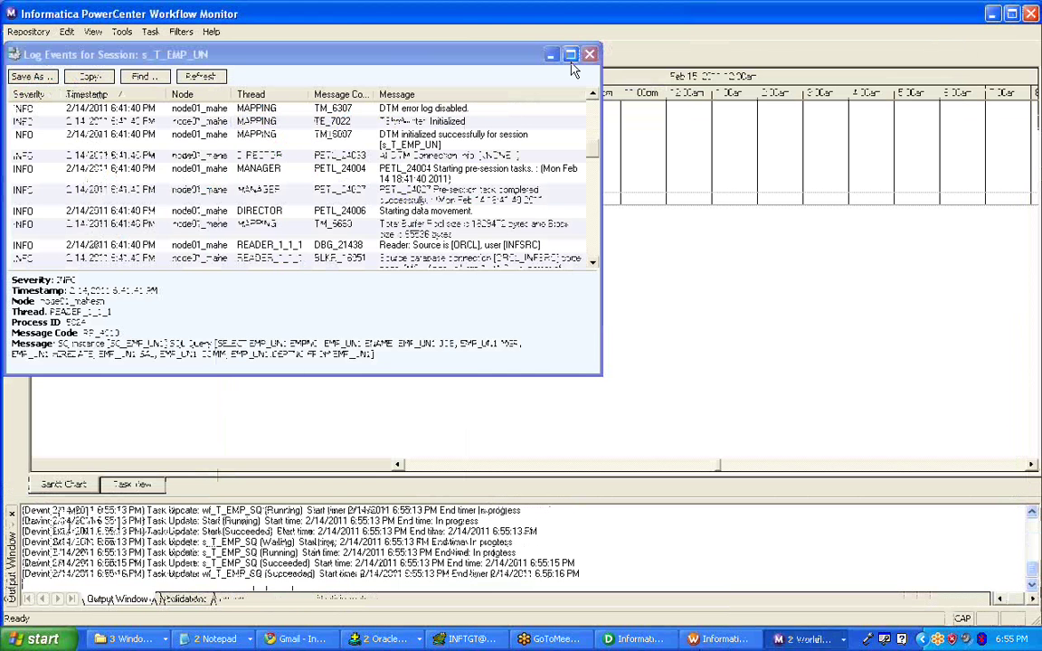
# - Check the s_T_EMP_SQ run properties for 14 target success rows, then open its session log
pyautogui.click(588, 54)
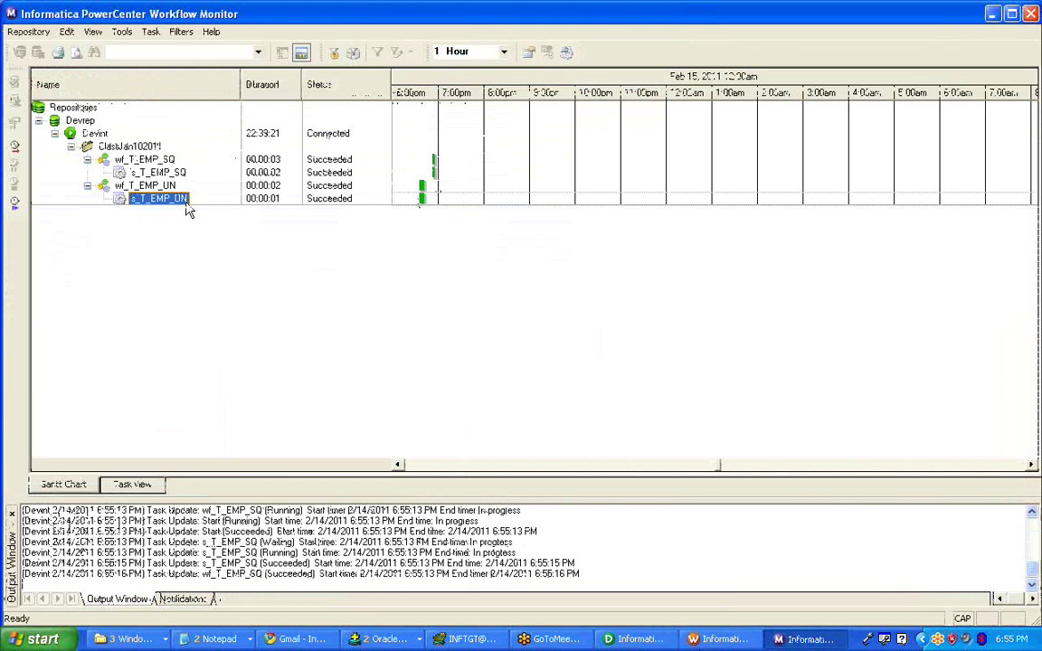
pyautogui.rightClick(171, 175)
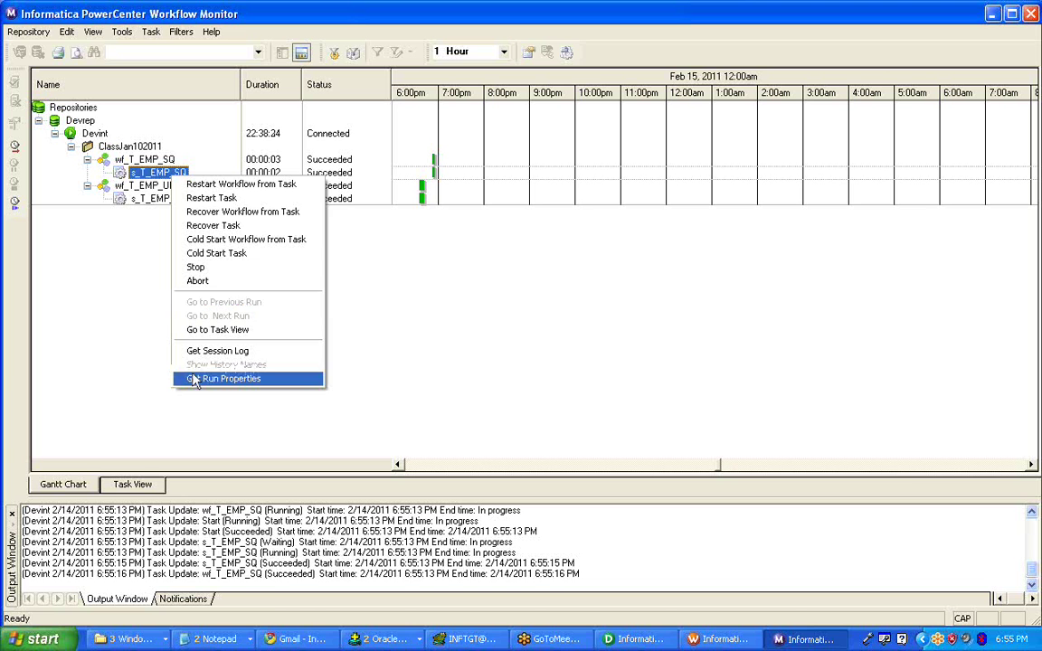
pyautogui.click(226, 379)
pyautogui.click(776, 365)
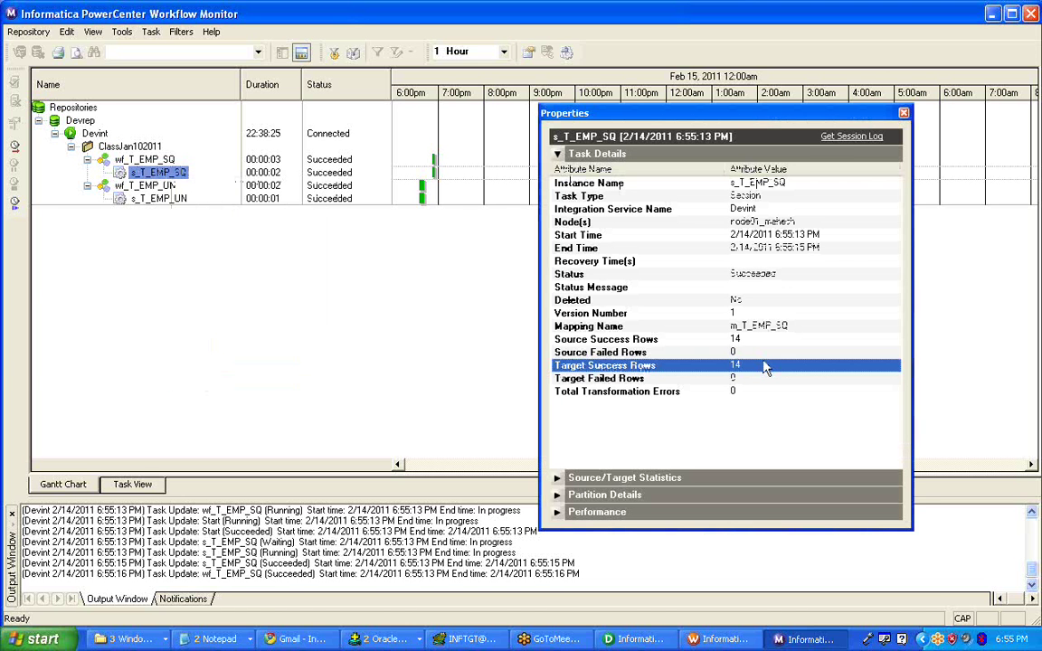
pyautogui.click(854, 137)
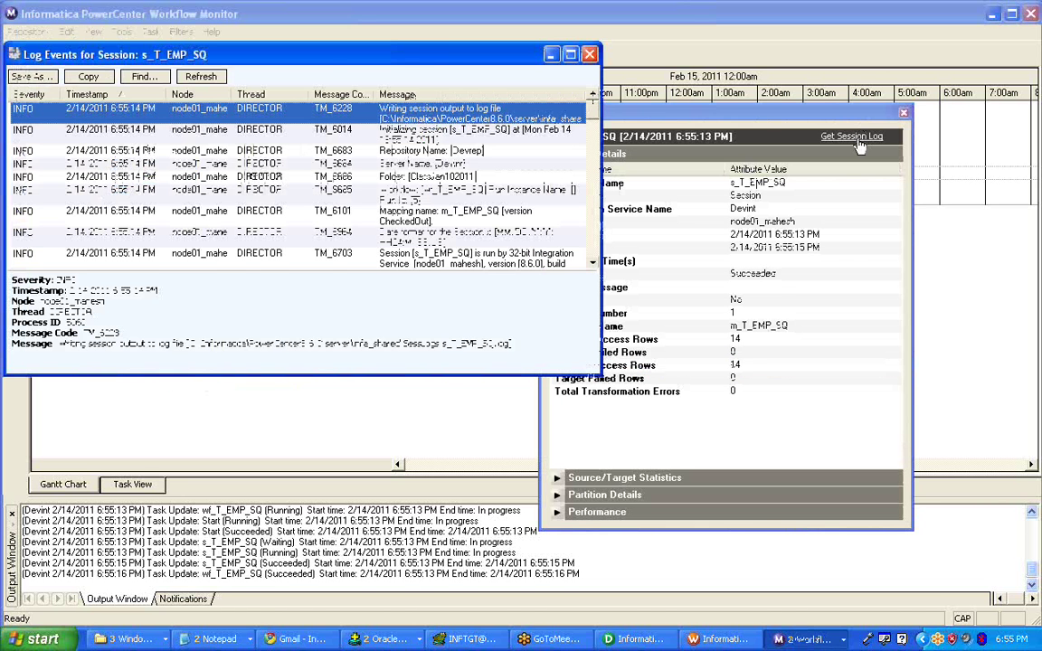
# - Select the SQ_EMP_SQ SELECT query from the RR_4010 log entry, then return to Designer
pyautogui.scroll(-8, 452, 239)
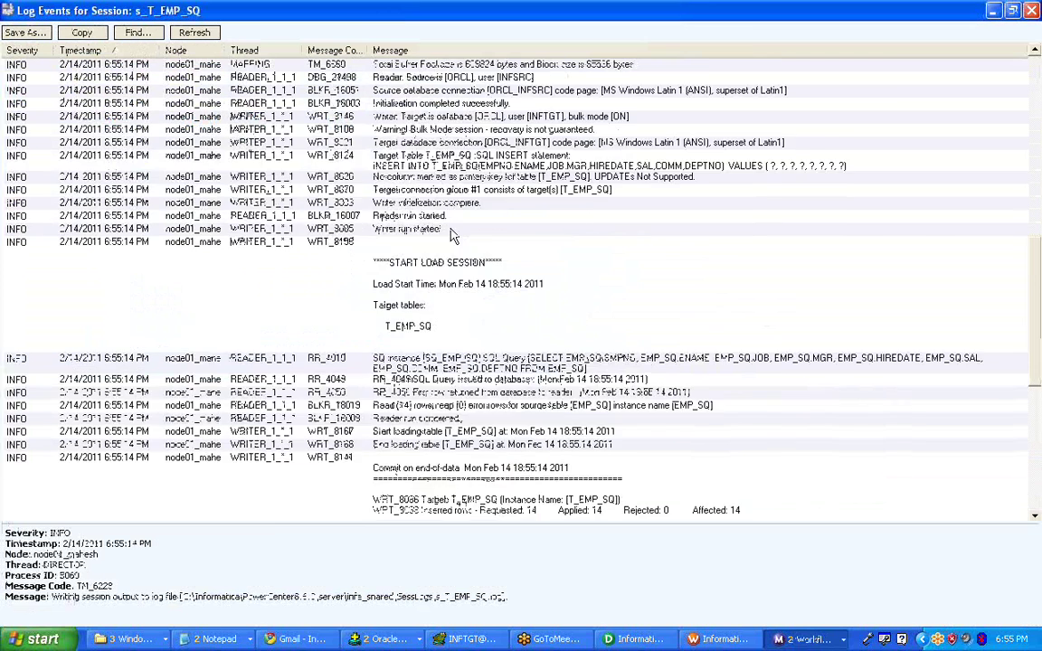
pyautogui.click(620, 259)
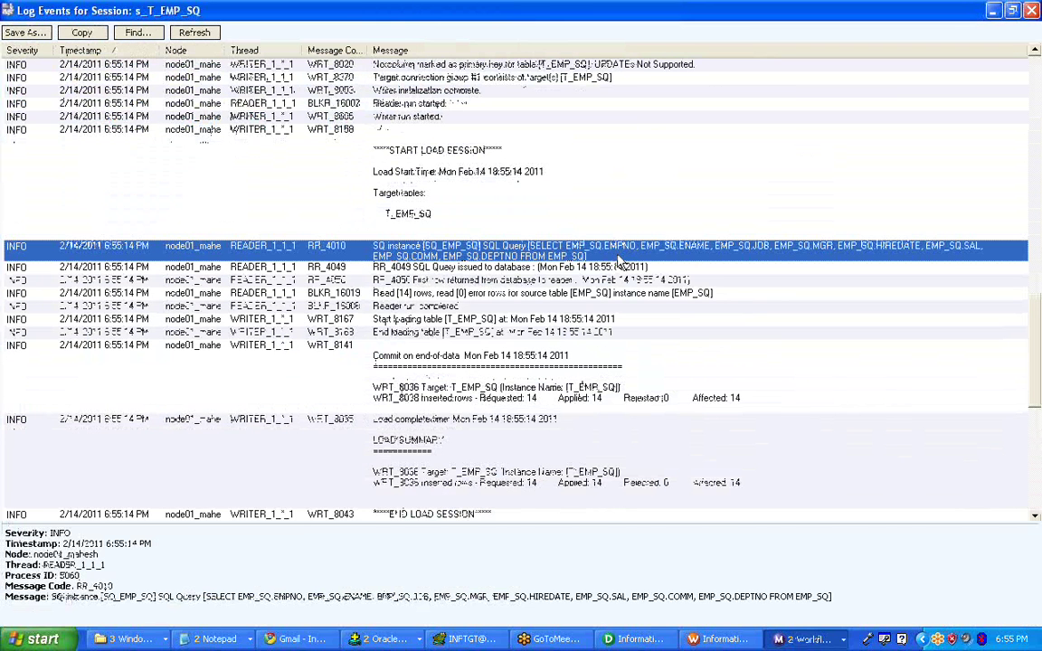
pyautogui.moveTo(206, 589); pyautogui.dragTo(830, 593)
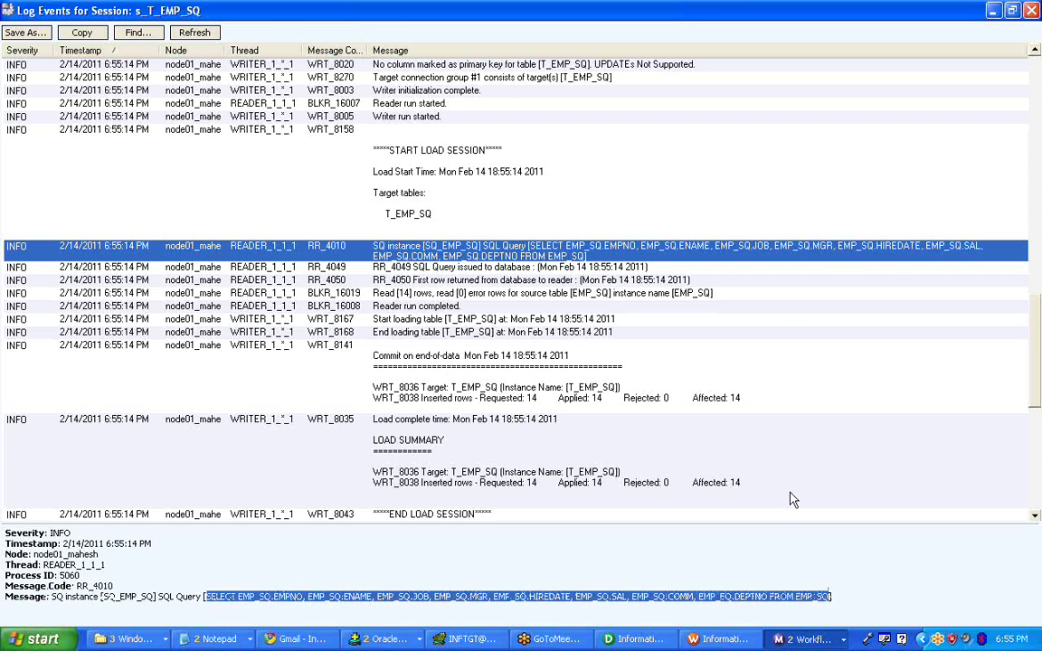
pyautogui.click(635, 638)
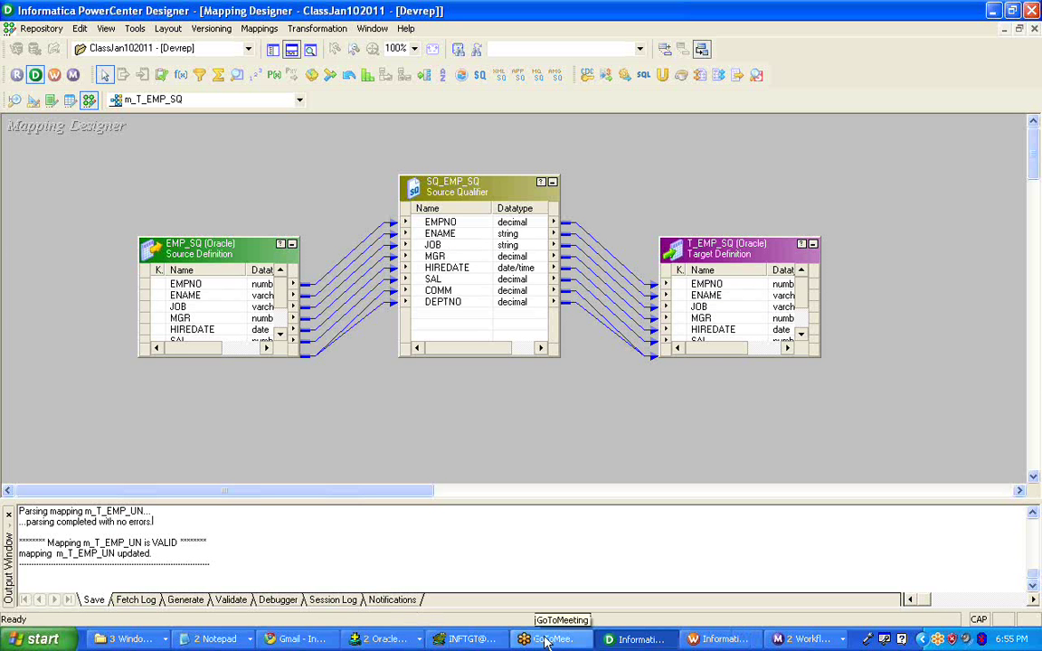
# - Replace the old EMP_UN1 query in Untitled Notepad with the pasted EMP_SQ query
pyautogui.click(232, 639)
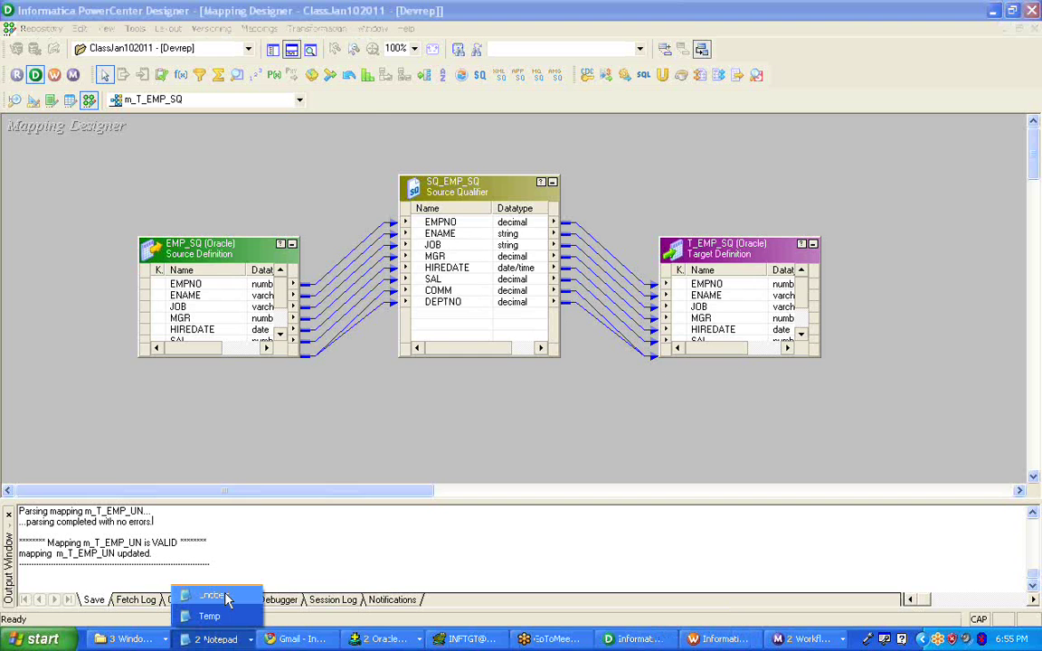
pyautogui.click(212, 596)
pyautogui.hotkey('ctrl', 'a')
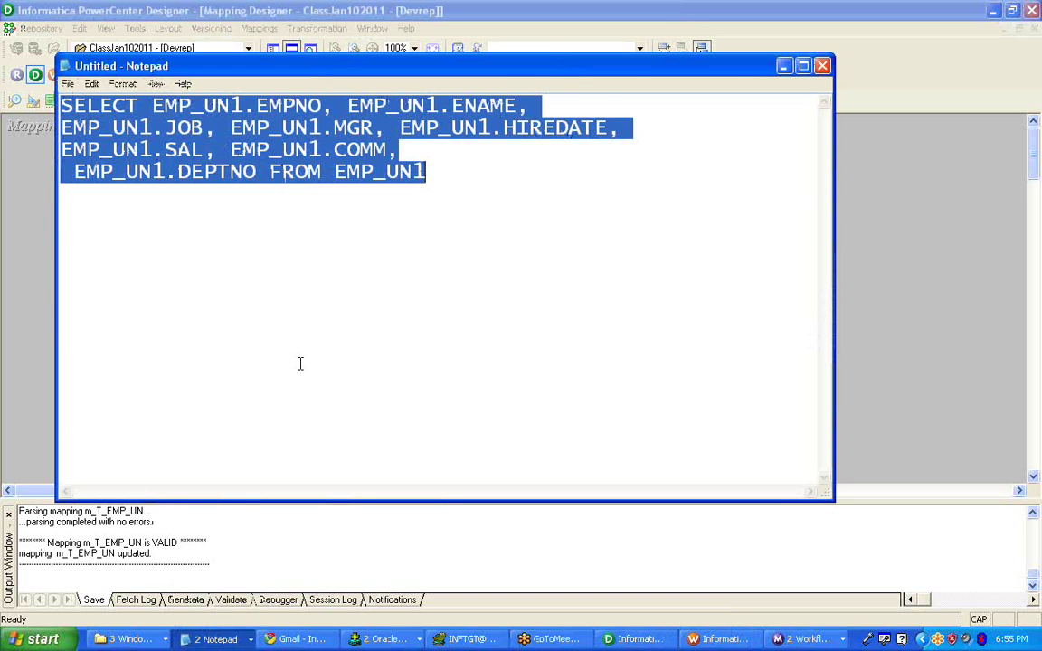
pyautogui.hotkey('ctrl', 'v')
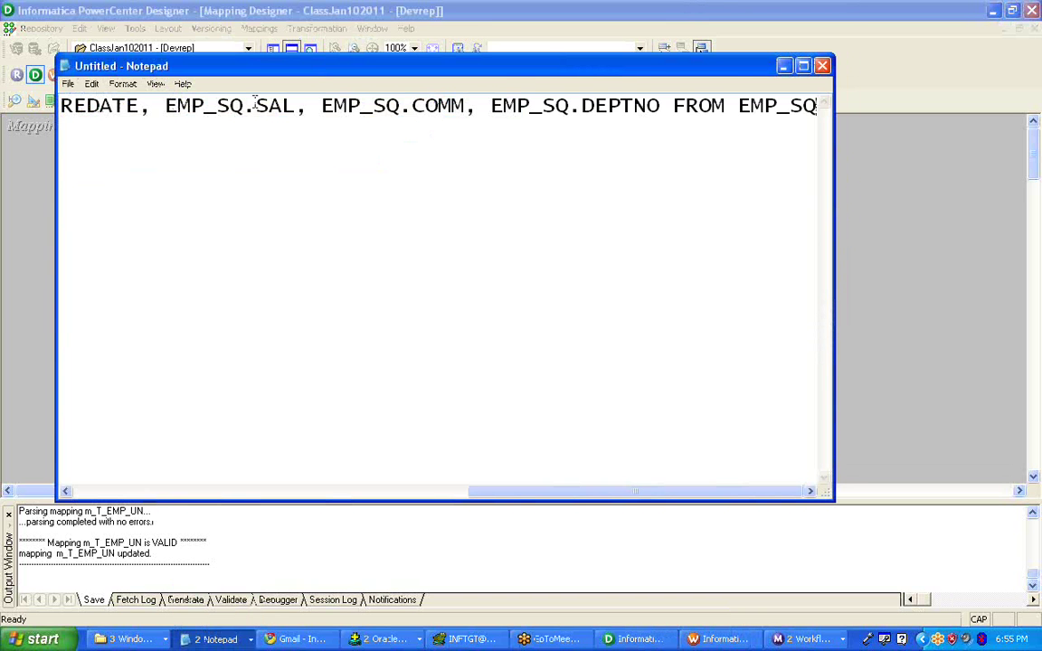
# - Put each column, EMPNO through DEPTNO, on its own line
pyautogui.click(166, 106)
pyautogui.press('Home')
pyautogui.press('Return')
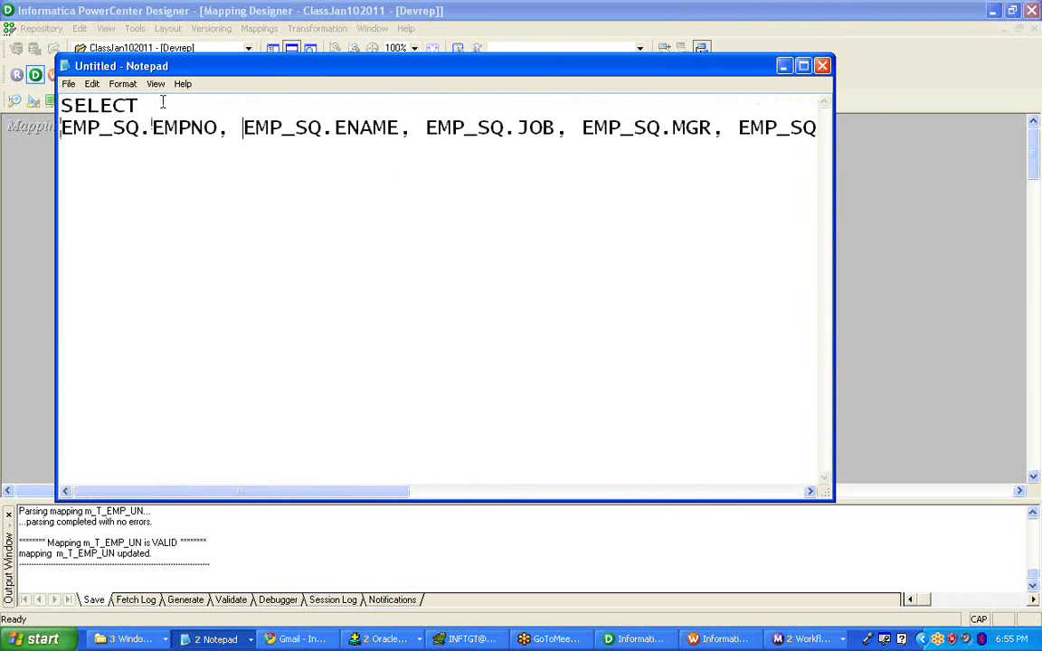
pyautogui.press('Return')
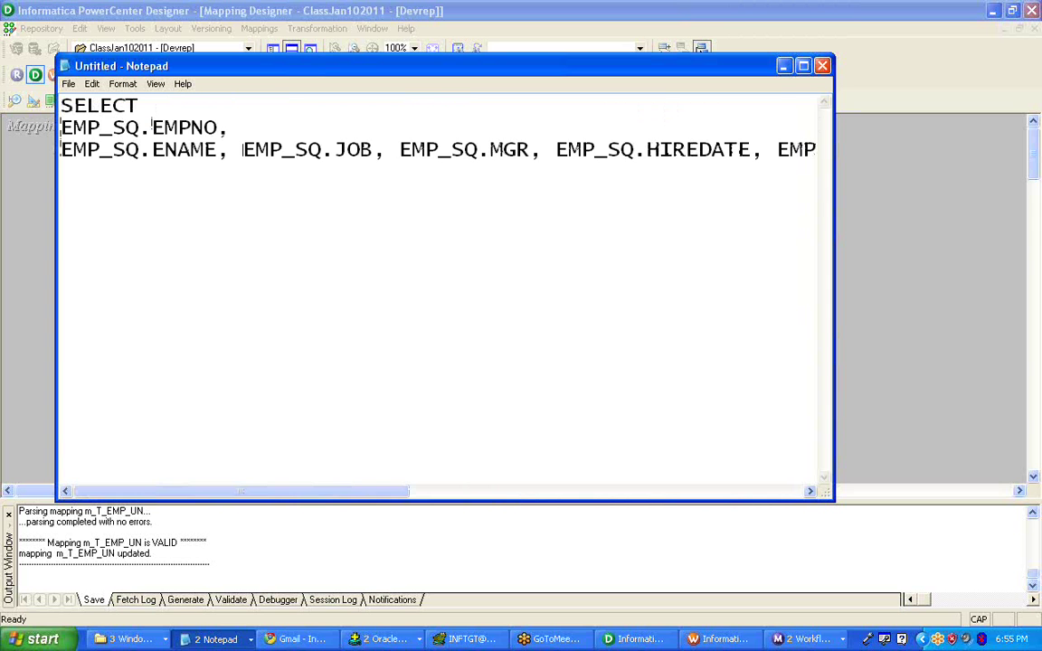
pyautogui.press('Return')
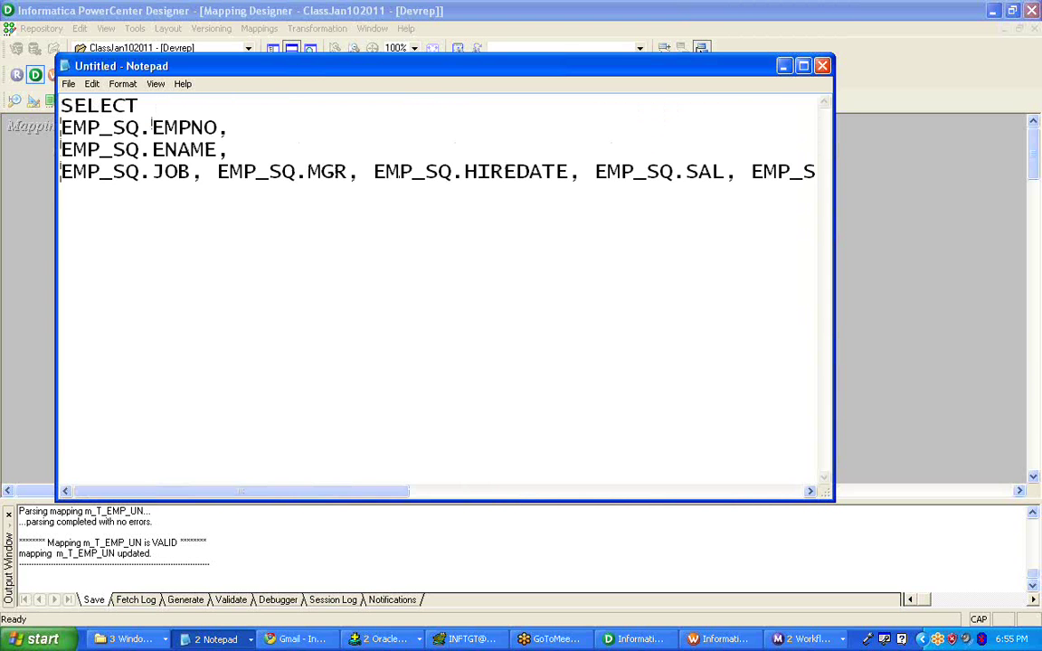
pyautogui.press('Return')
pyautogui.click(217, 194)
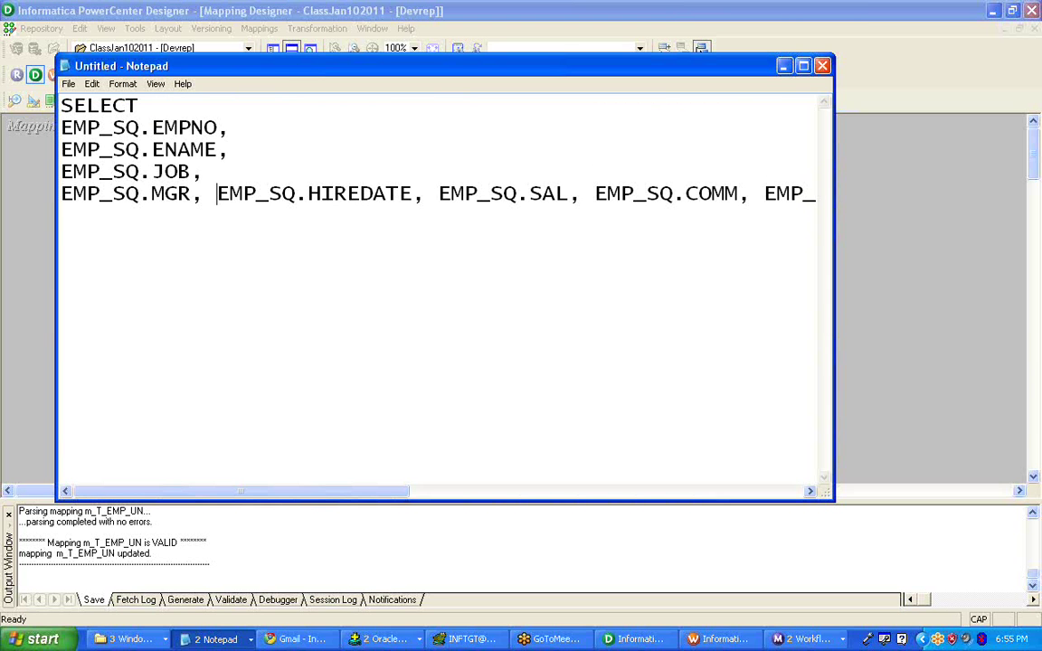
pyautogui.press('Return')
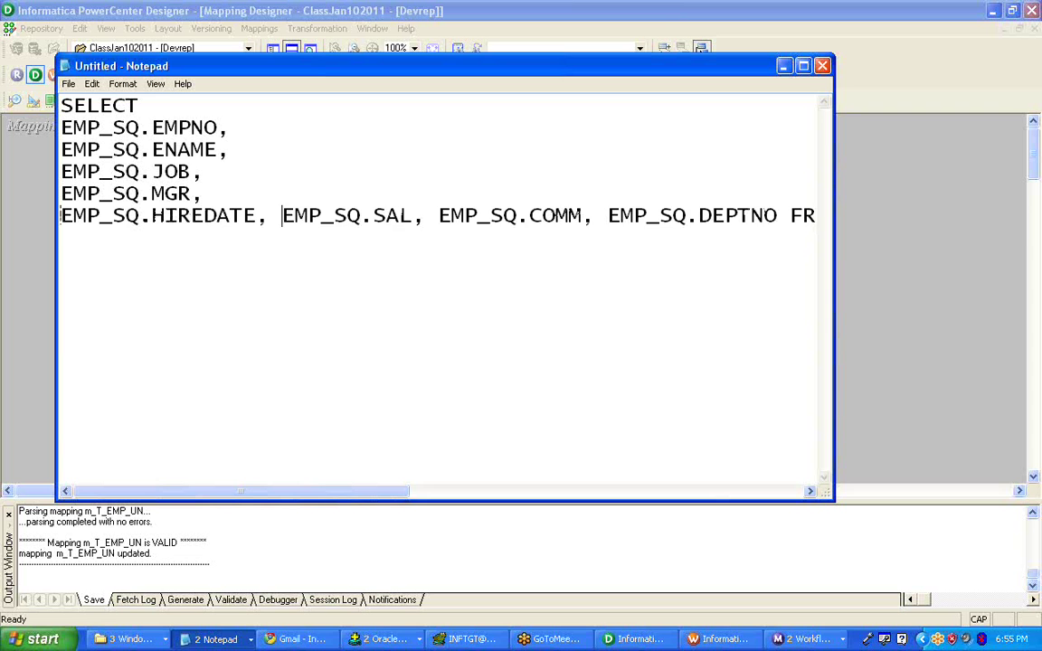
pyautogui.click(282, 215)
pyautogui.press('Return')
pyautogui.press('Return')
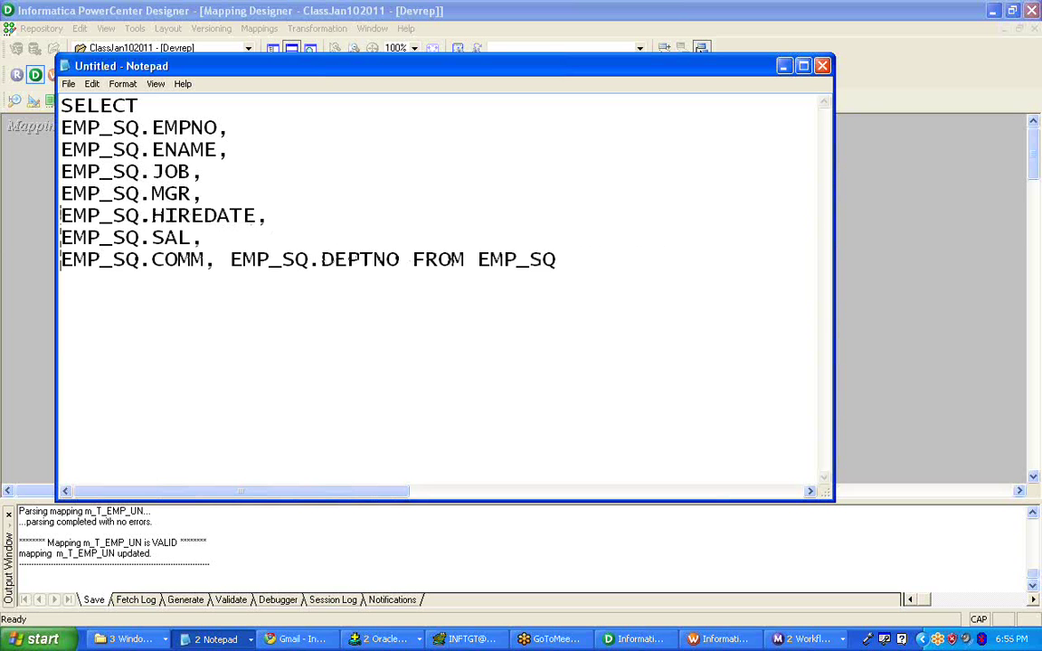
pyautogui.press('Return')
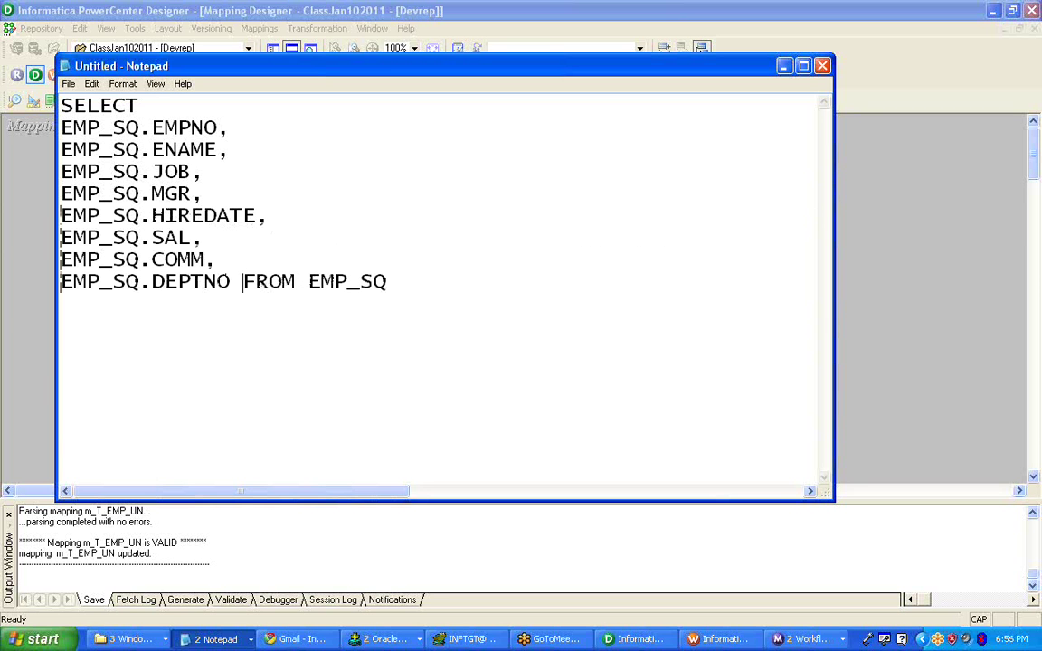
pyautogui.press('Return')
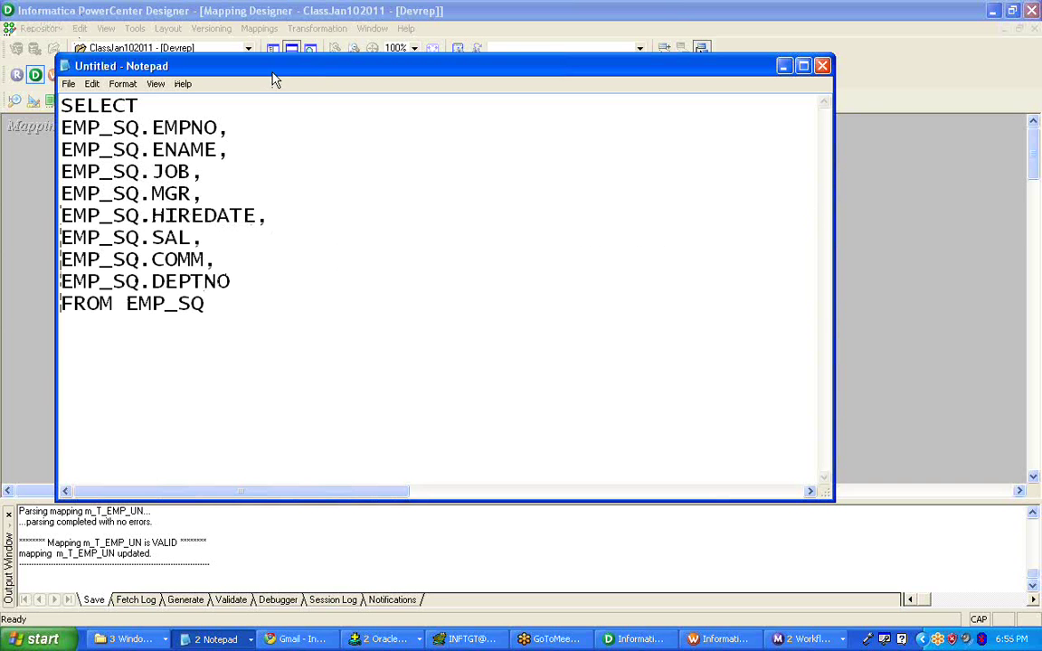
# - Reposition Notepad, review the formatted query ending FROM EMP_SQ, and return to Designer
pyautogui.moveTo(273, 72); pyautogui.dragTo(297, 49)
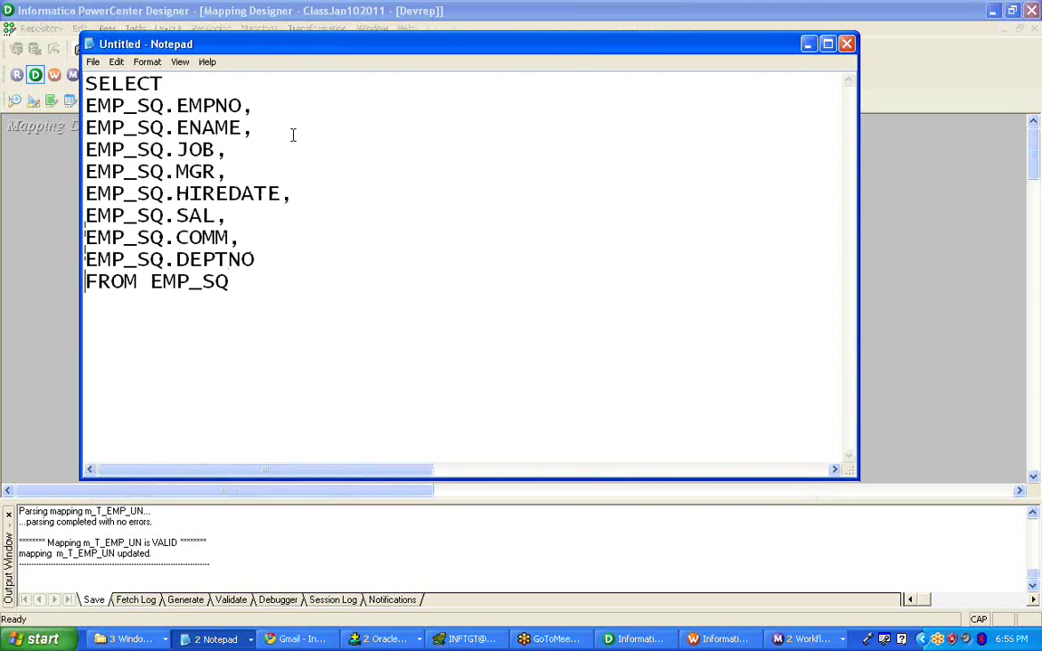
pyautogui.moveTo(250, 312); pyautogui.dragTo(167, 93)
pyautogui.click(129, 109)
pyautogui.click(633, 638)
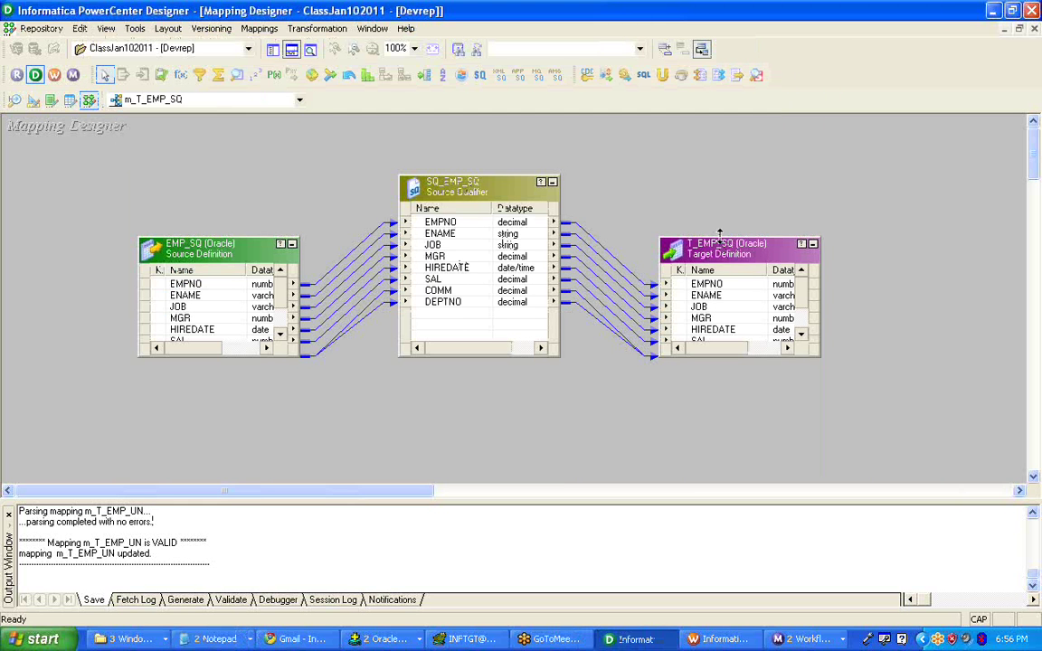
# - Enlarge the T_EMP_SQ target to show all eight columns through DEPTNO and shift it right
pyautogui.moveTo(720, 237); pyautogui.dragTo(743, 171)
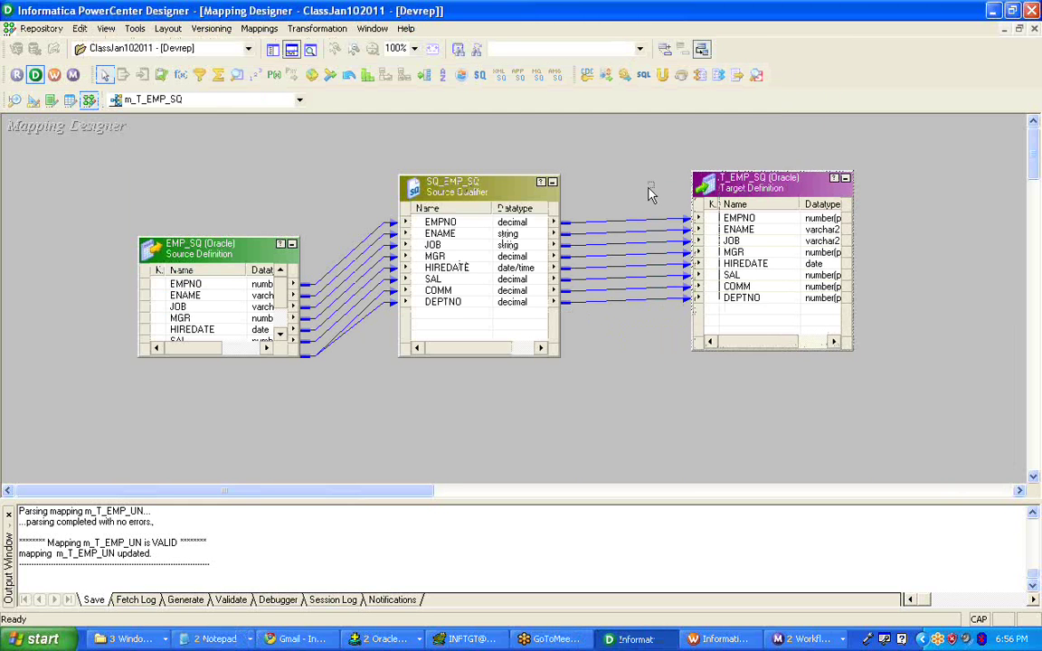
pyautogui.moveTo(649, 188); pyautogui.dragTo(647, 328)
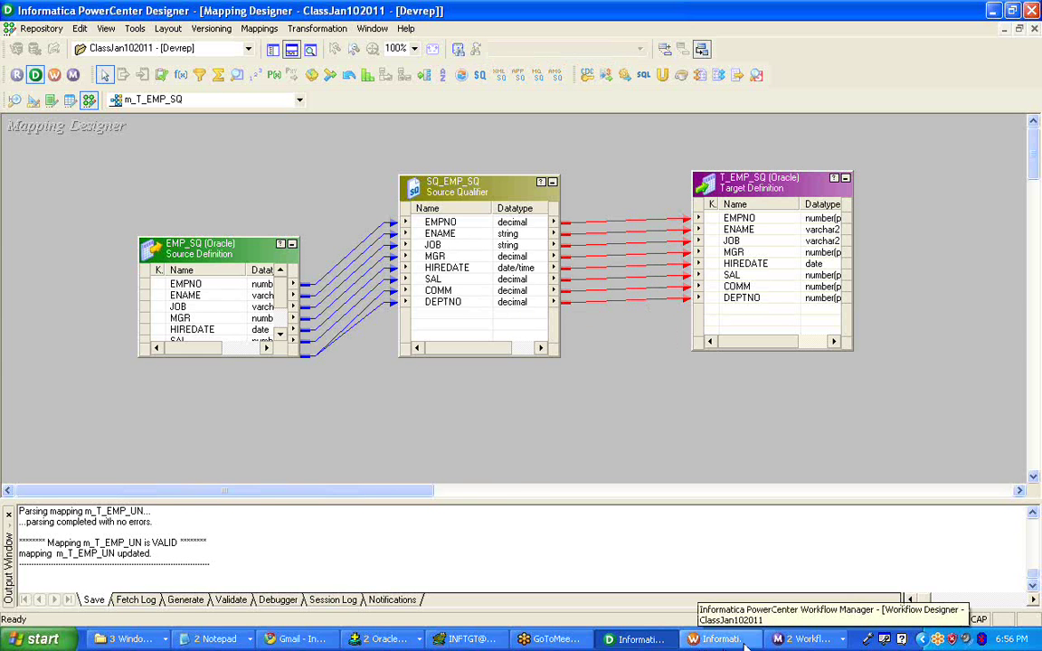
pyautogui.click(803, 638)
pyautogui.click(778, 593)
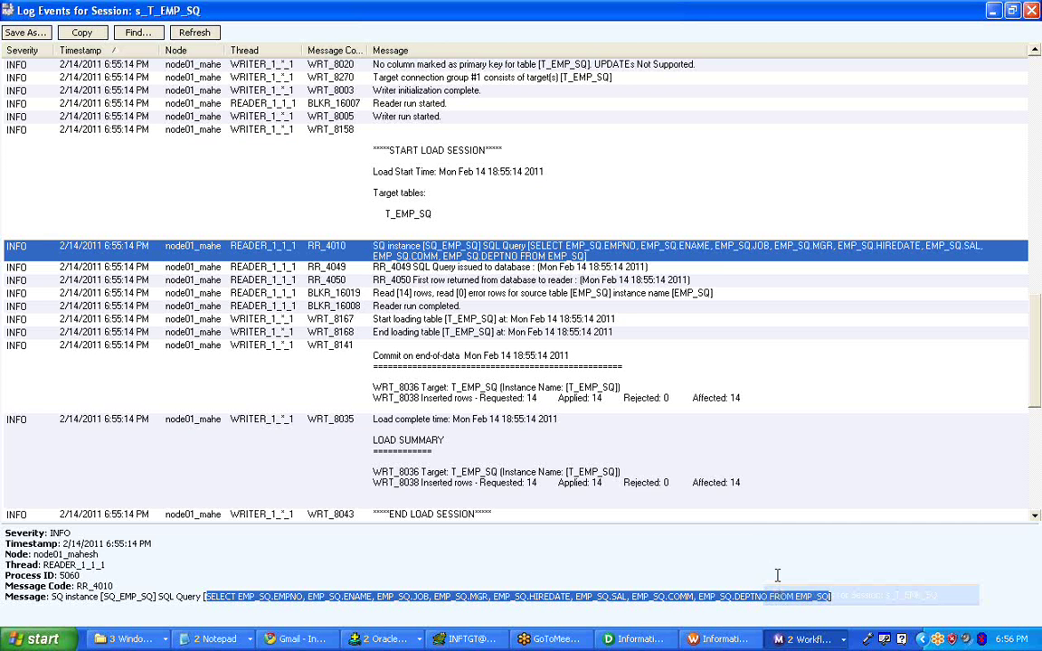
pyautogui.click(636, 639)
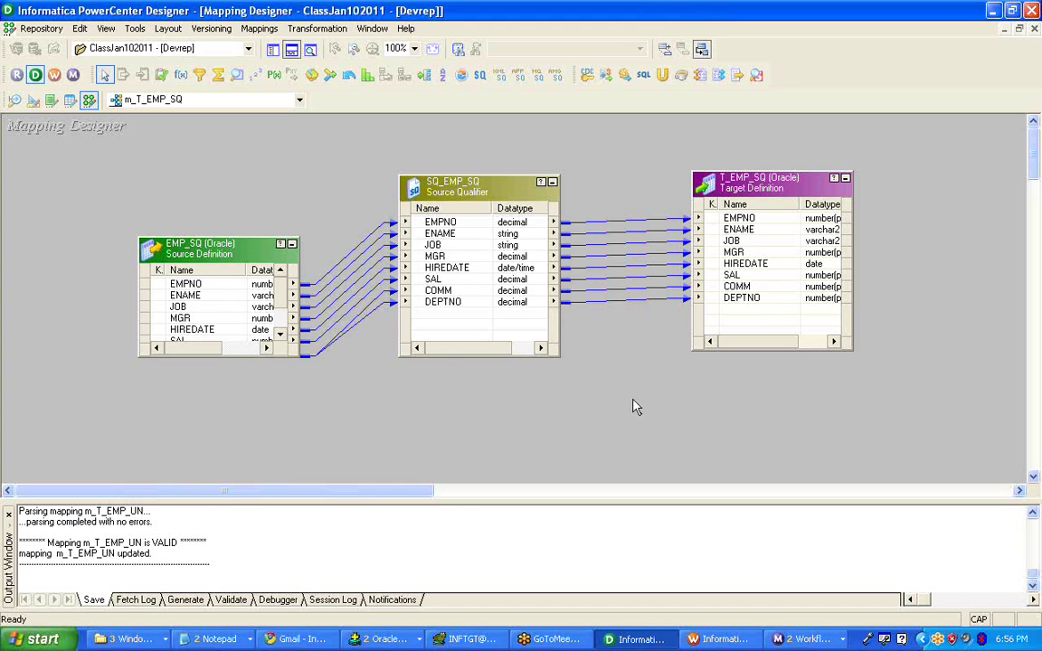
# - Open Edit Transformations for SQ_EMP_SQ and view its eight ports, EMPNO through DEPTNO
pyautogui.rightClick(482, 194)
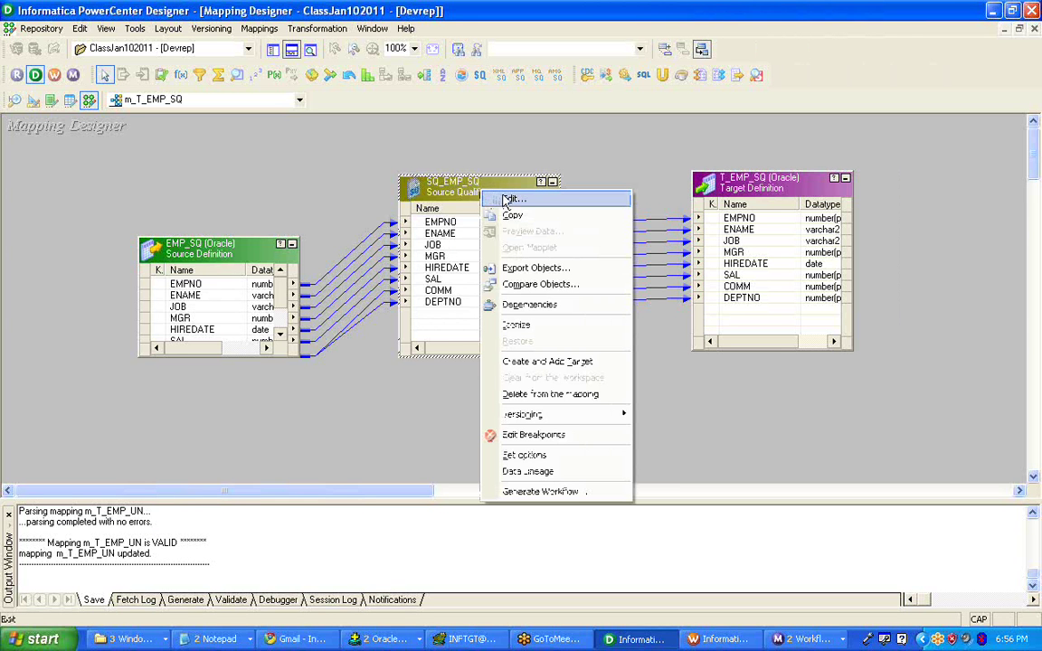
pyautogui.click(509, 198)
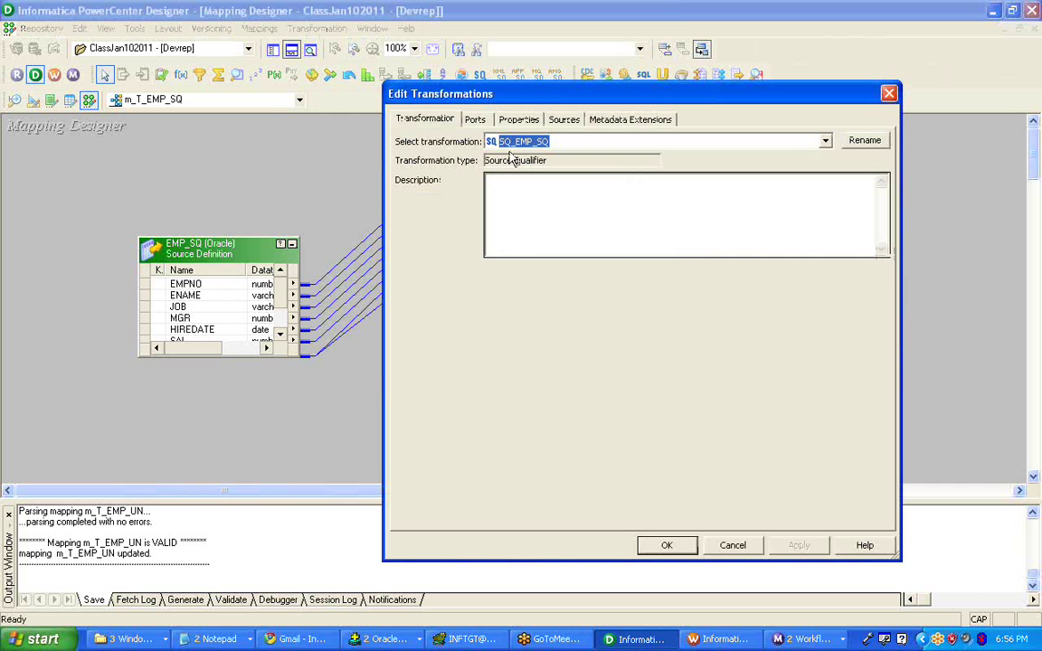
pyautogui.click(477, 120)
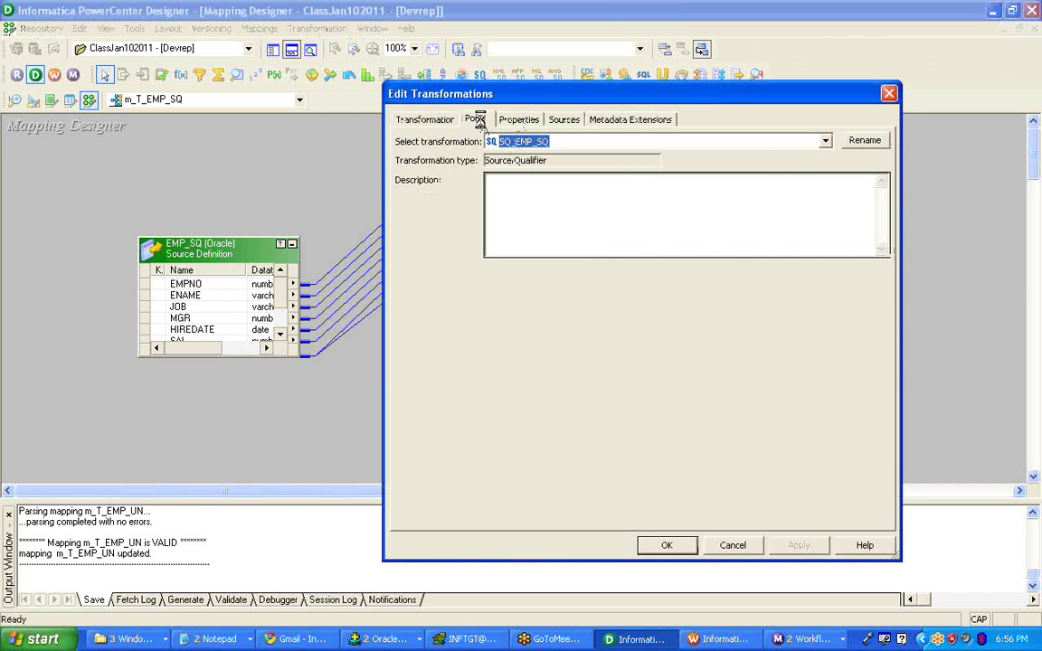
pyautogui.moveTo(557, 94); pyautogui.dragTo(539, 95)
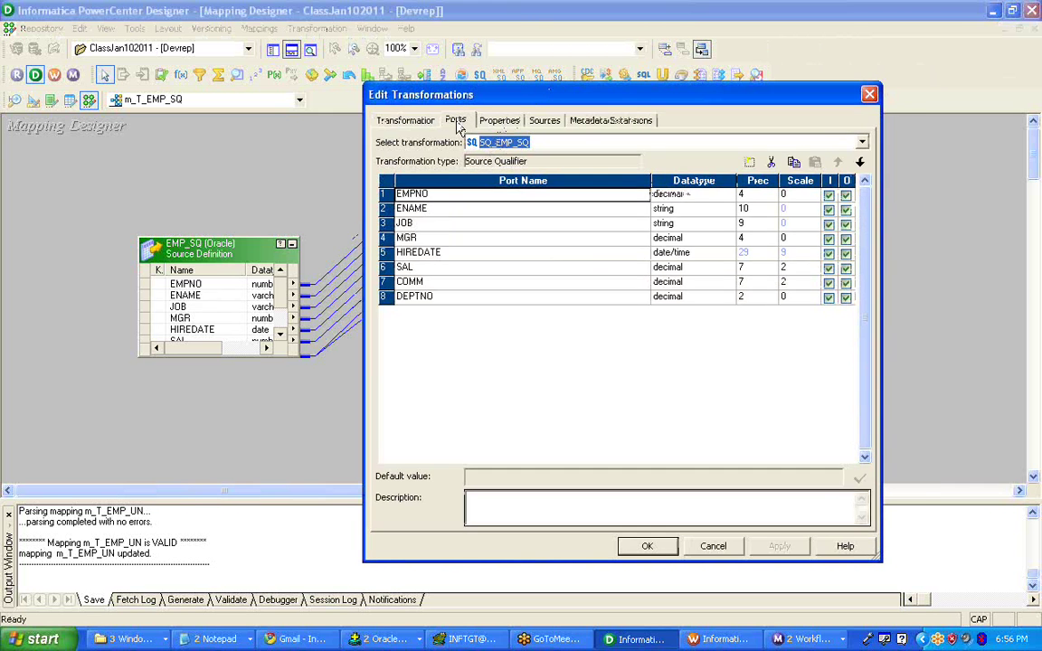
pyautogui.click(406, 120)
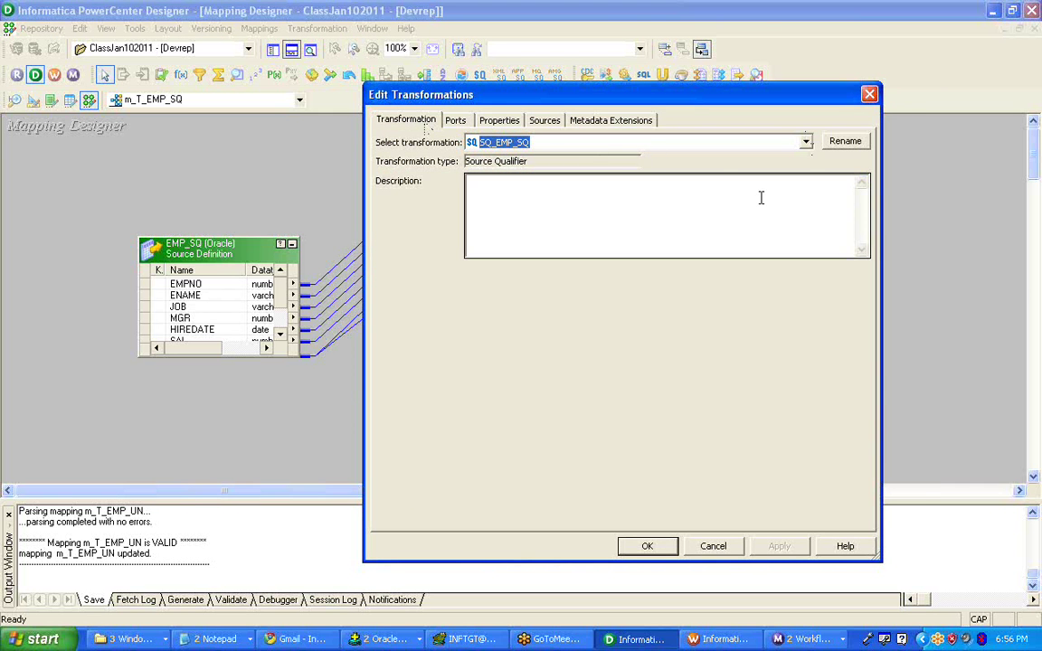
pyautogui.click(560, 195)
pyautogui.click(456, 121)
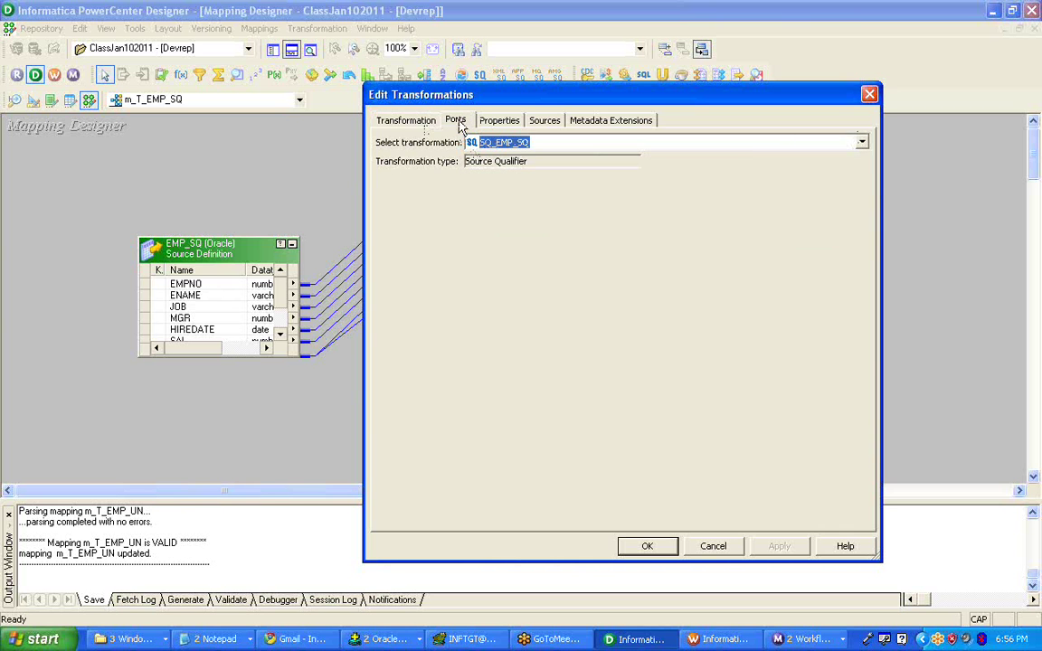
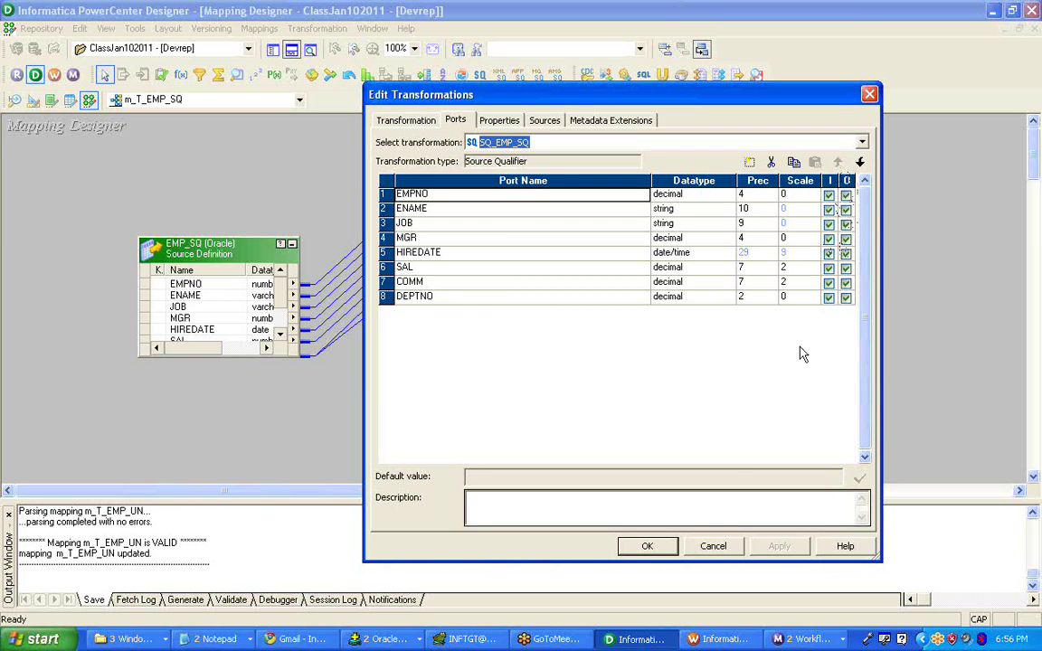
# - Select the Sql Query property on SQ_EMP_SQ's Properties tab
pyautogui.click(495, 122)
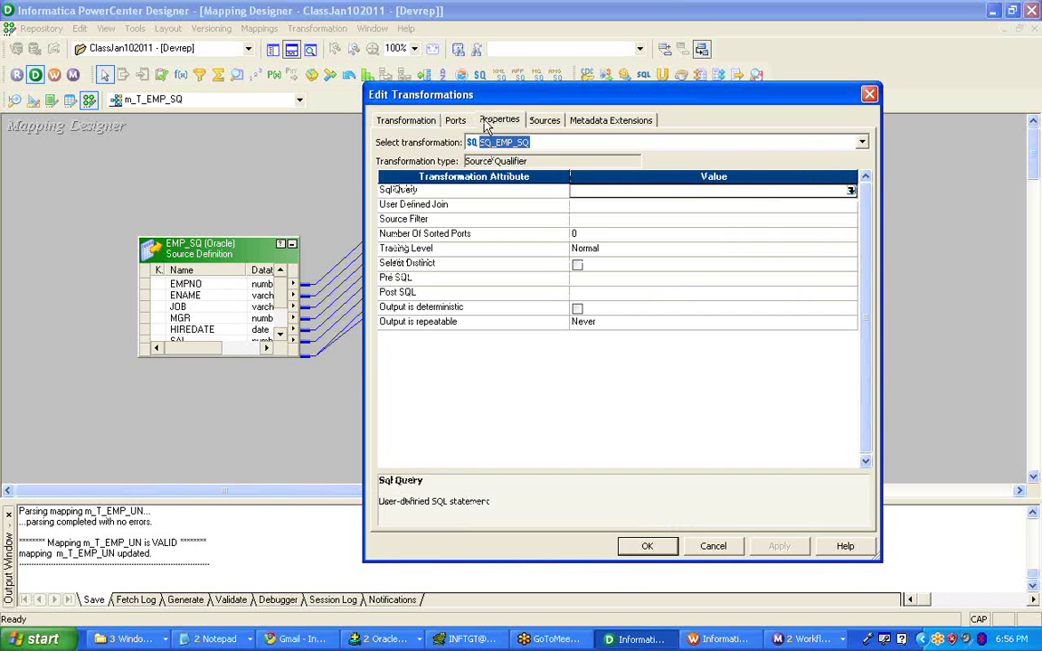
pyautogui.click(456, 194)
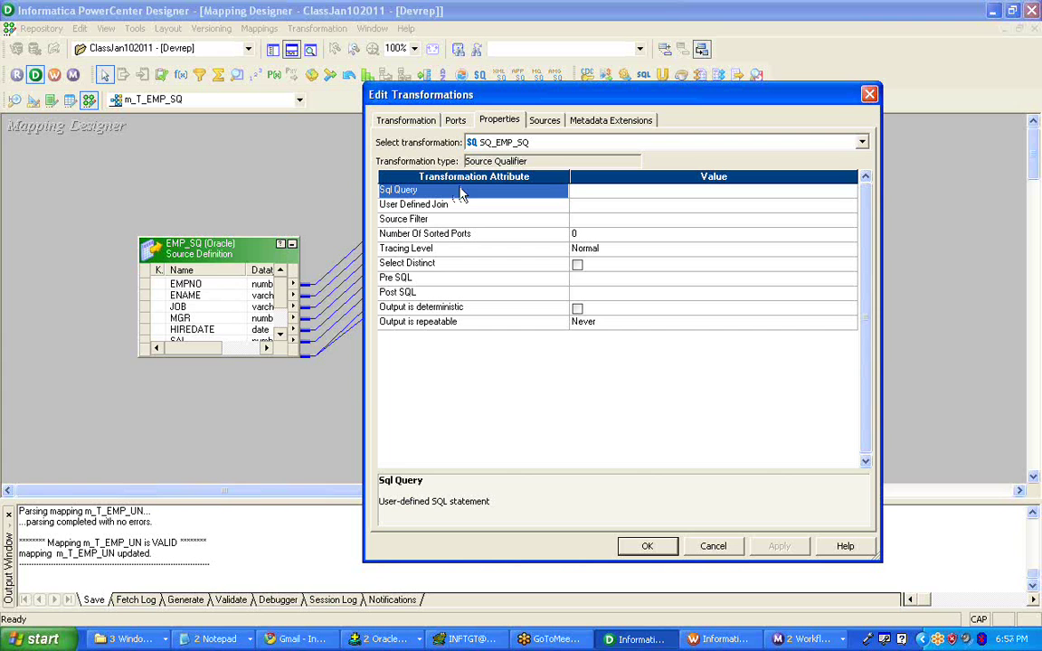
pyautogui.click(597, 194)
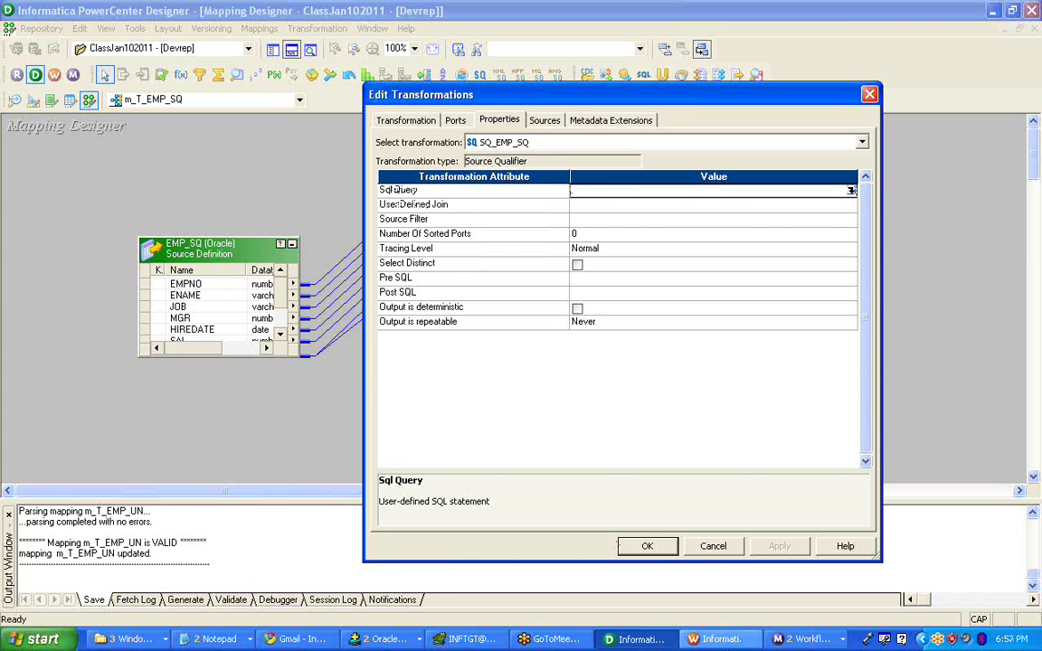
# - Check the drafted SELECT in Untitled Notepad, then open the Sql Query SQL Editor
pyautogui.click(807, 640)
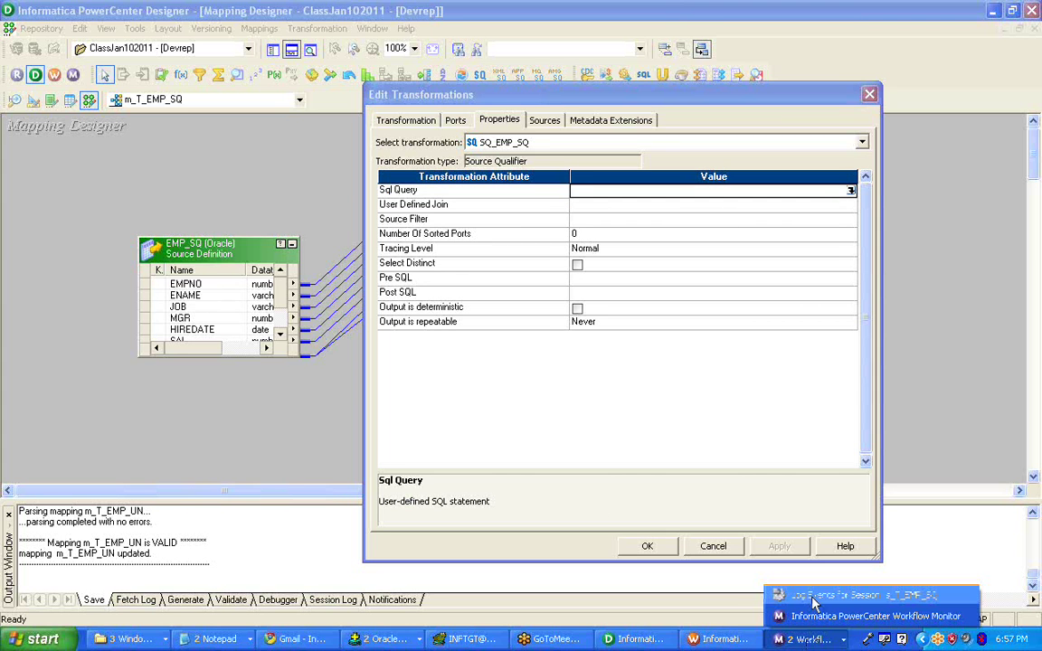
pyautogui.click(222, 640)
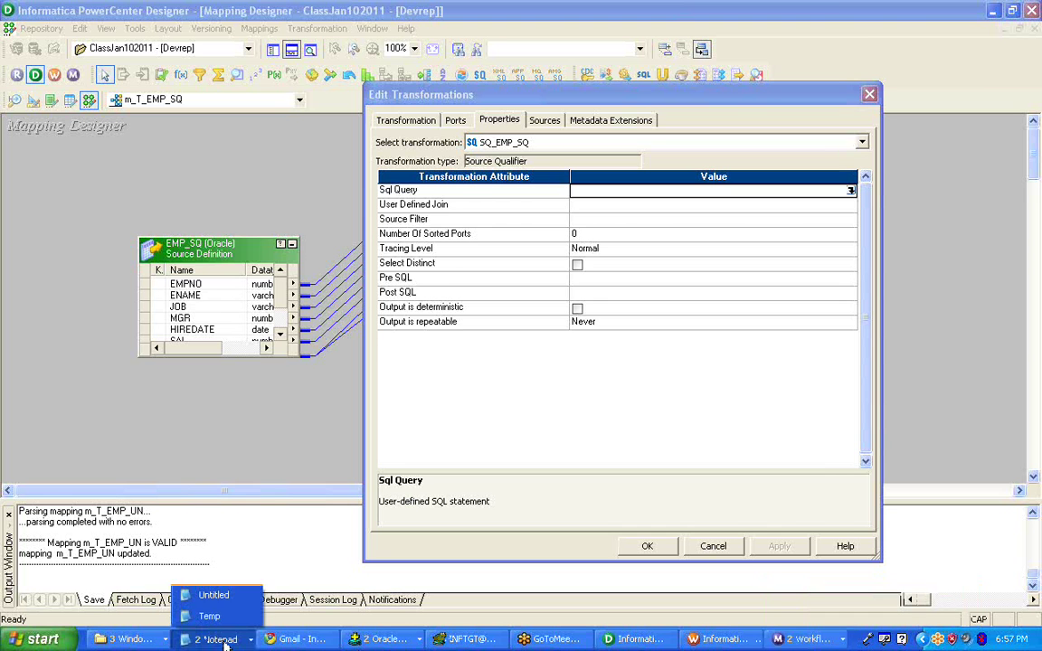
pyautogui.click(217, 594)
pyautogui.moveTo(249, 285); pyautogui.dragTo(91, 83)
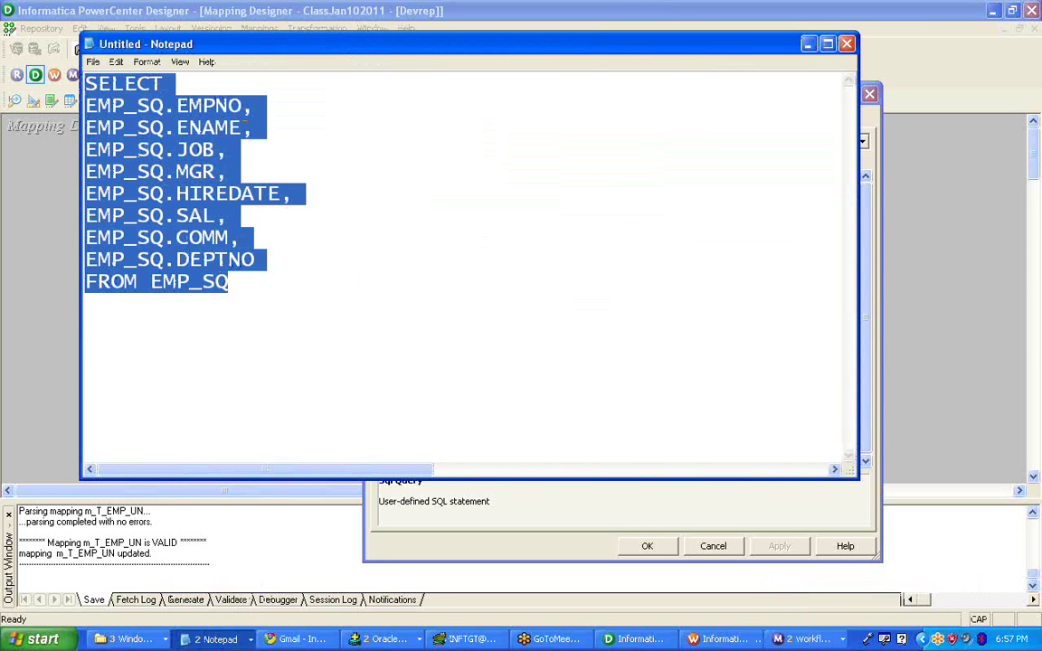
pyautogui.click(300, 148)
pyautogui.click(633, 639)
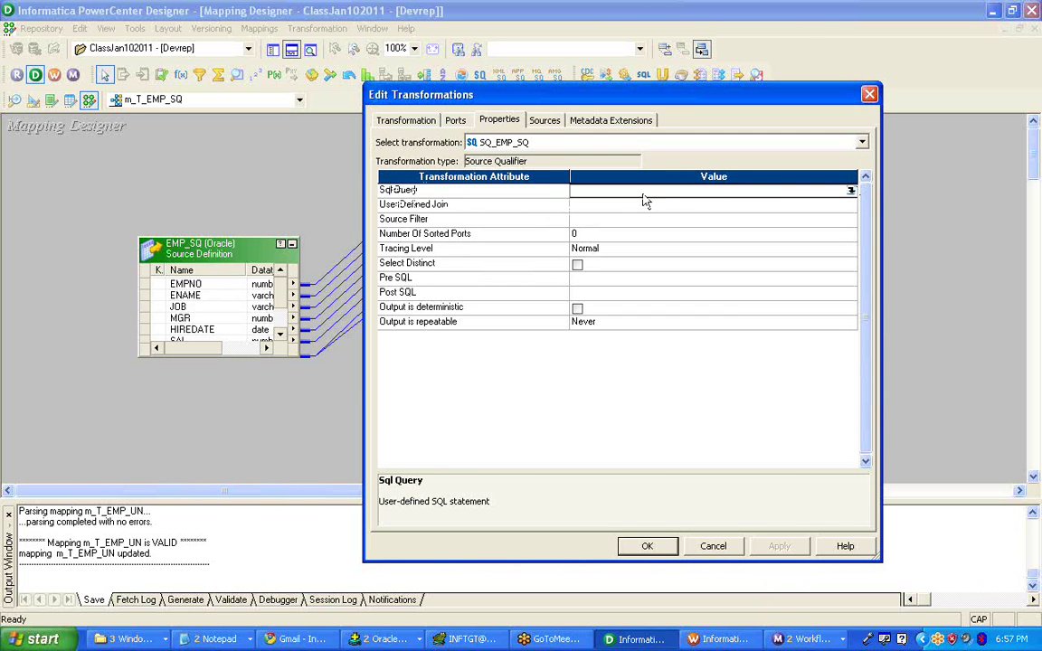
pyautogui.click(852, 191)
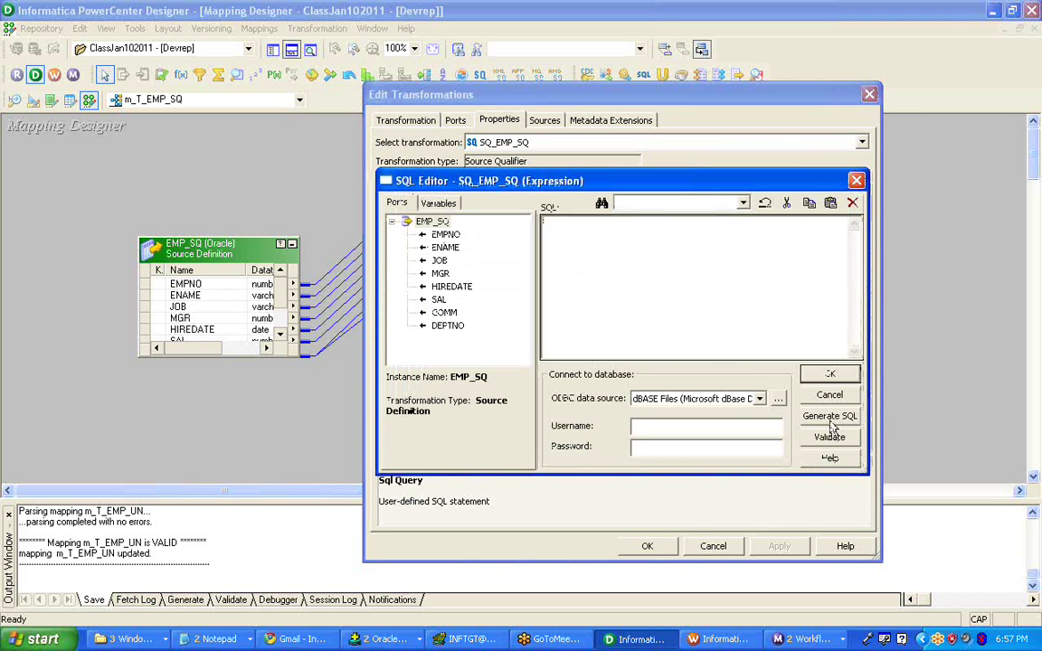
# - Log into ORCL_INFSRC with the database username and password and generate the default EMP_SQ SELECT
pyautogui.click(760, 398)
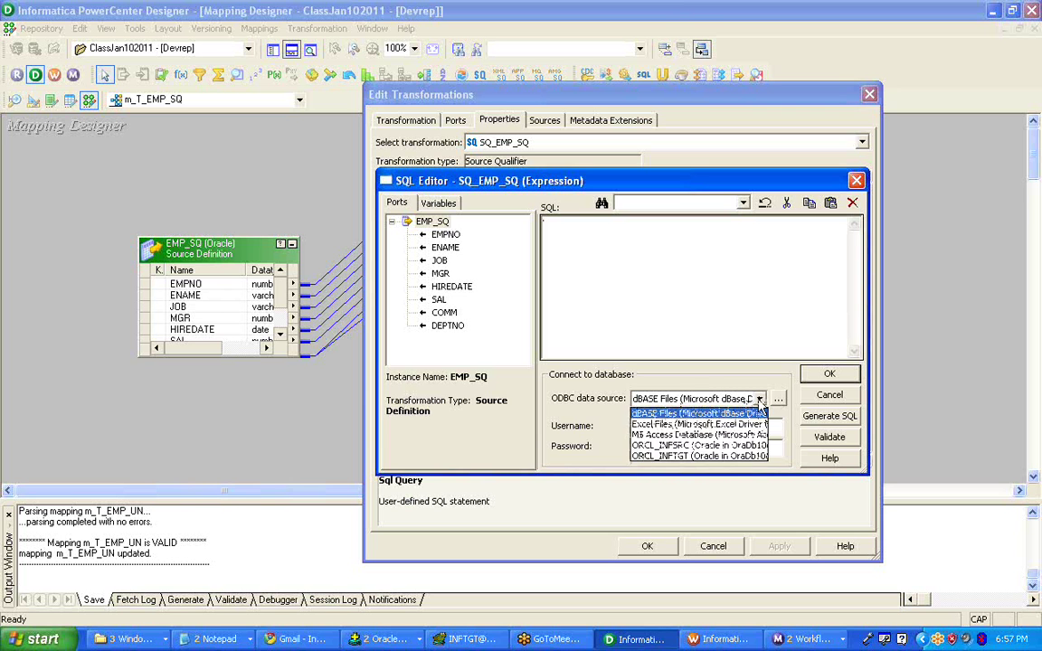
pyautogui.click(737, 446)
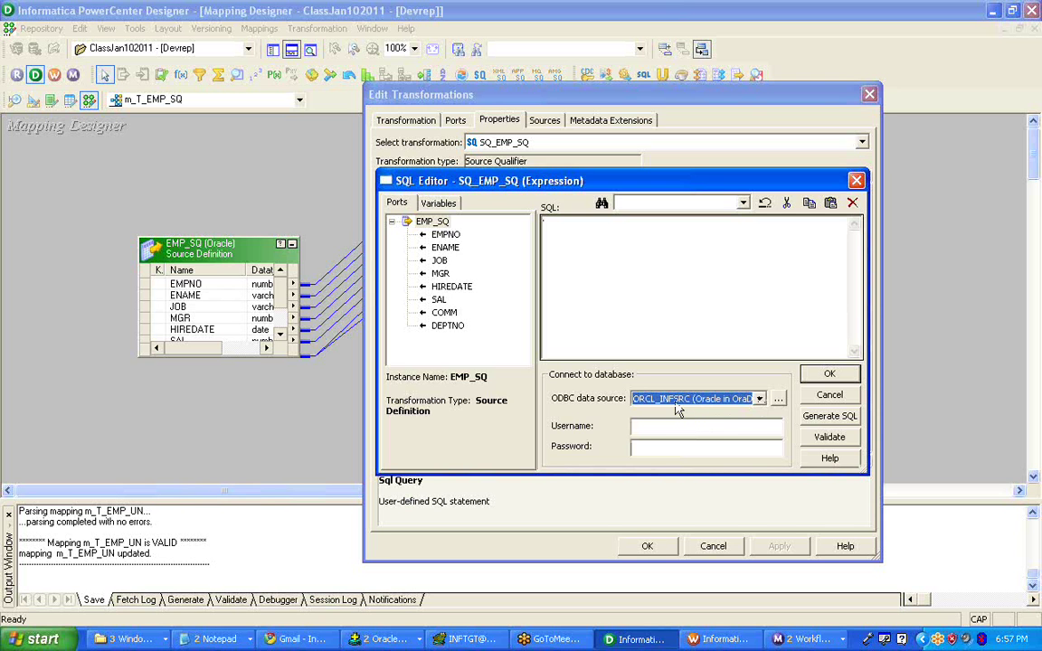
pyautogui.click(658, 426)
pyautogui.write('i')
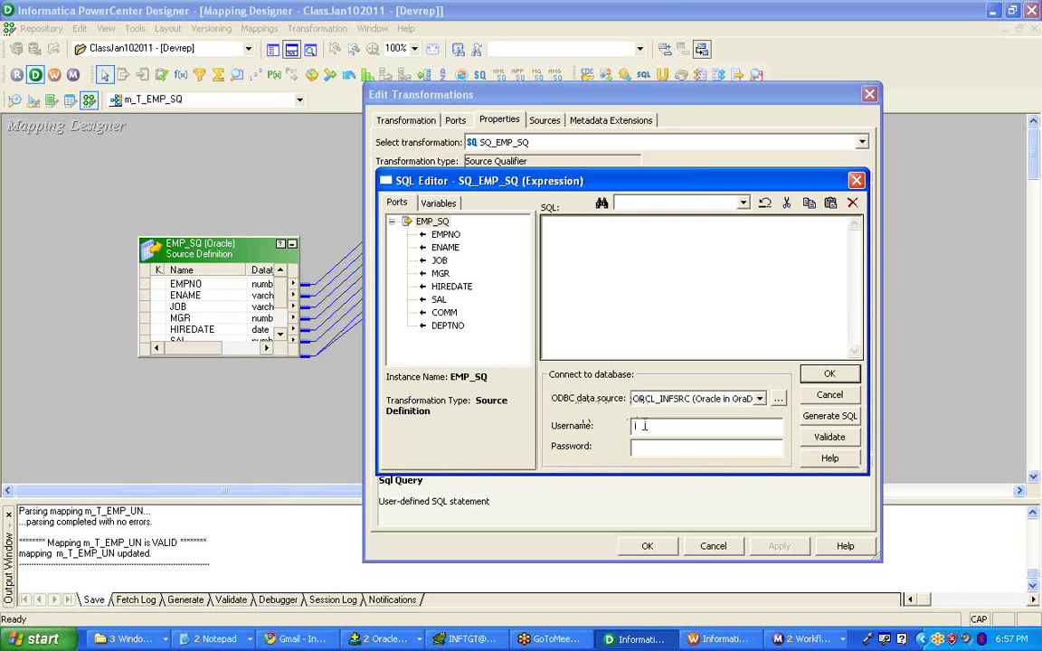
pyautogui.write('INFSRC')
pyautogui.doubleClick(649, 426)
pyautogui.press('Tab')
pyautogui.write('INFSRC')
pyautogui.click(824, 418)
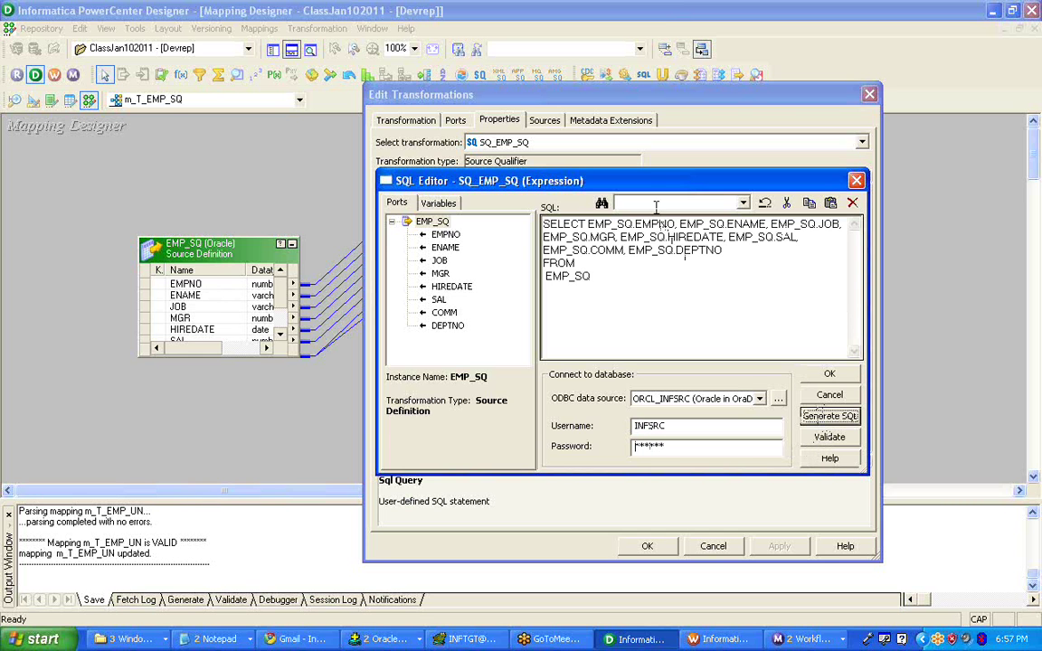
pyautogui.moveTo(623, 279); pyautogui.dragTo(527, 228)
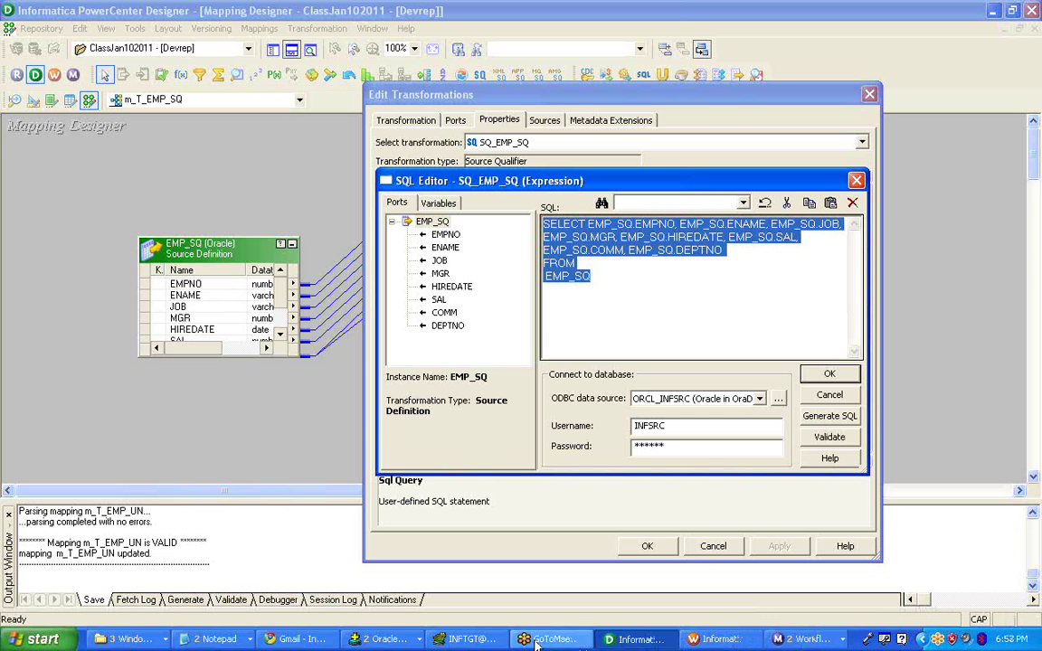
# - Paste the generated SELECT below the drafted query in Untitled Notepad and compare them
pyautogui.click(215, 639)
pyautogui.click(242, 595)
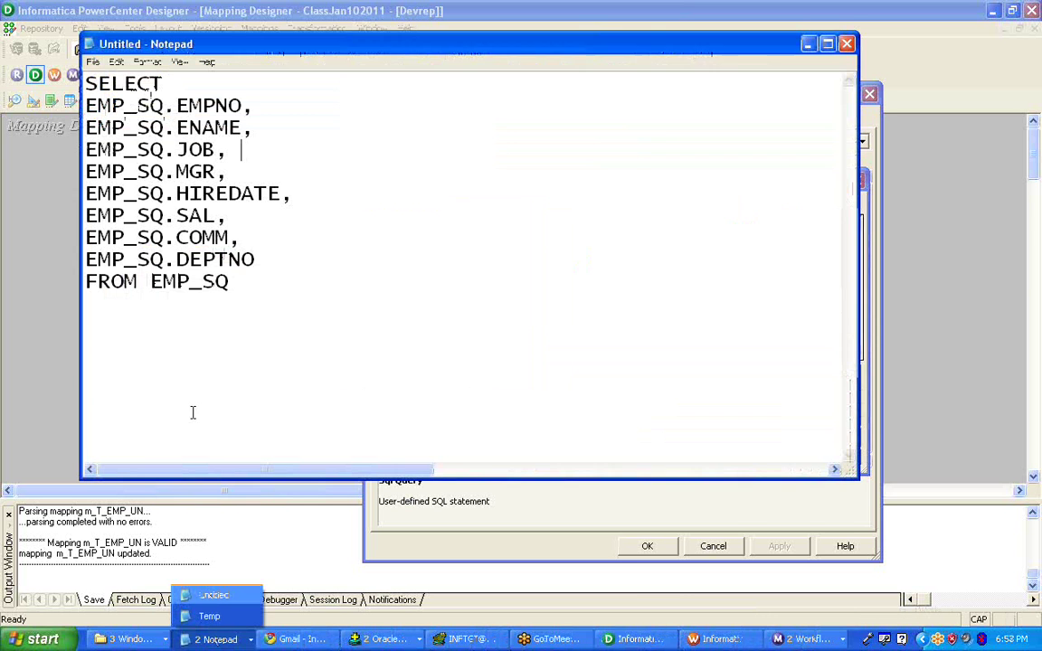
pyautogui.press('Return')
pyautogui.press('Return')
pyautogui.hotkey('ctrl', 'v')
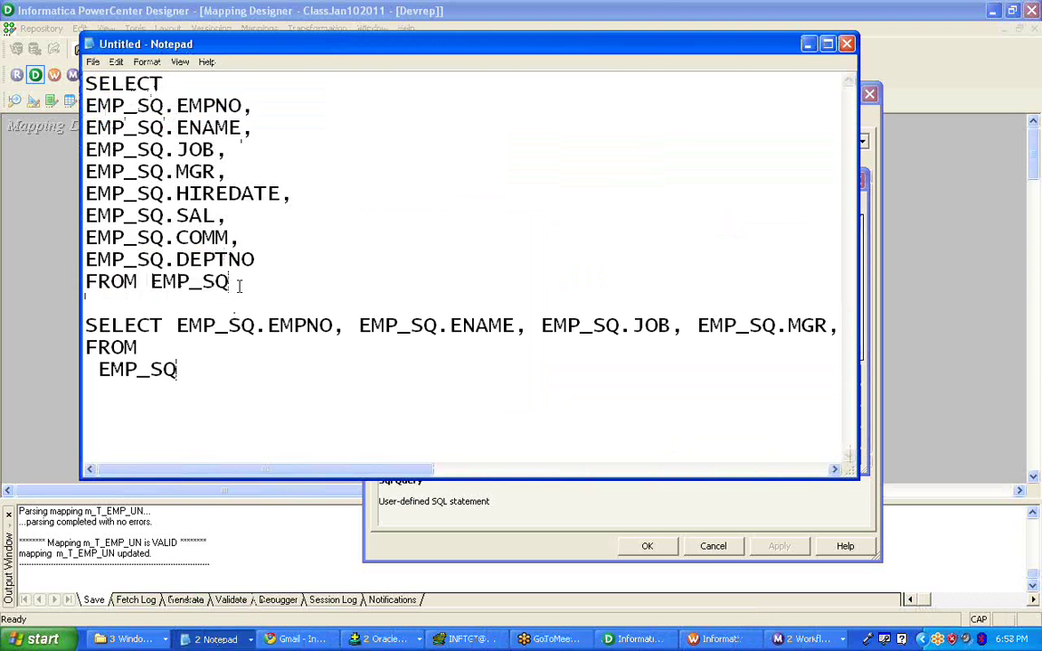
pyautogui.moveTo(232, 282); pyautogui.dragTo(85, 84)
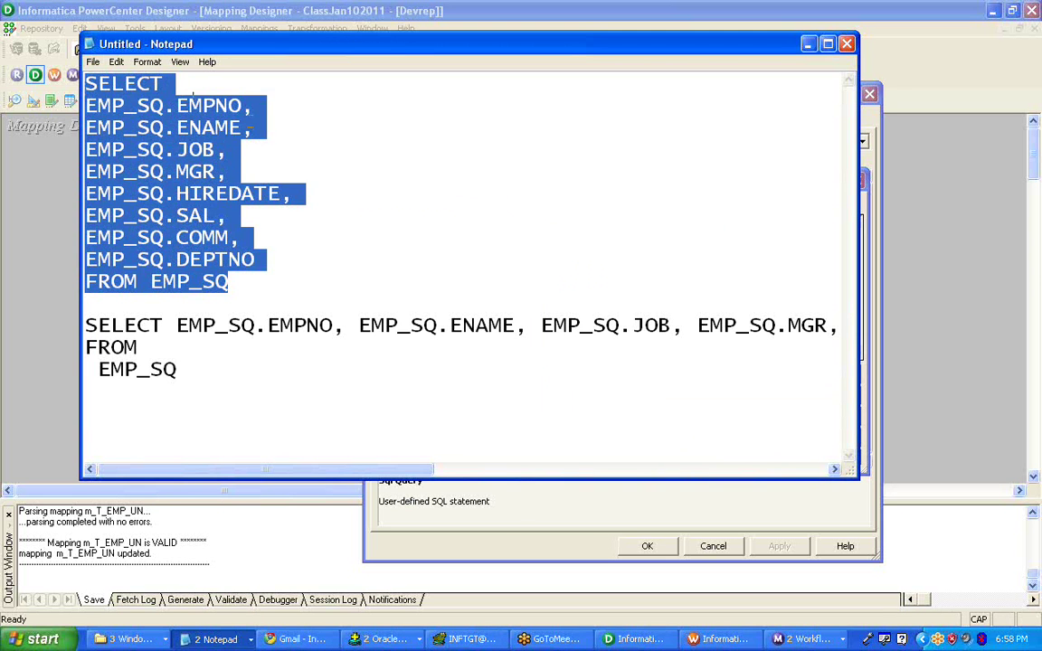
pyautogui.click(264, 126)
pyautogui.moveTo(178, 369); pyautogui.dragTo(84, 326)
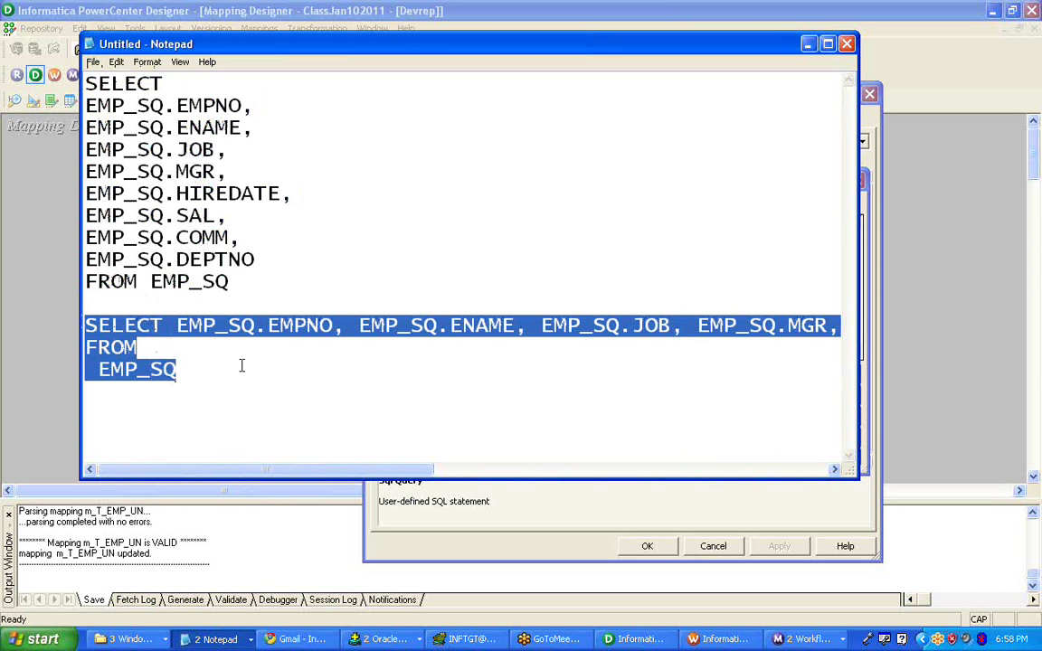
pyautogui.click(611, 642)
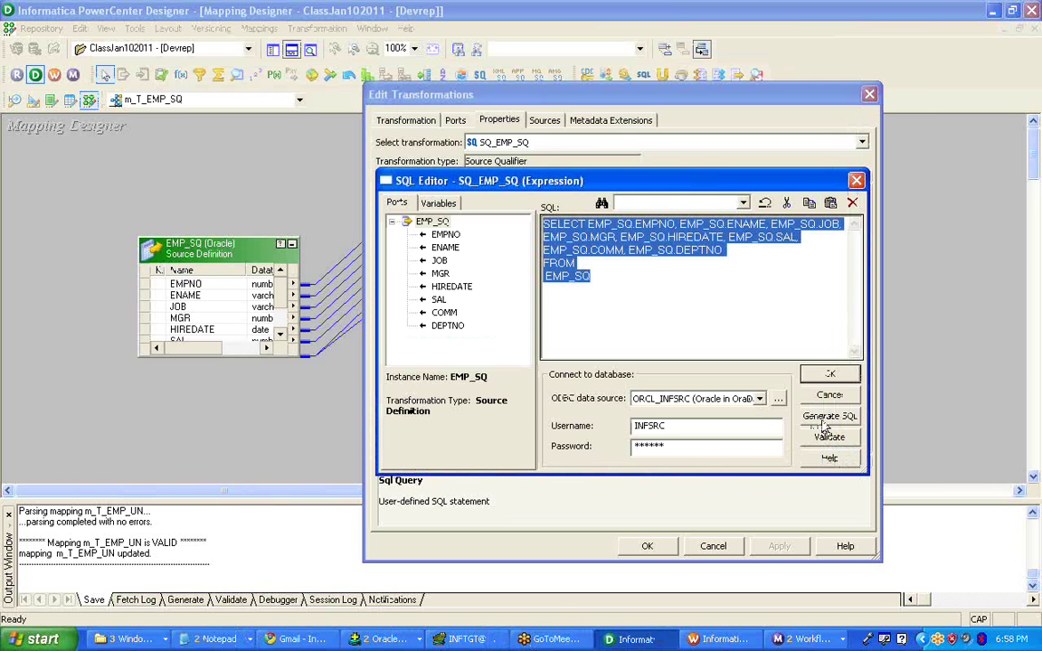
# - Accept the generated SELECT of all EMP_SQ columns as SQ_EMP_SQ's Sql Query
pyautogui.click(624, 265)
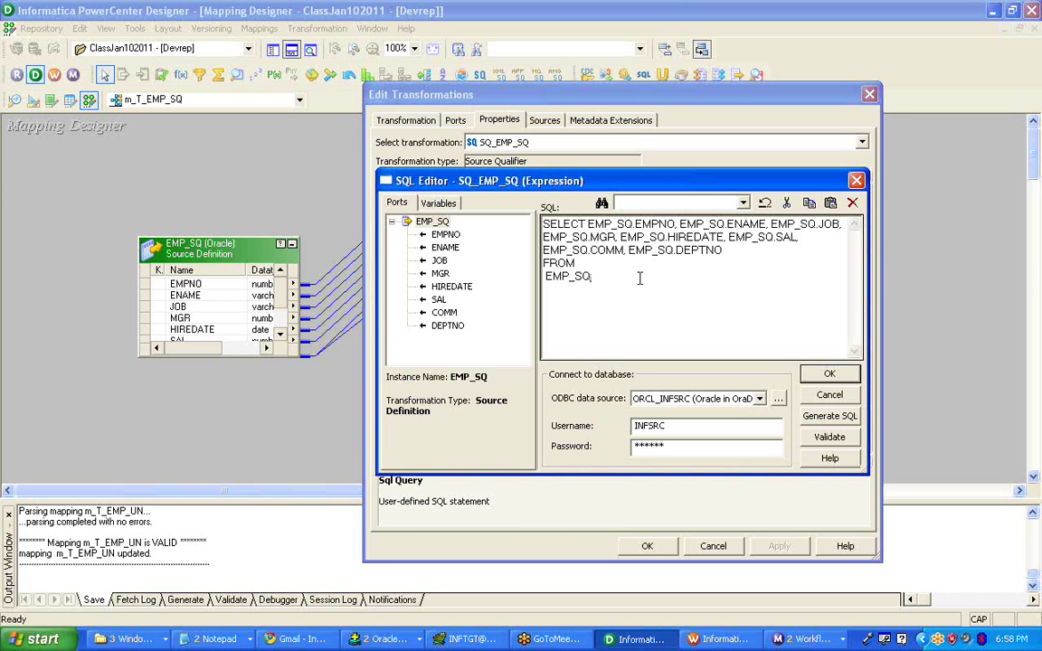
pyautogui.click(829, 374)
pyautogui.click(550, 191)
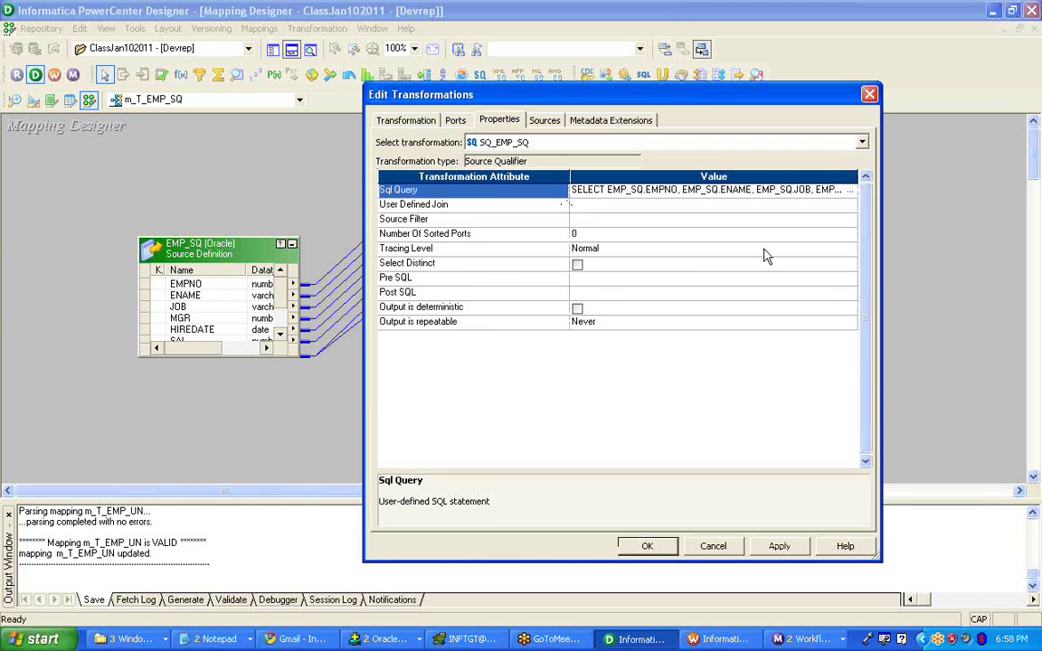
pyautogui.click(471, 207)
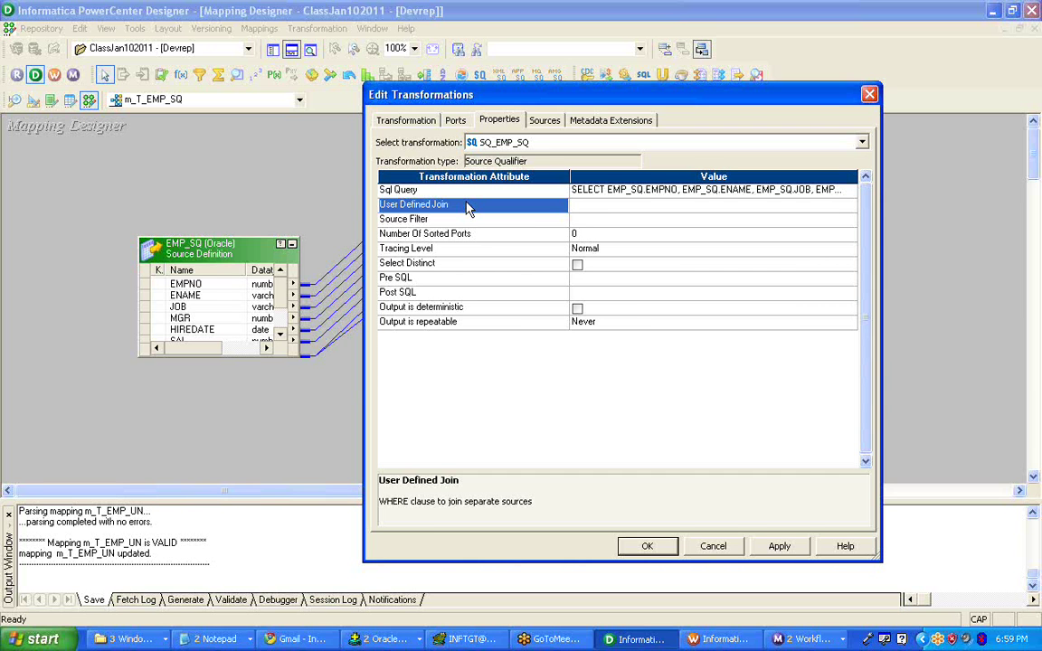
pyautogui.click(604, 208)
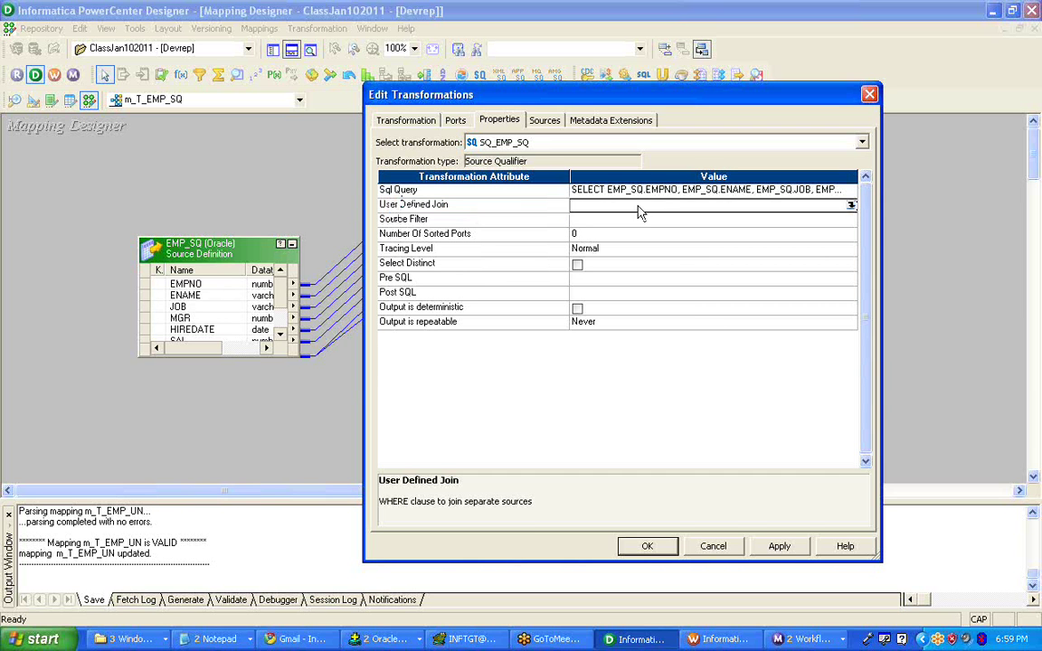
pyautogui.click(533, 211)
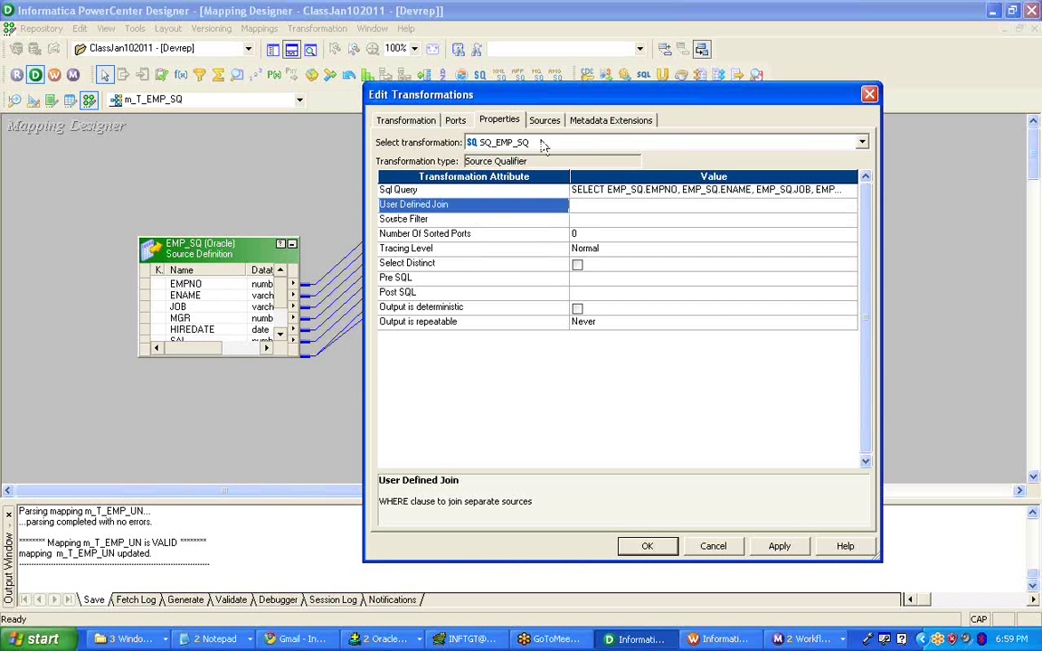
pyautogui.click(869, 96)
# - Move the EMP_SQ source aside and open SQ_EMP_SQ in Edit Transformations
pyautogui.click(590, 353)
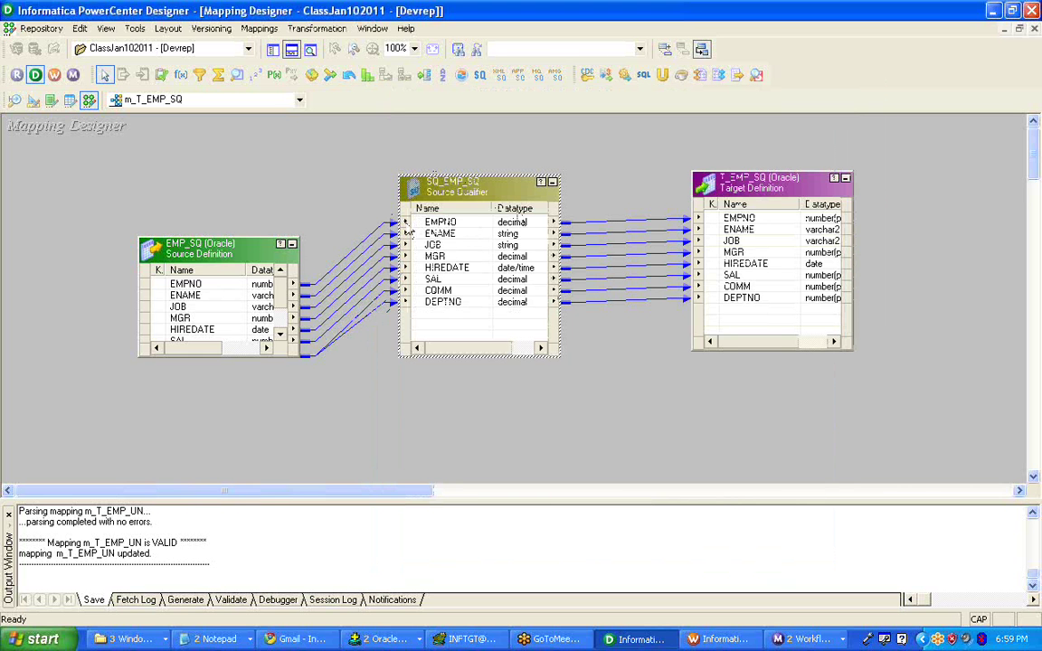
pyautogui.click(210, 253)
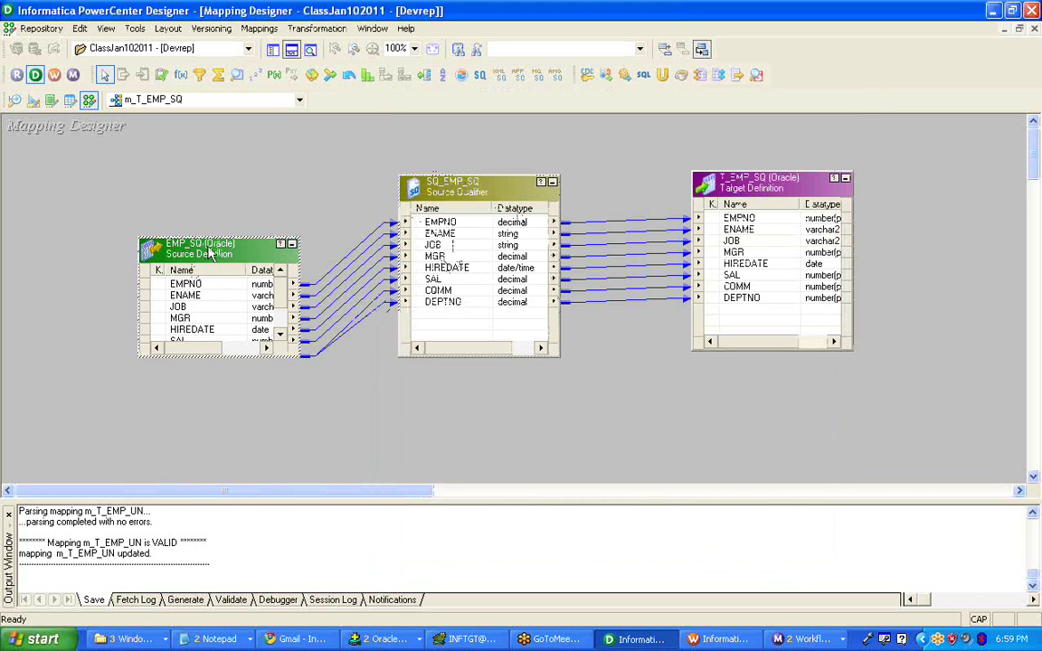
pyautogui.moveTo(210, 252); pyautogui.dragTo(171, 189)
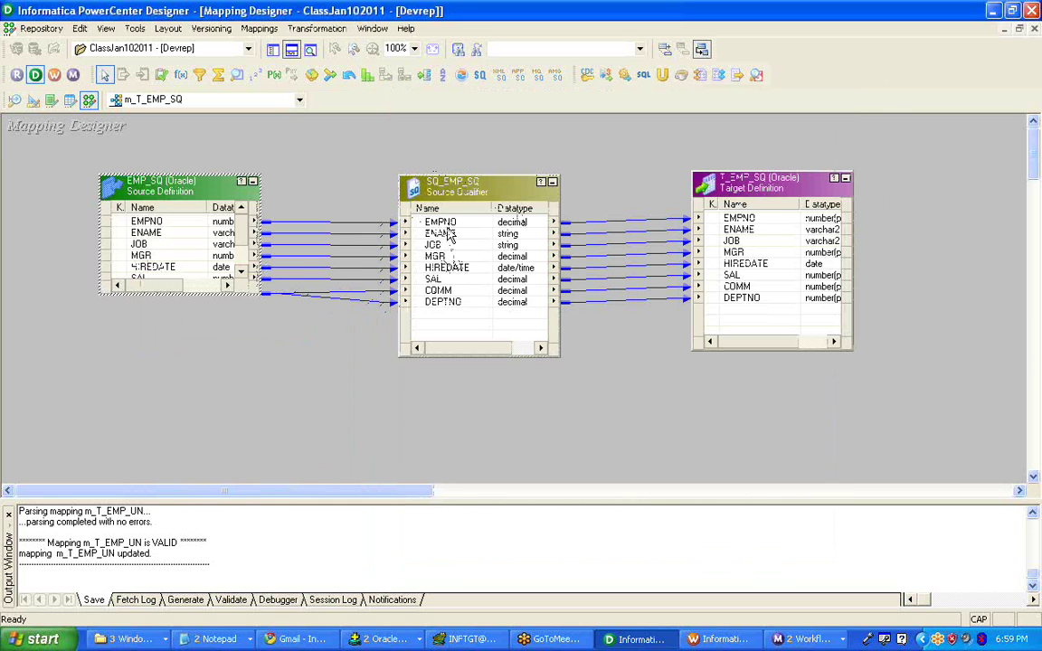
pyautogui.click(444, 196)
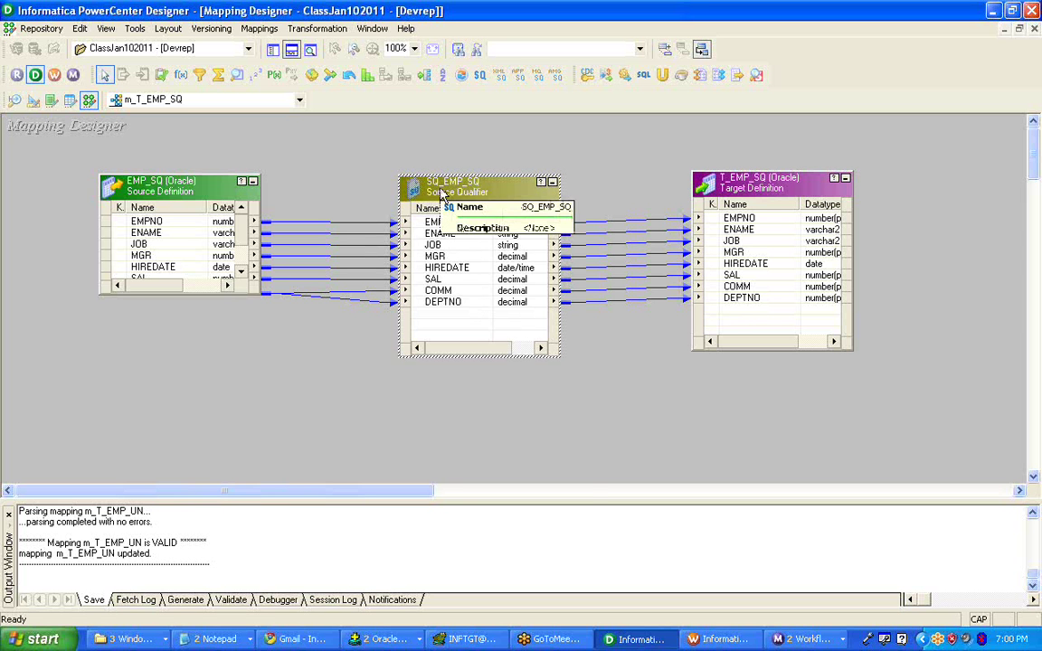
pyautogui.rightClick(440, 194)
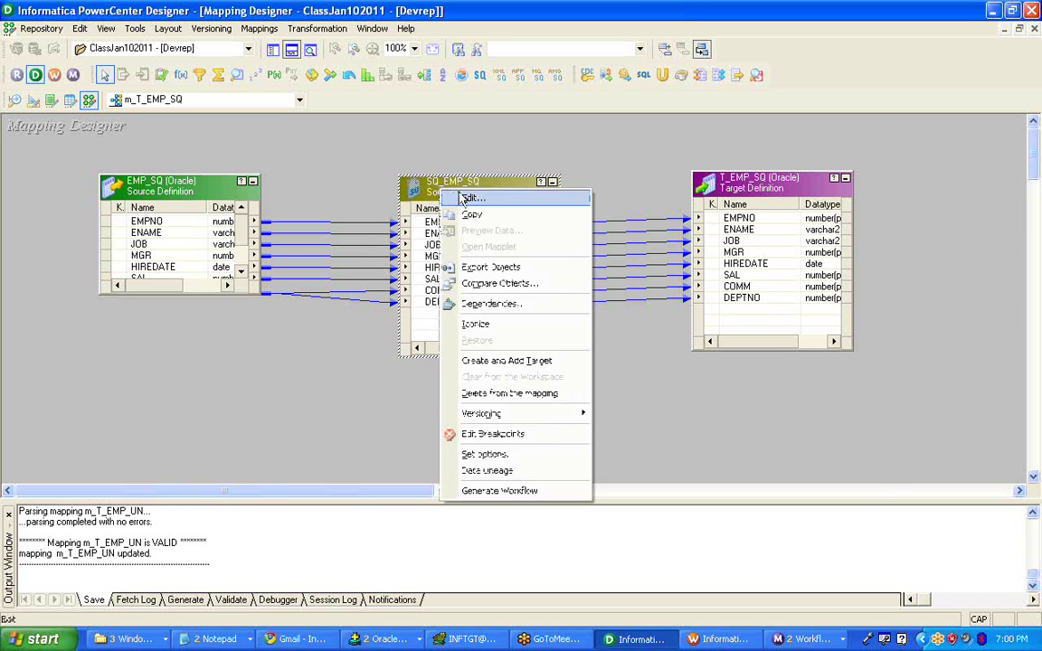
pyautogui.click(464, 198)
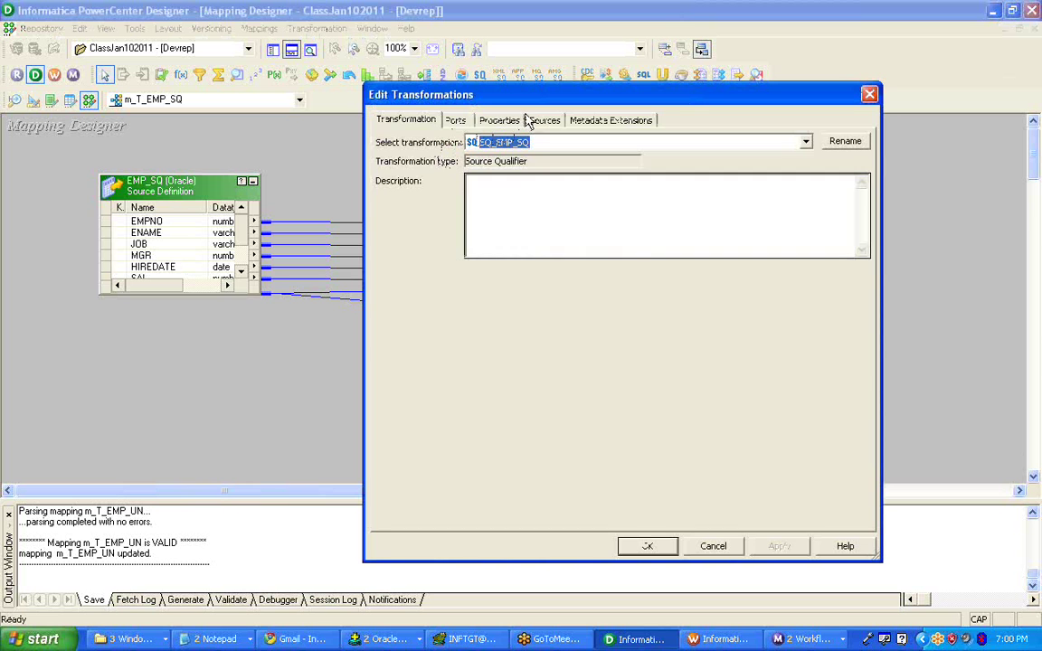
# - Review User Defined Join, Source Filter and Number Of Sorted Ports, plus the port list
pyautogui.click(493, 119)
pyautogui.click(622, 208)
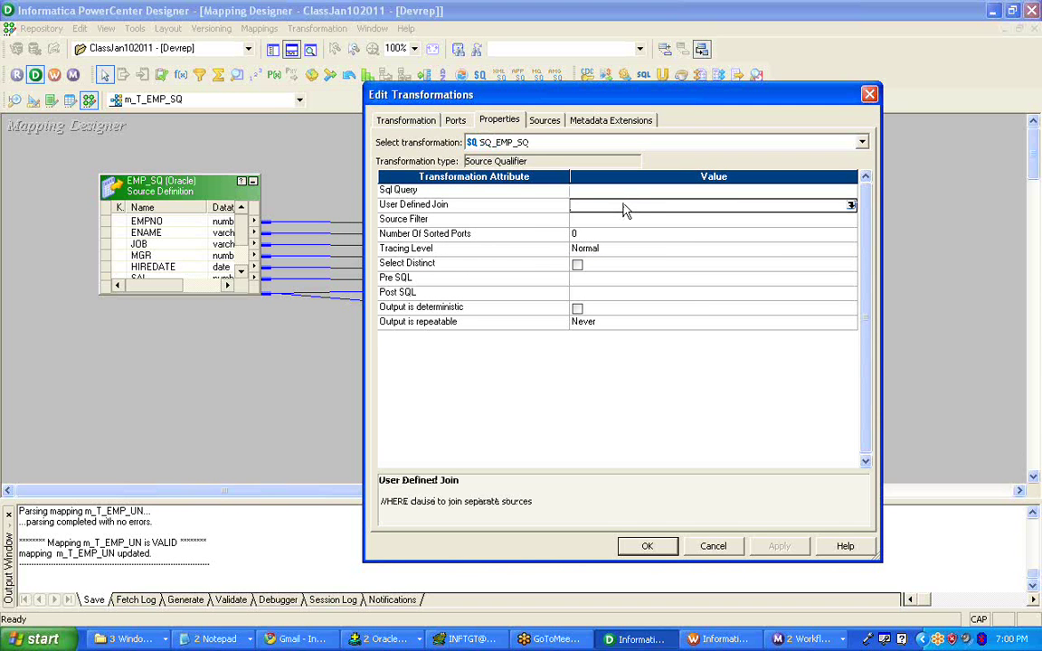
pyautogui.click(500, 221)
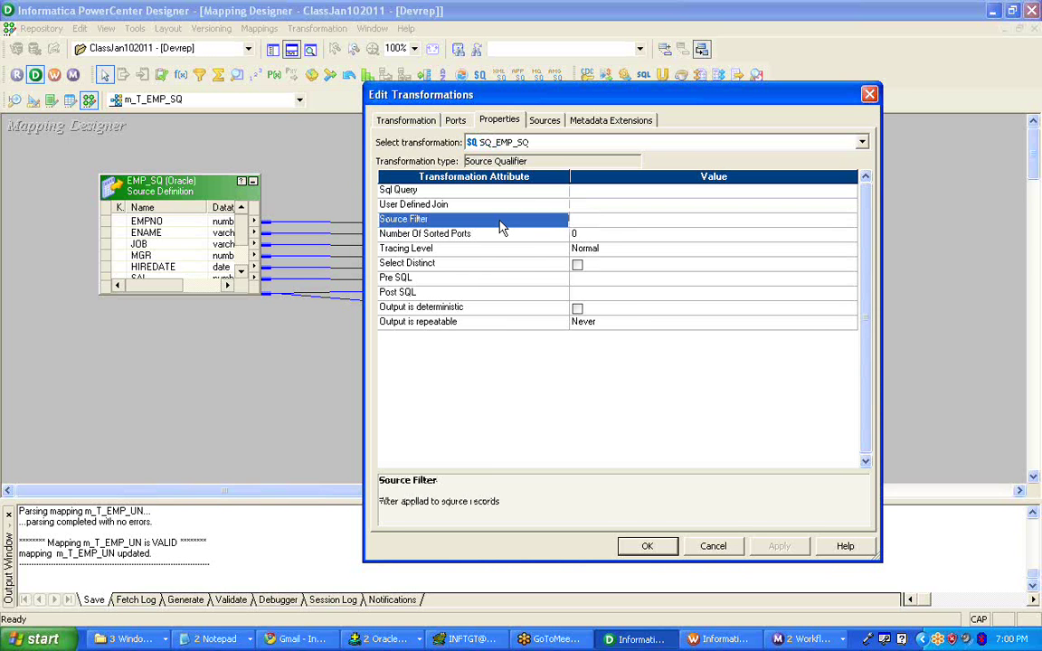
pyautogui.click(597, 226)
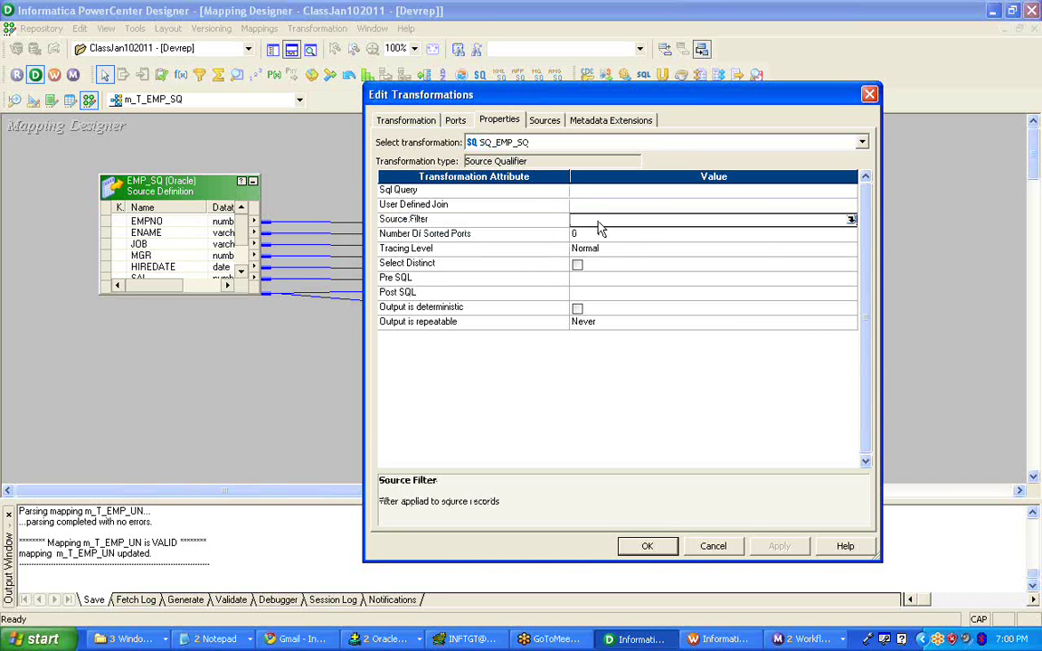
pyautogui.click(516, 235)
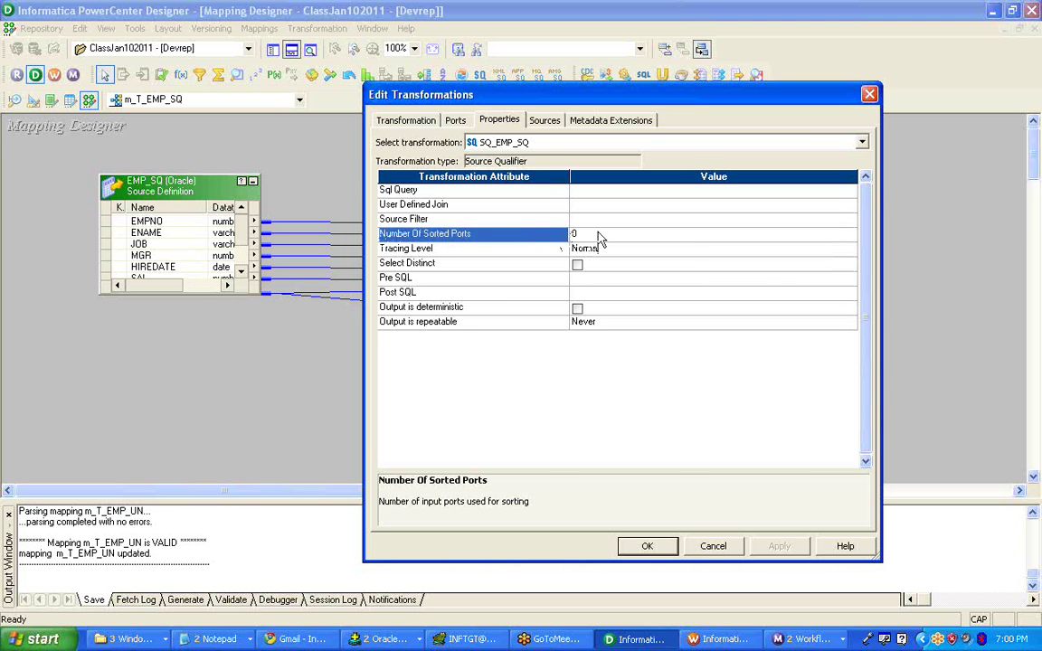
pyautogui.click(598, 236)
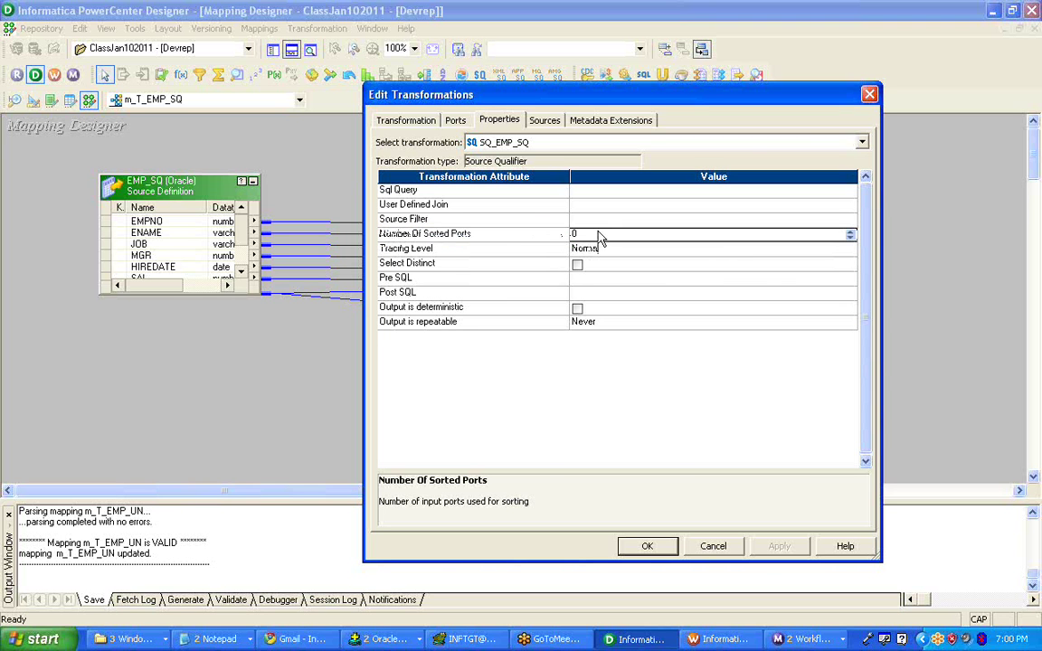
pyautogui.click(458, 119)
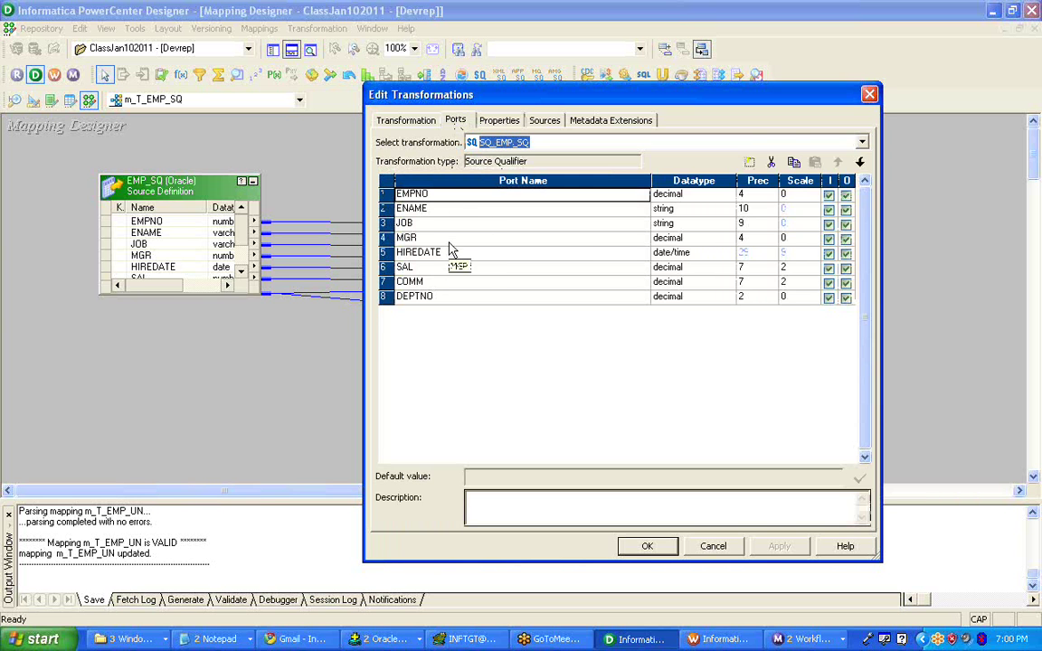
pyautogui.click(493, 120)
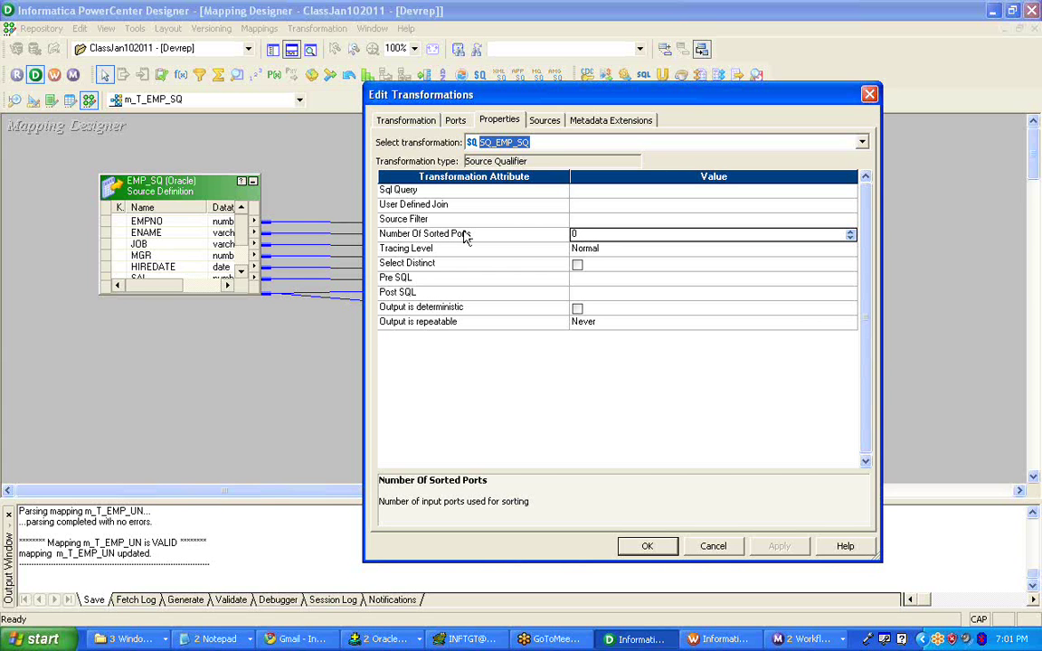
# - After checking the port list, set Number Of Sorted Ports to 1
pyautogui.click(451, 123)
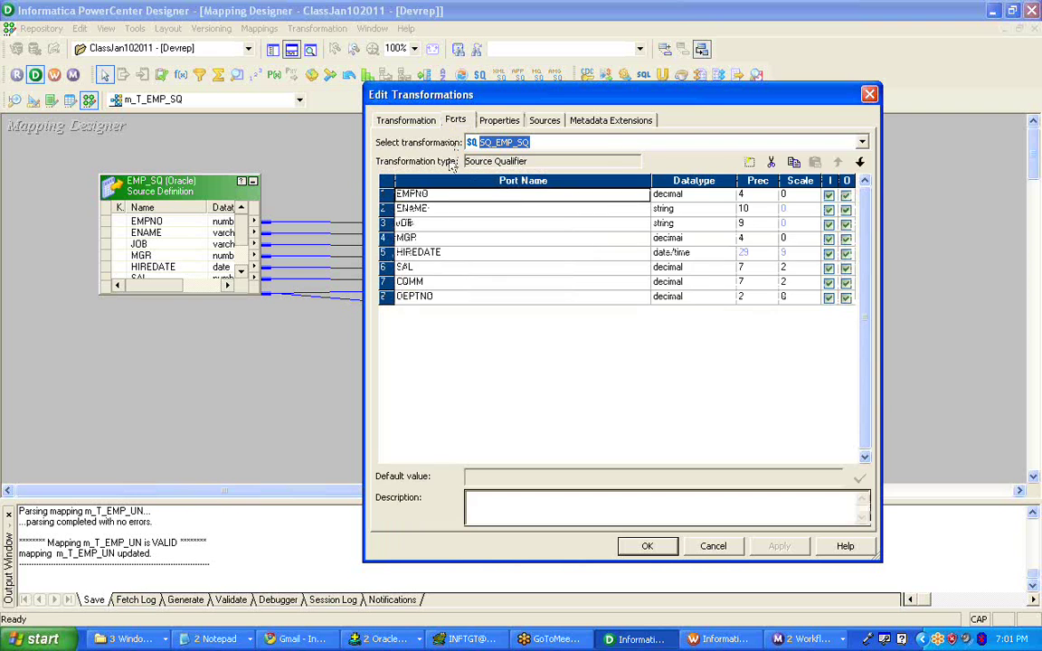
pyautogui.click(503, 124)
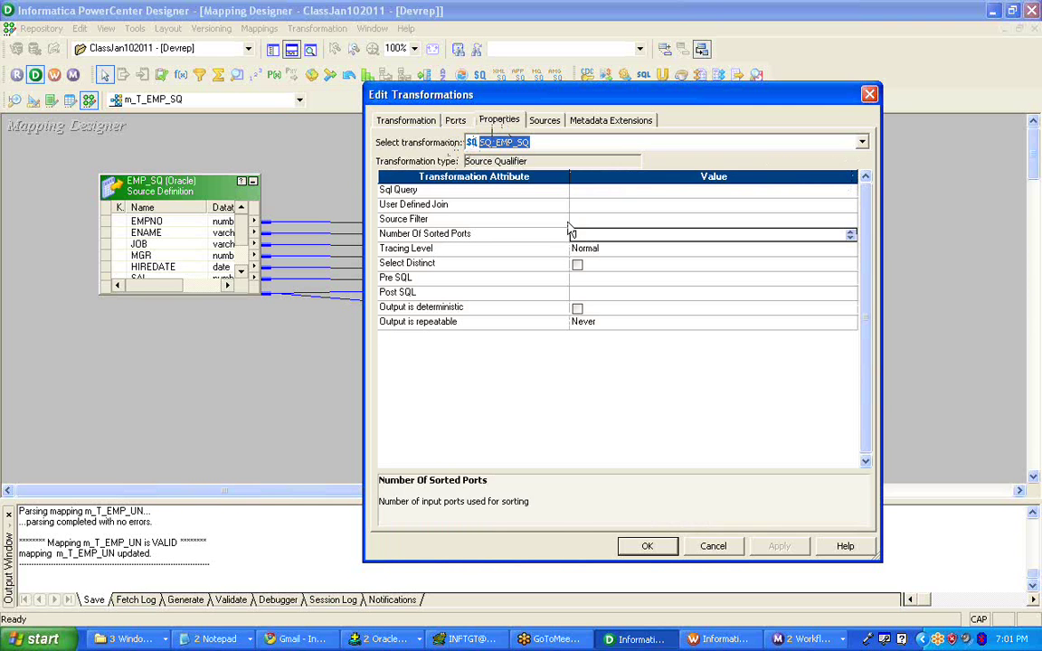
pyautogui.write('1')
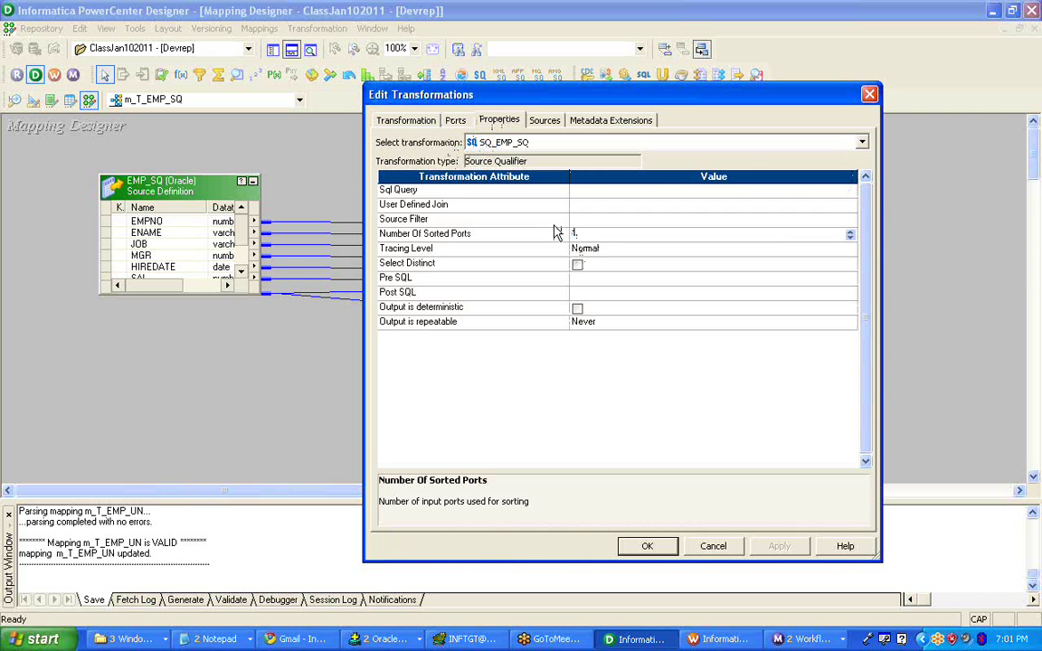
pyautogui.click(558, 235)
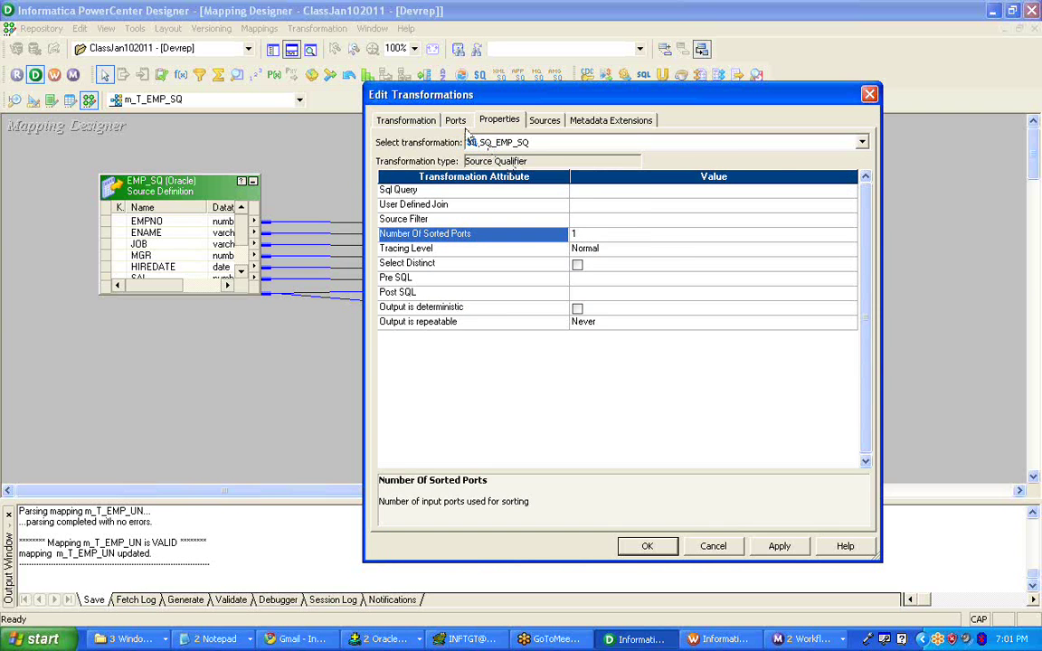
# - Recheck the port order, then change Number Of Sorted Ports from 1 to 3
pyautogui.click(455, 120)
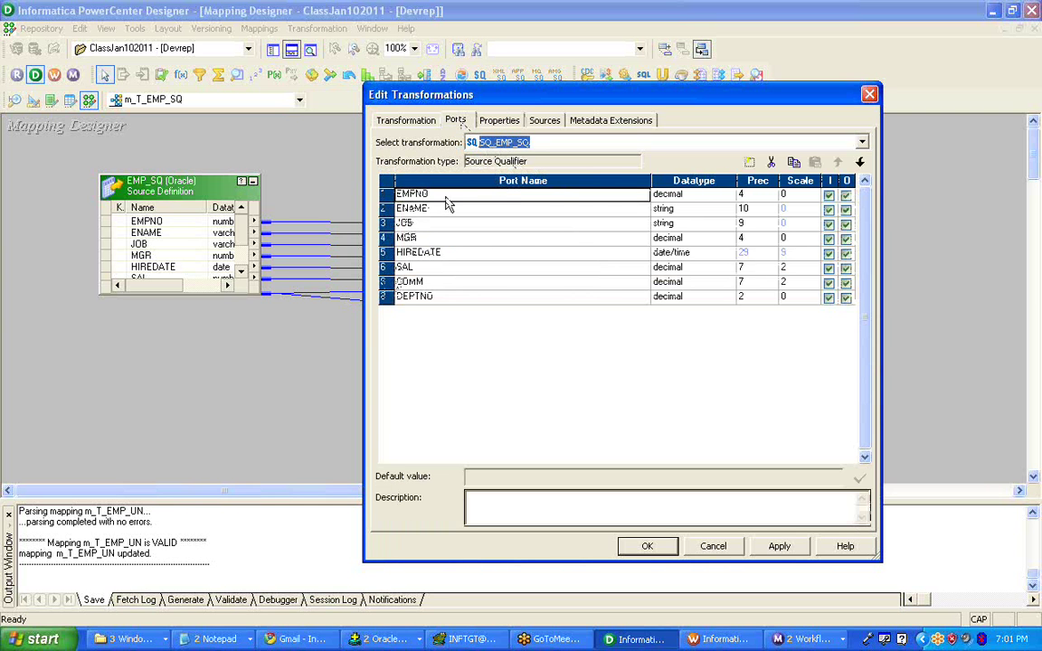
pyautogui.click(500, 122)
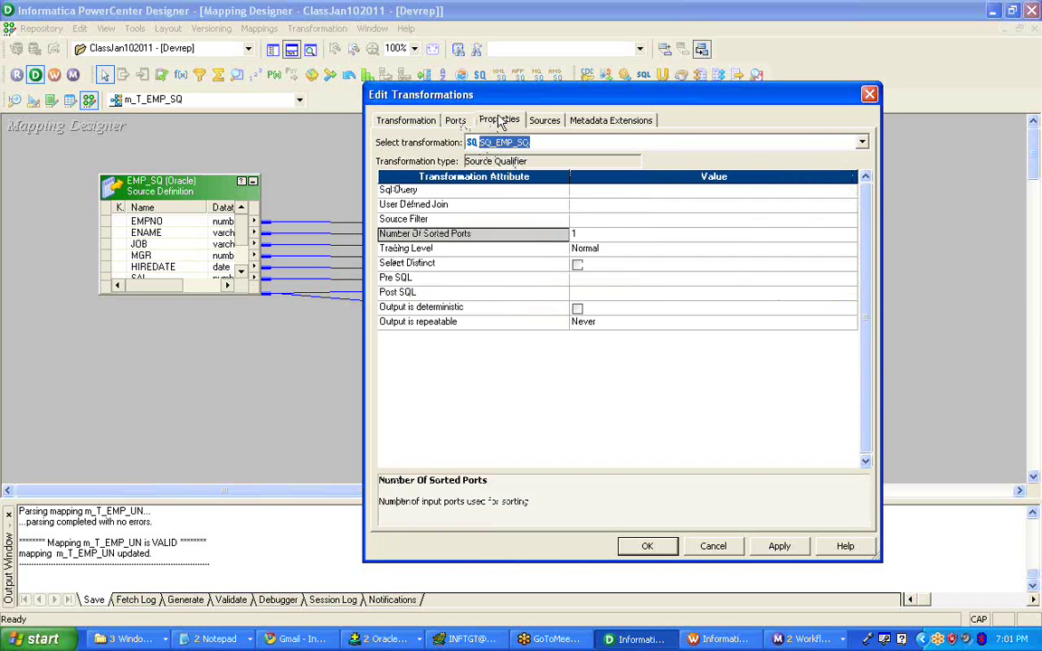
pyautogui.click(579, 237)
pyautogui.doubleClick(588, 235)
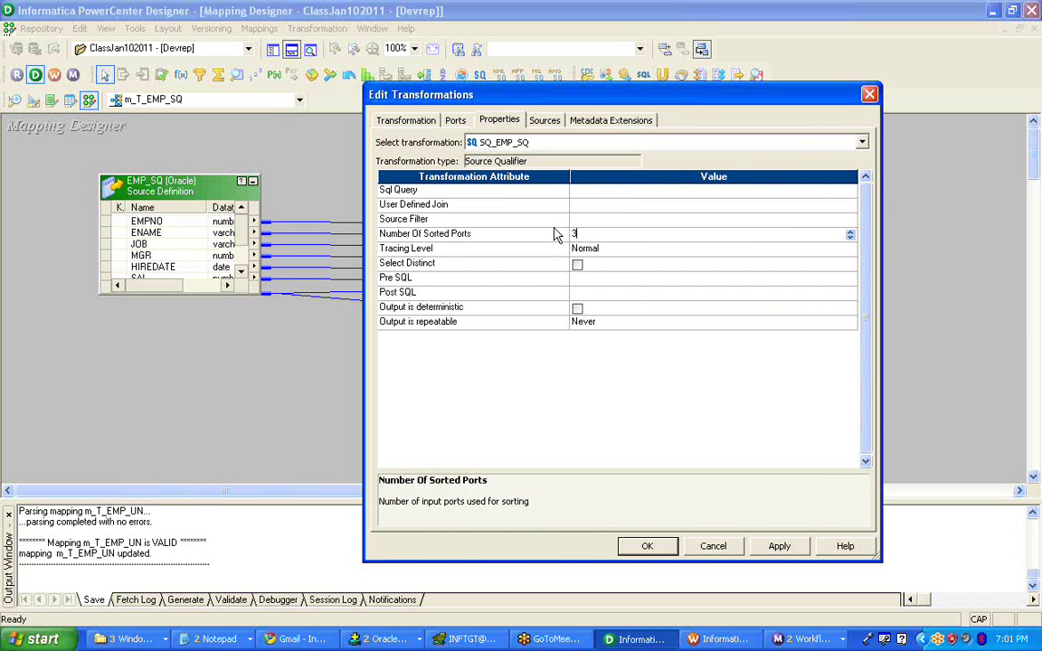
pyautogui.write('3')
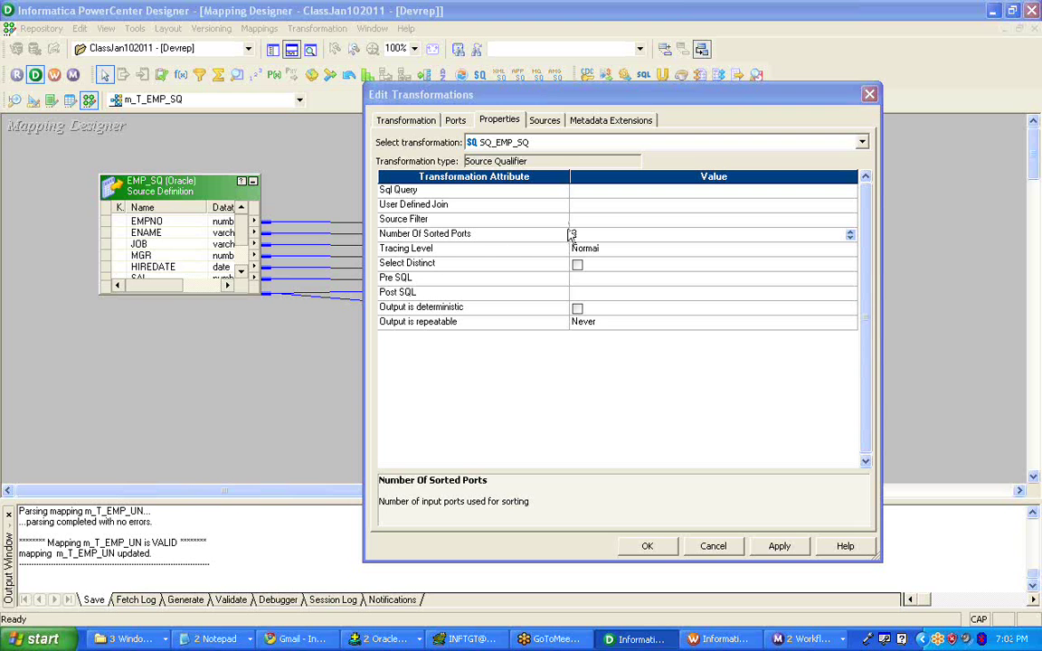
# - In the maximized Untitled Notepad, add a blank line after FROM EMP_SQ
pyautogui.click(215, 641)
pyautogui.click(204, 539)
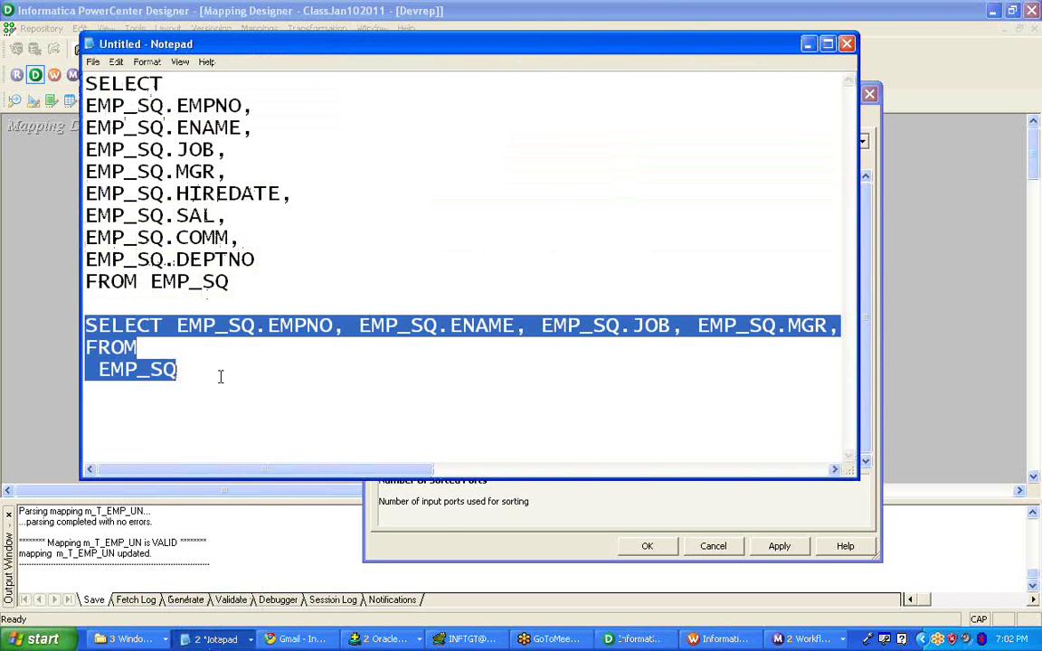
pyautogui.click(219, 376)
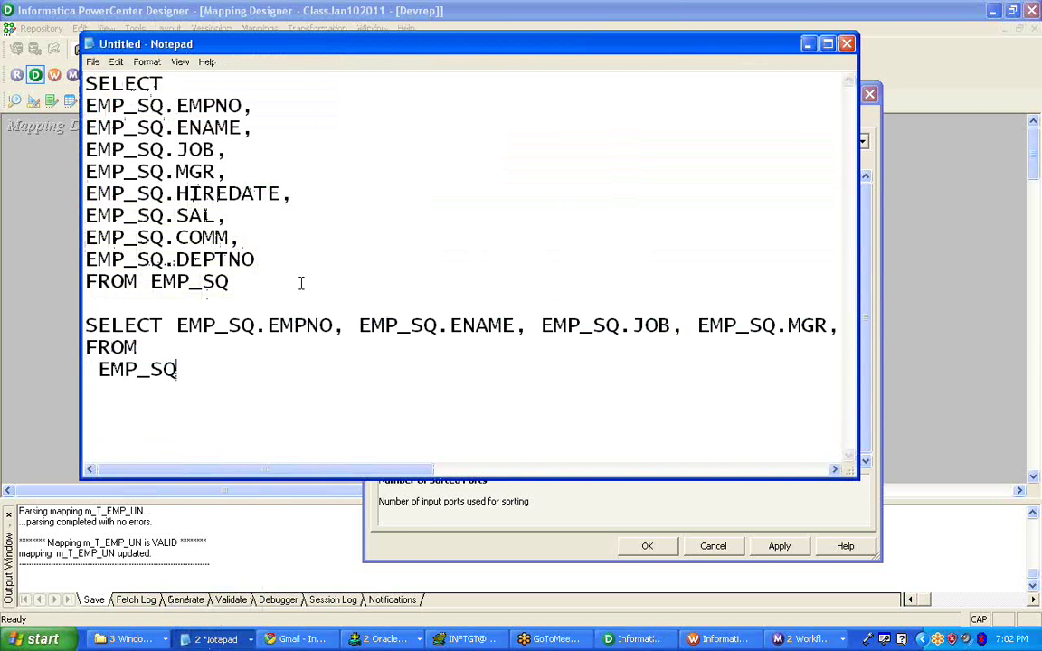
pyautogui.doubleClick(347, 45)
pyautogui.click(201, 106)
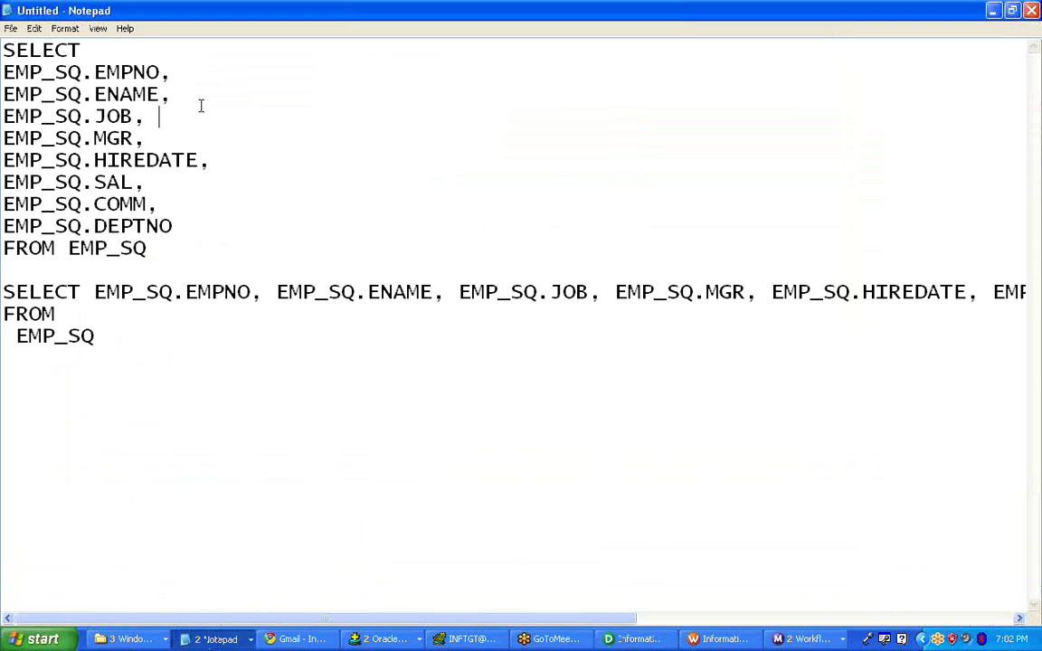
pyautogui.press('Down')
pyautogui.press('Down')
pyautogui.press('Down')
pyautogui.press('Down')
pyautogui.press('Down')
pyautogui.press('Down')
pyautogui.press('Return')
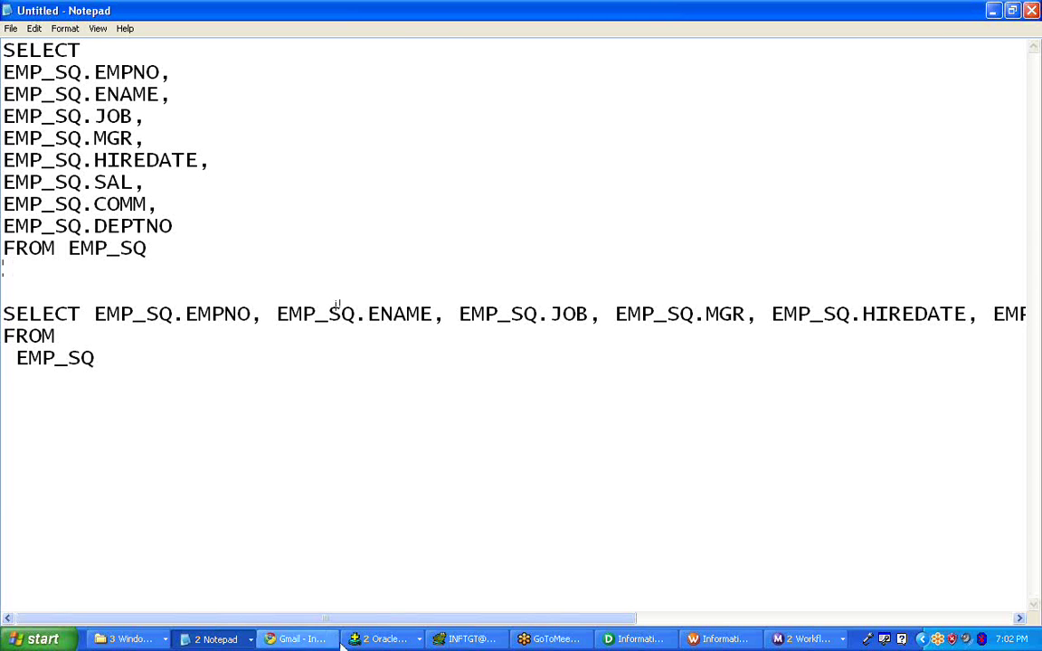
pyautogui.click(657, 641)
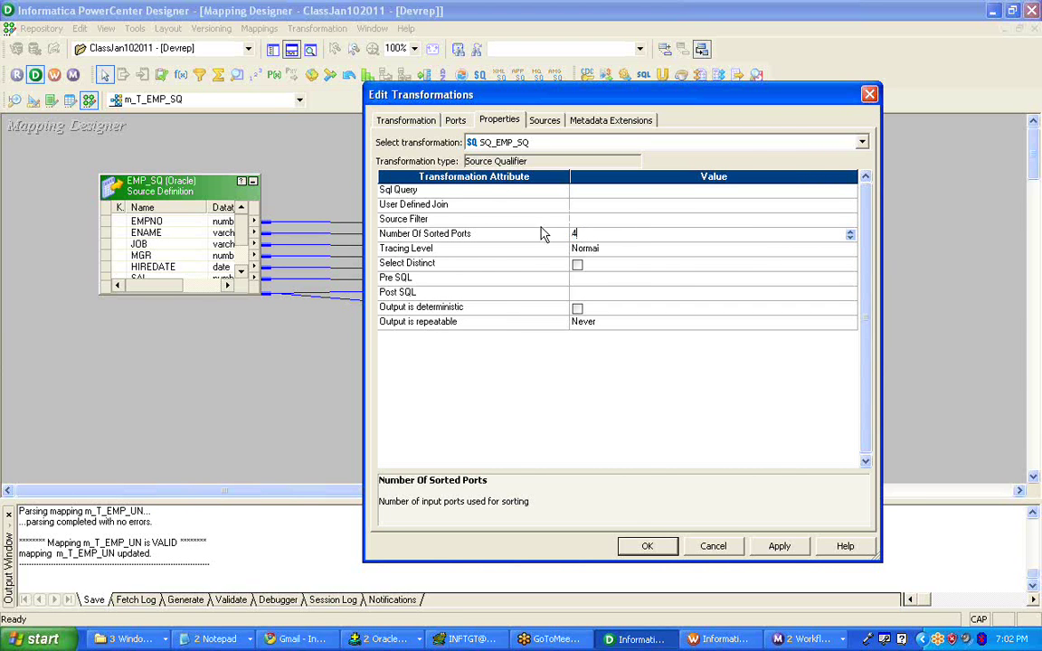
# - Compare the eight ports against 4 sorted ports, noting MGR as the fourth port
pyautogui.click(455, 120)
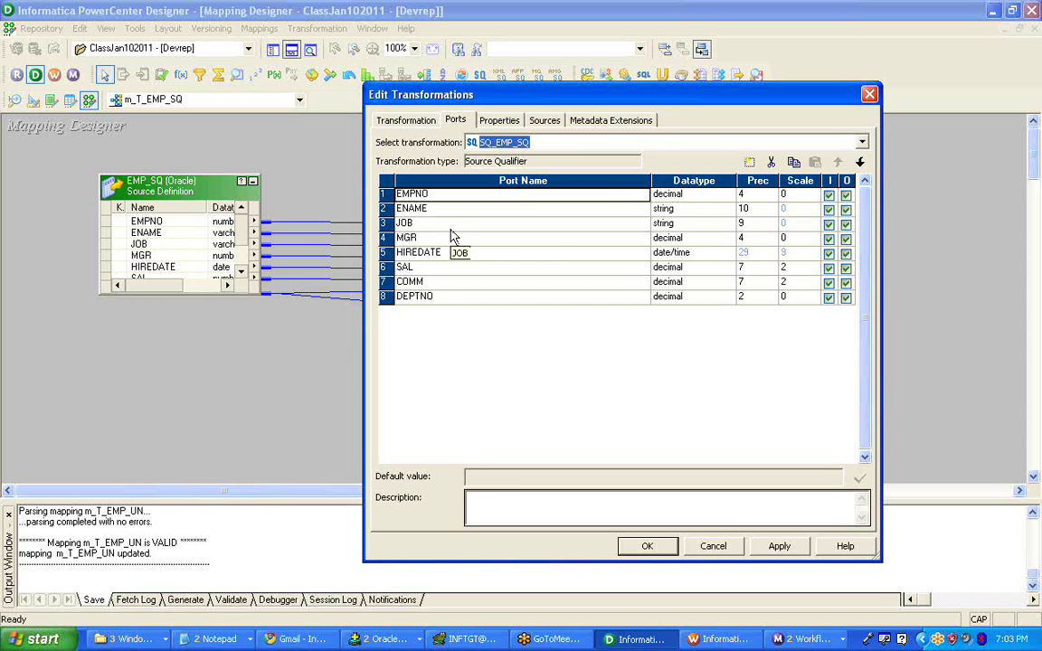
pyautogui.click(499, 120)
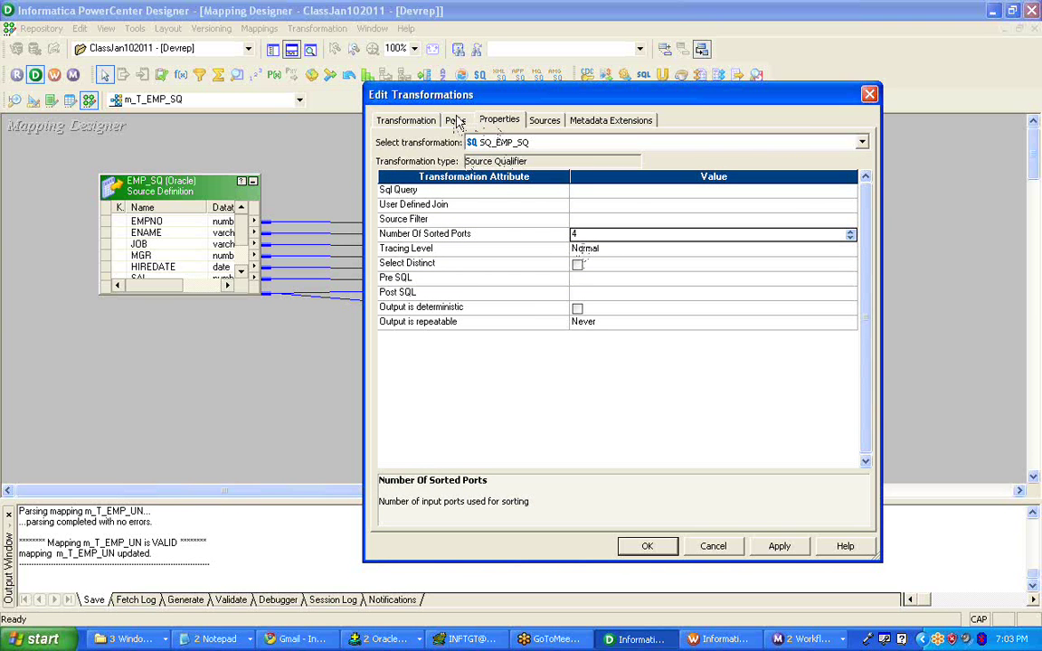
pyautogui.click(455, 121)
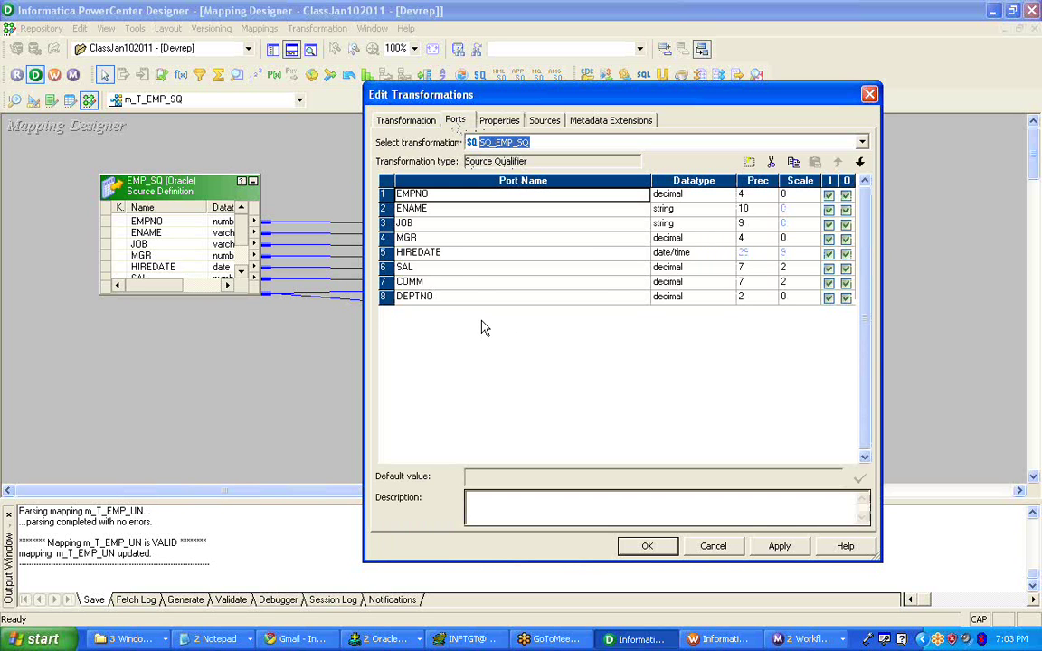
pyautogui.click(467, 239)
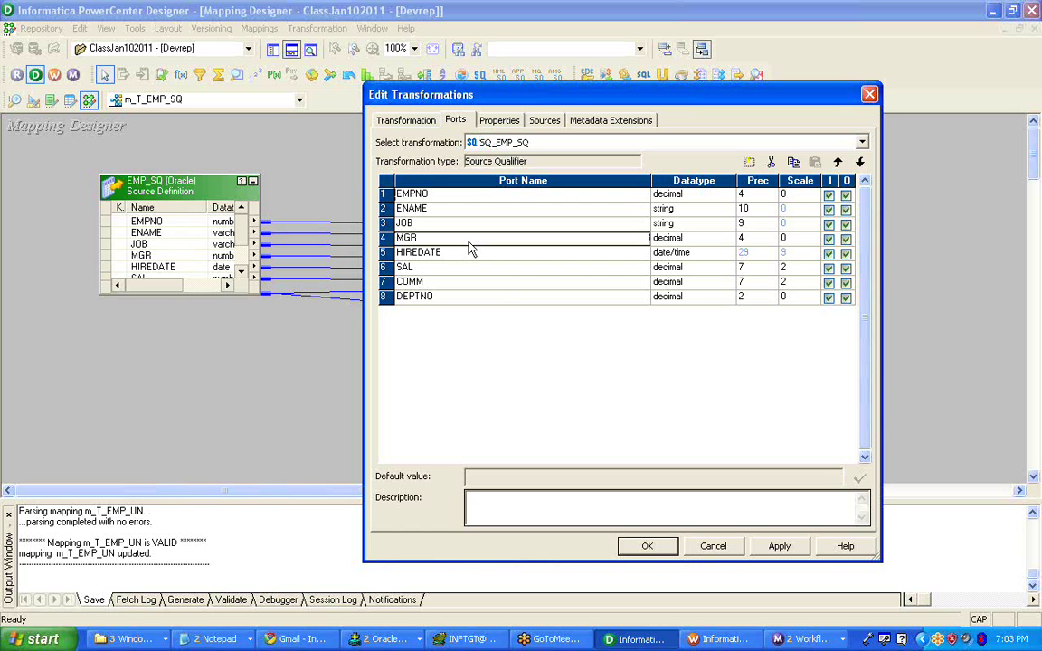
pyautogui.click(499, 121)
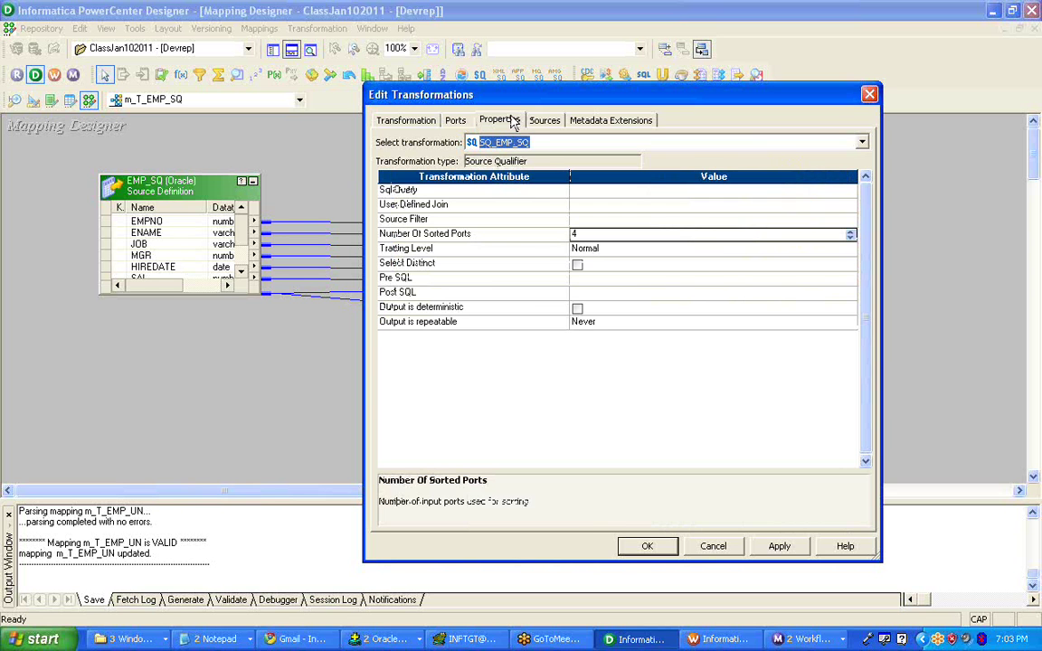
pyautogui.click(455, 122)
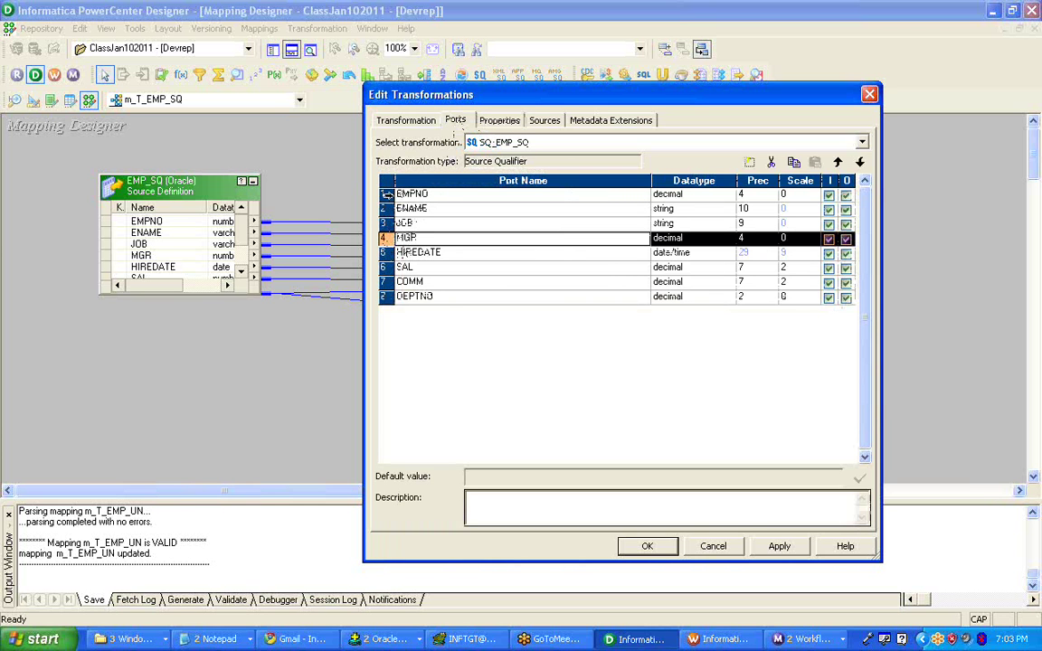
# - Change Number Of Sorted Ports to 1, then read the Tracing Level and Select Distinct descriptions
pyautogui.click(496, 120)
pyautogui.click(581, 237)
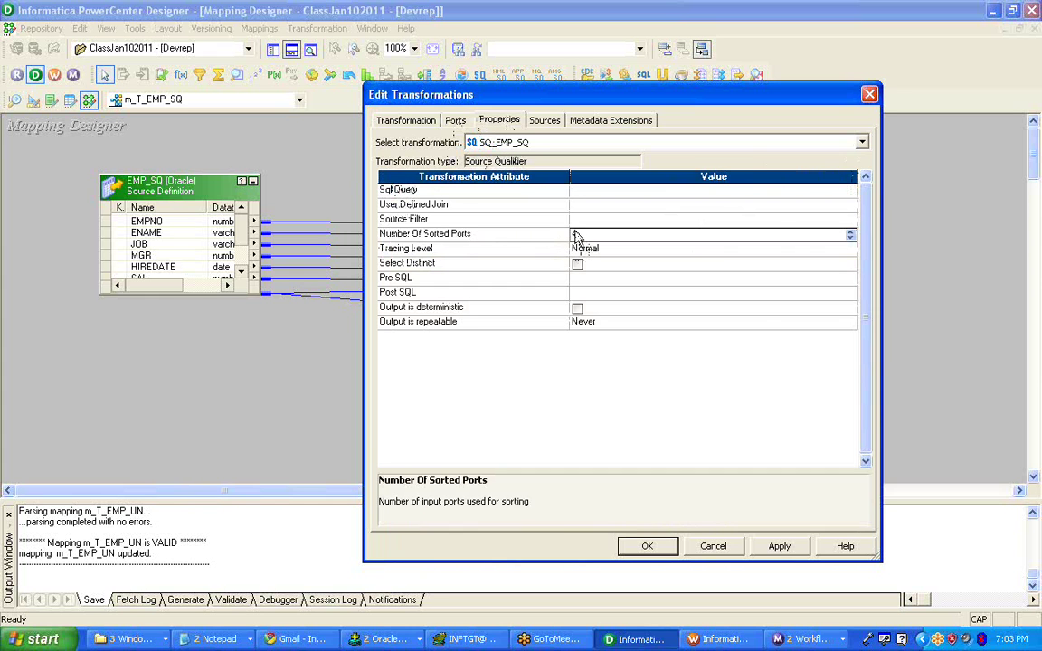
pyautogui.write('1')
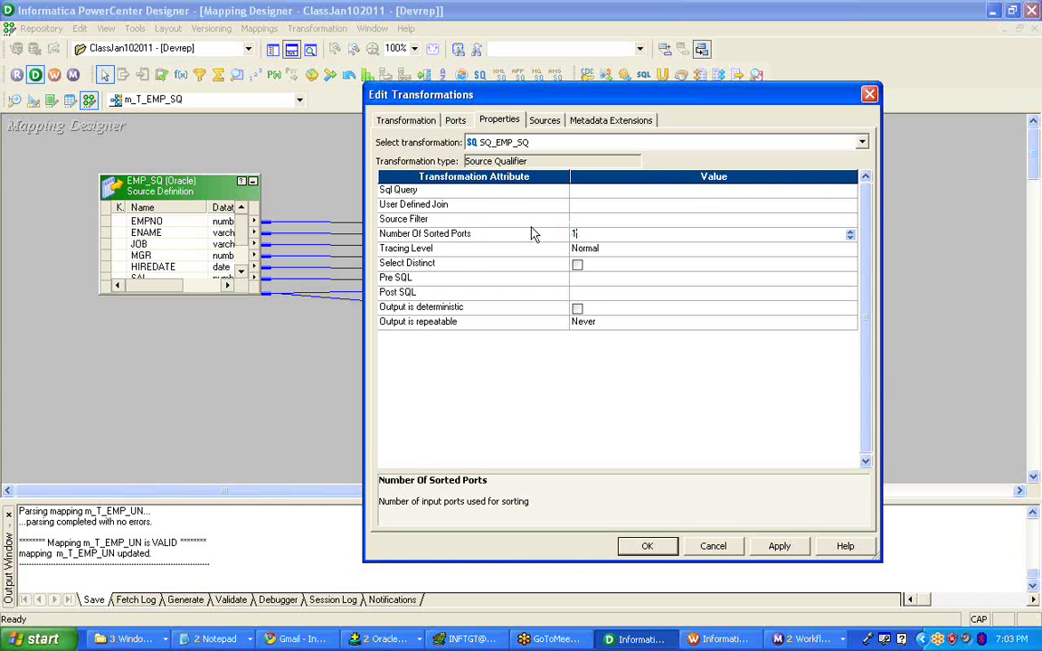
pyautogui.click(530, 235)
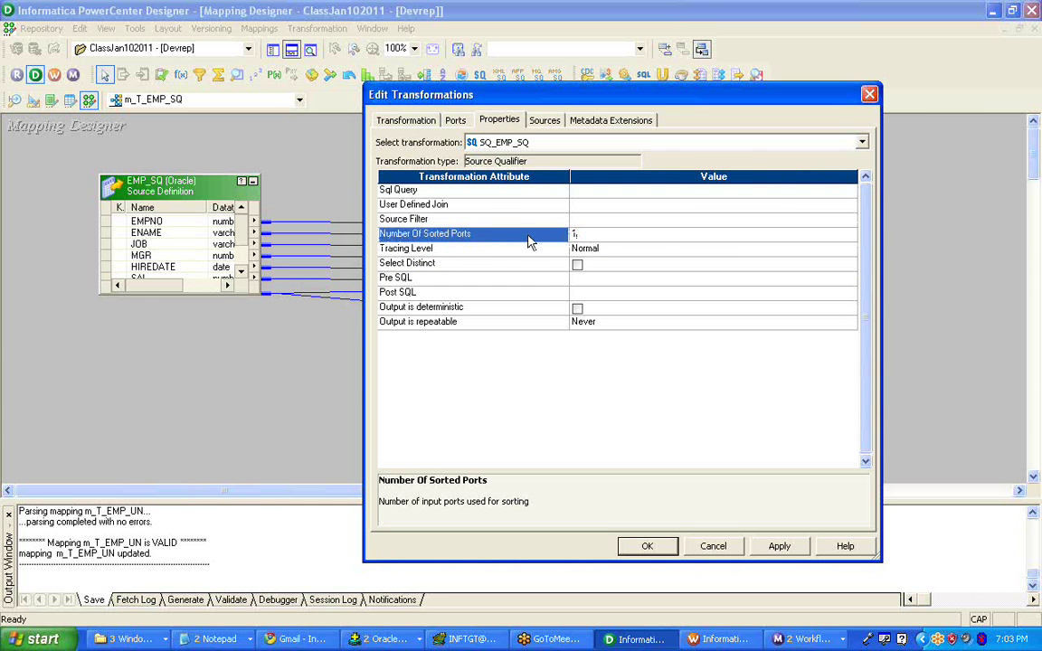
pyautogui.click(514, 255)
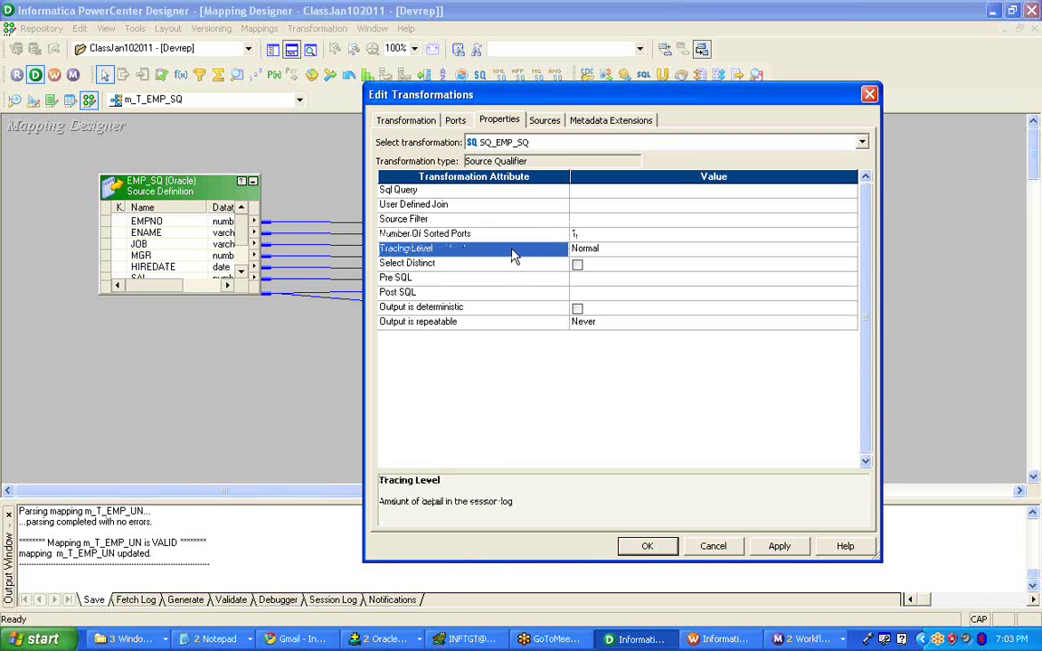
pyautogui.click(509, 266)
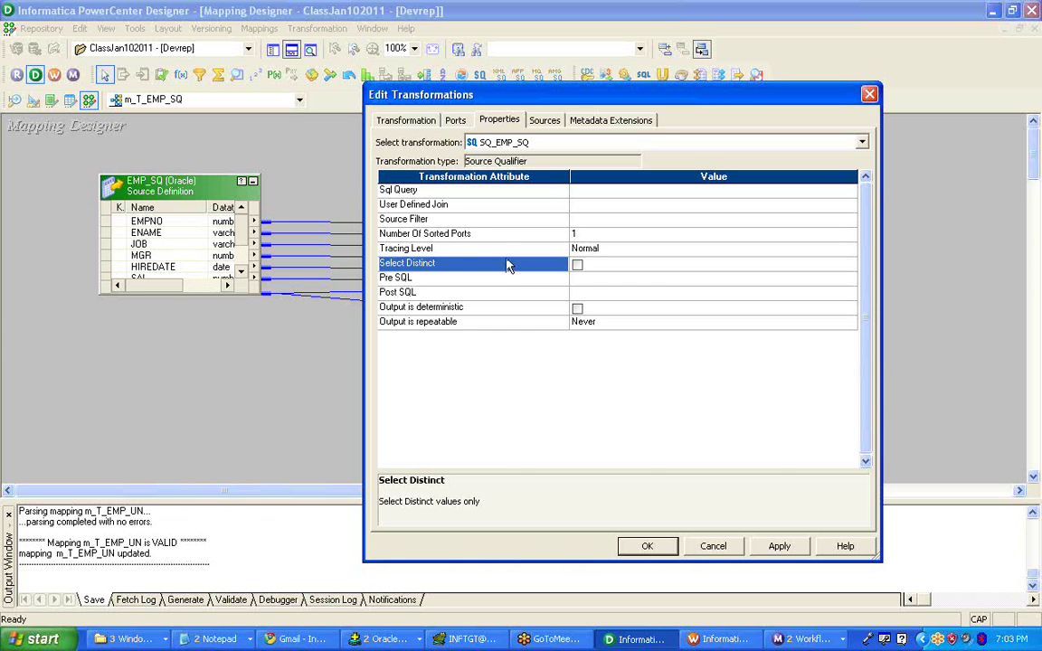
pyautogui.click(577, 265)
pyautogui.click(415, 190)
pyautogui.click(415, 205)
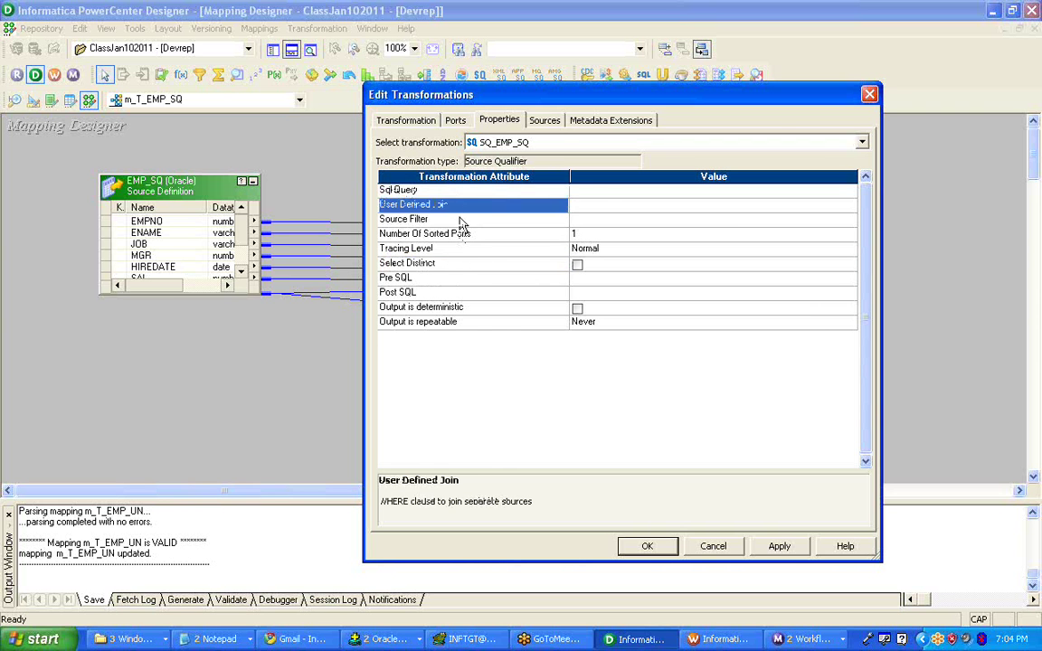
pyautogui.click(459, 220)
pyautogui.click(457, 249)
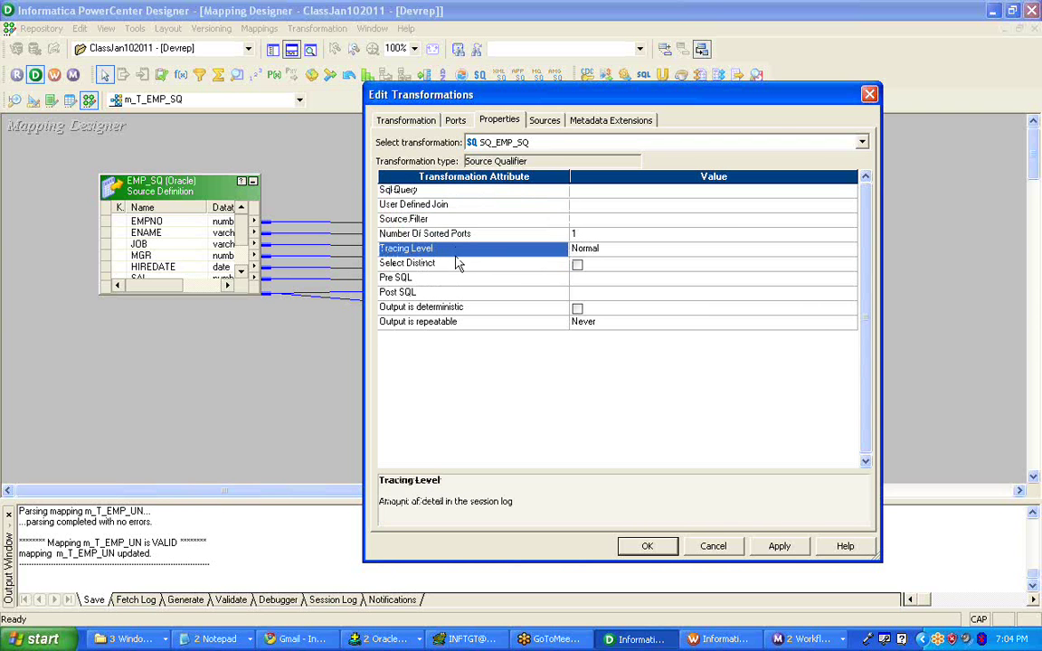
pyautogui.click(432, 233)
pyautogui.click(447, 262)
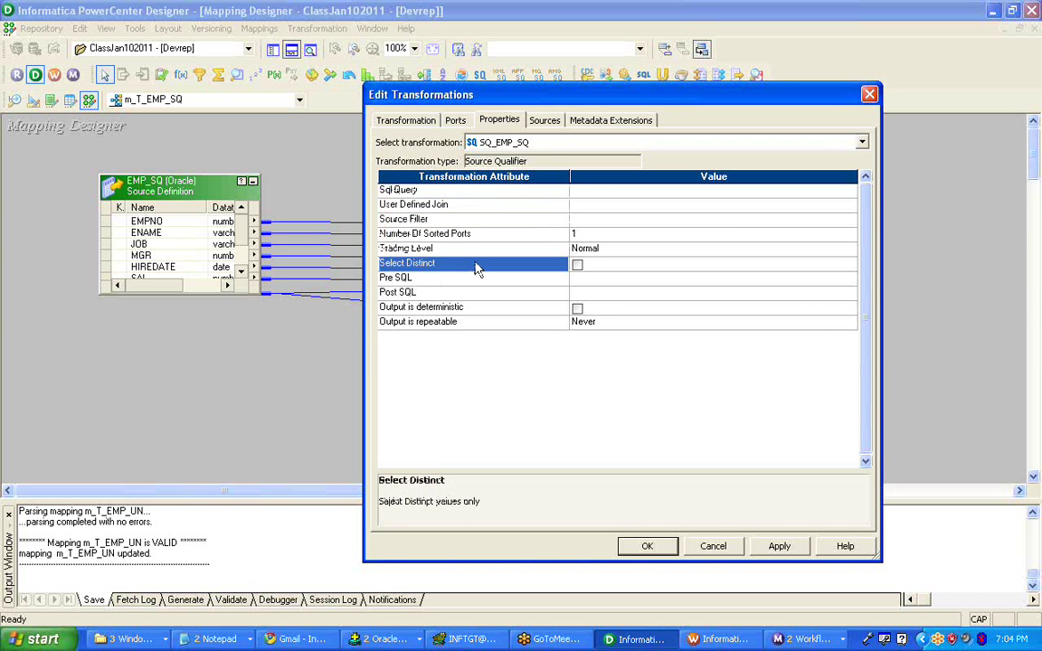
pyautogui.click(443, 192)
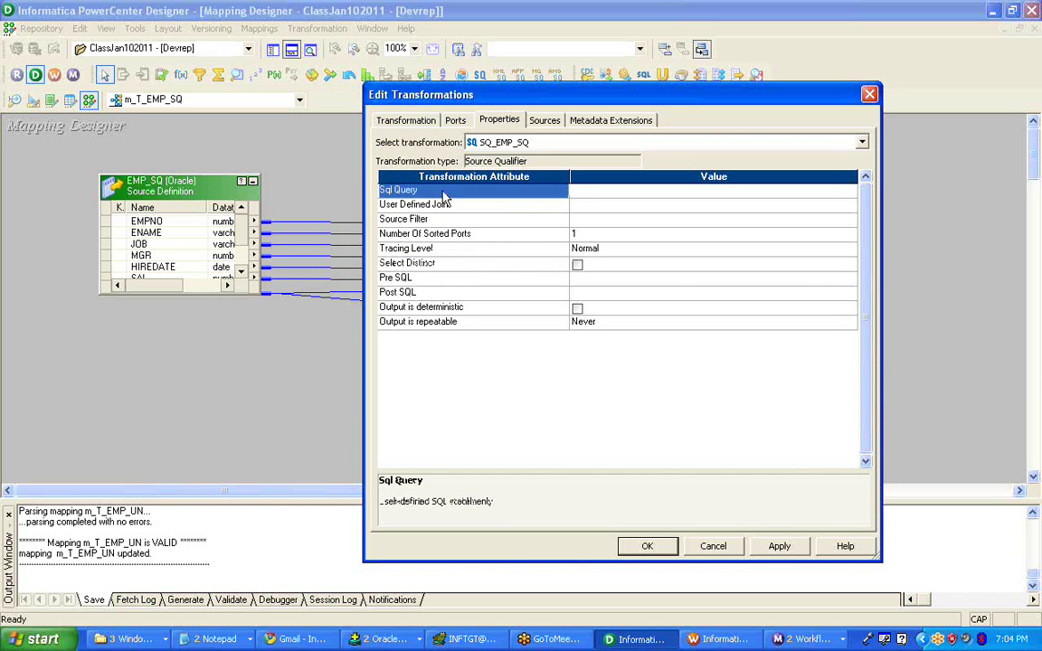
pyautogui.click(459, 206)
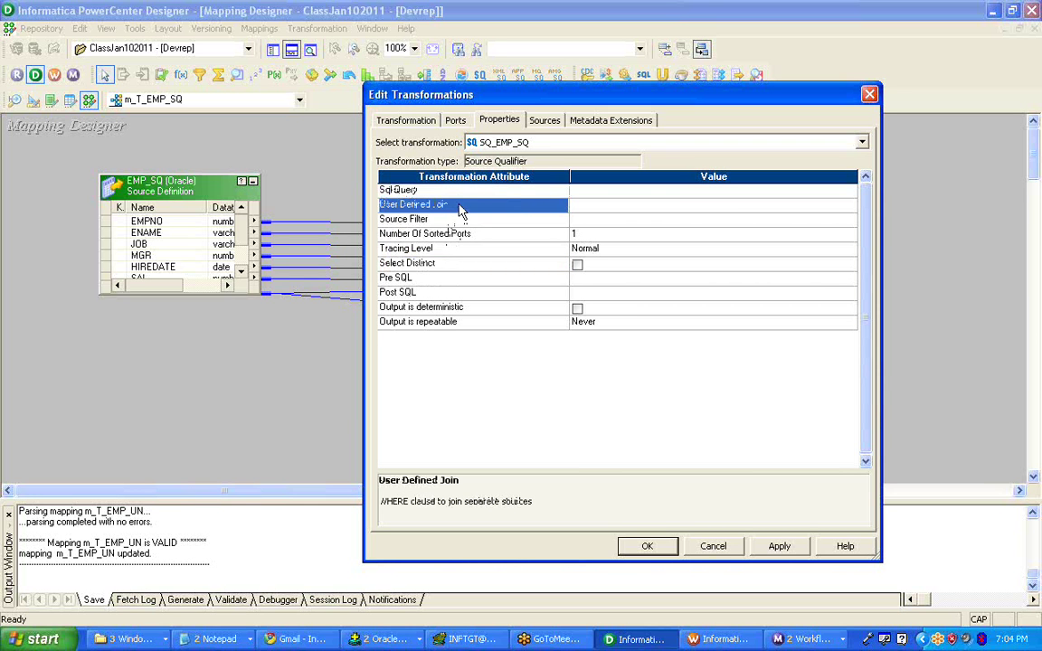
pyautogui.click(461, 221)
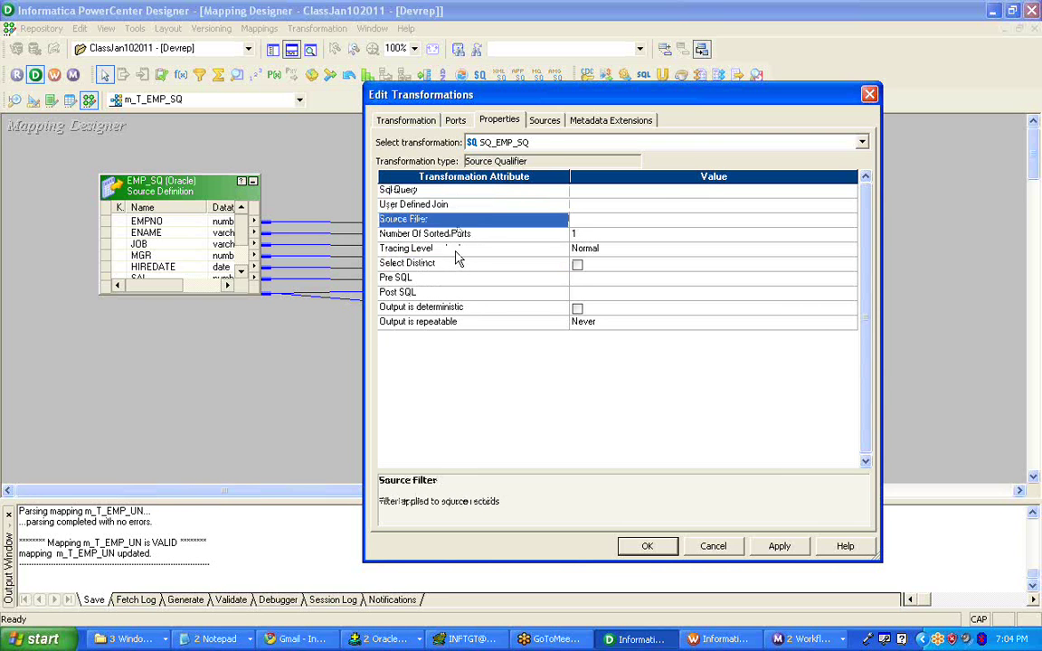
pyautogui.click(456, 249)
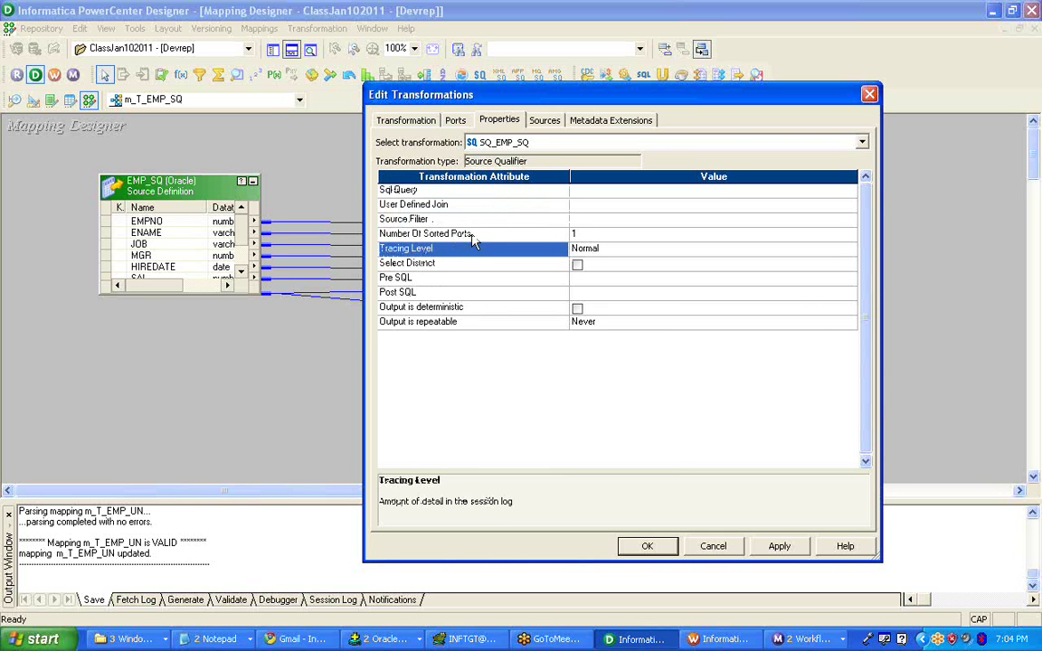
pyautogui.click(436, 233)
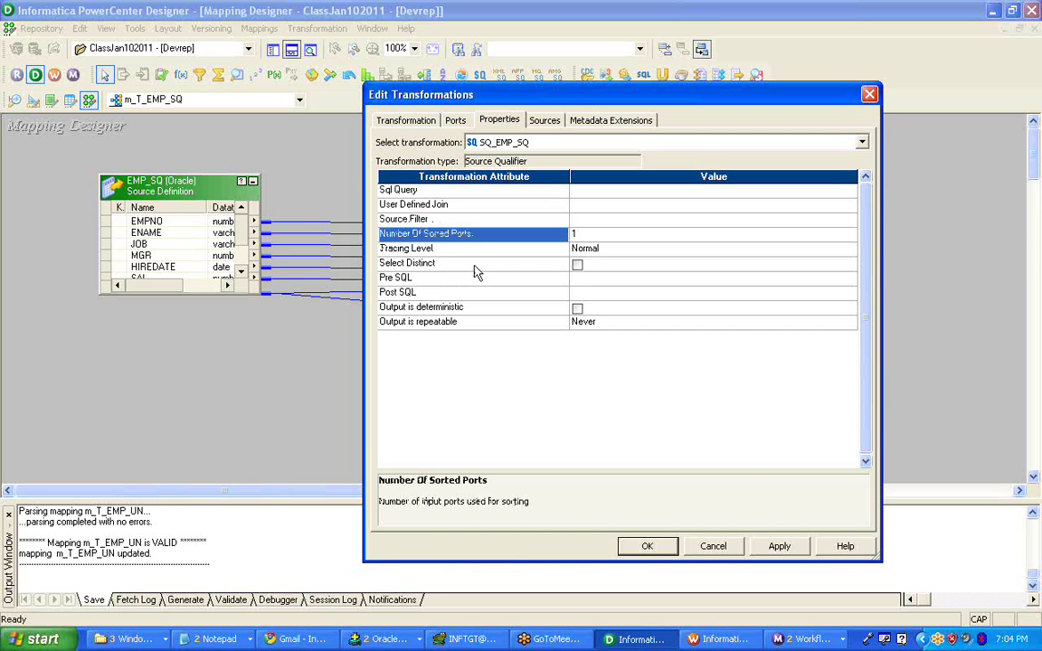
pyautogui.click(474, 266)
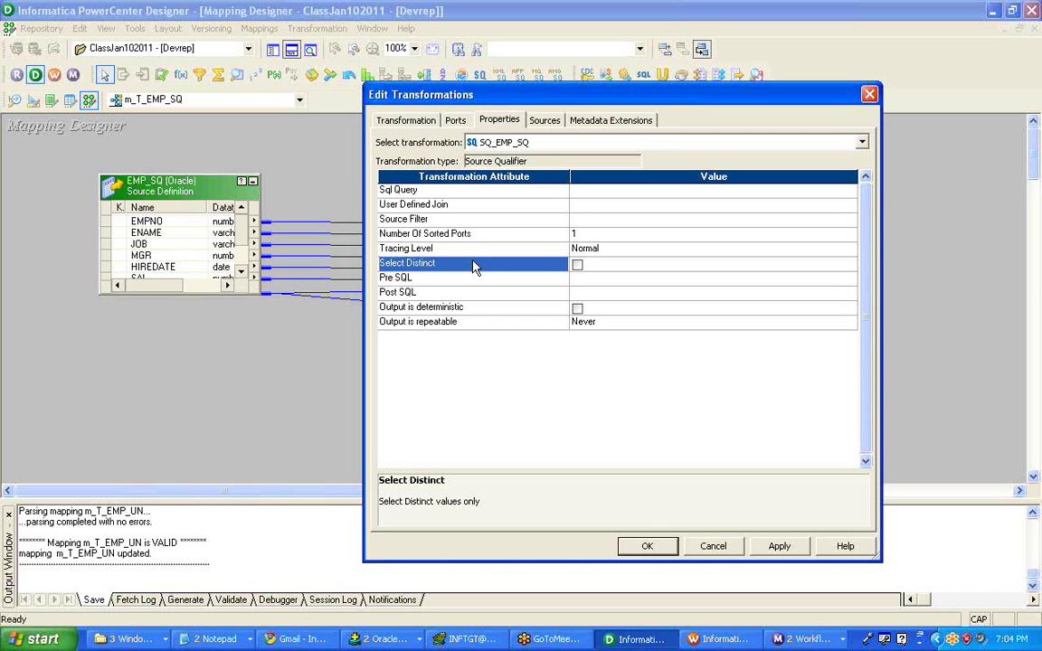
pyautogui.click(468, 219)
pyautogui.click(466, 204)
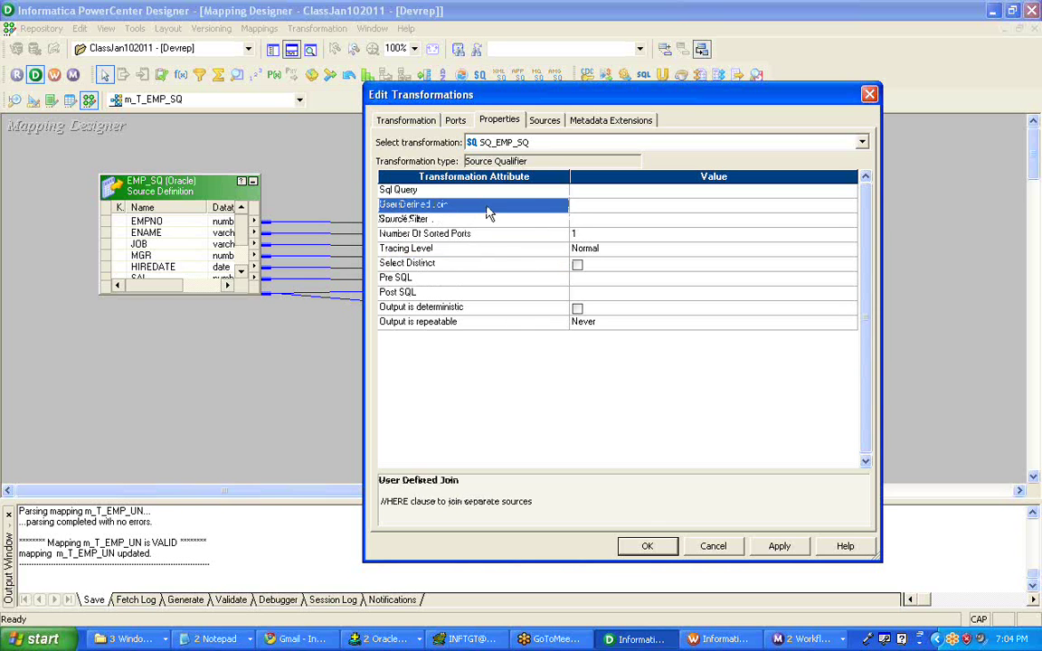
pyautogui.click(465, 194)
pyautogui.click(469, 204)
pyautogui.click(472, 219)
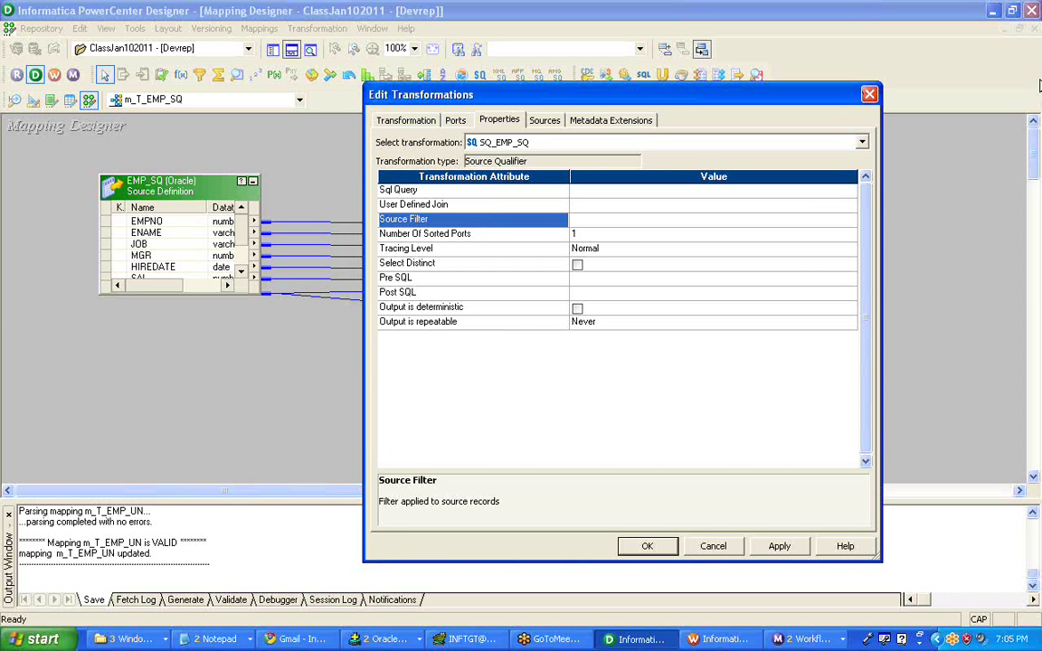
pyautogui.click(923, 40)
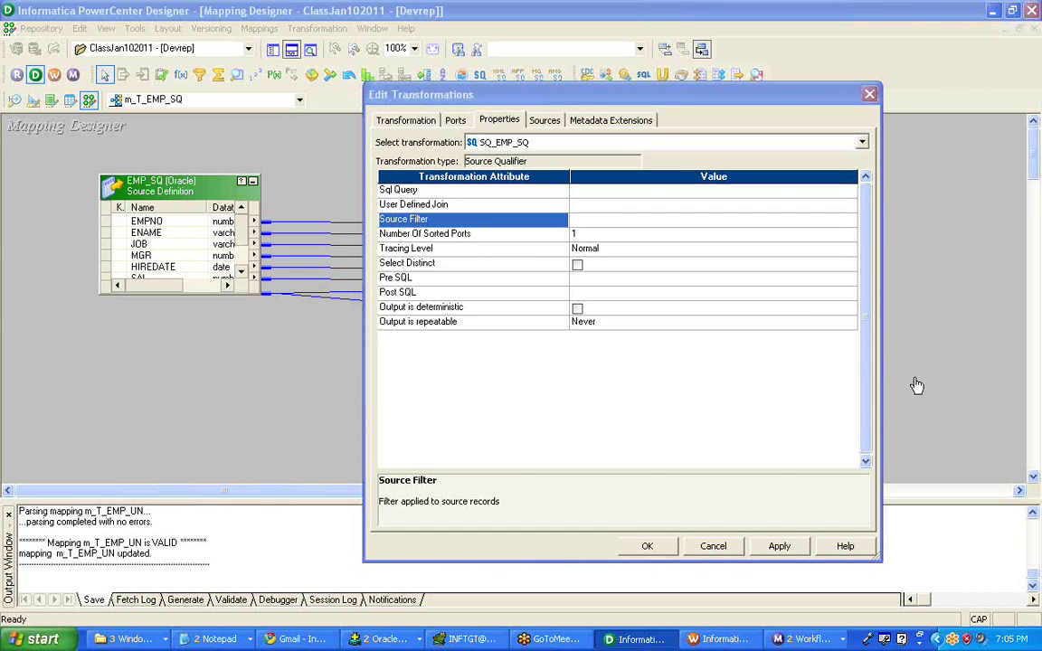